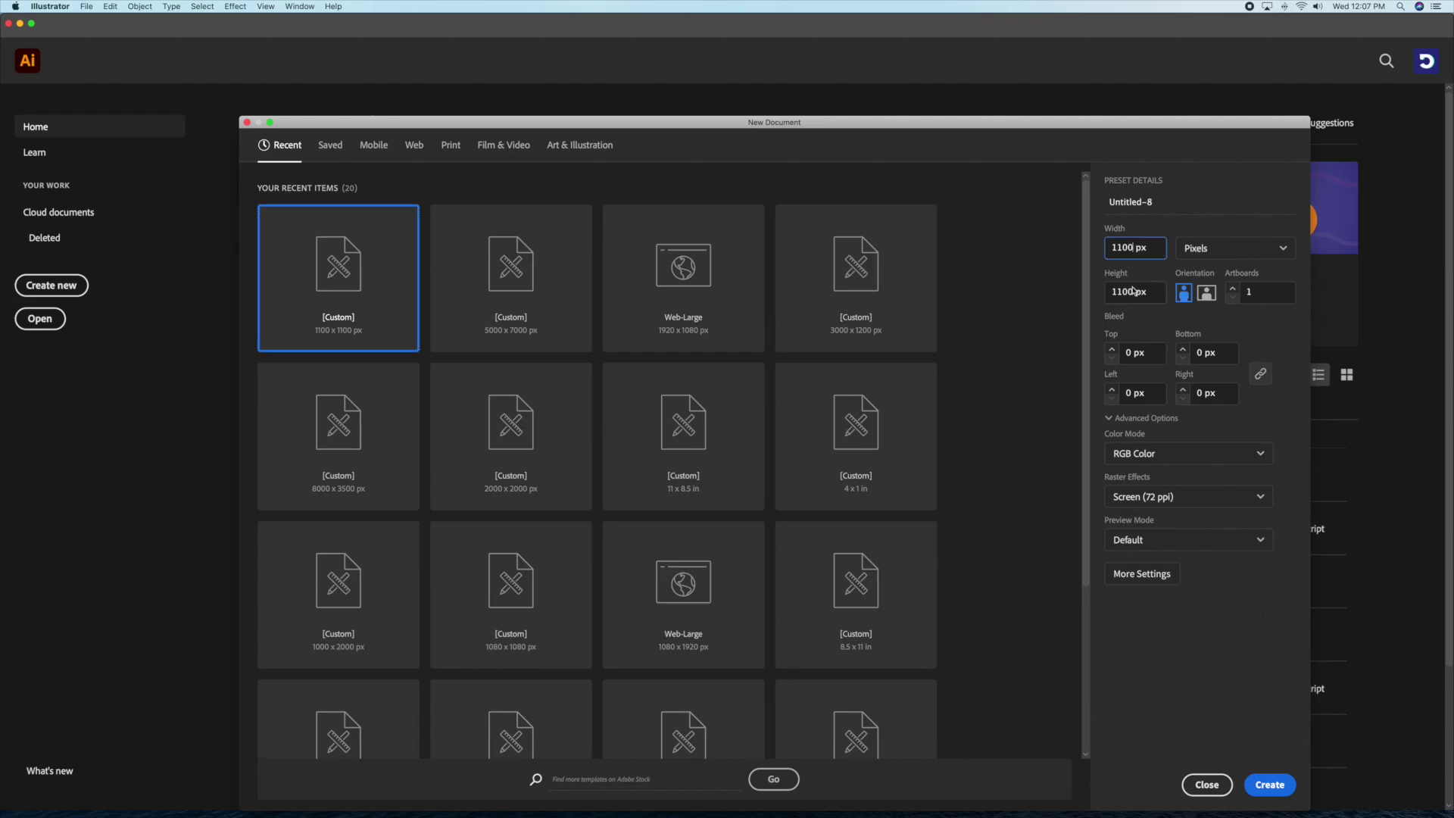
Create an 1100 x 1100 px RGB document and place the football photo upright in the middle of the artboard.
{"action": "left_click", "coordinate": [1270, 784]}
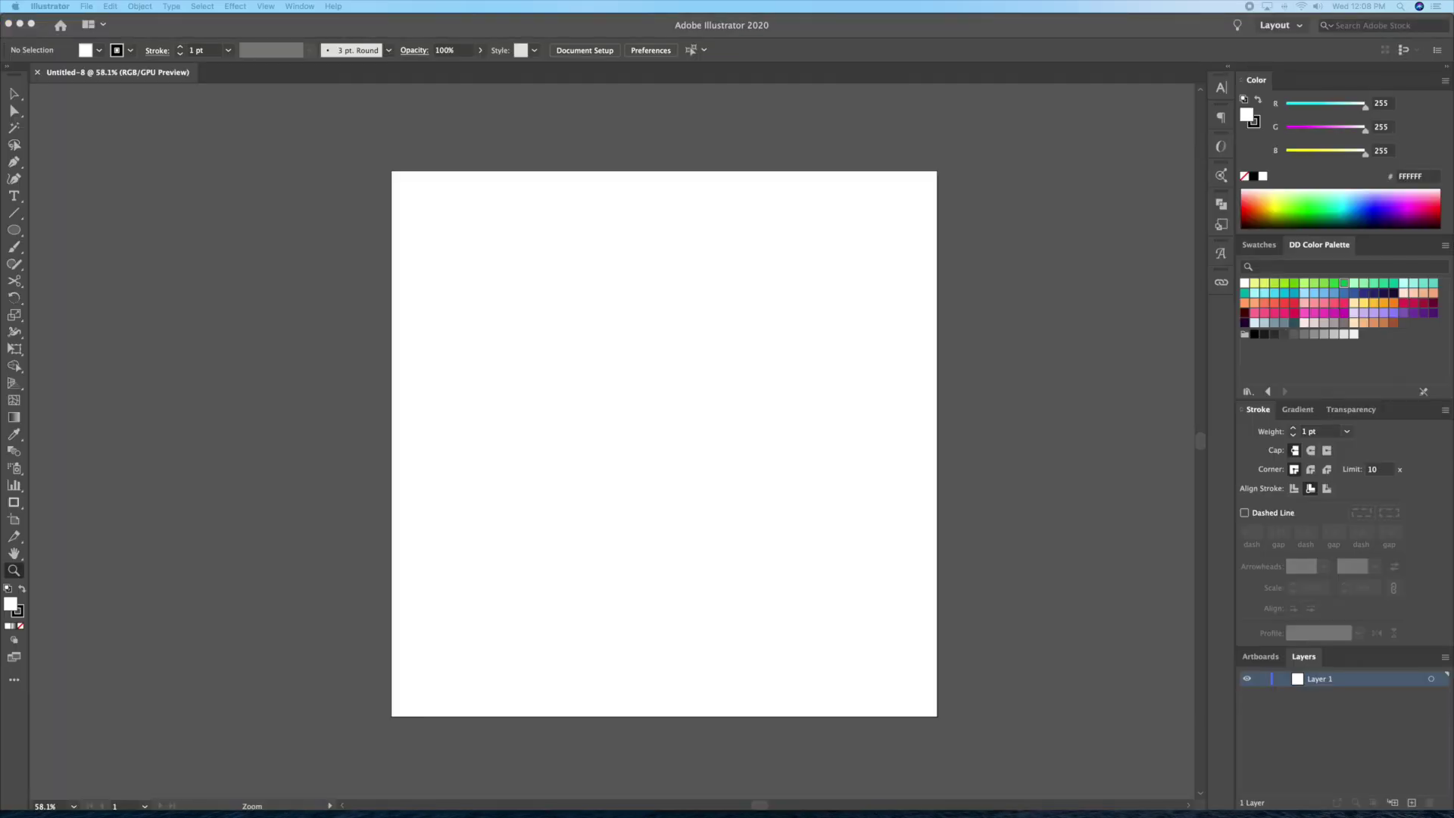
{"action": "left_click_drag", "start_coordinate": [888, 421], "coordinate": [634, 430]}
{"action": "left_click", "coordinate": [814, 515]}
{"action": "key", "text": "v"}
{"action": "left_click_drag", "start_coordinate": [814, 515], "coordinate": [687, 429]}
{"action": "left_click_drag", "start_coordinate": [821, 326], "coordinate": [700, 500]}
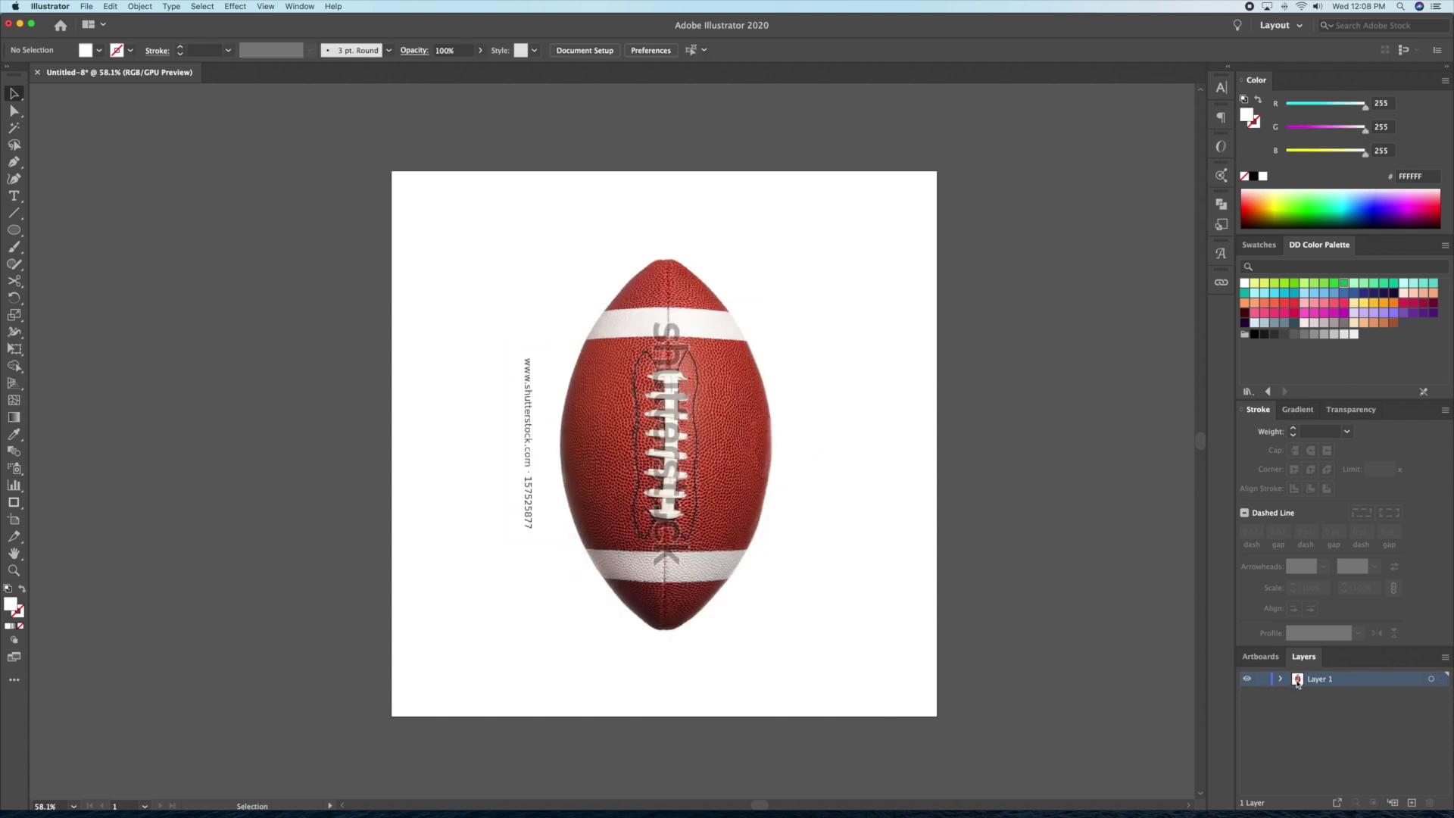
Rename the photo's layer Template and turn it into a template layer.
{"action": "double_click", "coordinate": [1297, 679]}
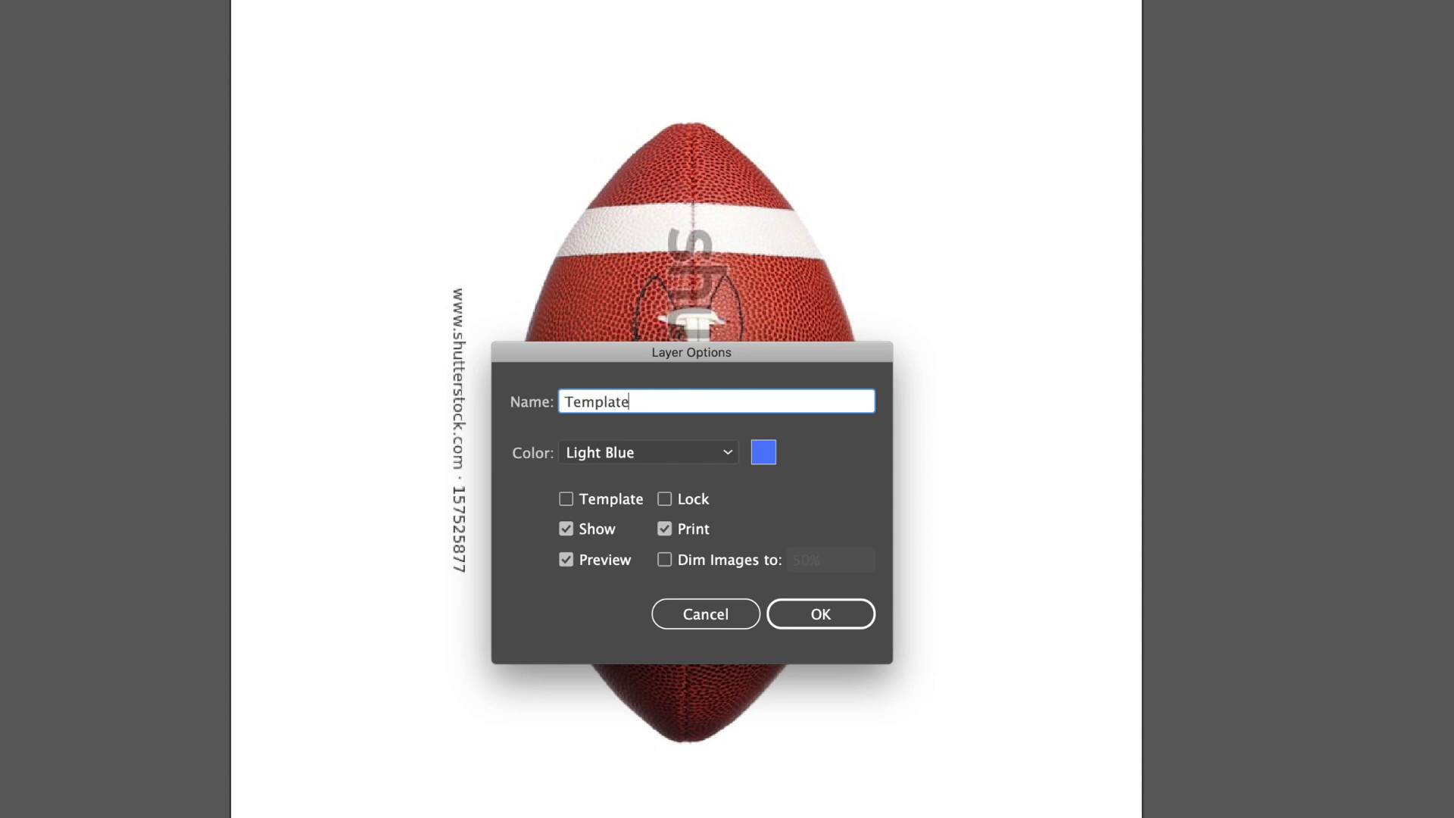
{"action": "left_click", "coordinate": [566, 499]}
{"action": "left_click", "coordinate": [821, 613]}
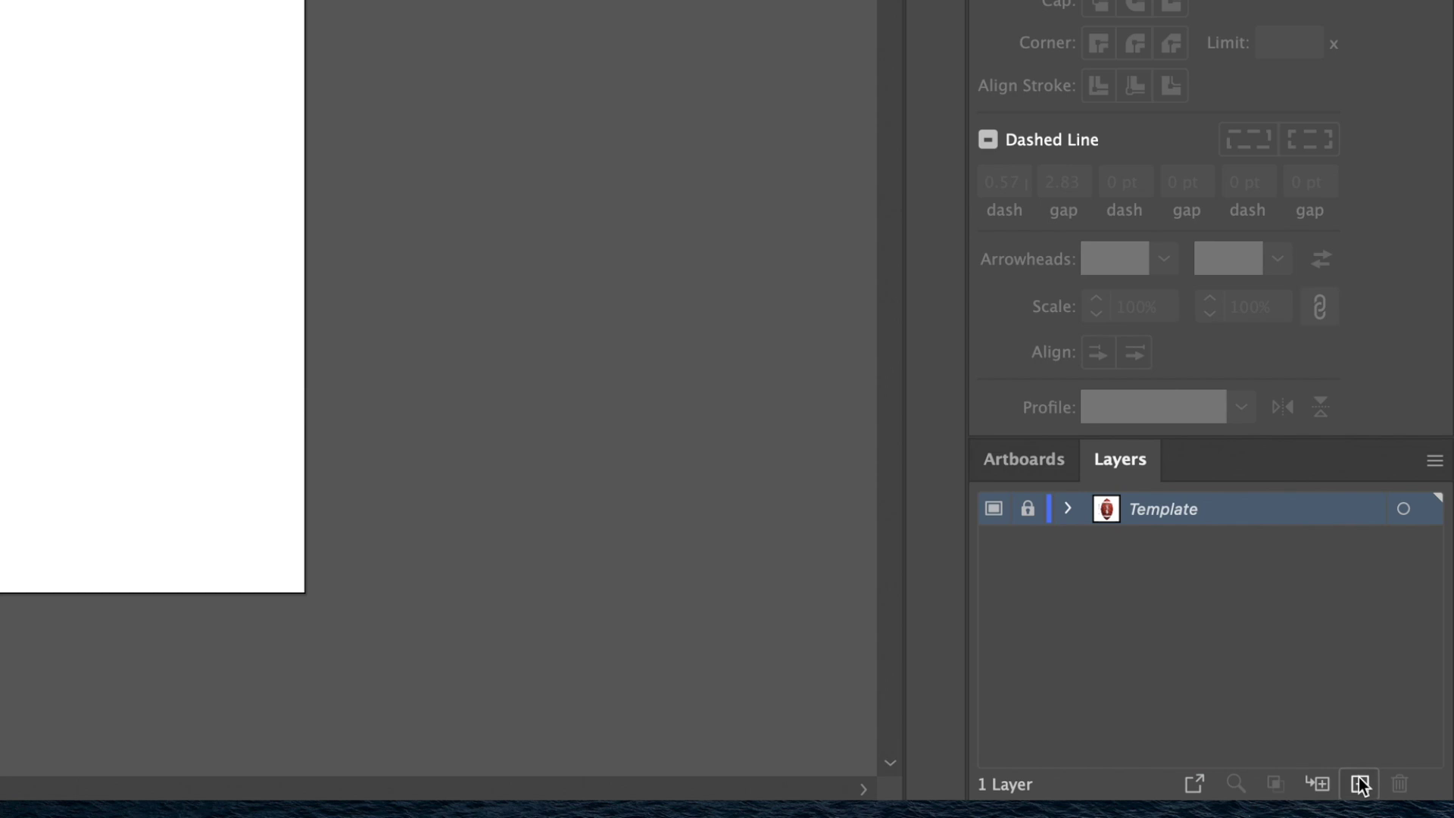
Add a new layer above the template and name it Outline.
{"action": "left_click", "coordinate": [1359, 785]}
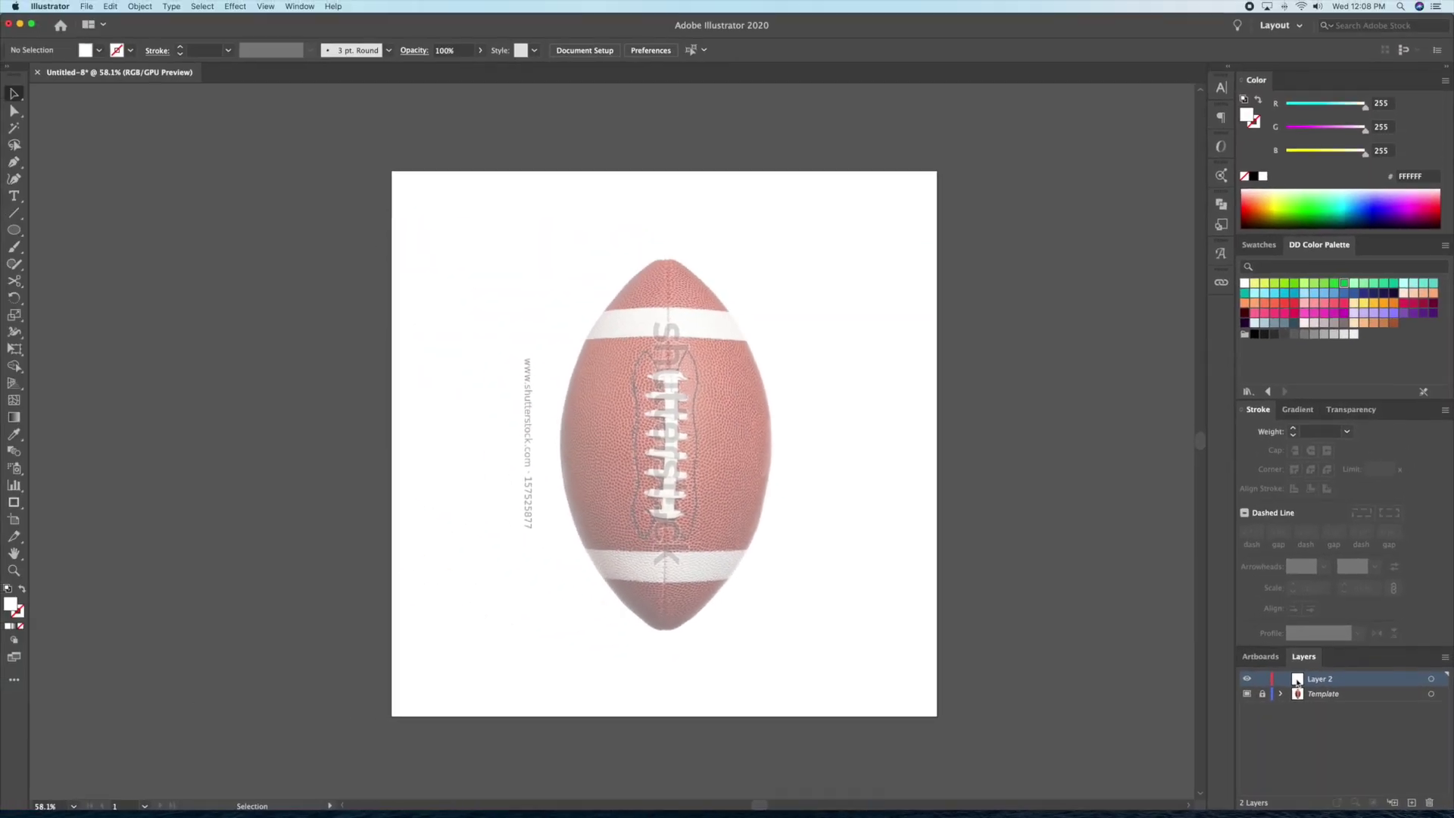
{"action": "double_click", "coordinate": [1249, 511]}
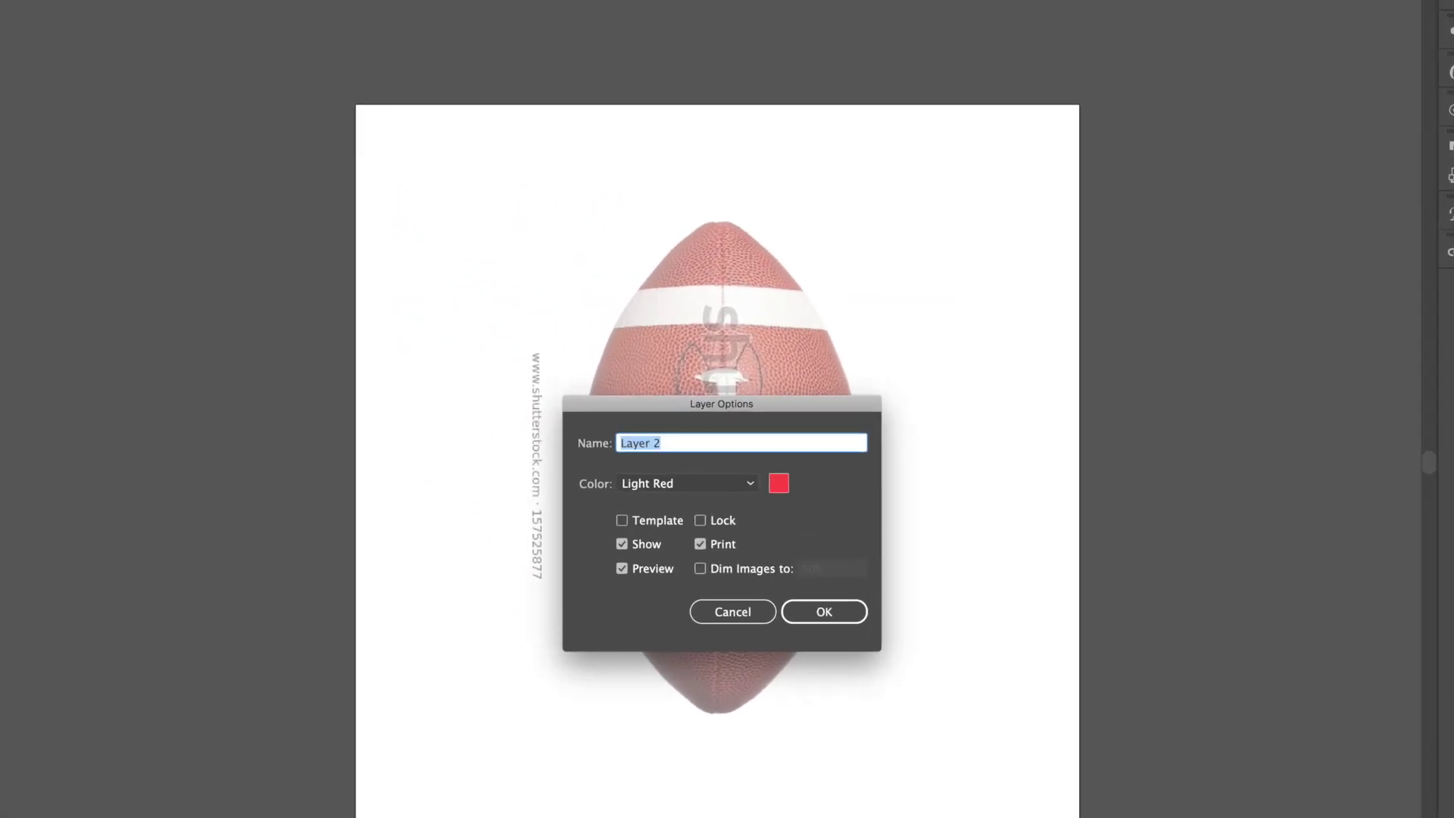
{"action": "type", "text": "Outl"}
{"action": "type", "text": "ine"}
{"action": "key", "text": "Return"}
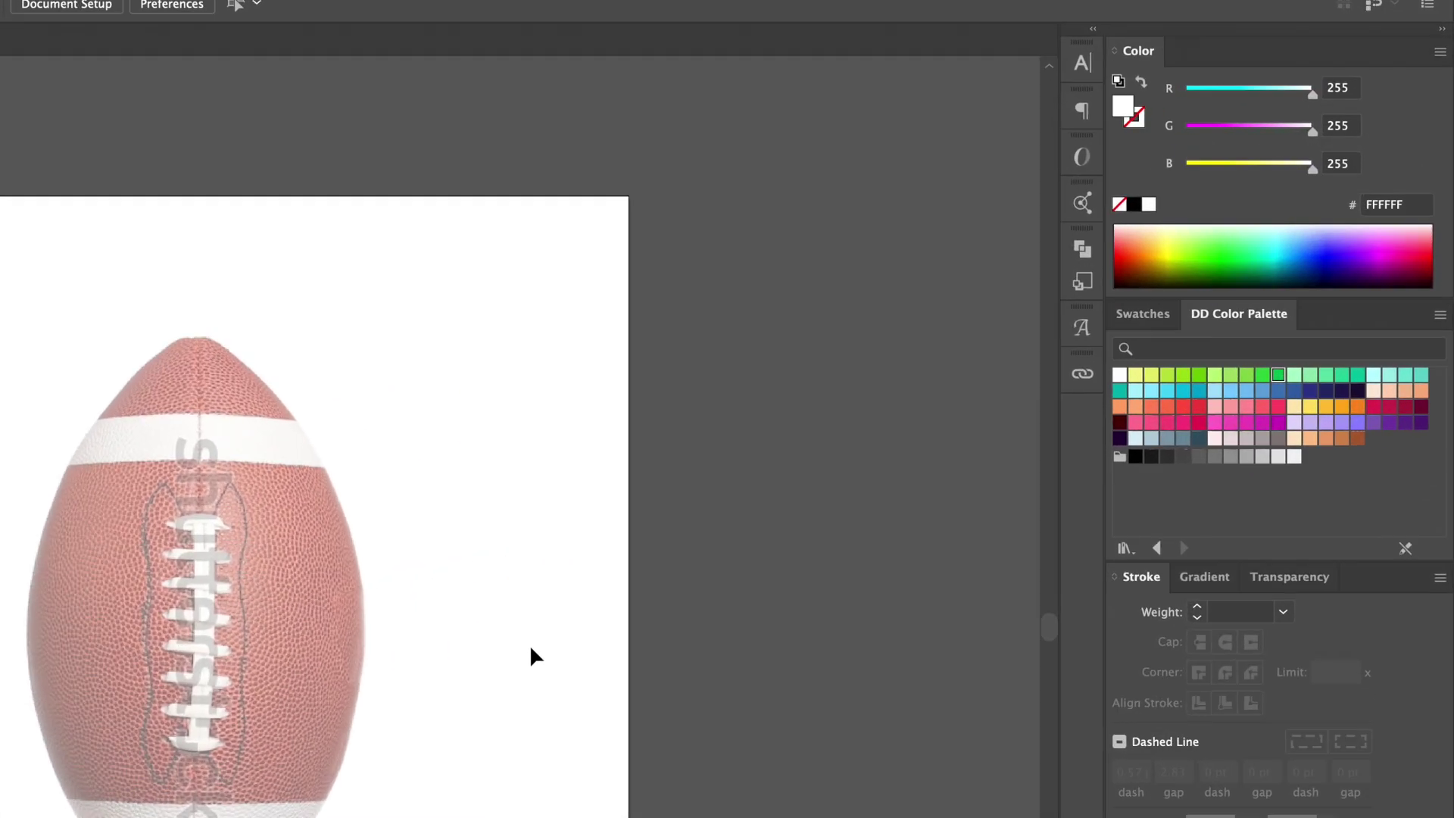
Set the drawing style to no fill and a 10 pt black stroke with round caps and round corners.
{"action": "left_click", "coordinate": [1258, 100]}
{"action": "left_click", "coordinate": [1116, 209]}
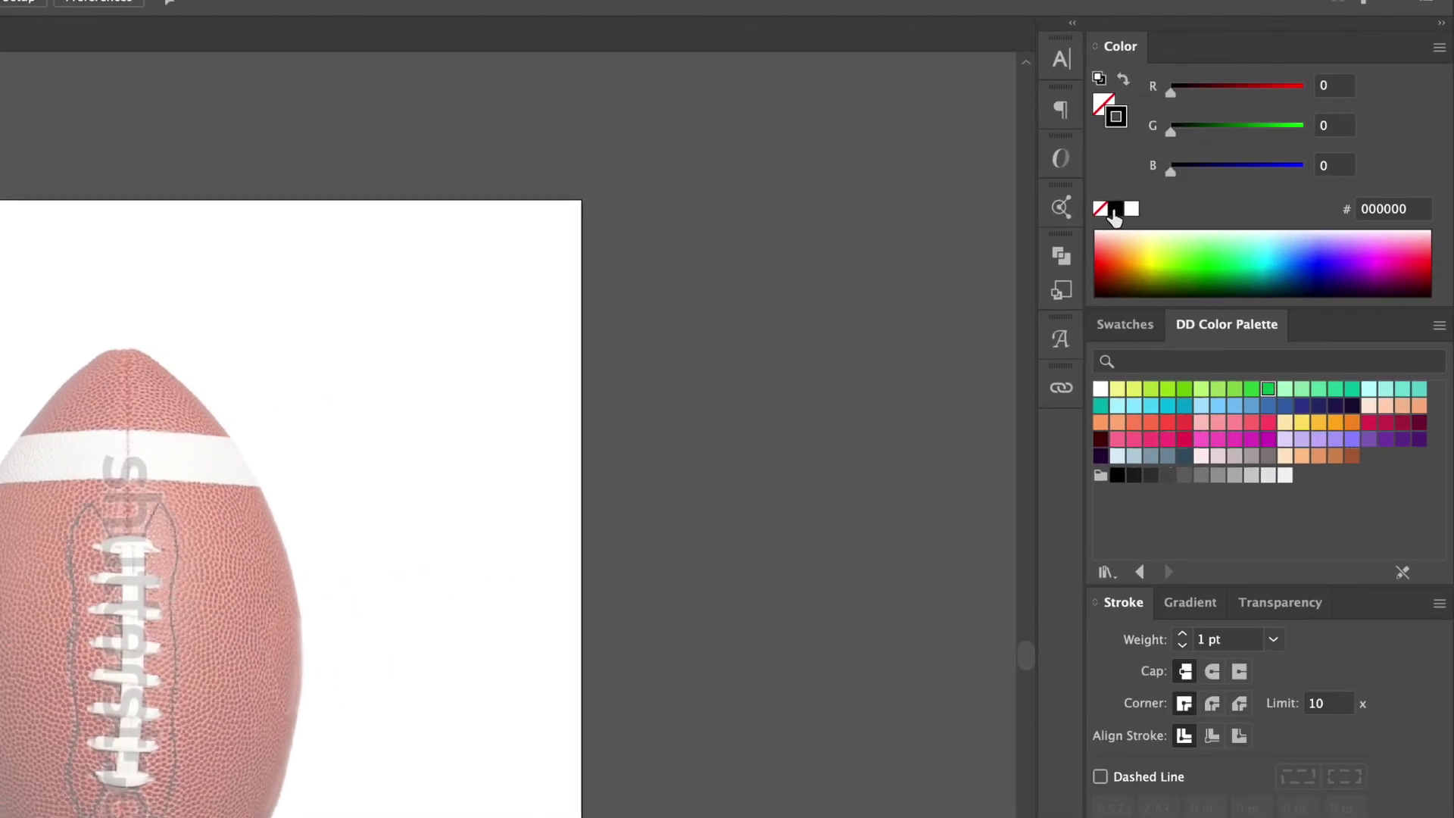
{"action": "left_click", "coordinate": [1274, 640]}
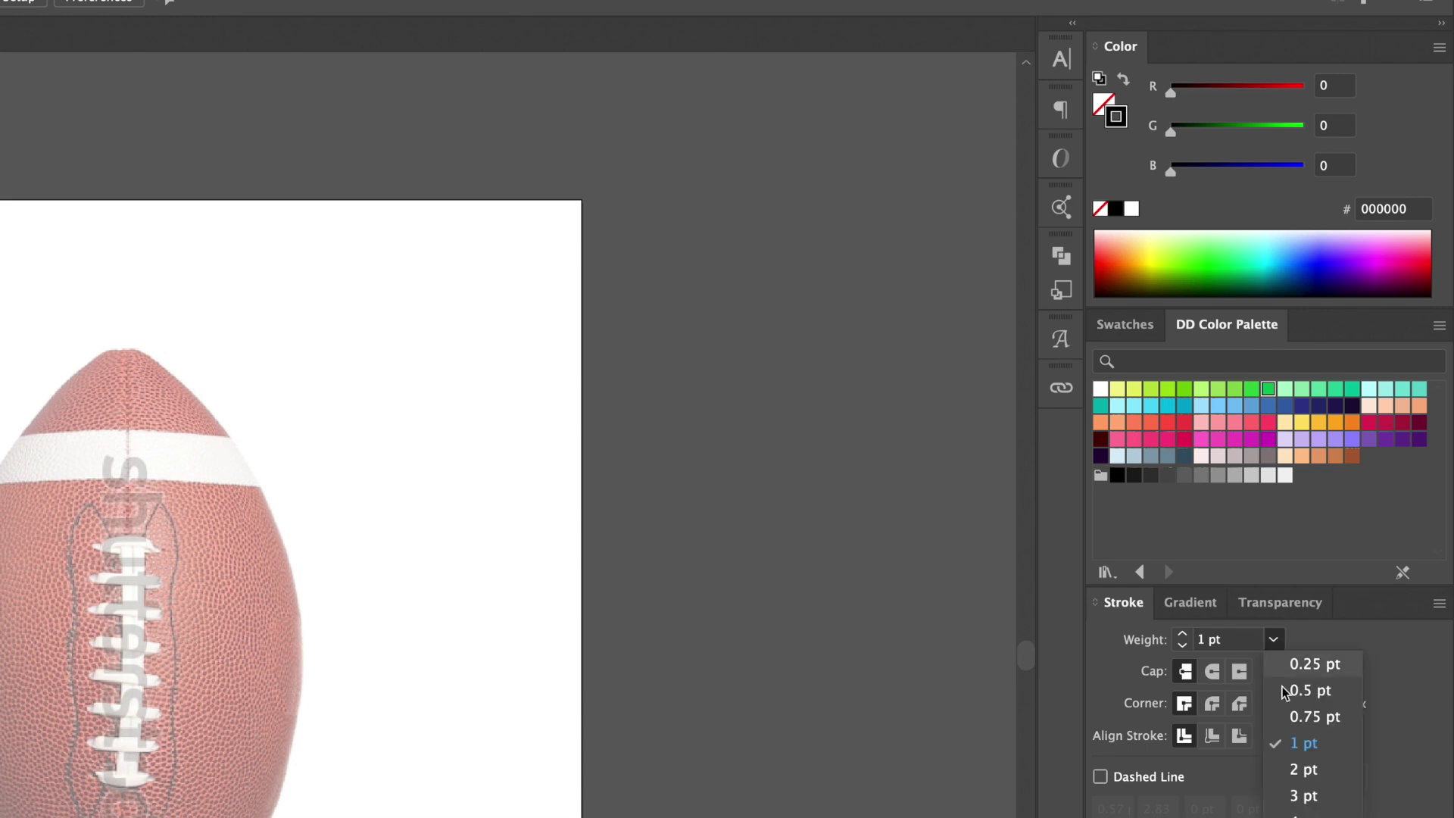
{"action": "left_click", "coordinate": [1316, 817]}
{"action": "left_click", "coordinate": [1212, 671]}
{"action": "left_click", "coordinate": [1211, 703]}
{"action": "left_click", "coordinate": [1182, 634]}
{"action": "left_click", "coordinate": [1182, 634]}
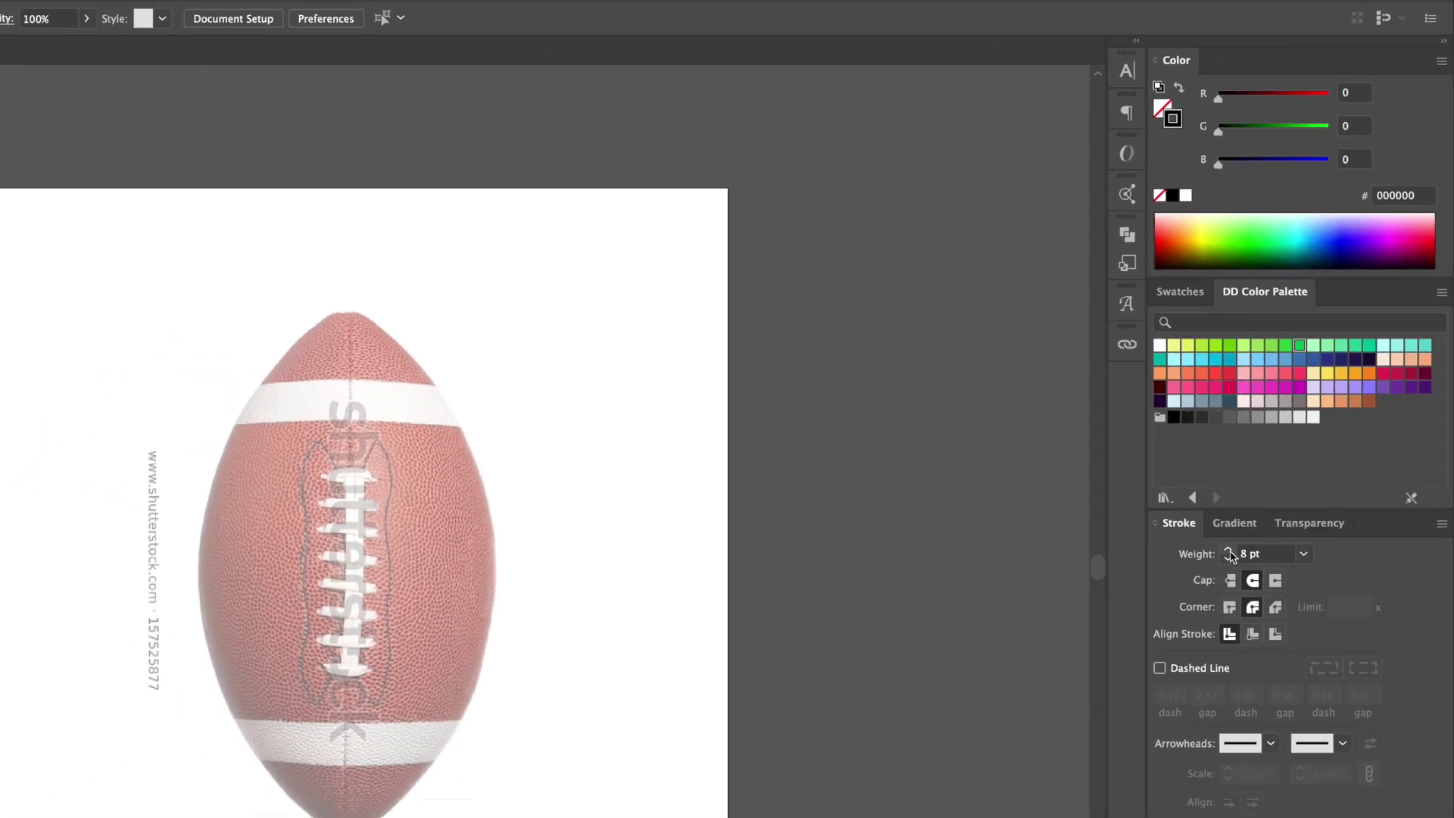
{"action": "left_click", "coordinate": [1228, 550]}
{"action": "left_click", "coordinate": [1229, 550]}
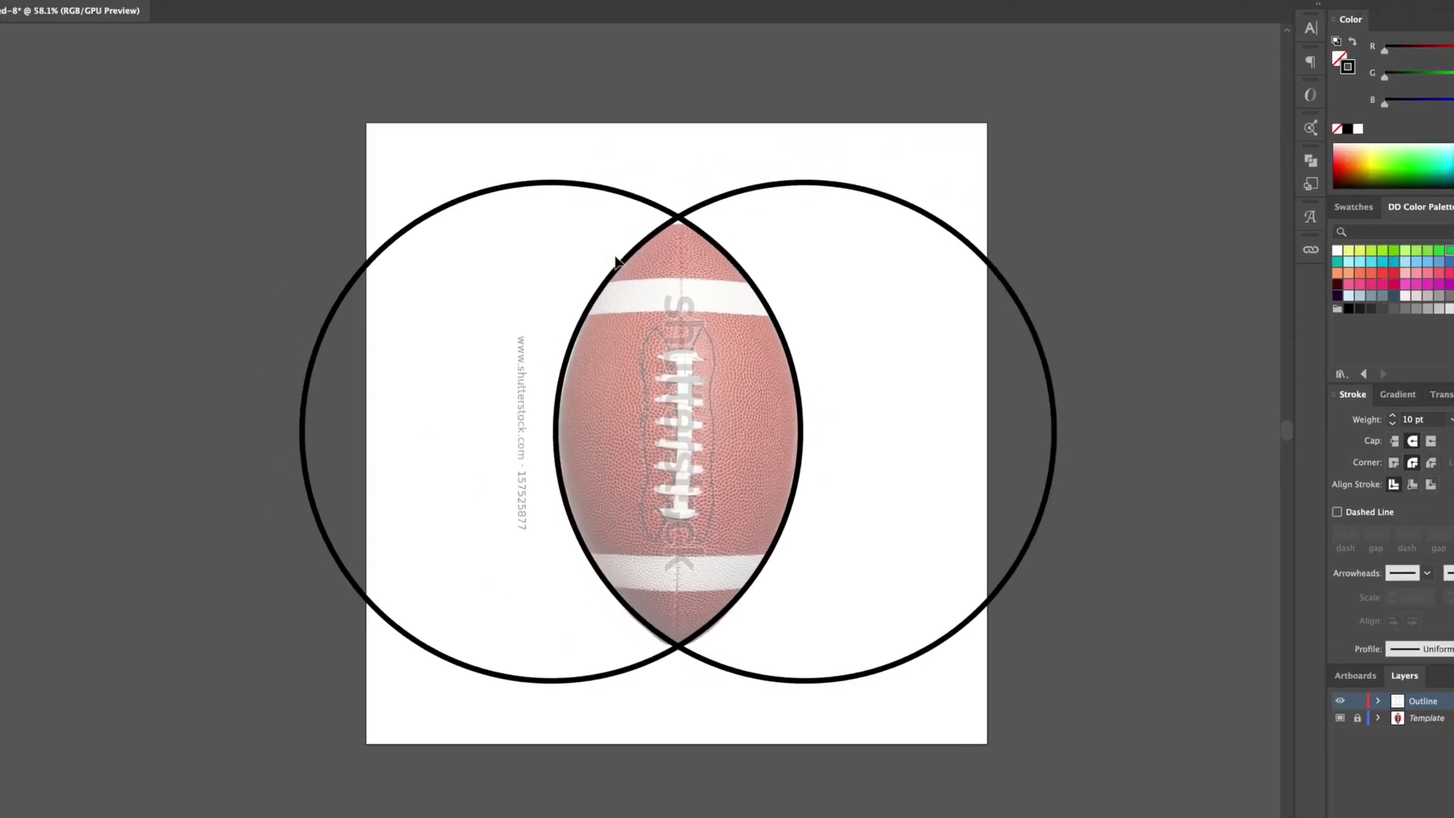
Remove the outer parts of both overlapping circles with Shape Builder, keeping only the football-shaped overlap.
{"action": "left_click", "coordinate": [775, 757]}
{"action": "scroll", "coordinate": [621, 67], "scroll_direction": "left", "scroll_amount": 1}
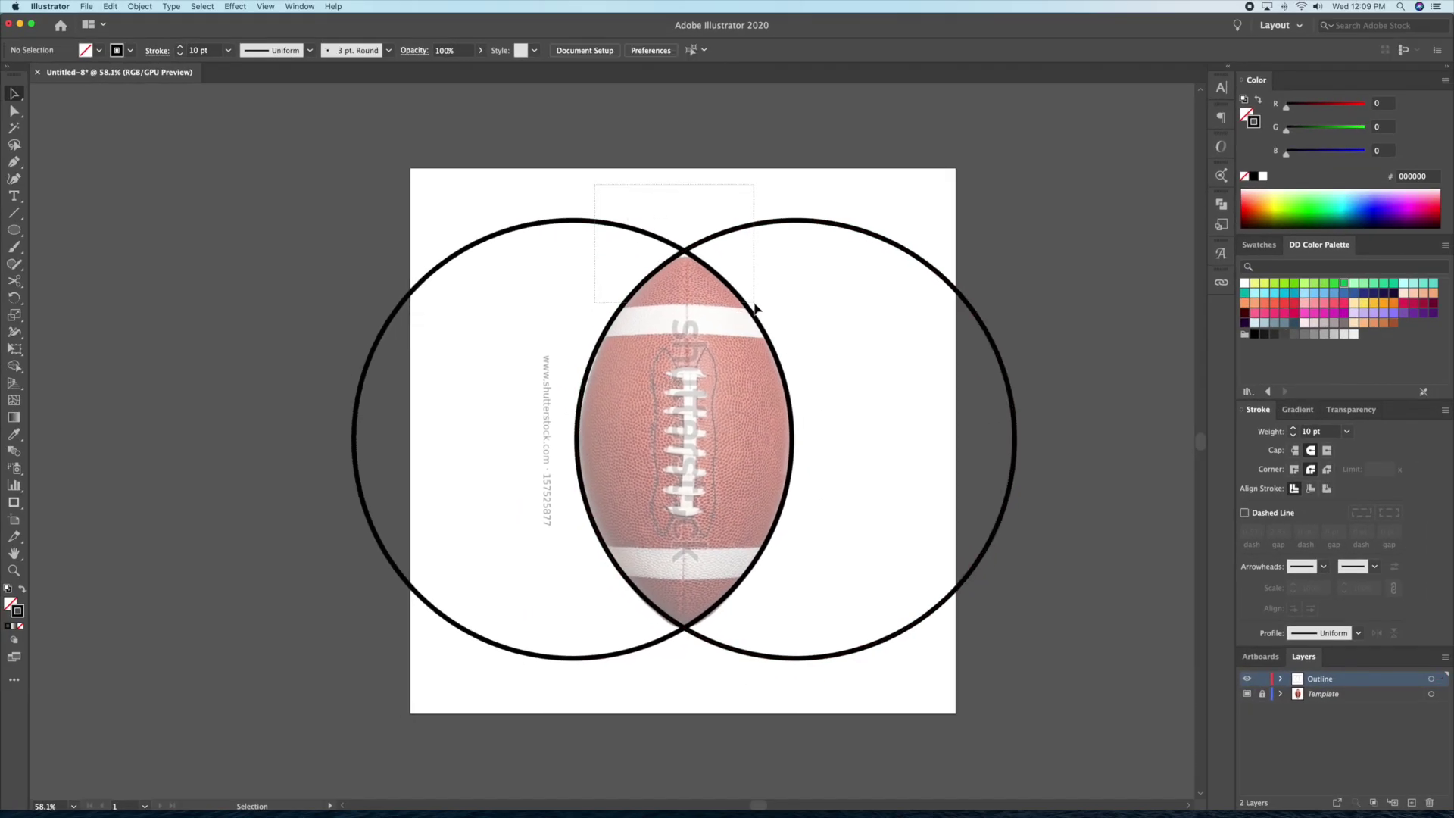
{"action": "key", "text": "ctrl+a"}
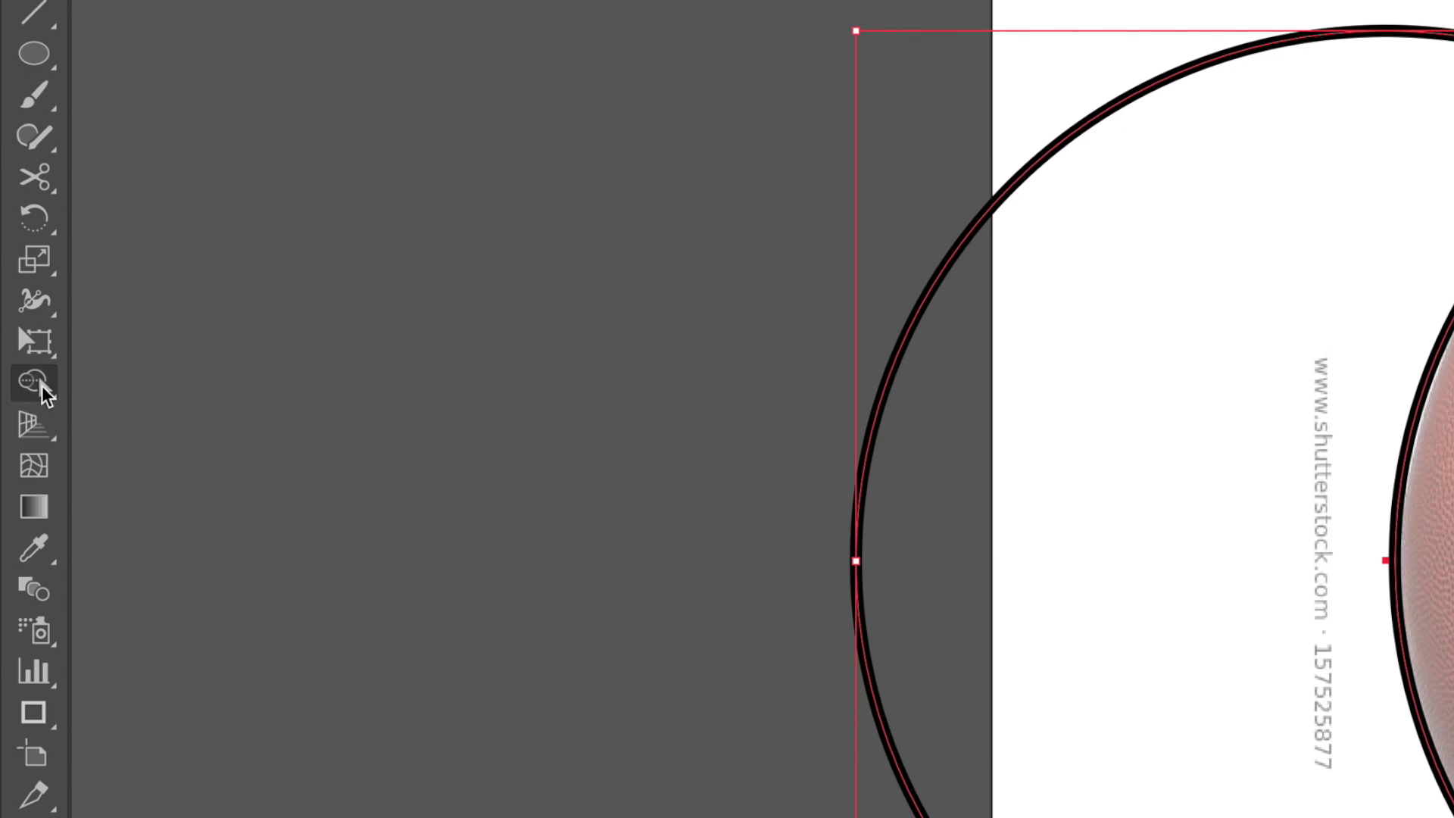
{"action": "left_click", "coordinate": [40, 384]}
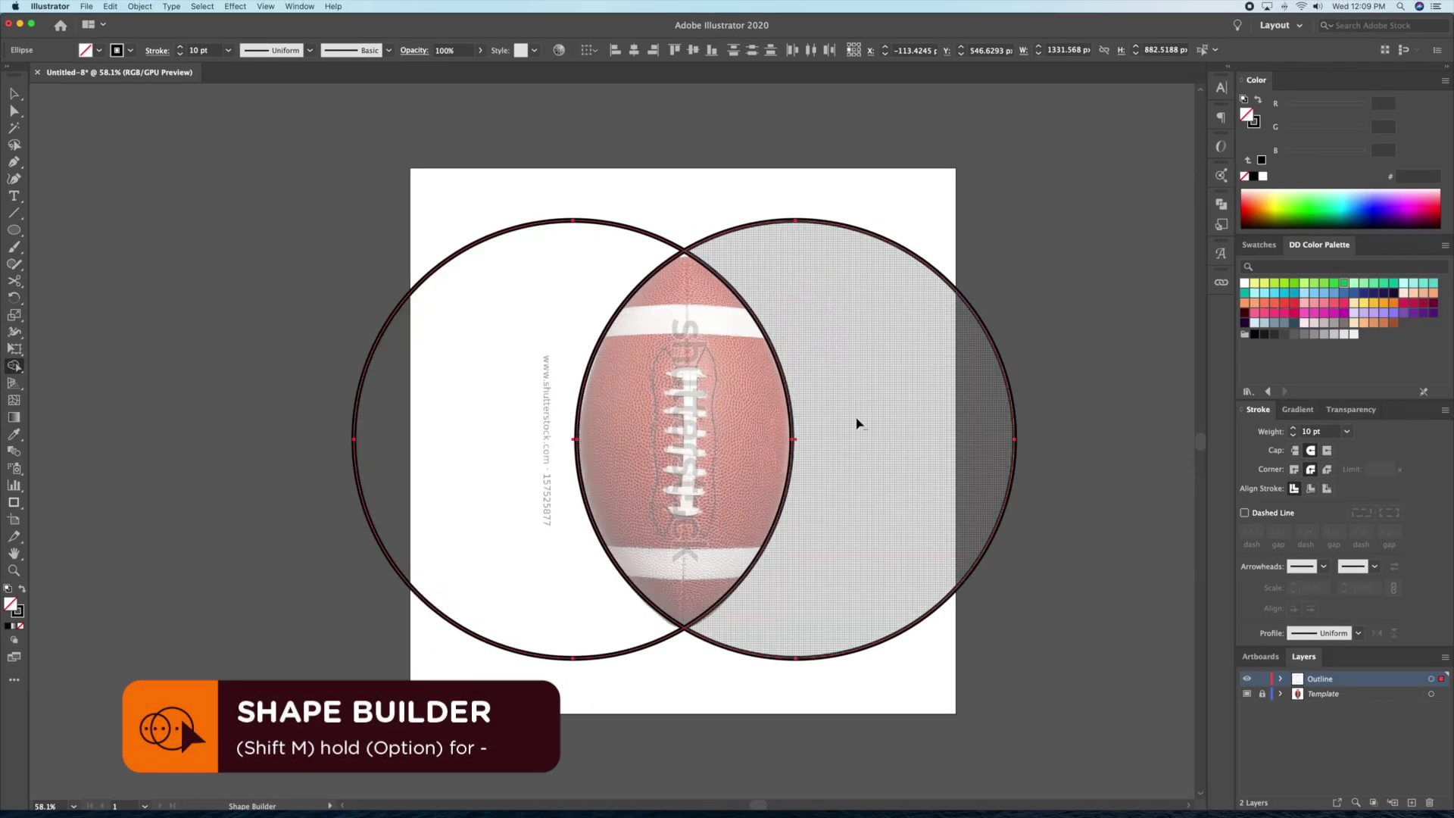
{"action": "left_click", "coordinate": [857, 423], "text": "alt"}
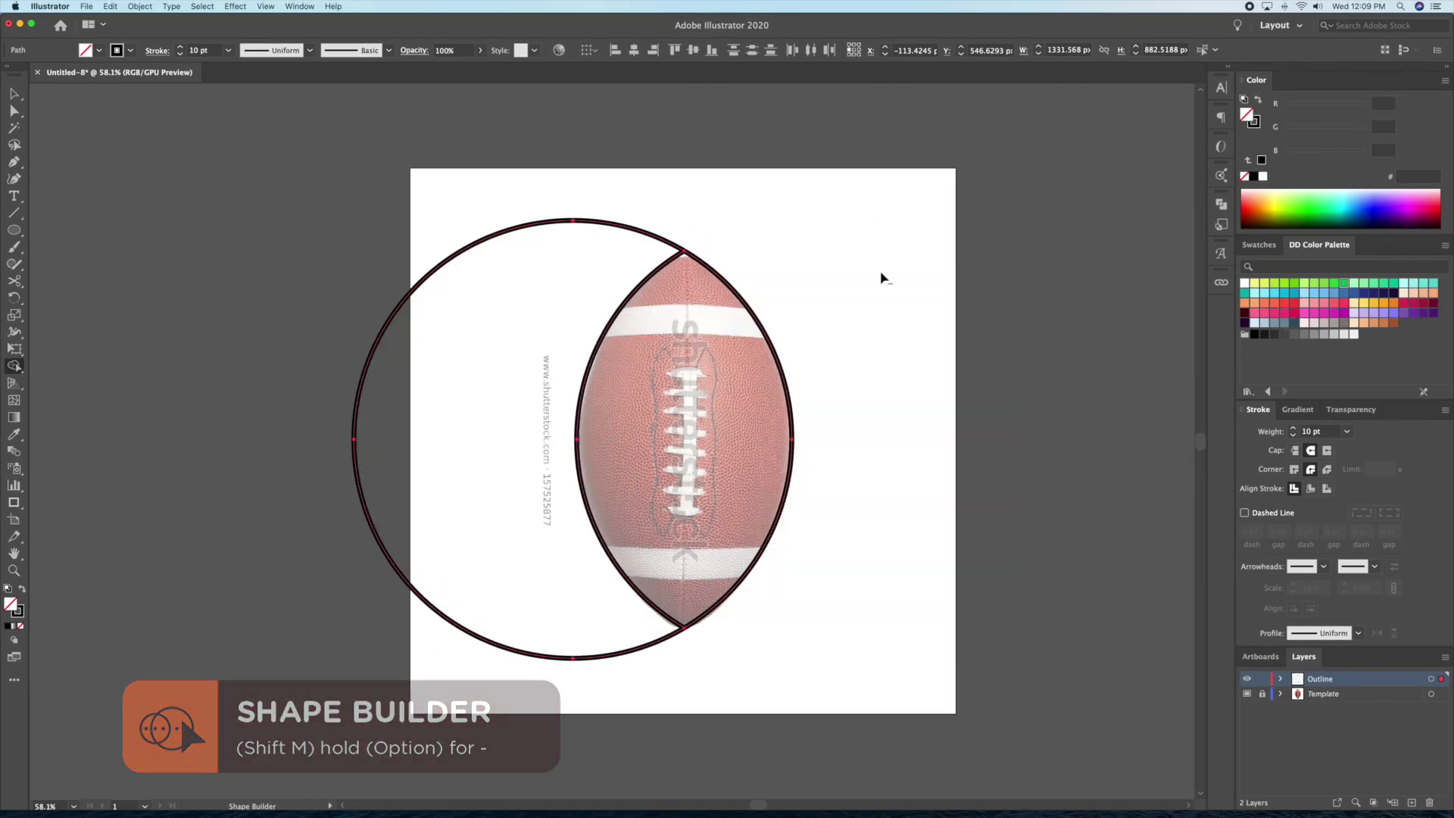
{"action": "left_click", "coordinate": [478, 310], "text": "alt"}
{"action": "left_click", "coordinate": [480, 344], "text": "super"}
Round the football outline's pointed upper and lower tips together to follow the photo.
{"action": "left_click_drag", "start_coordinate": [686, 350], "coordinate": [731, 315]}
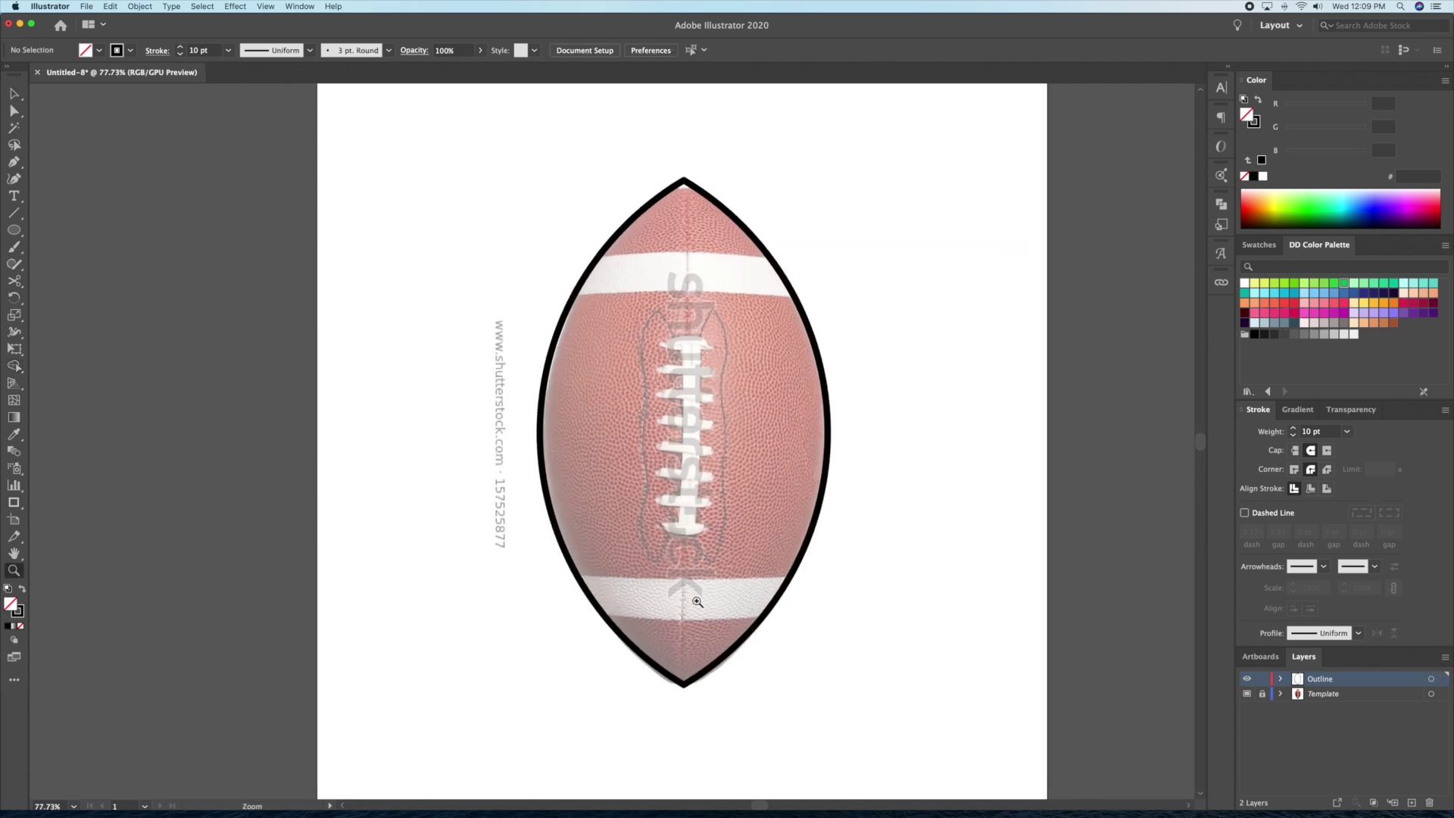
{"action": "left_click", "coordinate": [14, 111]}
{"action": "left_click", "coordinate": [684, 181]}
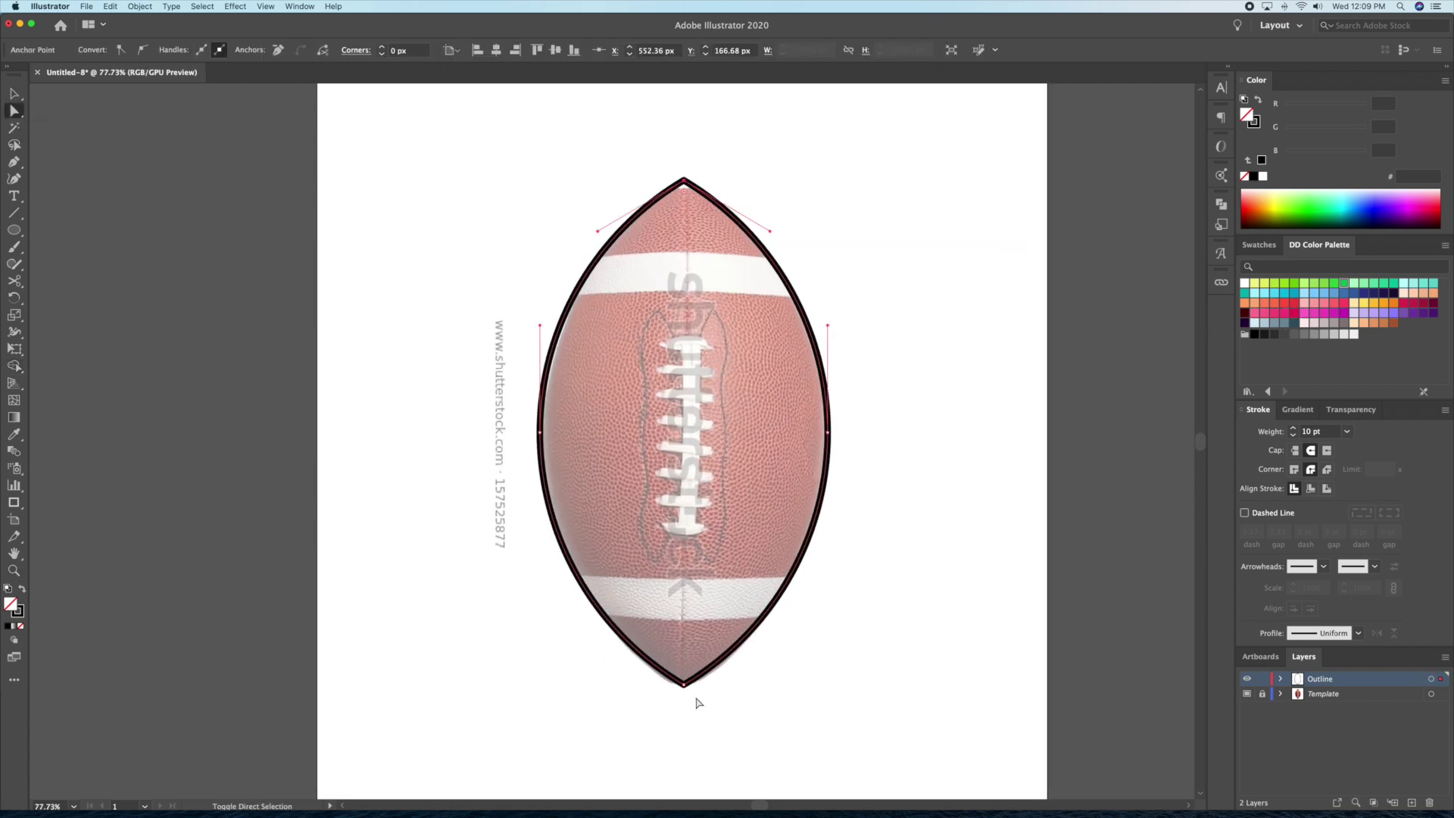
{"action": "left_click", "coordinate": [684, 685], "text": "shift"}
{"action": "left_click_drag", "start_coordinate": [684, 193], "coordinate": [700, 220]}
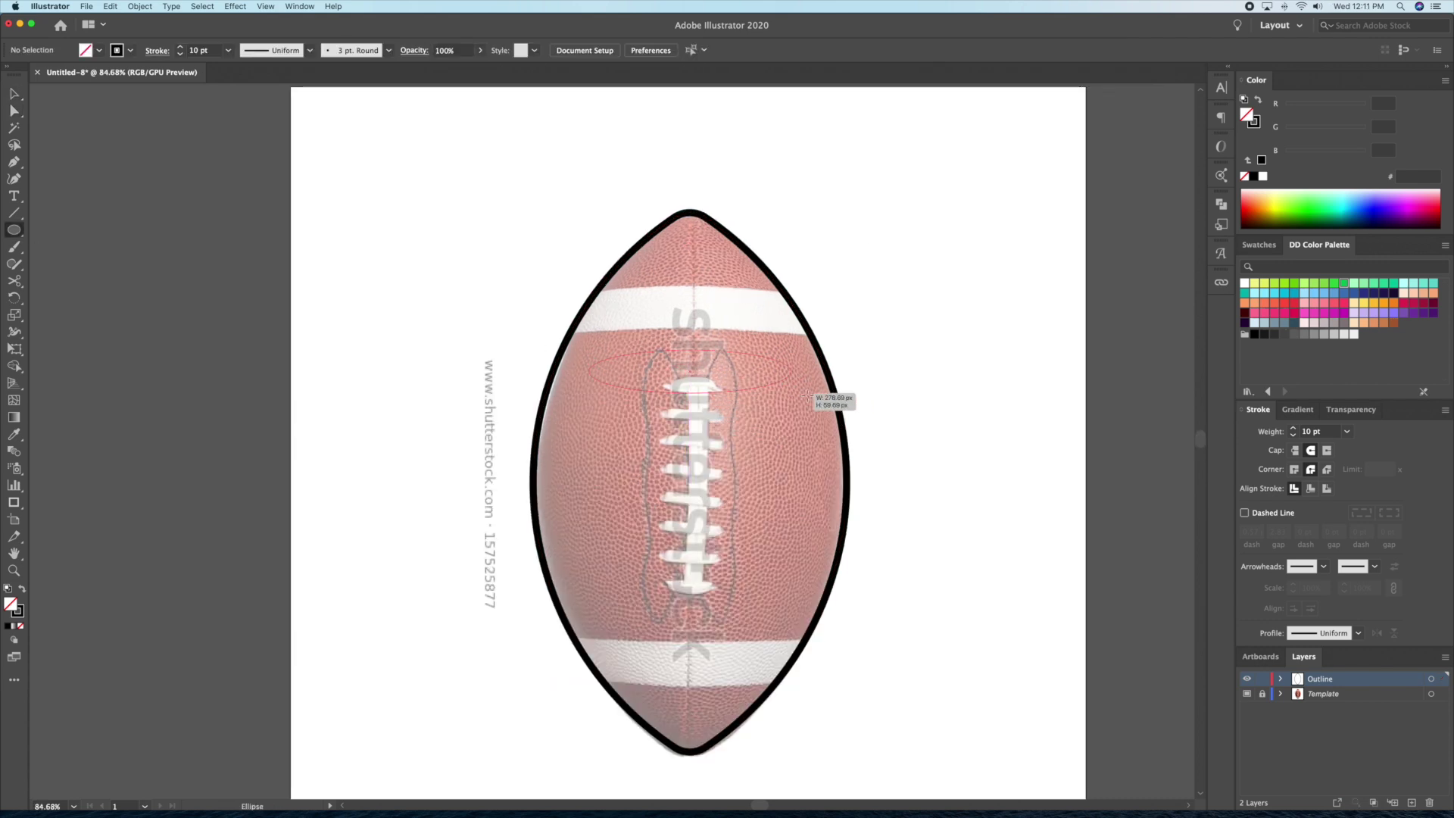
Draw a wide ellipse for the curved upper stripe and trim the band to the football outline with Shape Builder.
{"action": "left_click_drag", "start_coordinate": [807, 395], "coordinate": [921, 415]}
{"action": "key", "text": "v"}
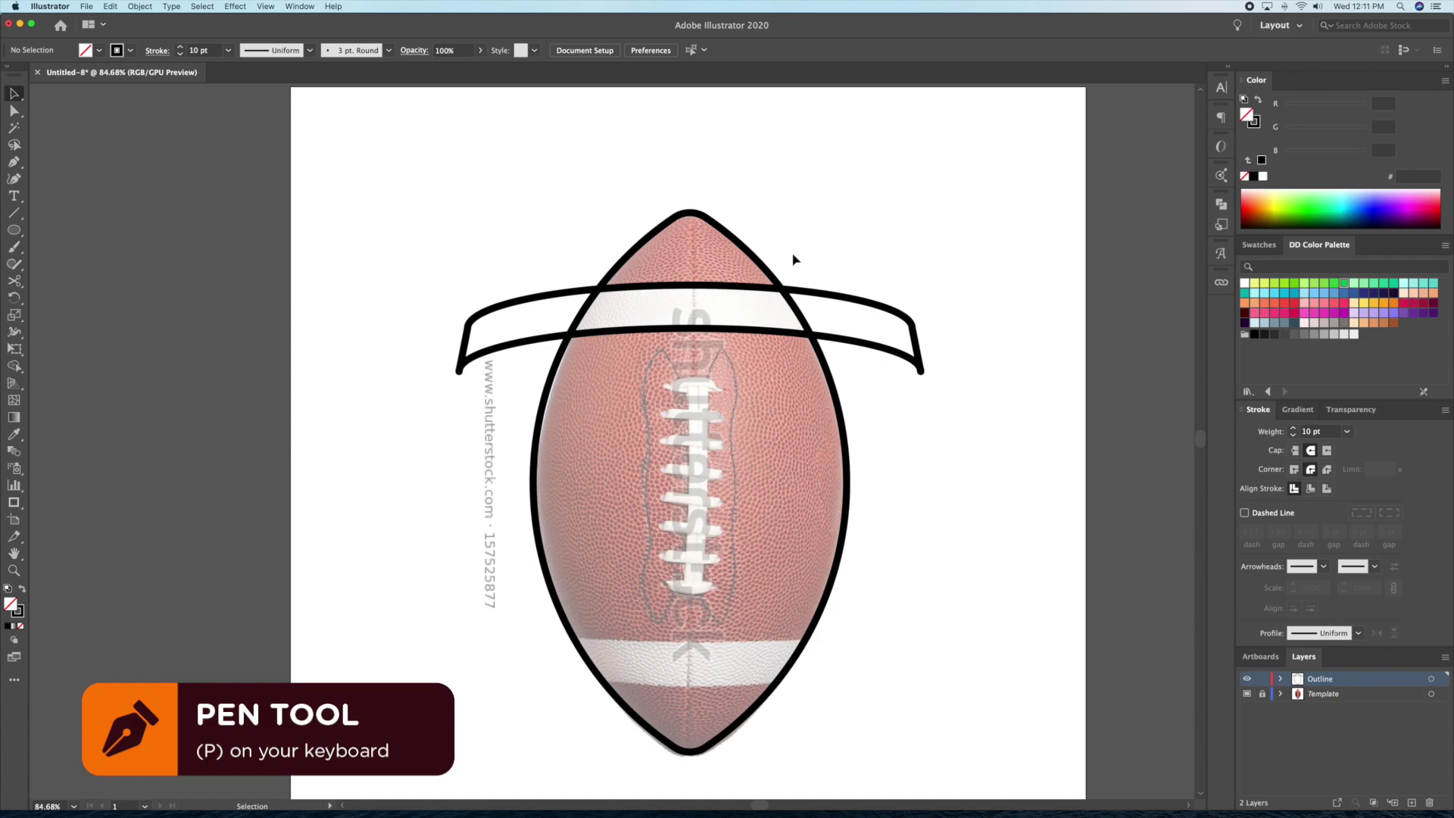
{"action": "left_click", "coordinate": [690, 326]}
{"action": "key", "text": "shift+m"}
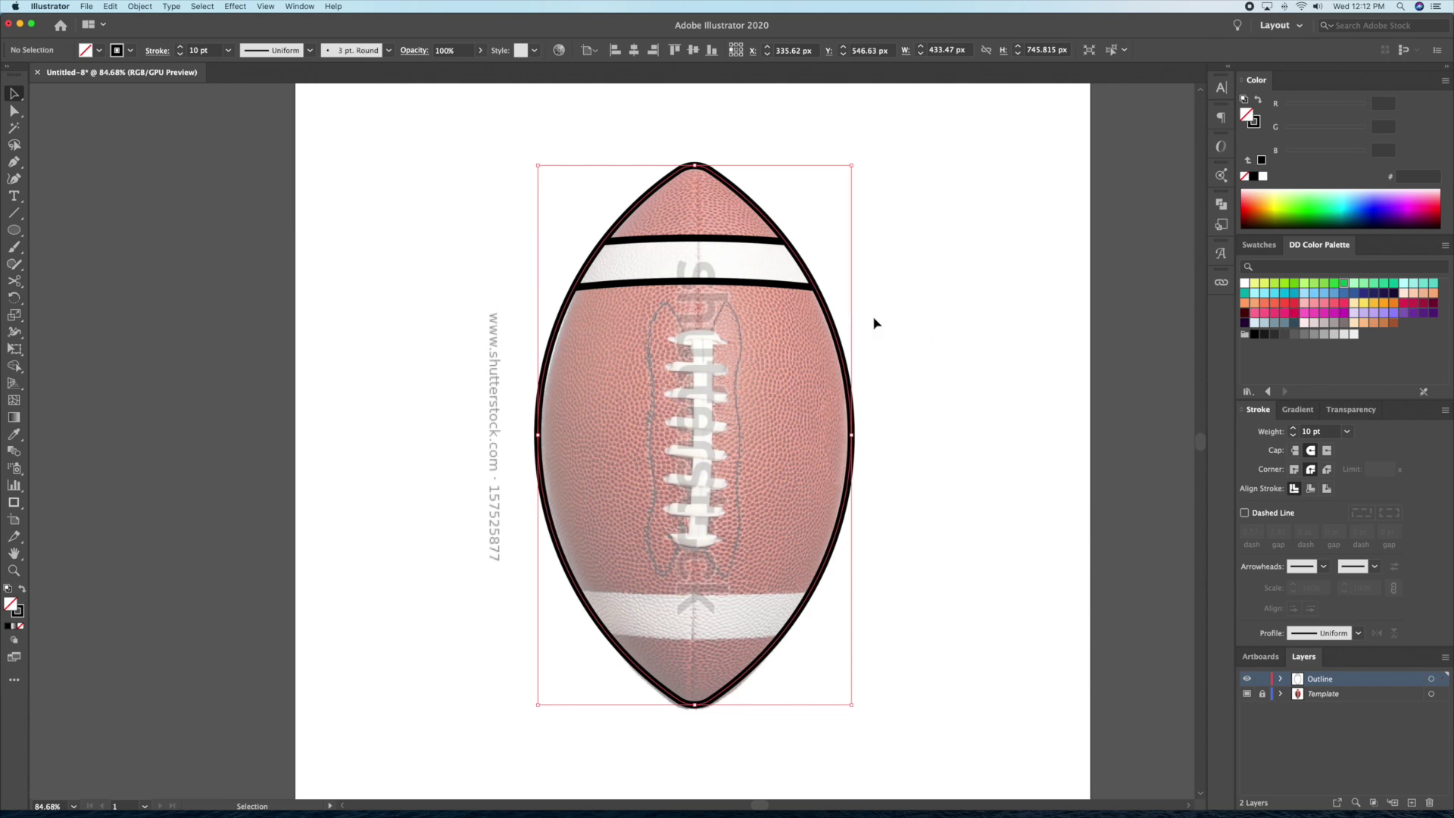
Reflect a copy of the upper stripe across the horizontal axis through the football's centre to form the lower stripe.
{"action": "left_click", "coordinate": [782, 291]}
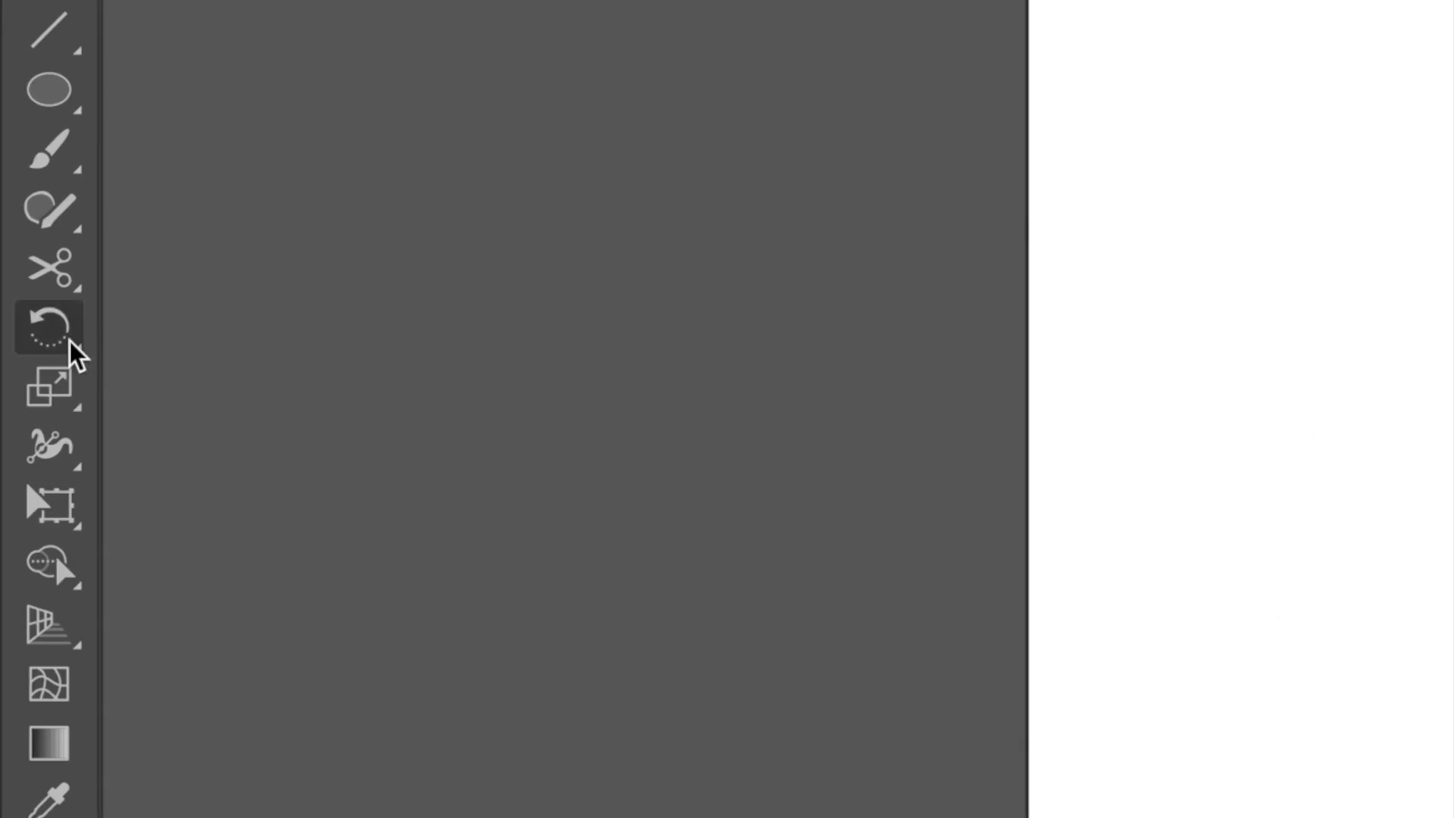
{"action": "left_click", "coordinate": [19, 301]}
{"action": "left_click", "coordinate": [69, 341]}
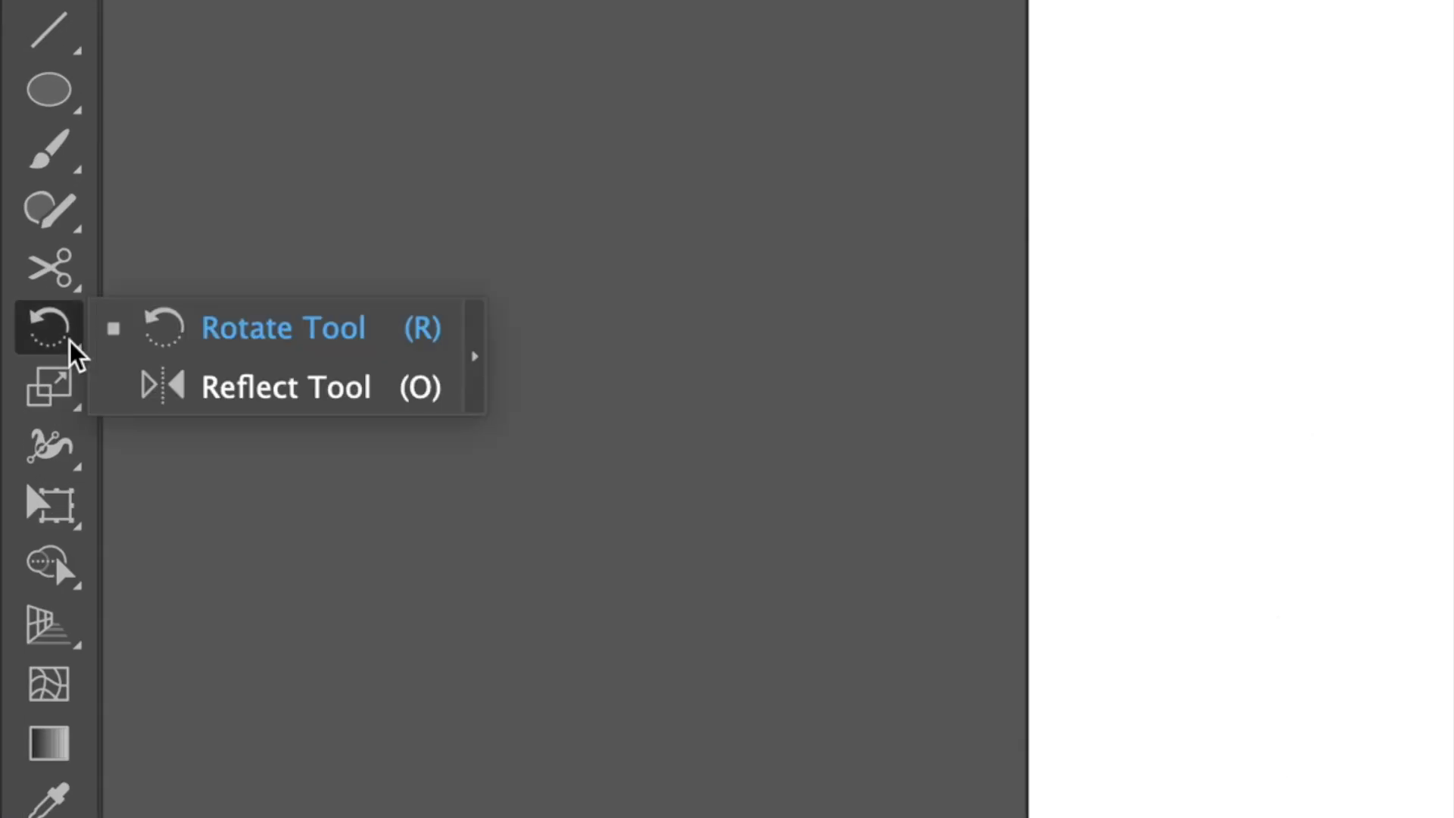
{"action": "left_click", "coordinate": [215, 386]}
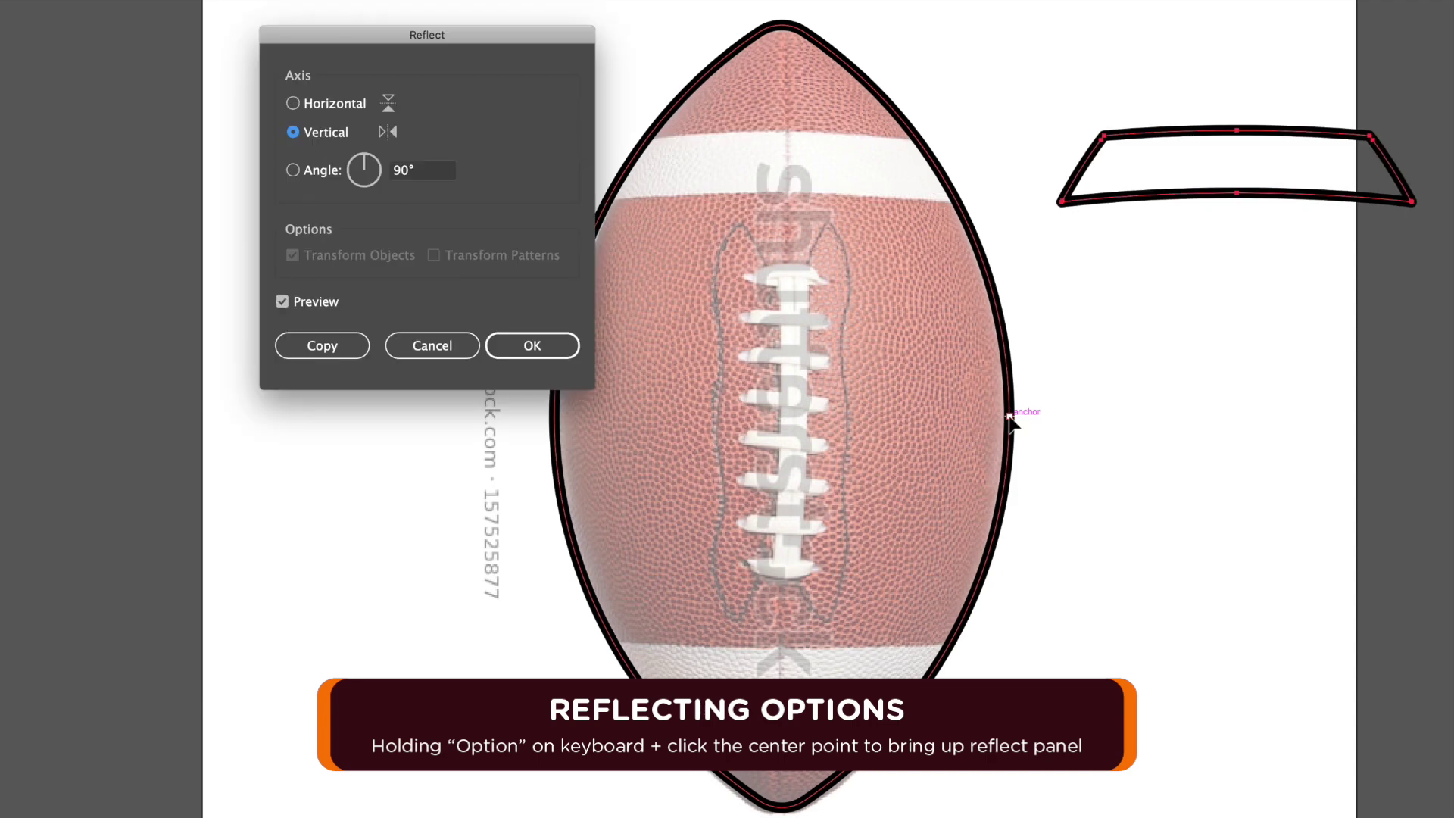
{"action": "left_click", "coordinate": [294, 104]}
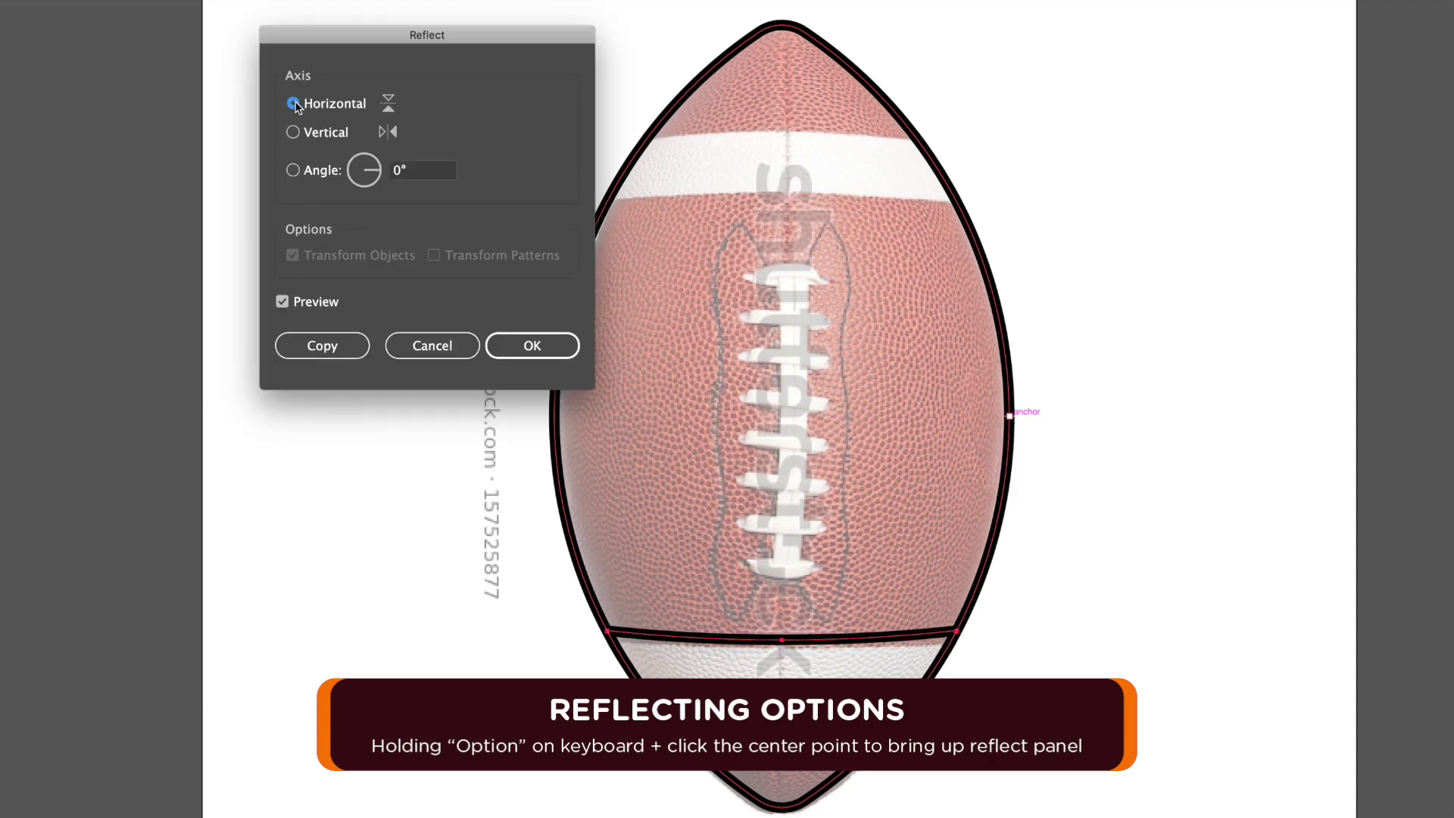
{"action": "left_click", "coordinate": [339, 343]}
Draw a straight vertical seam line with the Pen tool from the football's upper tip to its lower tip.
{"action": "left_click", "coordinate": [15, 162]}
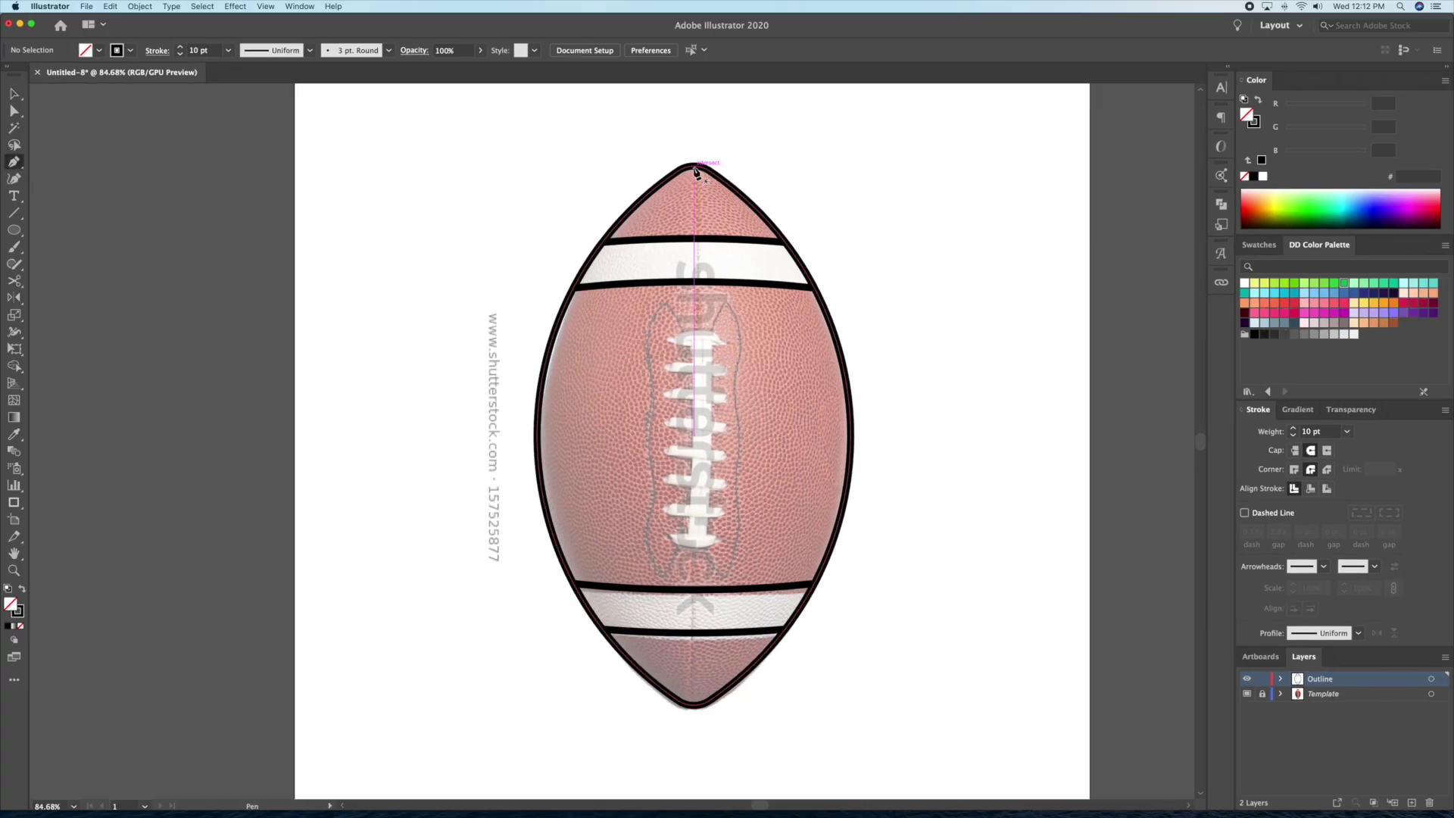
{"action": "left_click", "coordinate": [695, 166]}
{"action": "left_click", "coordinate": [693, 706]}
{"action": "key", "text": "v"}
{"action": "left_click", "coordinate": [870, 533]}
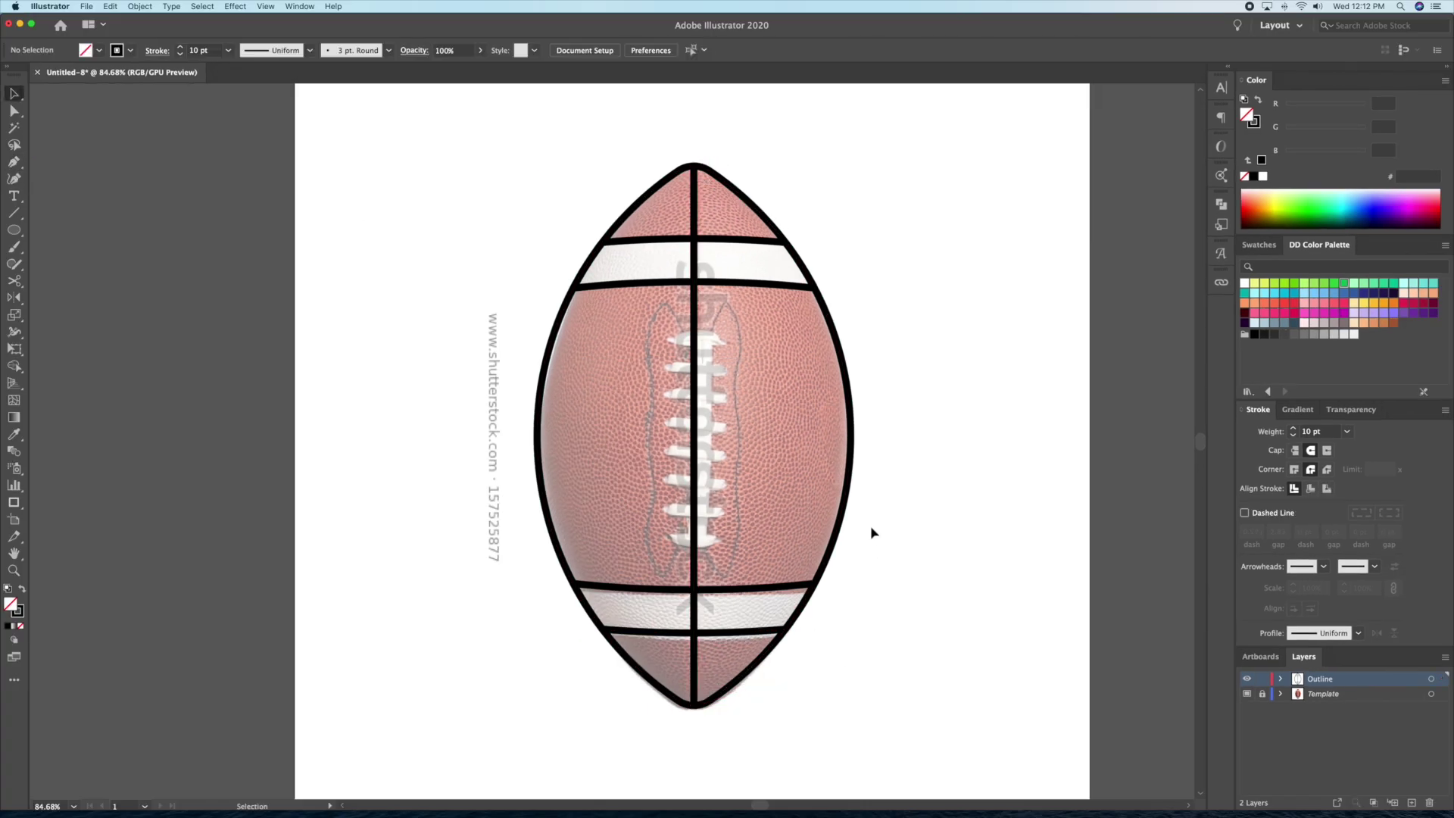
Cut a short gap in the vertical seam line inside the upper stripe.
{"action": "left_click_drag", "start_coordinate": [640, 276], "coordinate": [760, 277]}
{"action": "key", "text": "a"}
{"action": "left_click", "coordinate": [756, 250]}
{"action": "key", "text": "p"}
{"action": "left_click", "coordinate": [755, 248]}
{"action": "key", "text": "v"}
{"action": "left_click", "coordinate": [995, 243]}
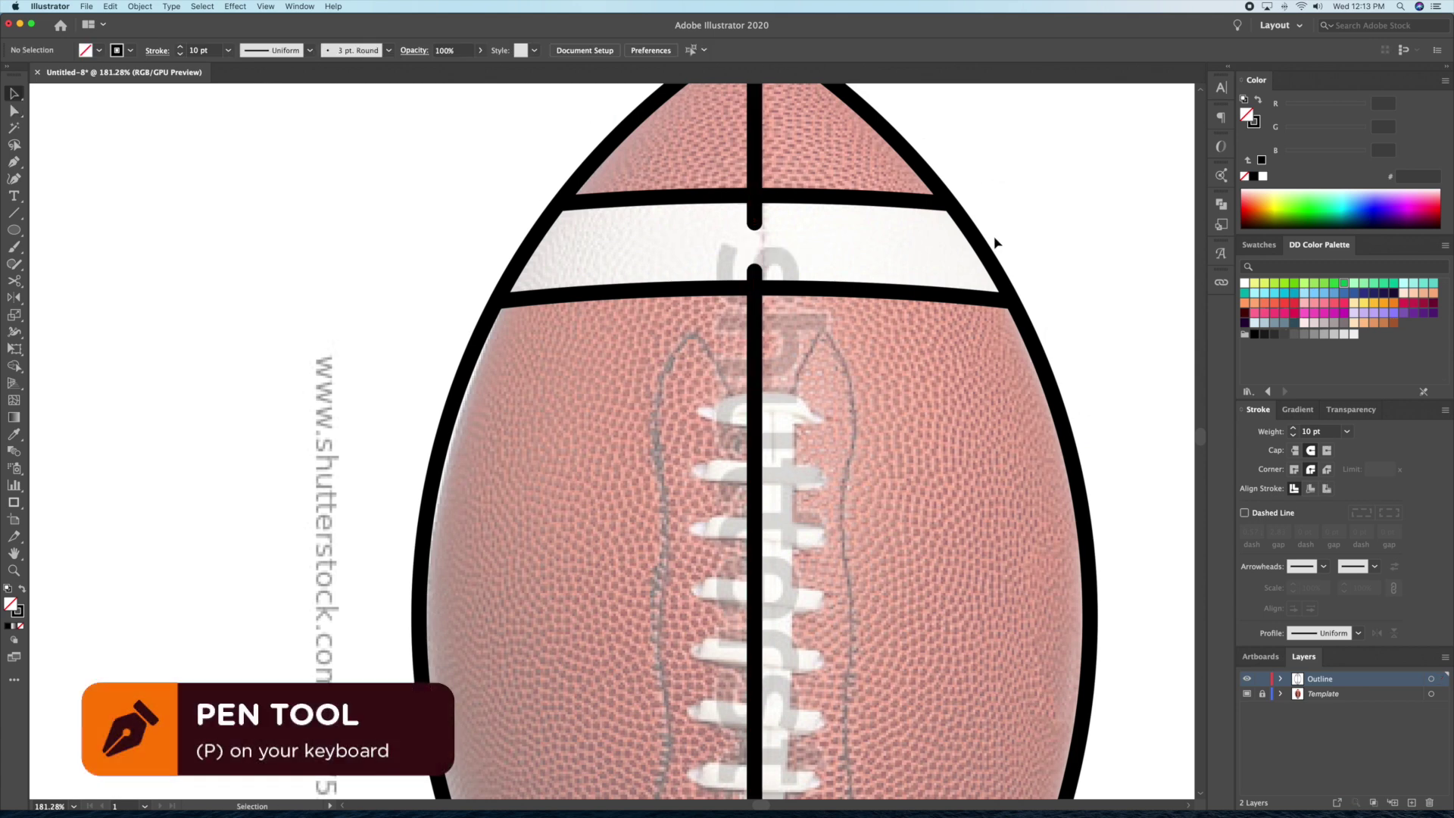
Add two anchor points on the seam near the lower end of the laces and delete the segment between them.
{"action": "left_click_drag", "start_coordinate": [994, 243], "coordinate": [955, 242]}
{"action": "left_click_drag", "start_coordinate": [861, 760], "coordinate": [820, 392]}
{"action": "left_click", "coordinate": [748, 422]}
{"action": "key", "text": "p"}
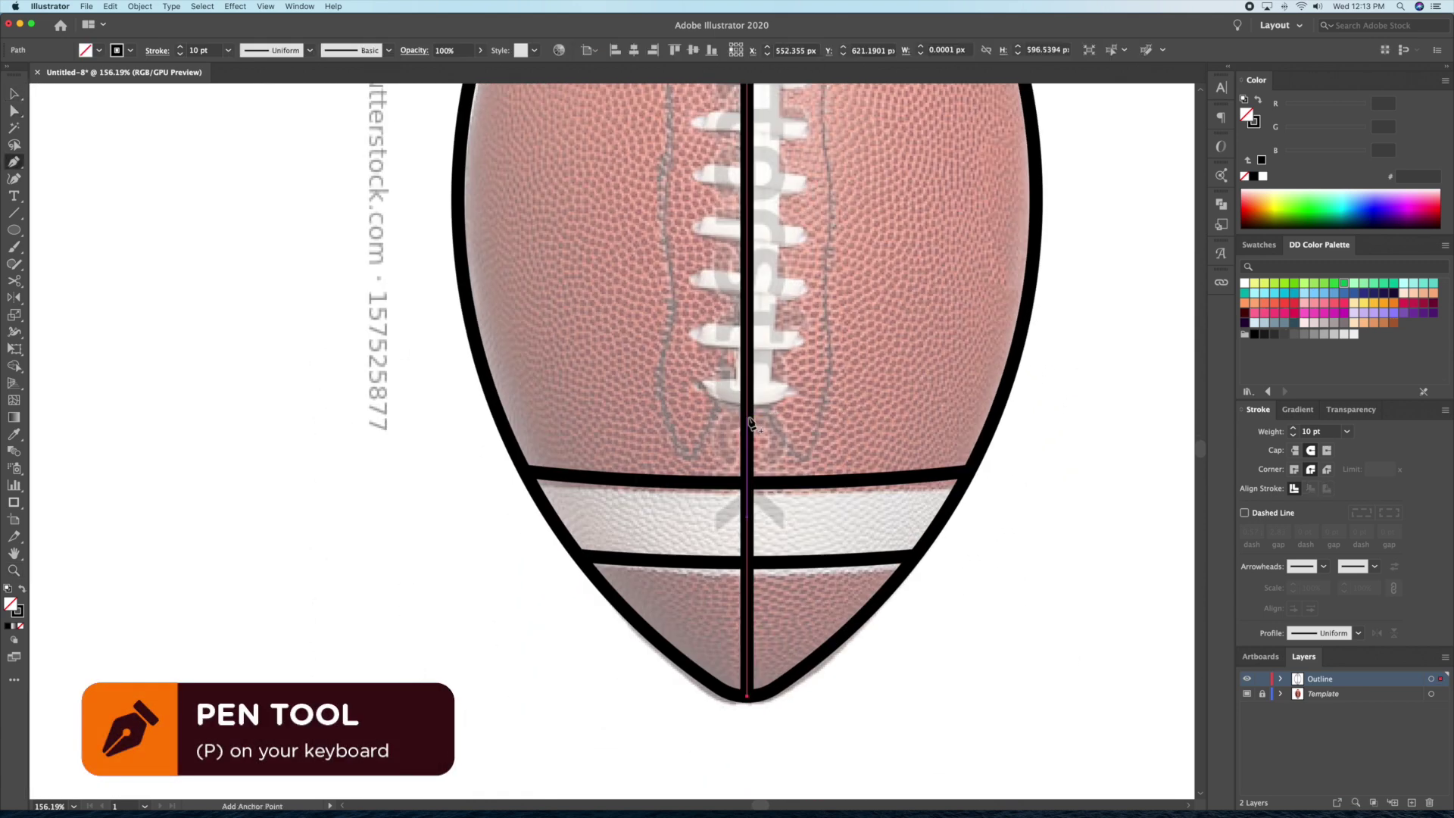
{"action": "left_click", "coordinate": [748, 417]}
{"action": "left_click", "coordinate": [748, 361]}
{"action": "key", "text": "a"}
{"action": "left_click", "coordinate": [745, 393]}
{"action": "key", "text": "Delete"}
{"action": "left_click_drag", "start_coordinate": [747, 417], "coordinate": [747, 423]}
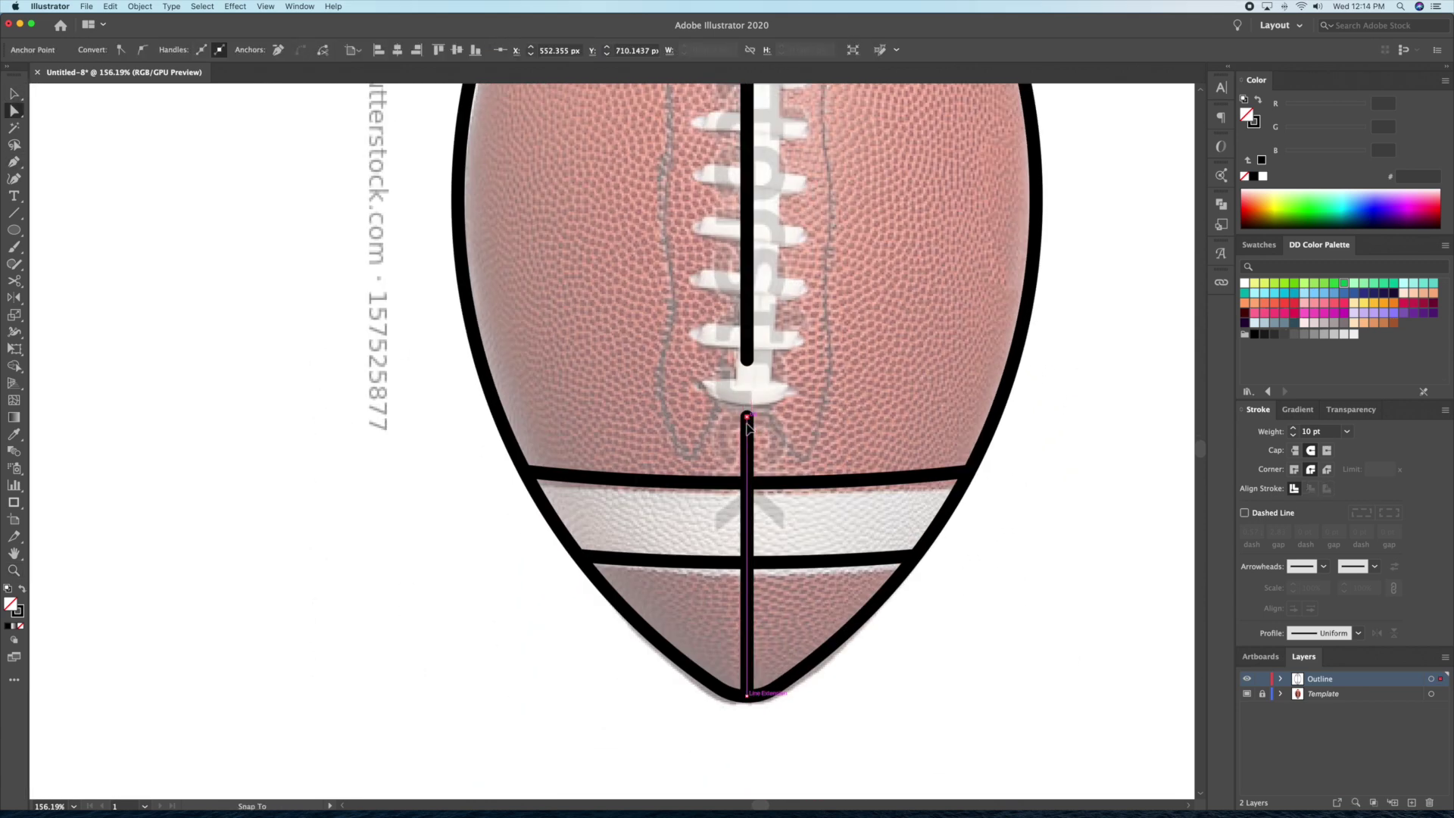
Shorten the seam's middle segment by moving its lower end up to just above the laces.
{"action": "left_click", "coordinate": [747, 362]}
{"action": "key", "text": "z"}
{"action": "scroll", "coordinate": [777, 226], "scroll_direction": "up", "scroll_amount": 5}
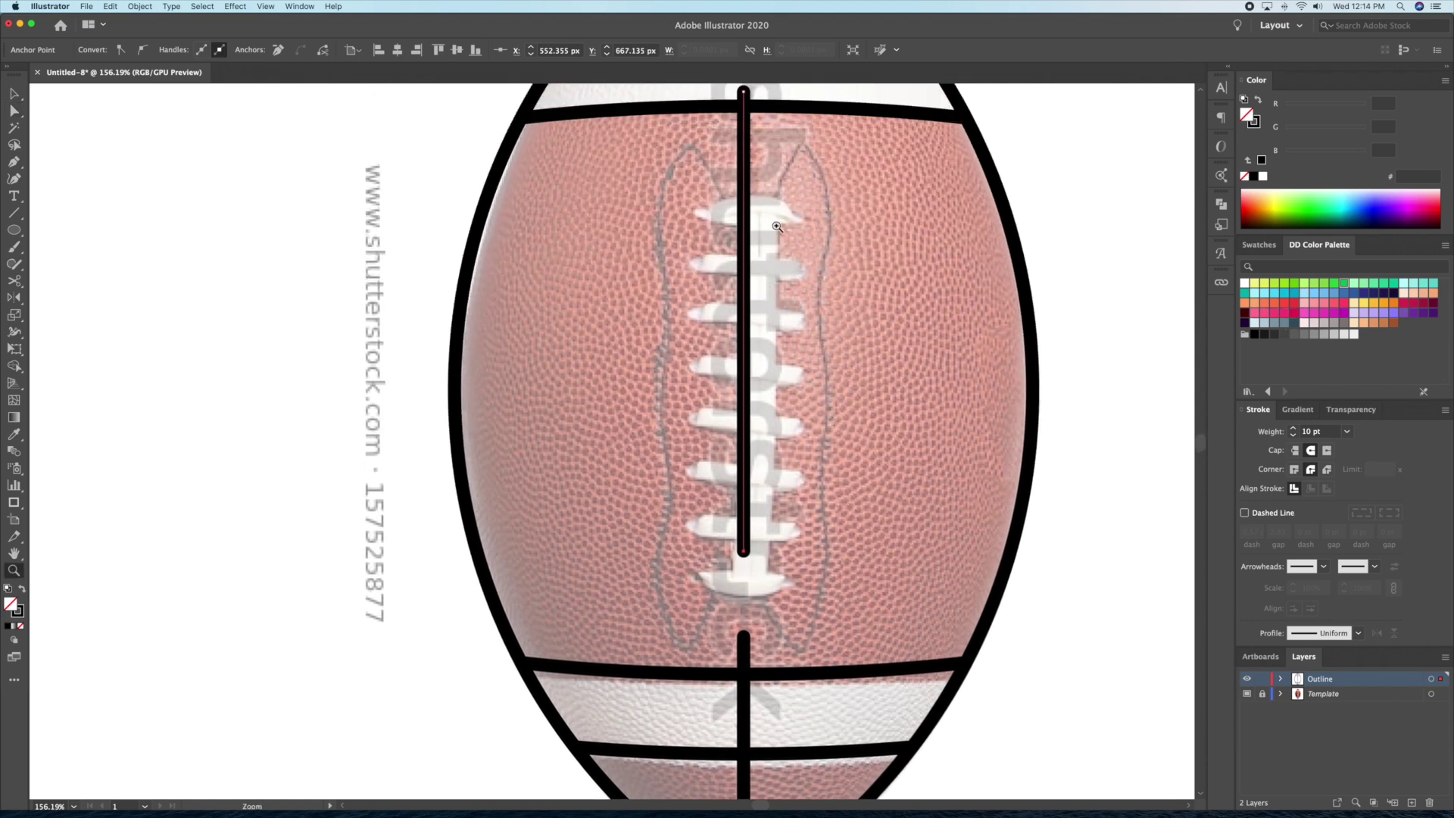
{"action": "scroll", "coordinate": [770, 239], "scroll_direction": "up", "scroll_amount": 2}
{"action": "key", "text": "a"}
{"action": "left_click_drag", "start_coordinate": [744, 633], "coordinate": [742, 267]}
{"action": "left_click", "coordinate": [817, 270]}
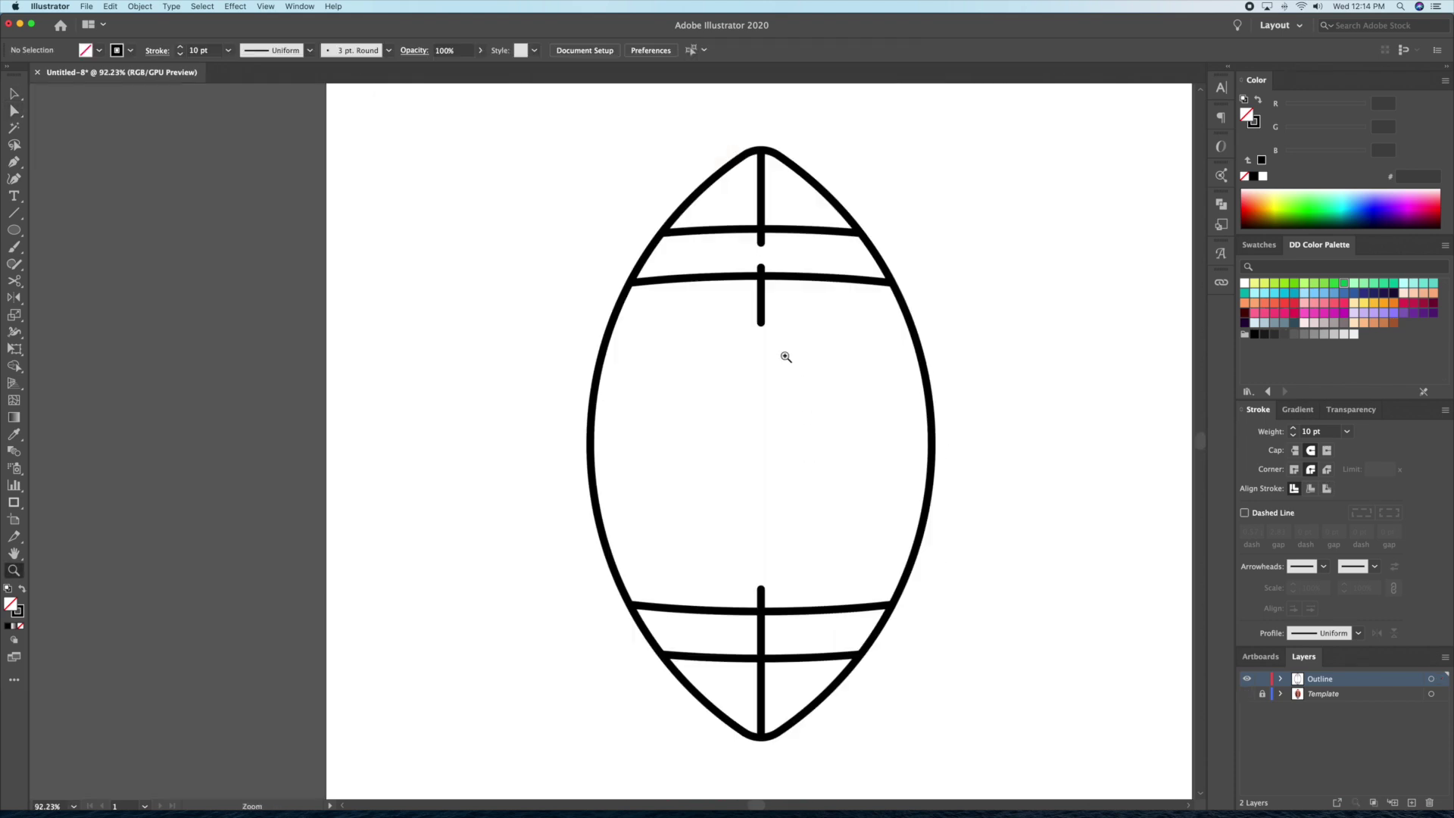
Show the Template layer and draw a narrow vertical rectangle about 30 x 286 px over the central strip of the laces.
{"action": "left_click", "coordinate": [1246, 693]}
{"action": "scroll", "coordinate": [814, 493], "scroll_direction": "up", "scroll_amount": 2}
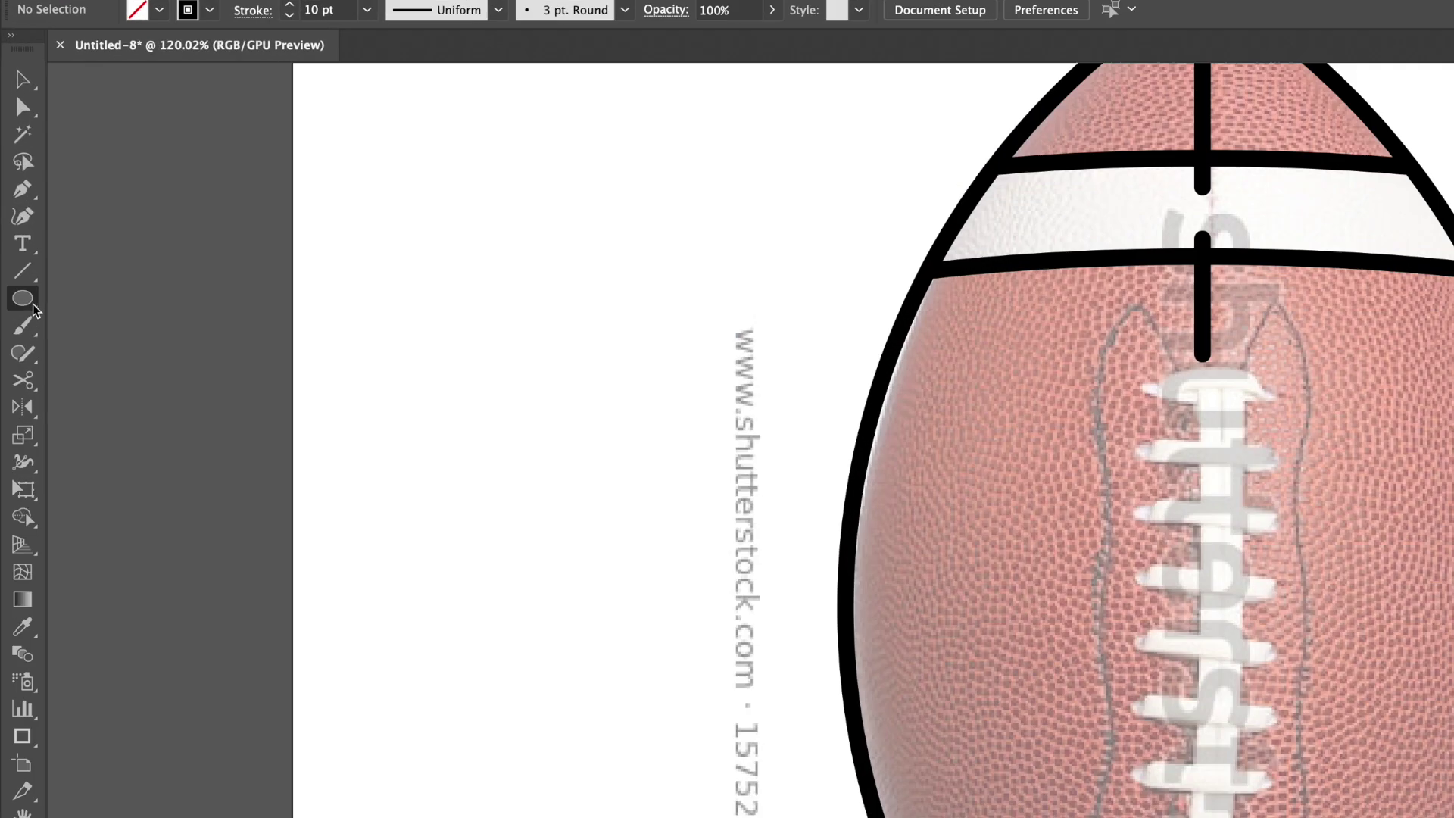
{"action": "left_click", "coordinate": [15, 230]}
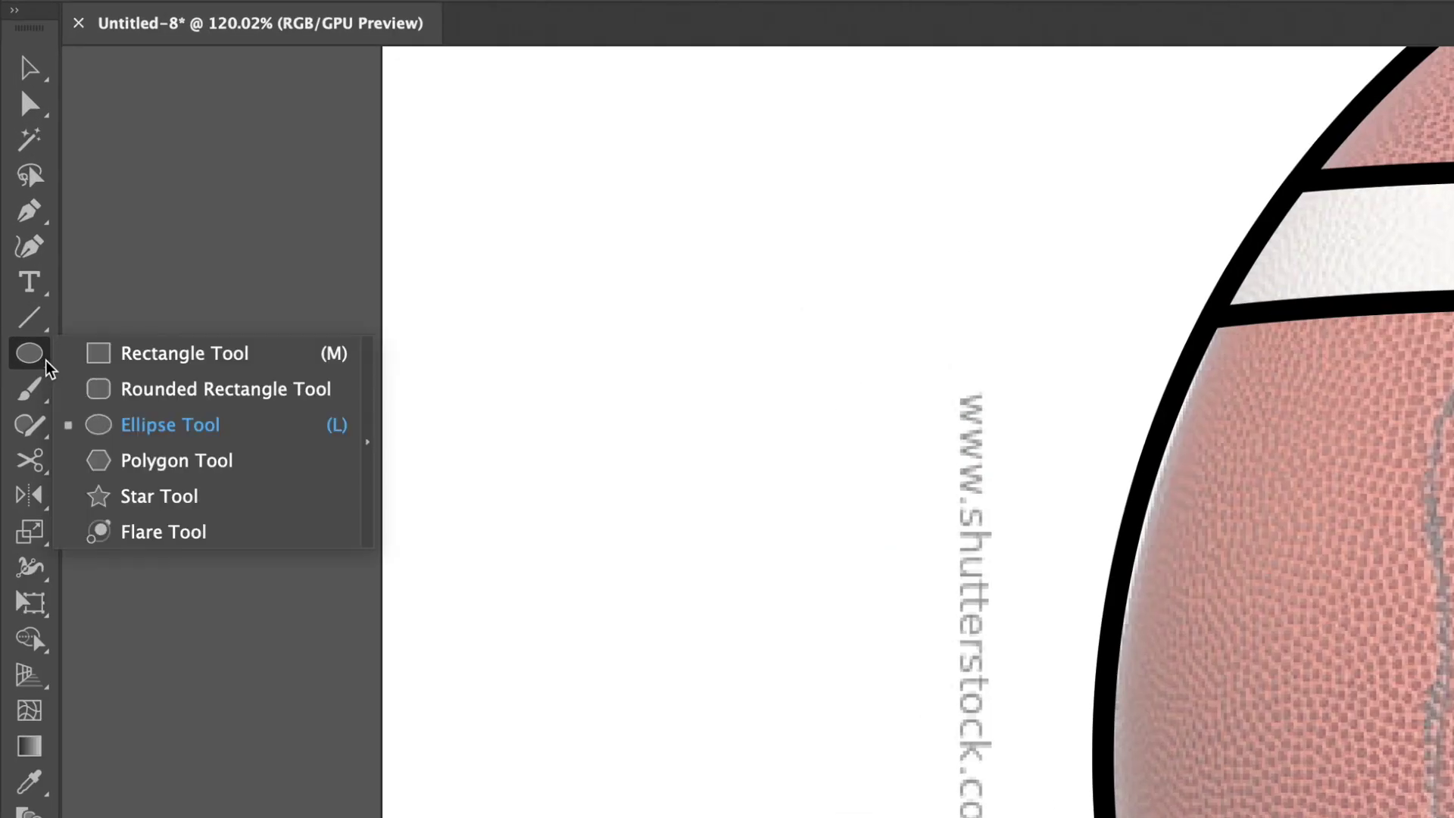
{"action": "left_click", "coordinate": [137, 357]}
{"action": "left_click_drag", "start_coordinate": [733, 330], "coordinate": [763, 349]}
{"action": "mouse_move", "coordinate": [748, 330]}
{"action": "left_mouse_down"}
{"action": "mouse_move", "coordinate": [749, 288]}
{"action": "mouse_move", "coordinate": [750, 551]}
{"action": "left_mouse_up"}
{"action": "left_click_drag", "start_coordinate": [749, 551], "coordinate": [752, 582]}
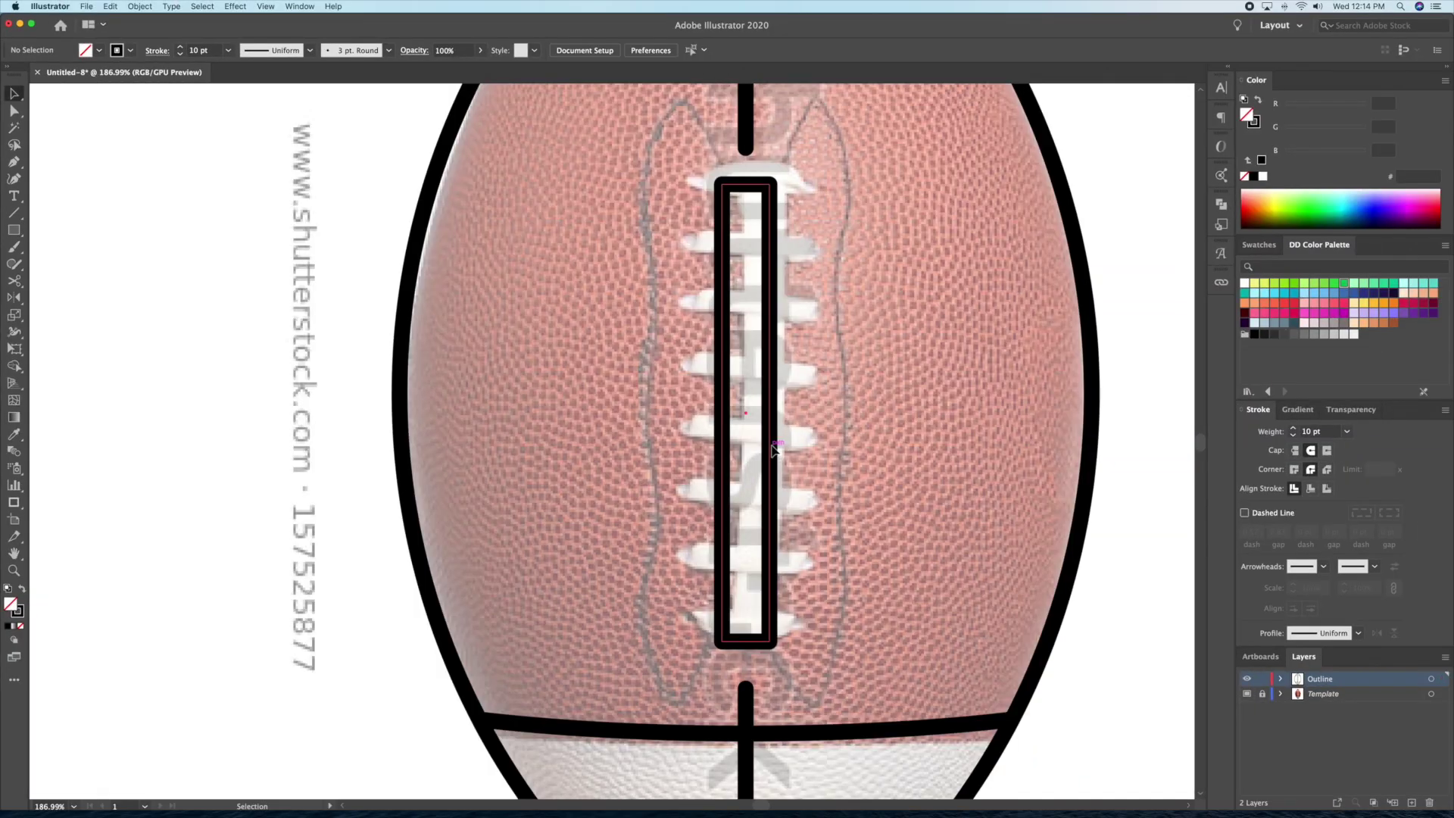
{"action": "left_click", "coordinate": [770, 415]}
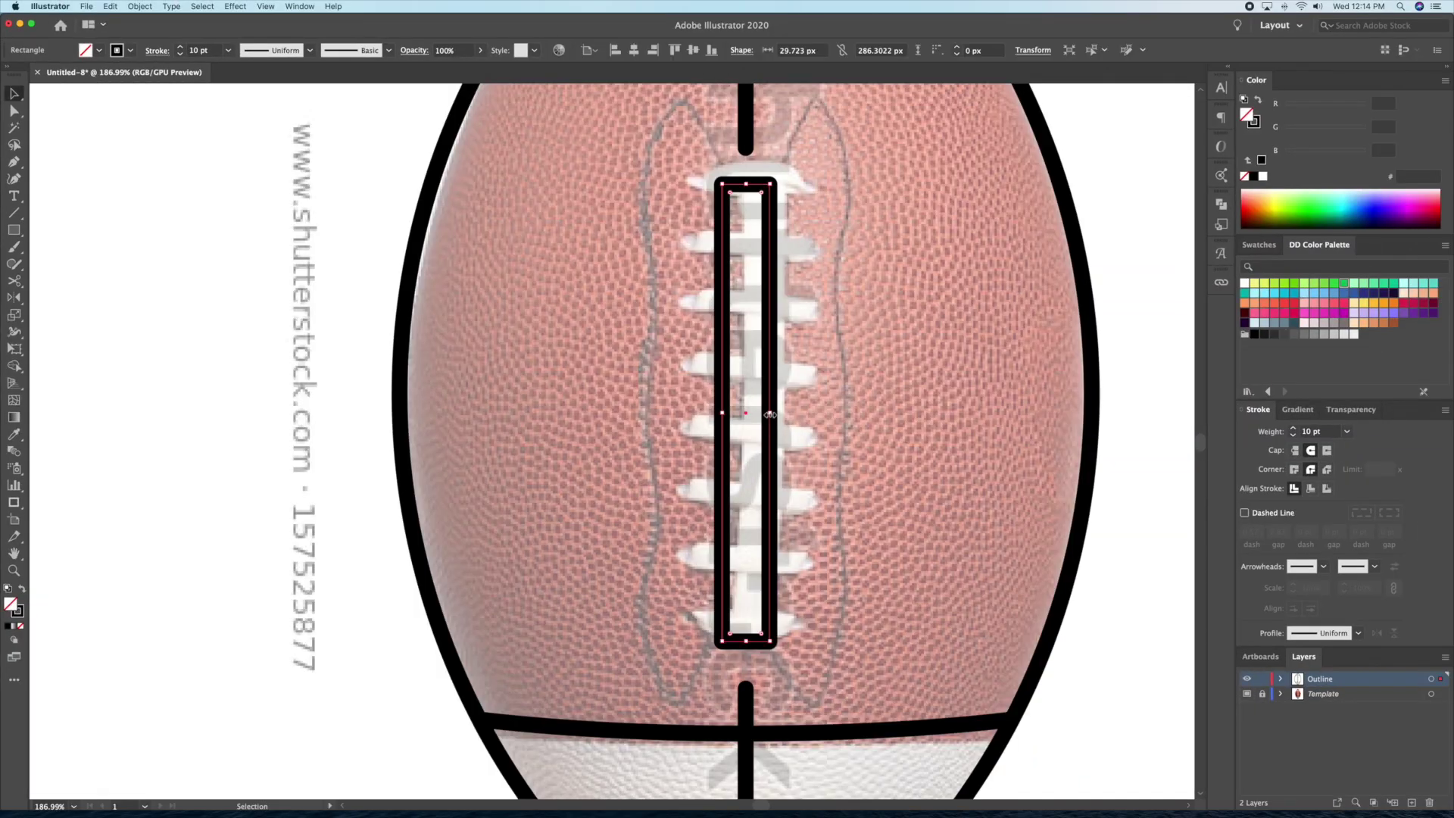
Narrow the vertical lace rectangle slightly by moving its right edge inward.
{"action": "left_click_drag", "start_coordinate": [772, 417], "coordinate": [768, 417]}
{"action": "left_click", "coordinate": [130, 253]}
{"action": "scroll", "coordinate": [130, 252], "scroll_direction": "up", "scroll_amount": 2}
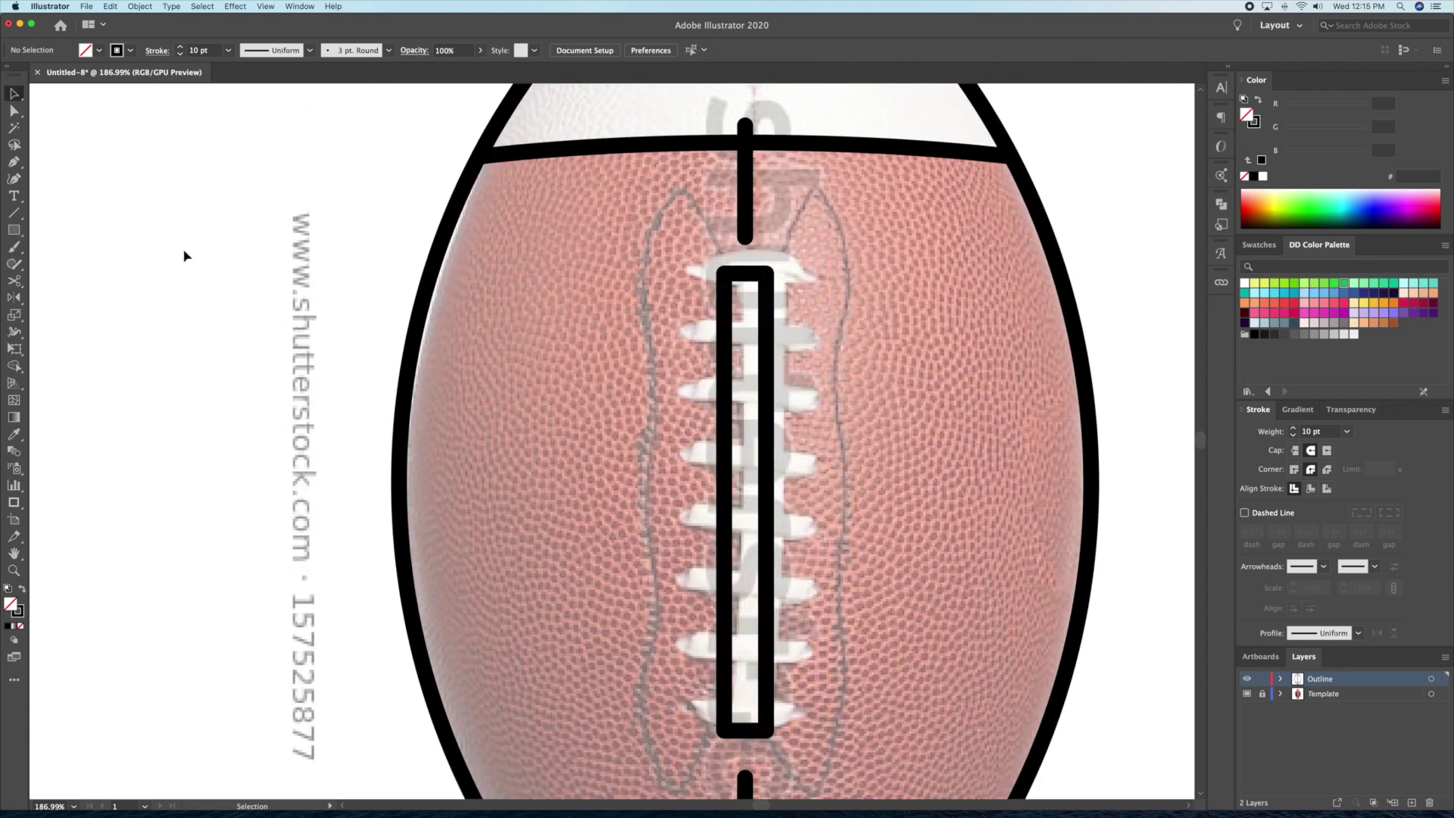
Draw a horizontal rectangle about 75 x 16 px over the topmost lace, centred on the vertical strip.
{"action": "left_click_drag", "start_coordinate": [746, 276], "coordinate": [808, 293]}
{"action": "key", "text": "v"}
{"action": "left_click", "coordinate": [848, 304]}
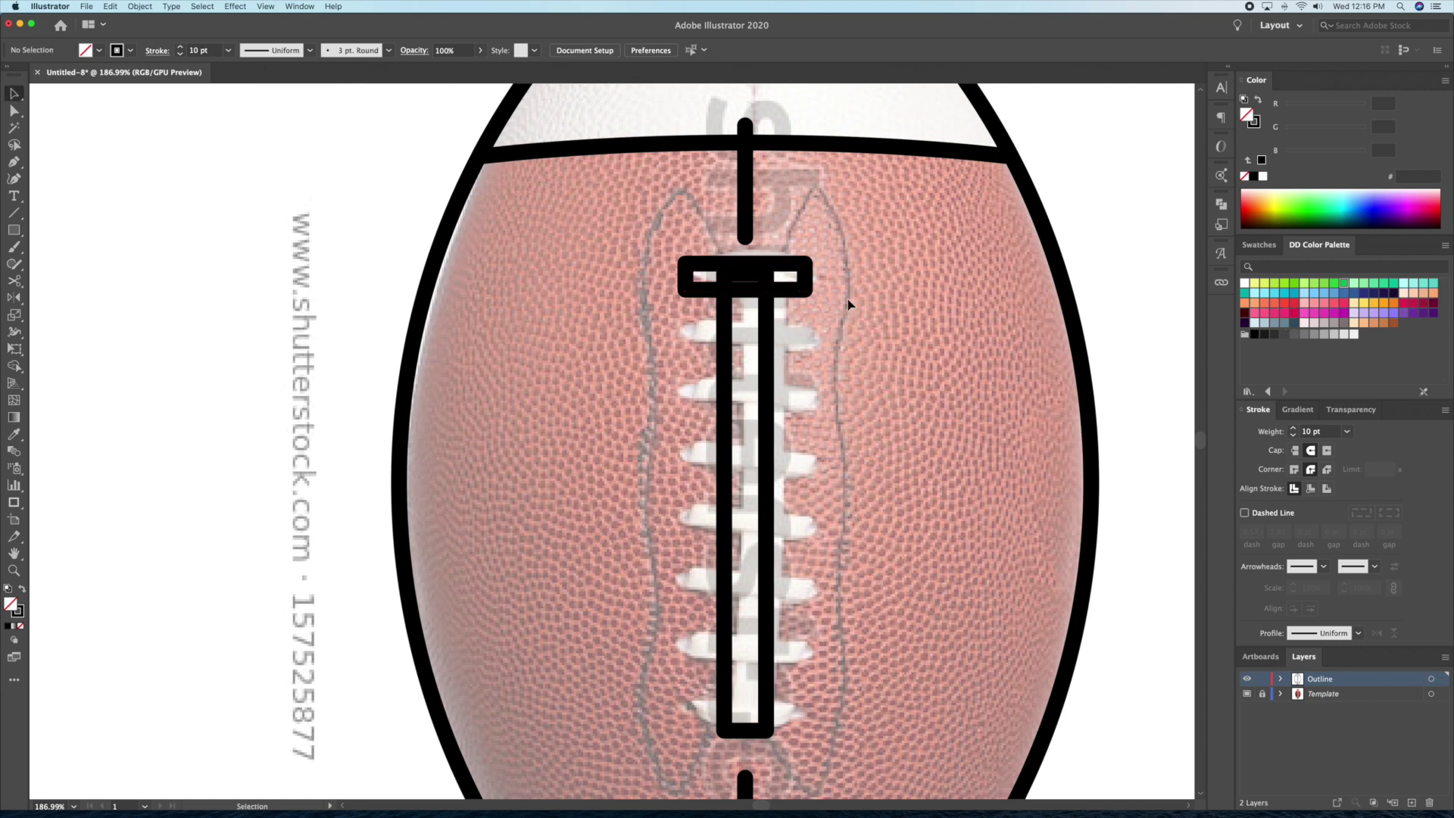
Round the corners of the top lace rectangle fully, to a radius of about 8.18 px.
{"action": "left_click", "coordinate": [792, 296]}
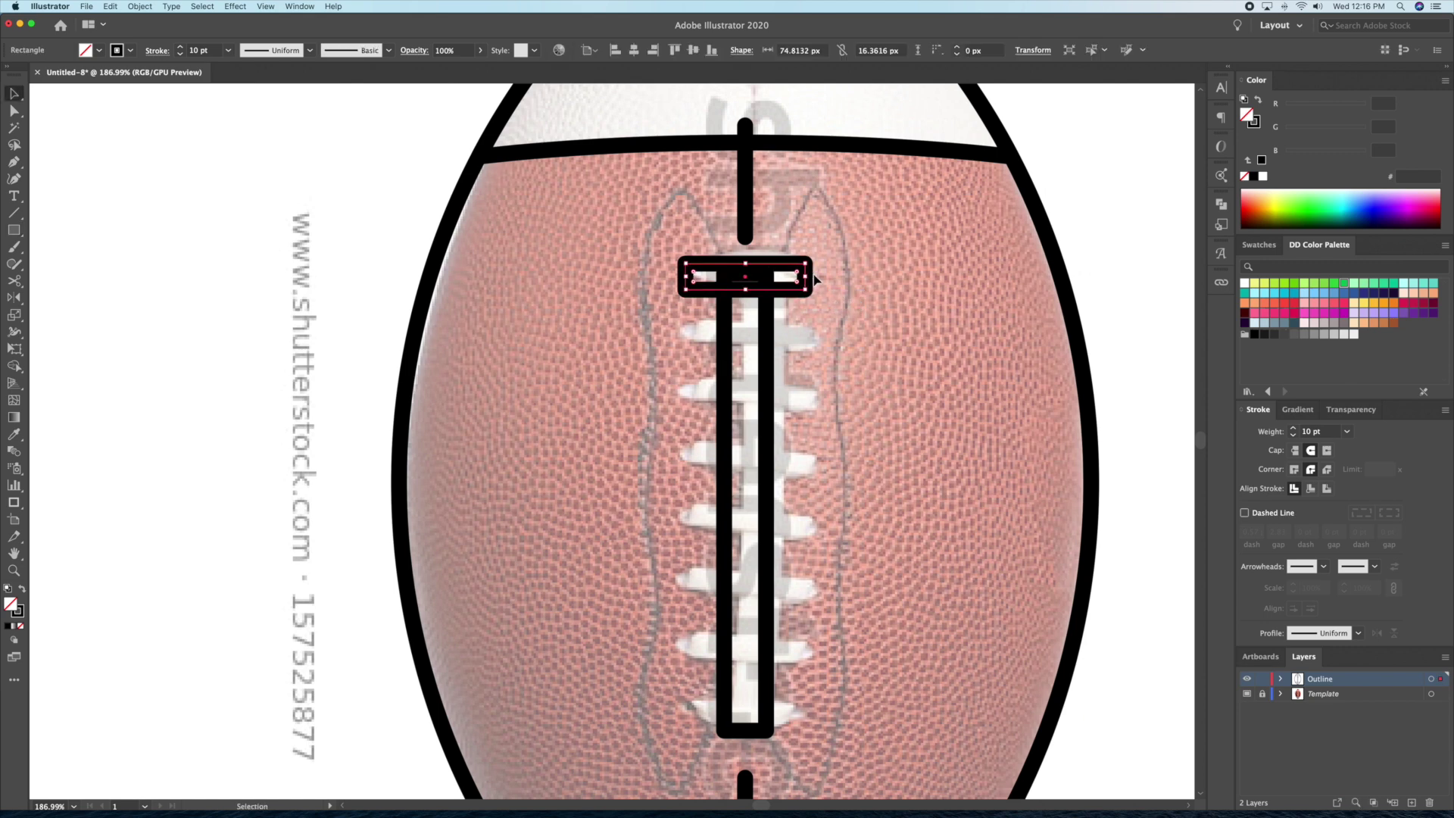
{"action": "key", "text": "z"}
{"action": "left_click_drag", "start_coordinate": [708, 274], "coordinate": [1031, 244]}
{"action": "key", "text": "a"}
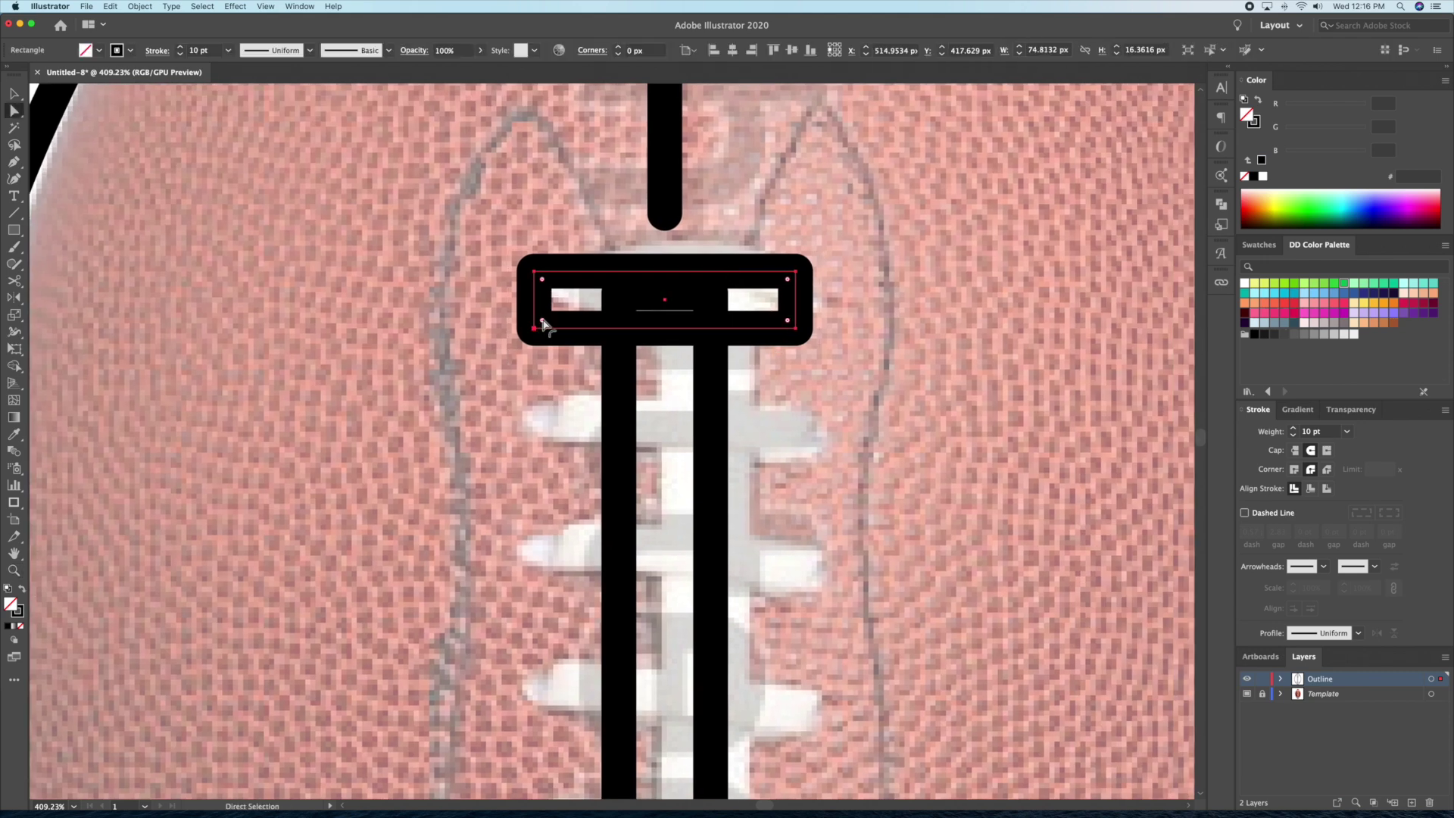
{"action": "left_click_drag", "start_coordinate": [544, 318], "coordinate": [595, 294]}
{"action": "key", "text": "v"}
{"action": "left_click", "coordinate": [828, 259]}
Apply an Arc warp with a 12% horizontal bend to the rounded top lace bar.
{"action": "left_click", "coordinate": [744, 273]}
{"action": "left_click", "coordinate": [746, 277]}
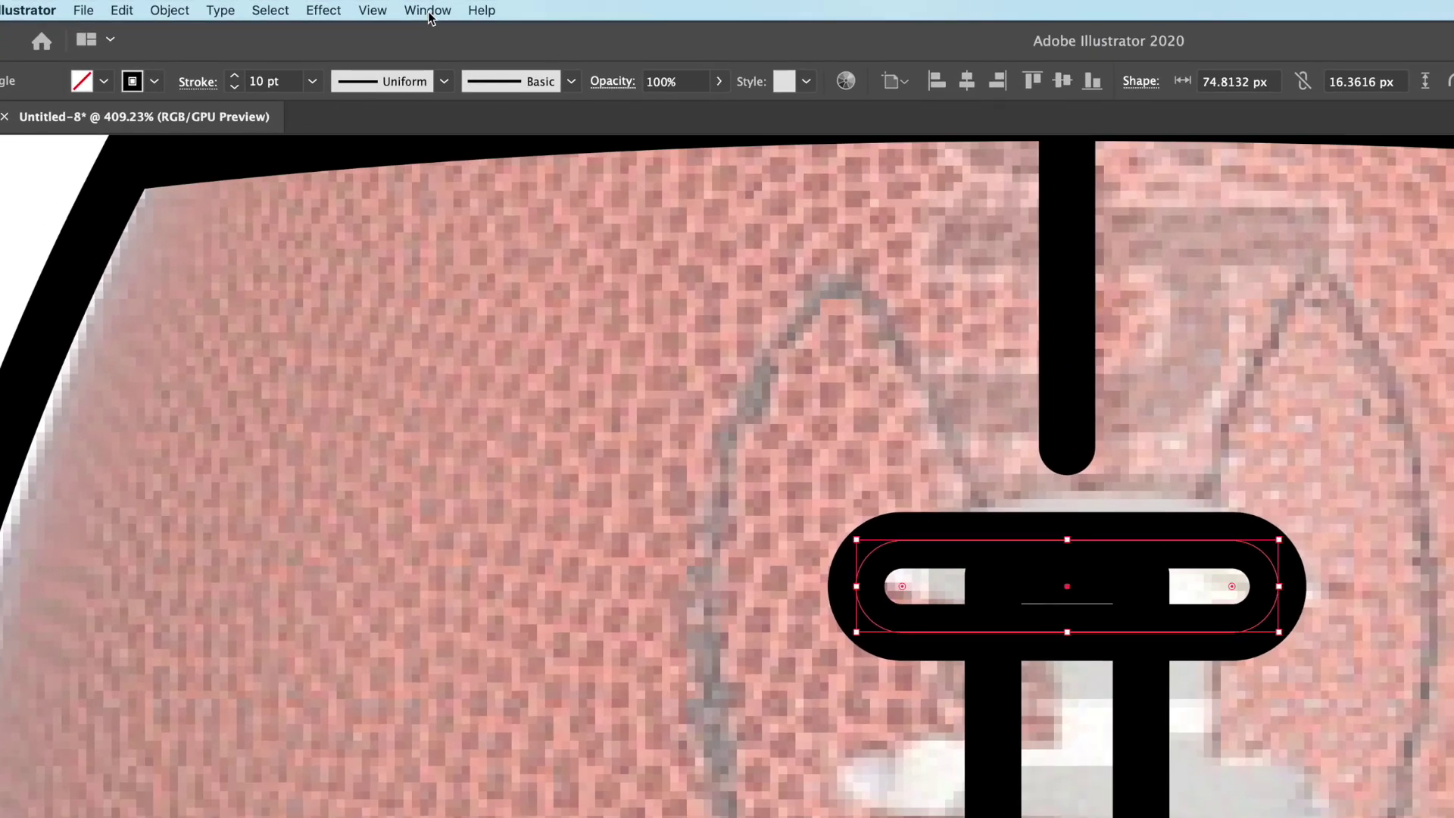
{"action": "left_click", "coordinate": [317, 12]}
{"action": "mouse_move", "coordinate": [416, 281]}
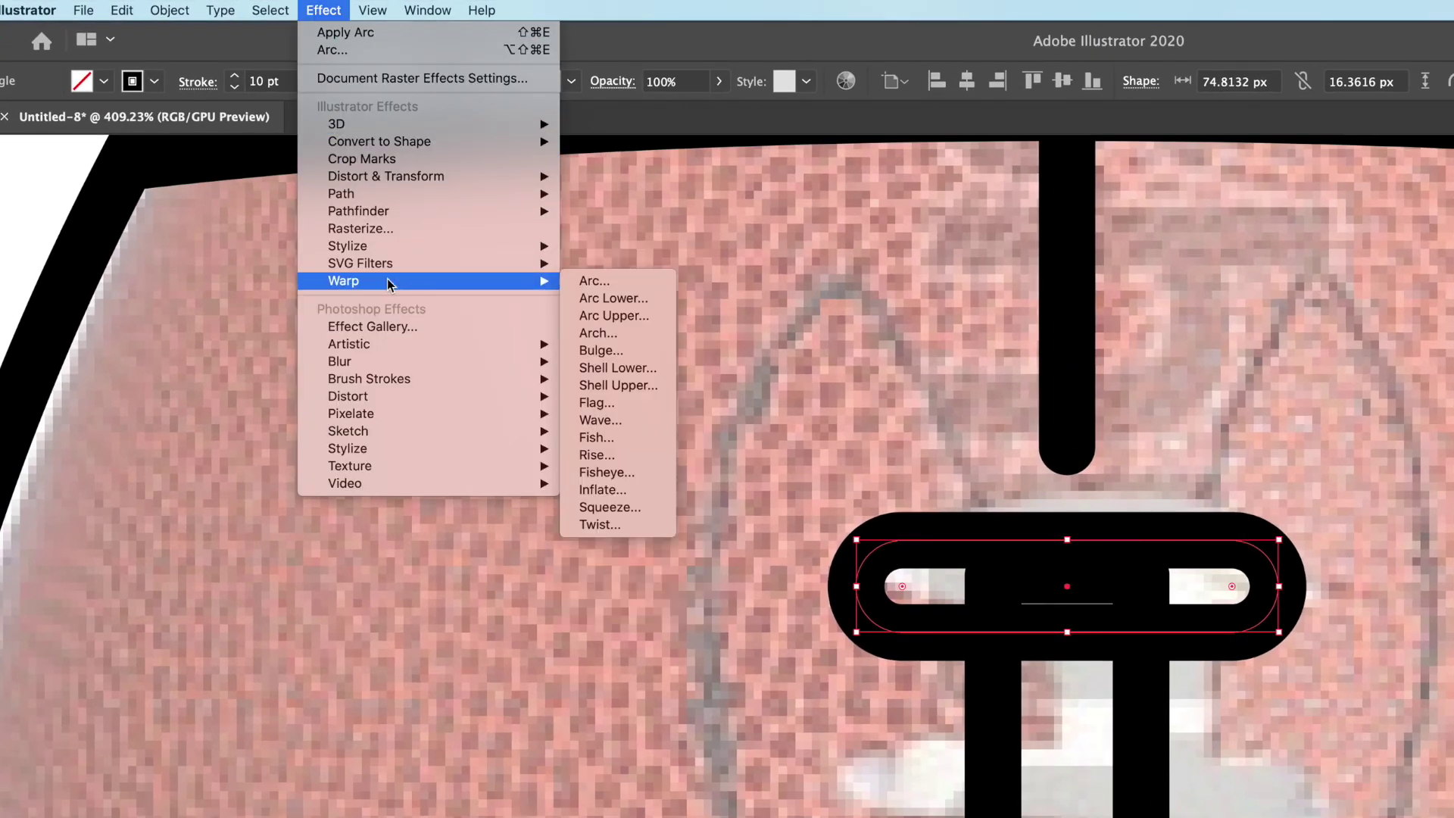
{"action": "left_click", "coordinate": [595, 281]}
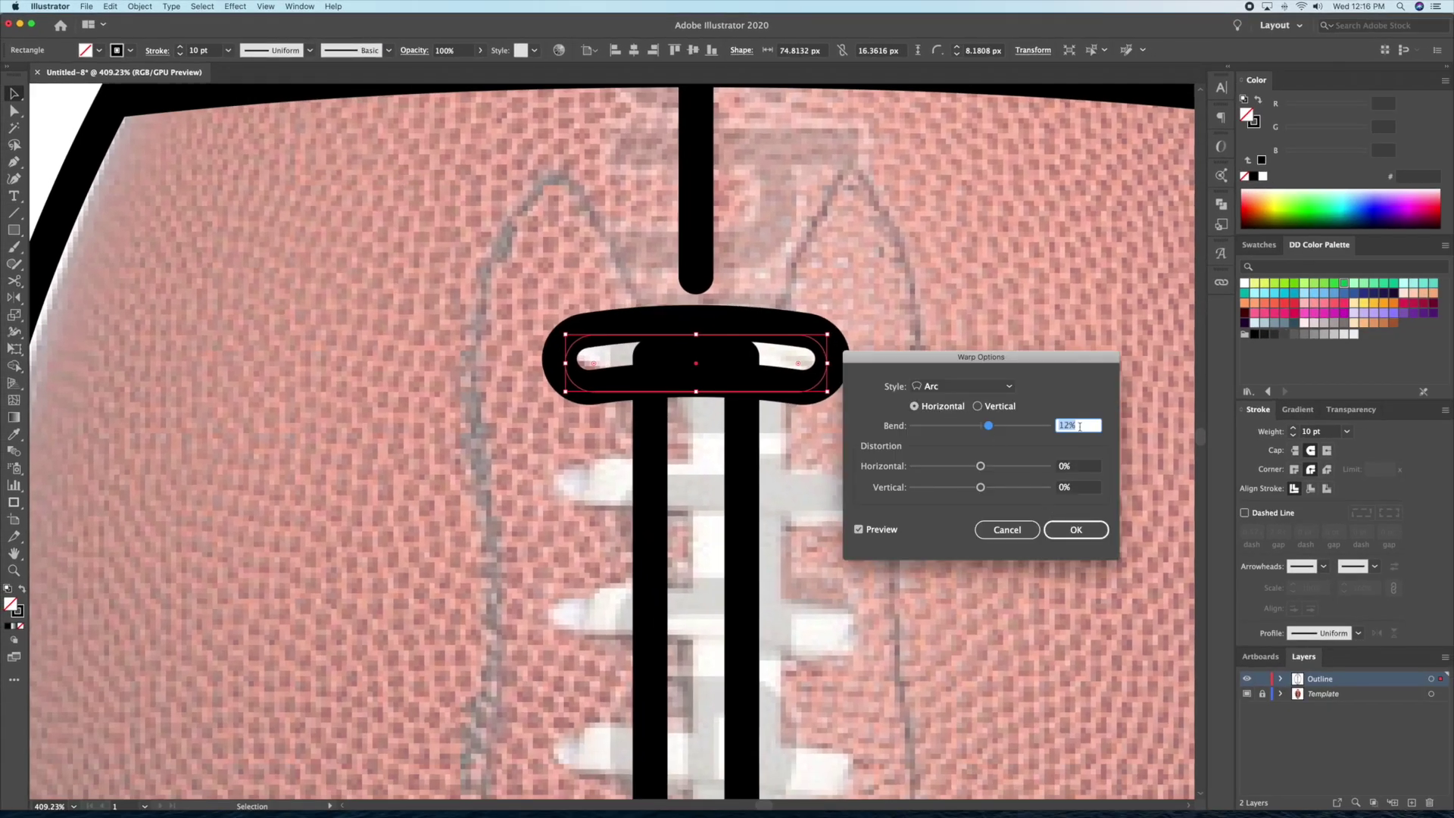
{"action": "key", "text": "Return"}
{"action": "left_click", "coordinate": [932, 411]}
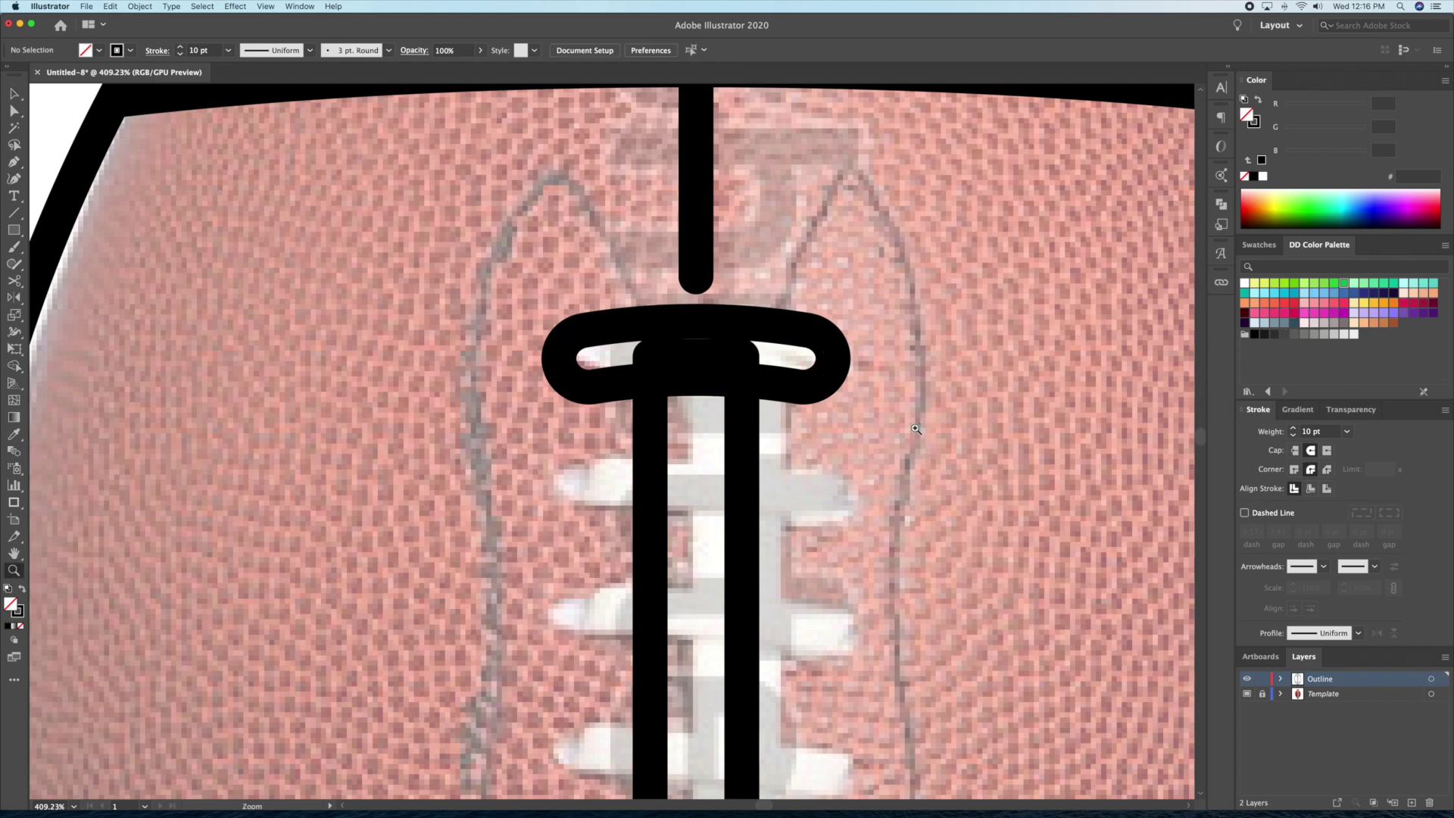
Expand the arched bar's appearance and place a vertically mirrored copy over the lowest lace.
{"action": "scroll", "coordinate": [851, 217], "scroll_direction": "down", "scroll_amount": 5}
{"action": "left_click", "coordinate": [827, 383]}
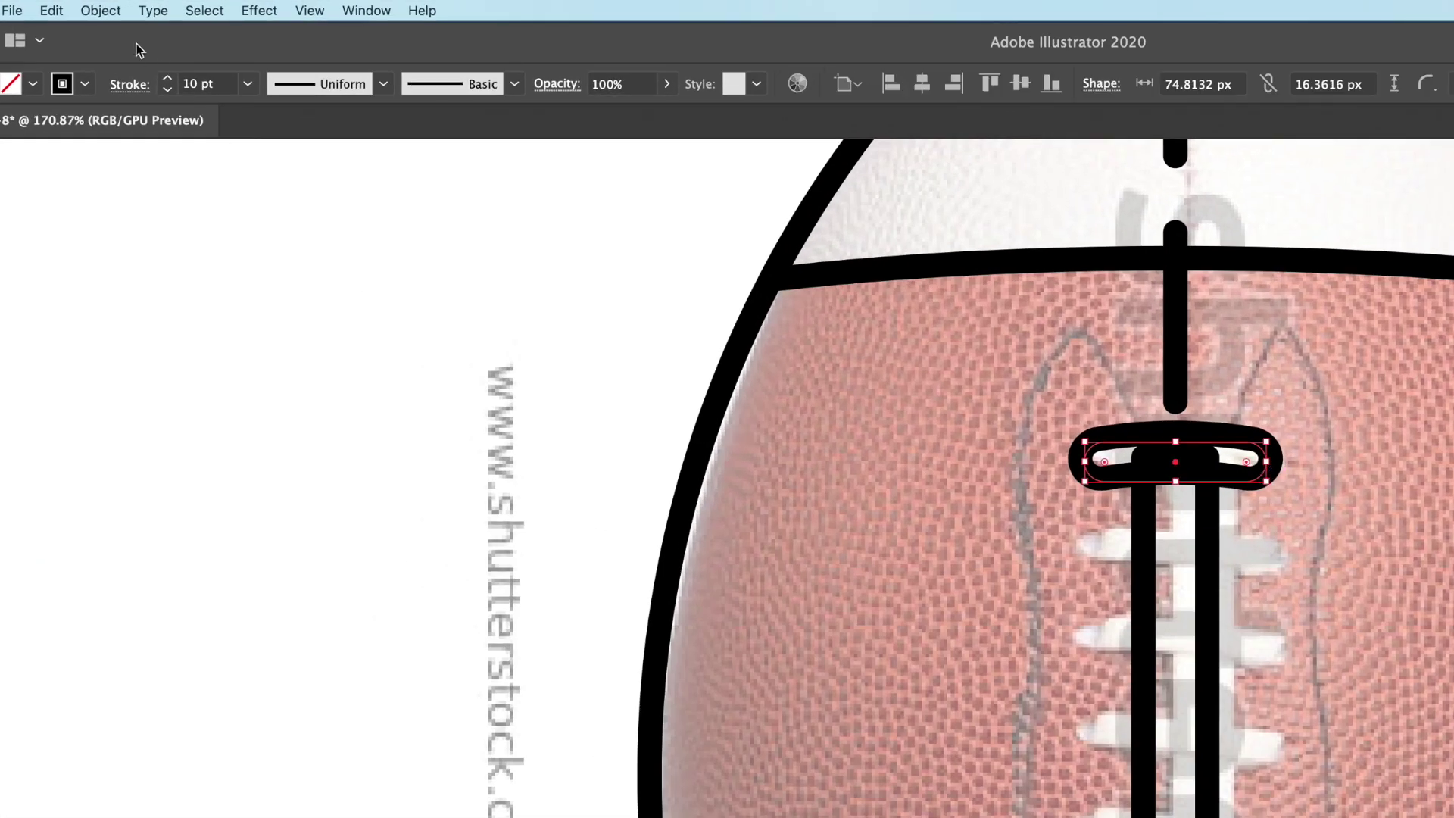
{"action": "left_click", "coordinate": [101, 10]}
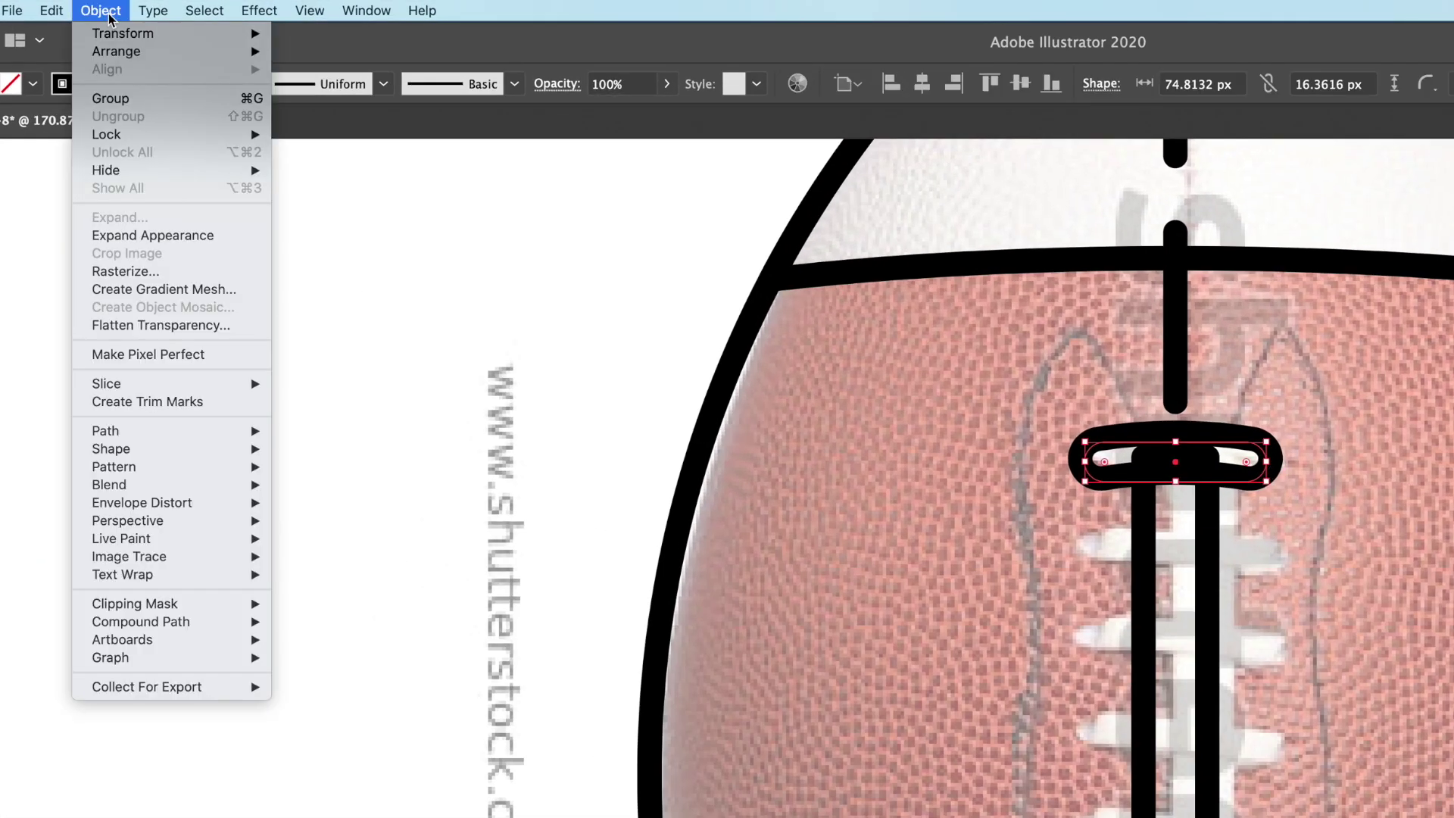
{"action": "left_click", "coordinate": [117, 388]}
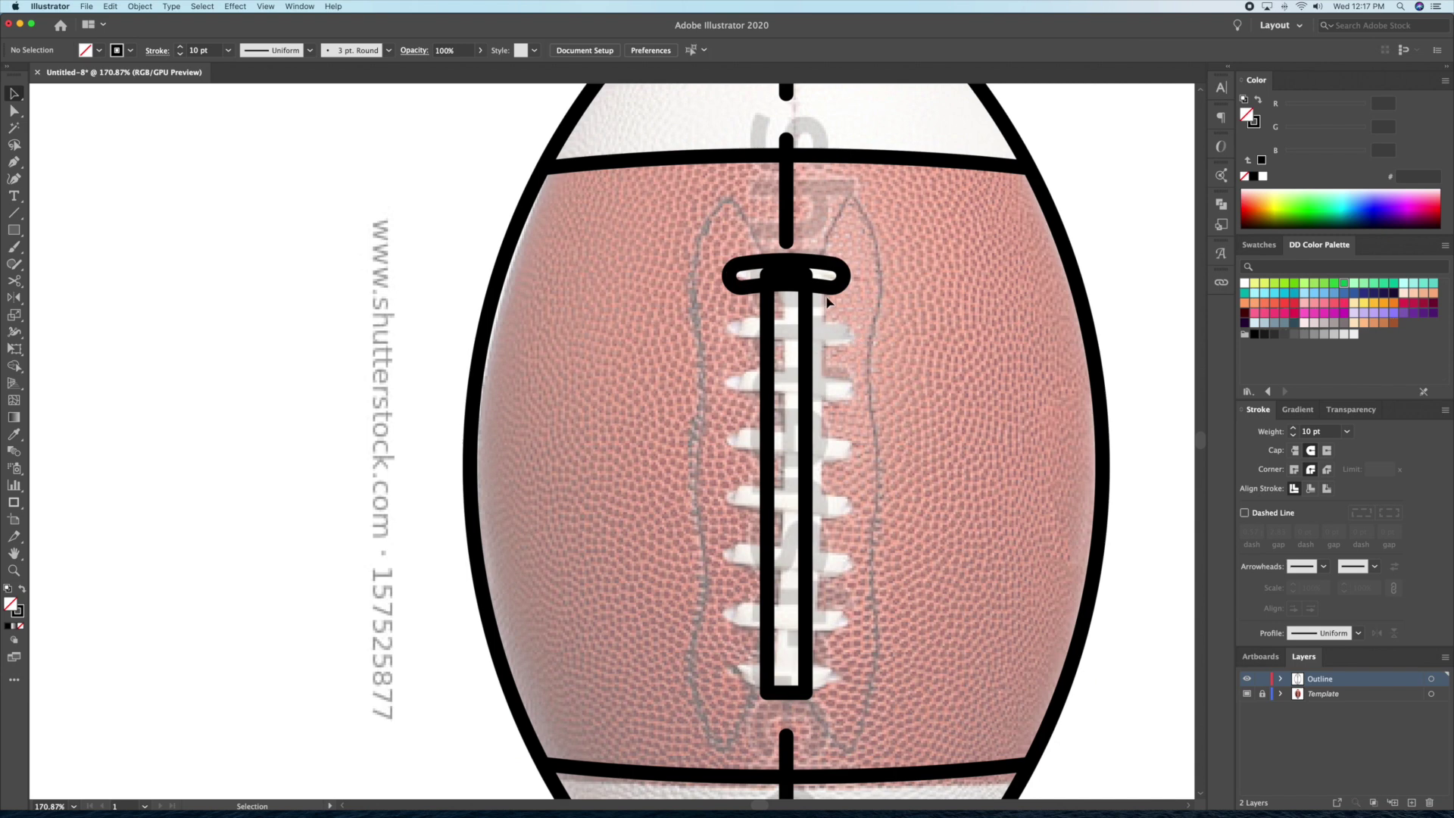
{"action": "left_click_drag", "start_coordinate": [846, 294], "coordinate": [818, 709]}
Shorten the laces by nudging the bottom bar and strip end up and the top bar and strip end down.
{"action": "key", "text": "a"}
{"action": "left_click_drag", "start_coordinate": [879, 666], "coordinate": [701, 721]}
{"action": "key", "text": "shift+Up"}
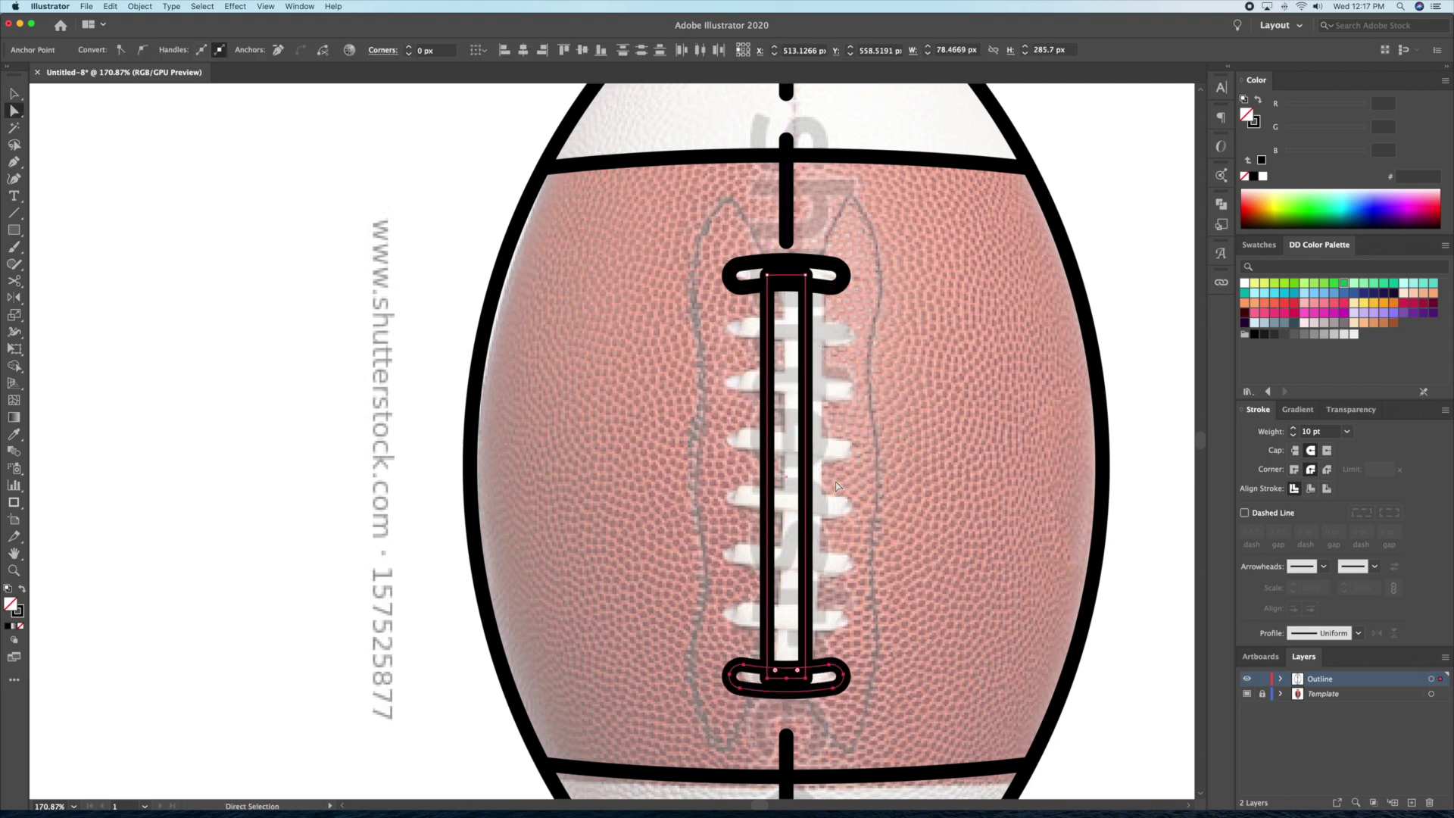
{"action": "left_click_drag", "start_coordinate": [775, 294], "coordinate": [712, 303]}
{"action": "key", "text": "shift+Down"}
{"action": "key", "text": "Up"}
{"action": "key", "text": "Up"}
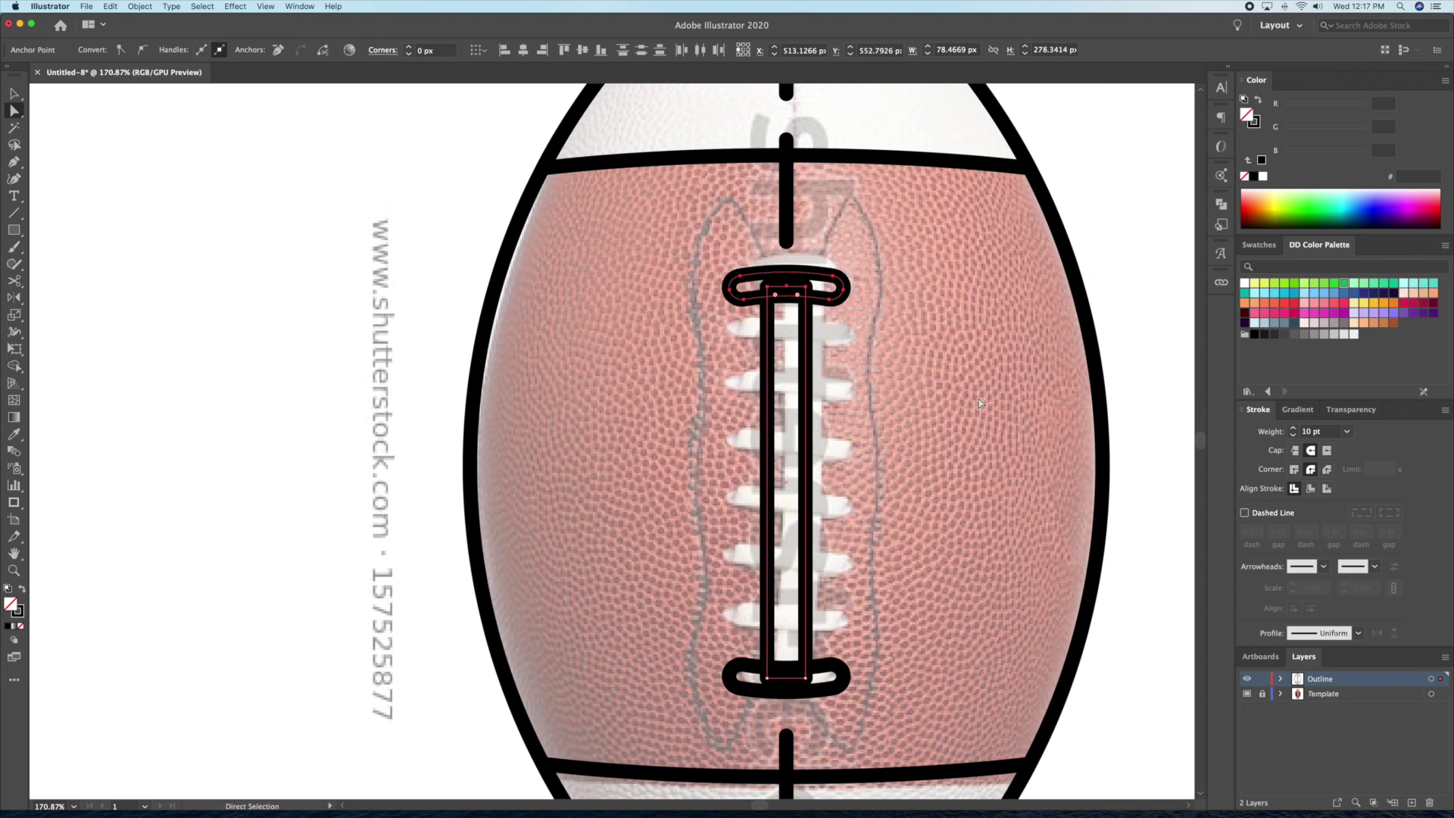
{"action": "key", "text": "v"}
{"action": "left_click", "coordinate": [852, 430]}
{"action": "left_click_drag", "start_coordinate": [852, 430], "coordinate": [840, 403]}
{"action": "scroll", "coordinate": [1098, 681], "scroll_direction": "up", "scroll_amount": 1}
Hide the Template layer and use Shape Builder to remove the strip lines overlapping the top and bottom bars.
{"action": "left_click", "coordinate": [1247, 693]}
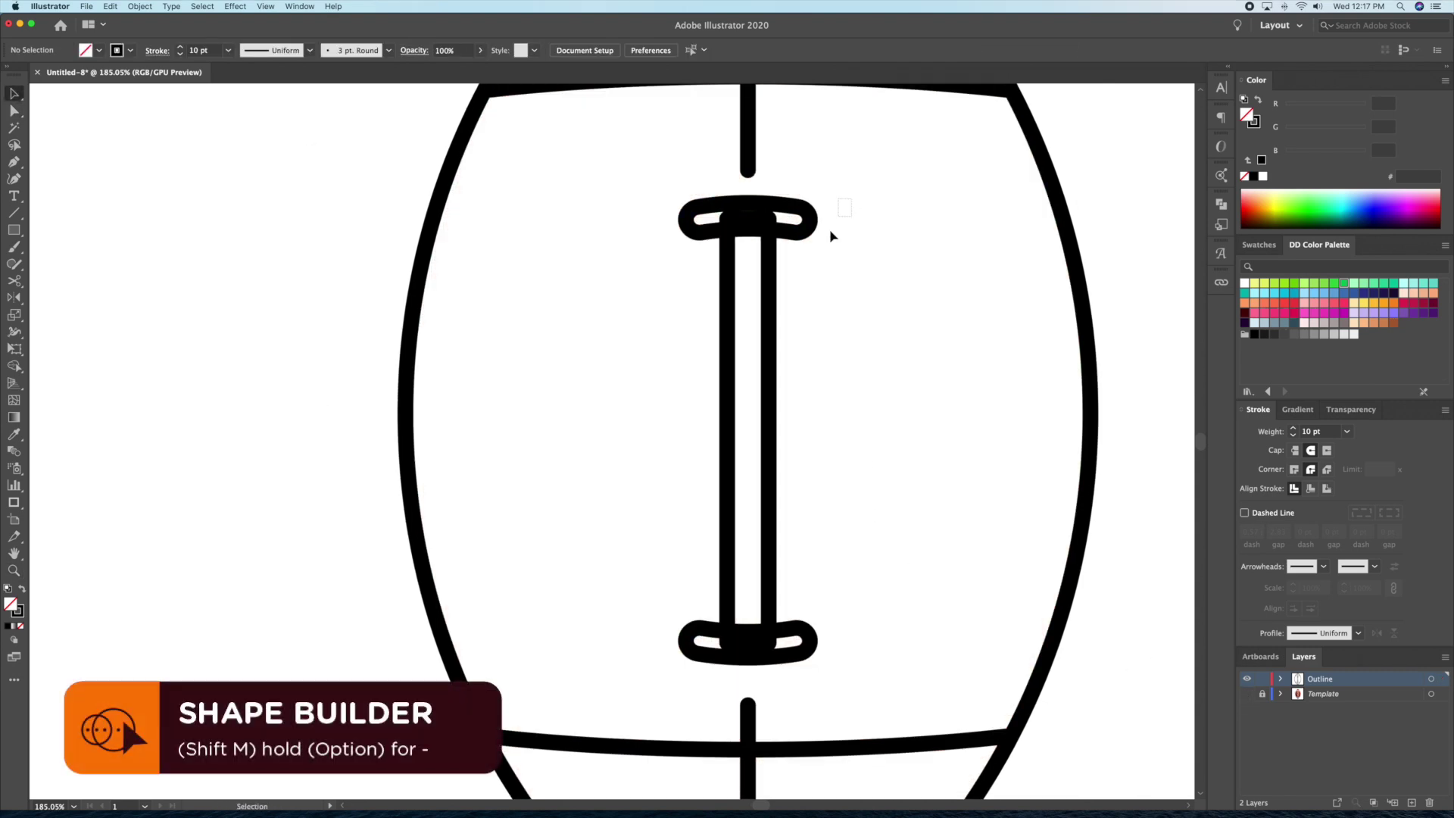
{"action": "left_click", "coordinate": [720, 580]}
{"action": "key", "text": "shift+m"}
{"action": "left_click", "coordinate": [743, 577]}
{"action": "key", "text": "v"}
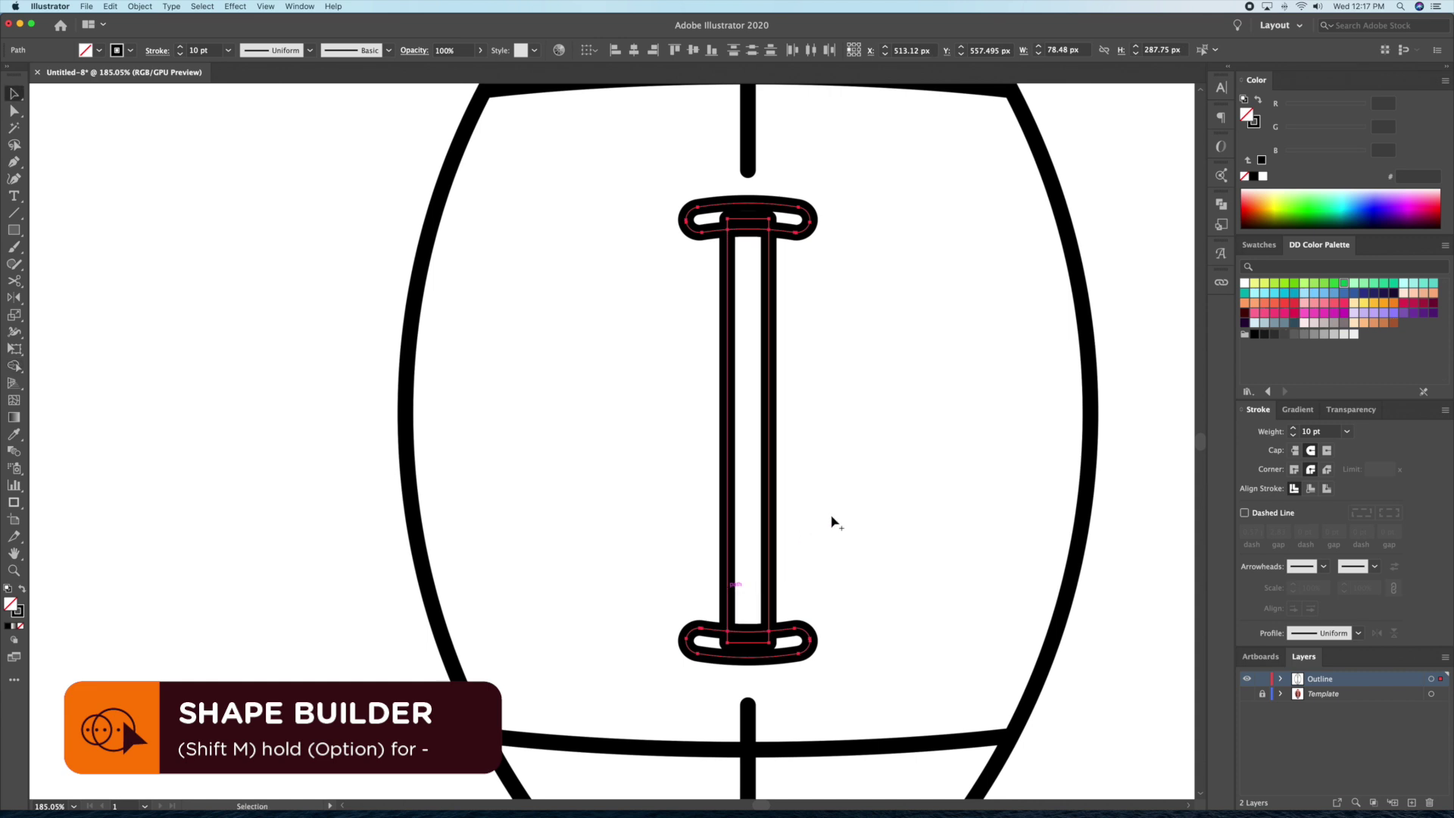
{"action": "left_click", "coordinate": [834, 520]}
{"action": "left_click", "coordinate": [768, 219]}
{"action": "key", "text": "Delete"}
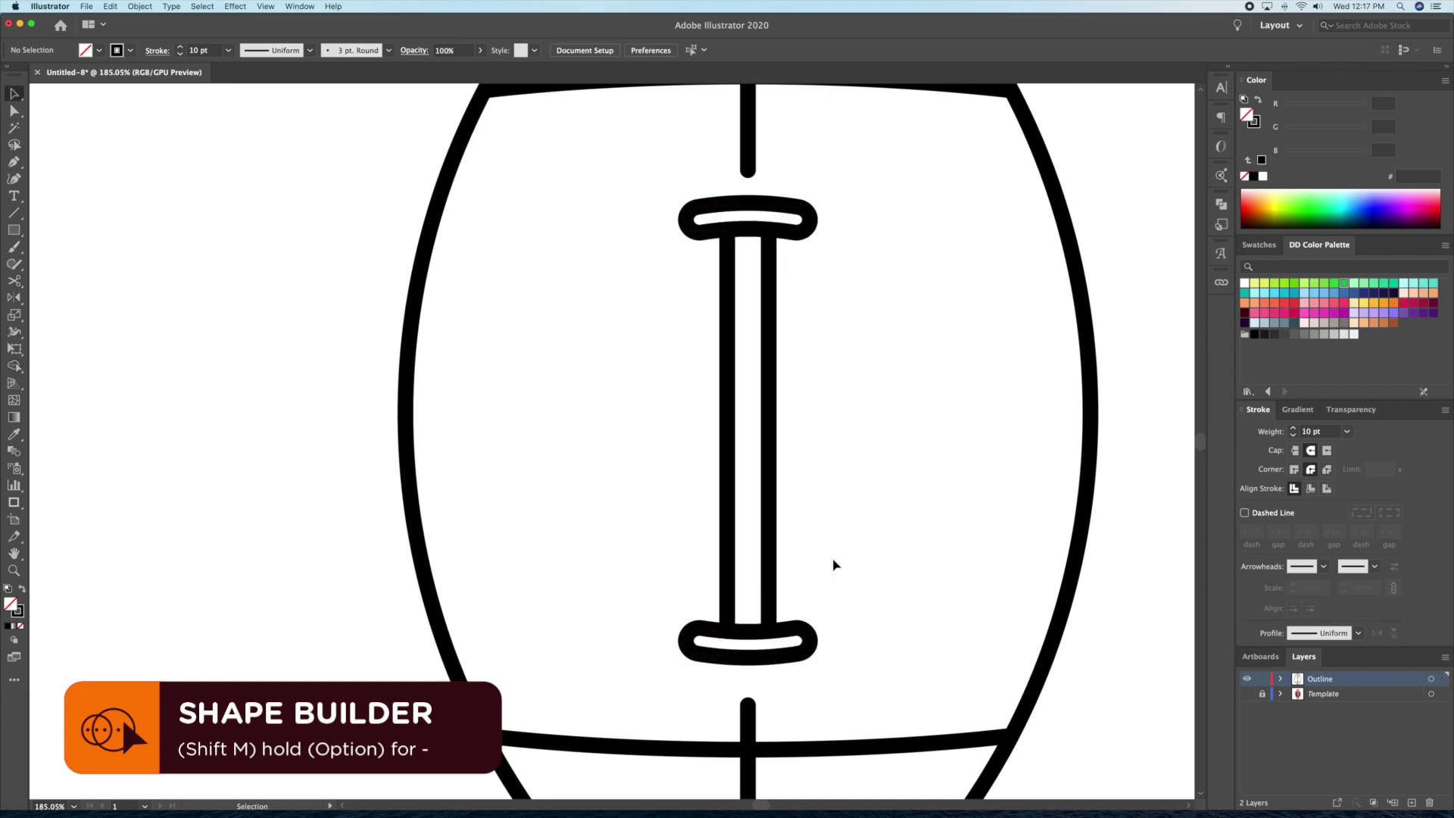
Show the Template layer, draw a horizontal line about 61 px long across the second lace, and centre it horizontally.
{"action": "key", "text": "p"}
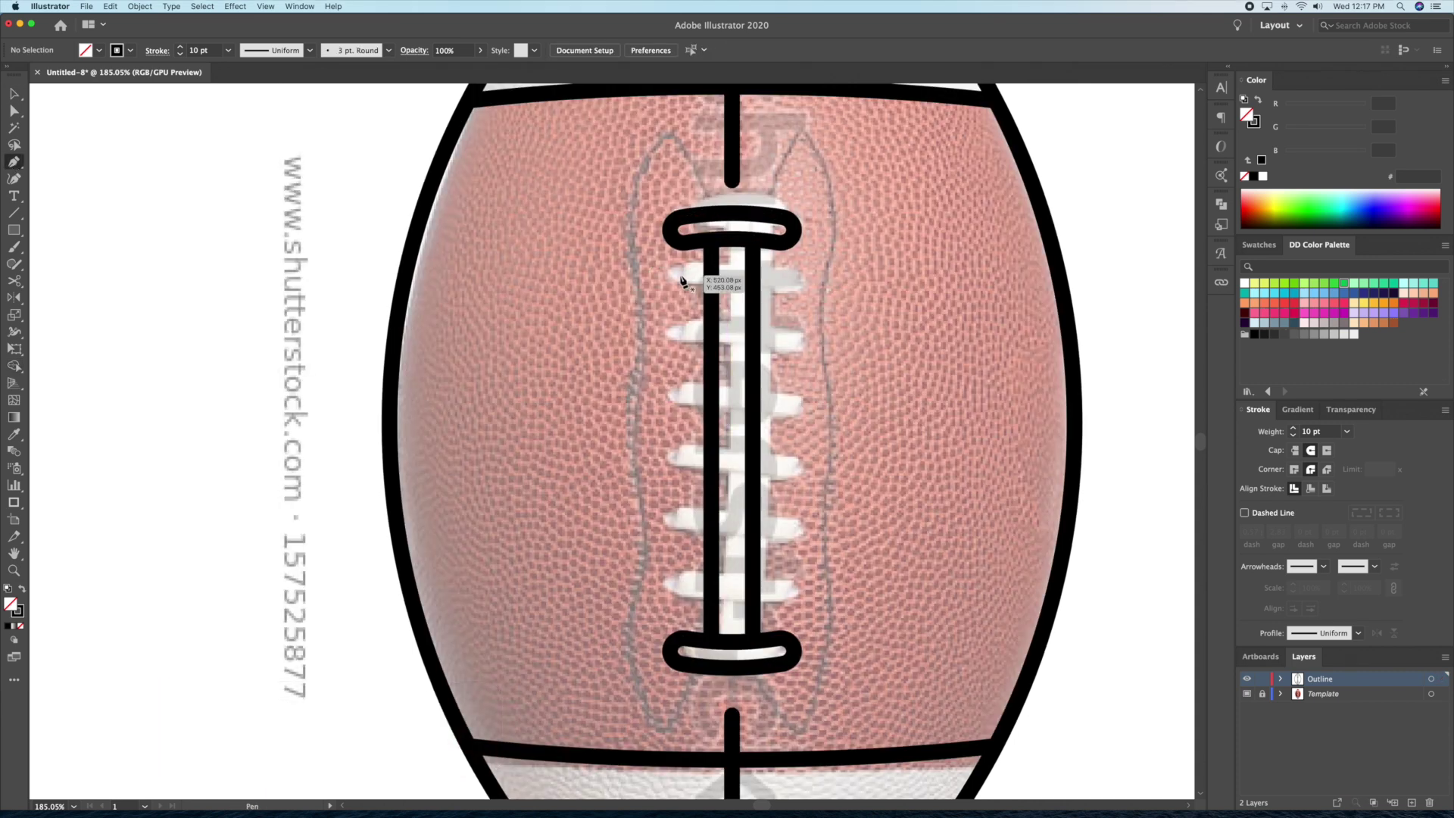
{"action": "left_click", "coordinate": [682, 281]}
{"action": "left_click", "coordinate": [780, 281], "text": "shift"}
{"action": "key", "text": "v"}
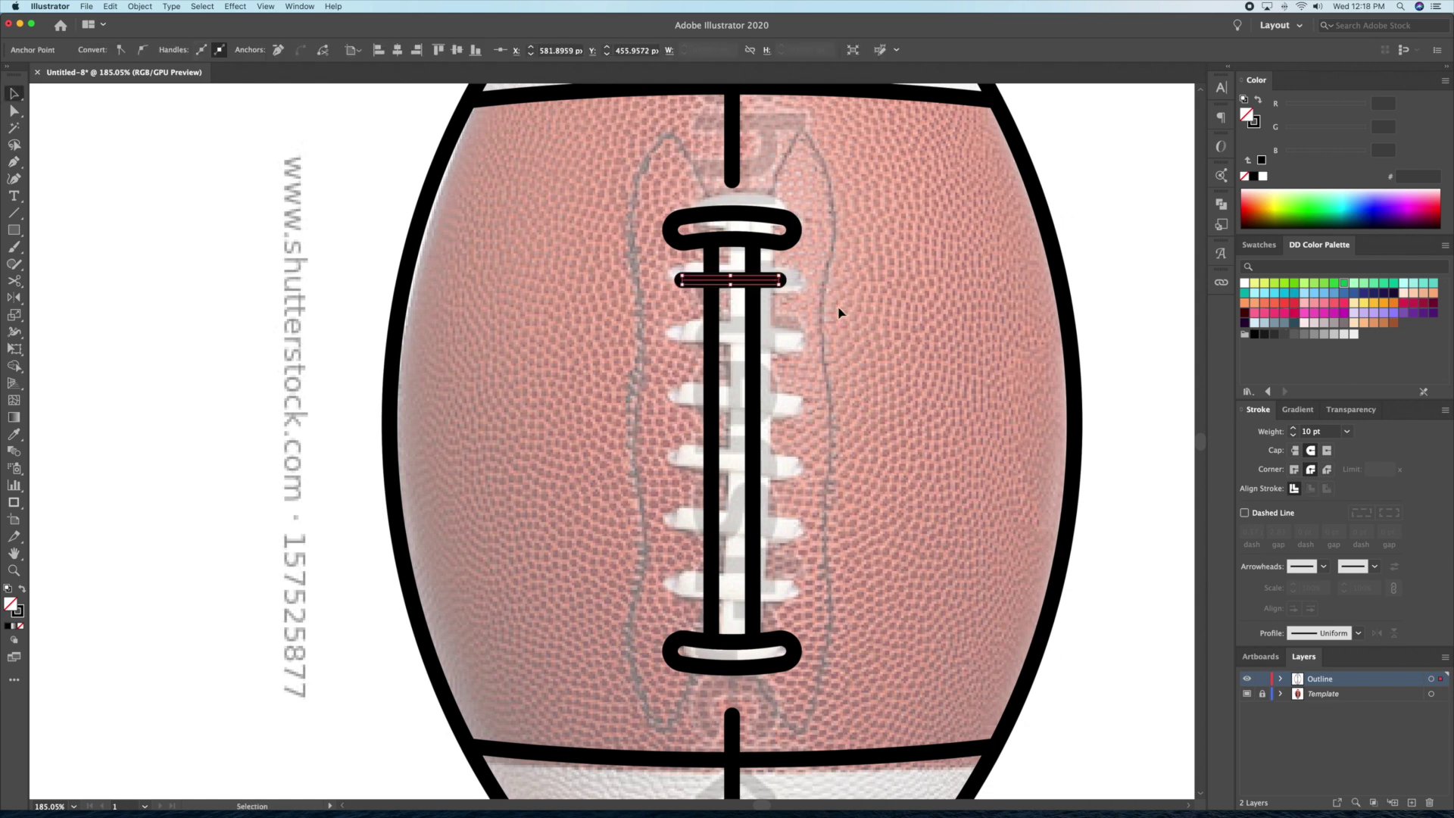
{"action": "left_click", "coordinate": [633, 51]}
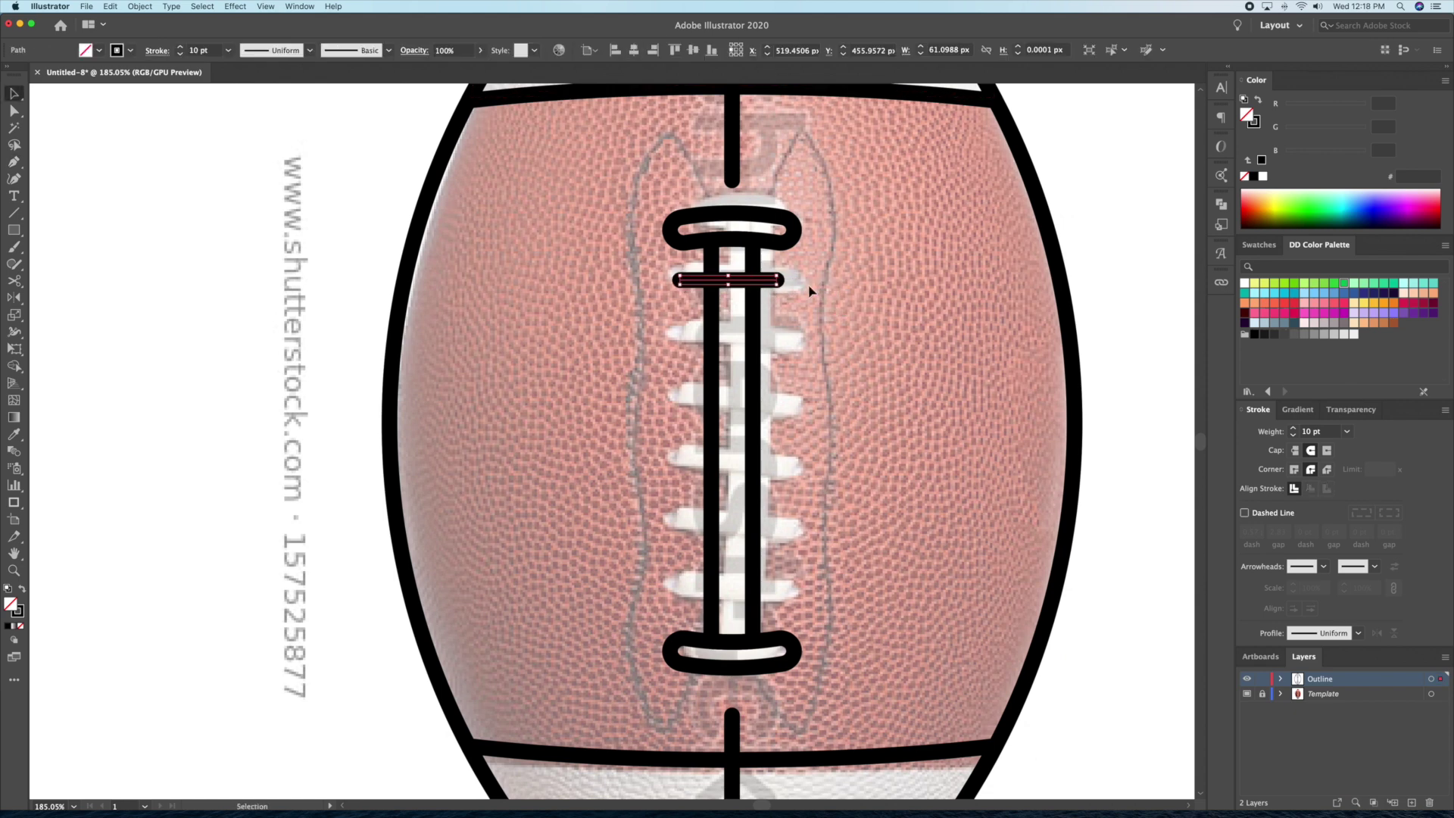
{"action": "left_click", "coordinate": [806, 293]}
Widen the middle of the second lace's line to about 17.7 pt with the Width tool.
{"action": "left_click", "coordinate": [739, 280]}
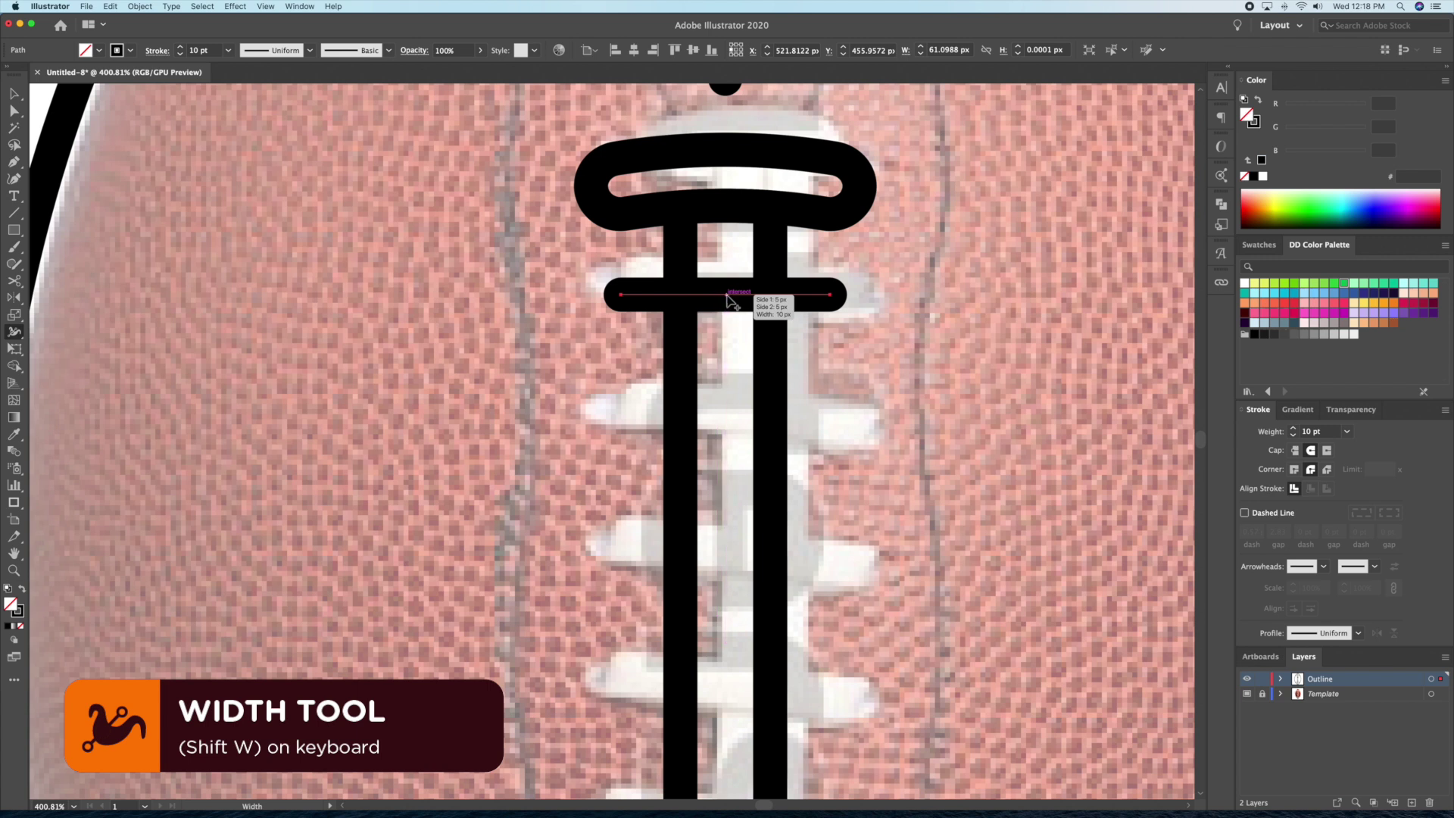
{"action": "left_click_drag", "start_coordinate": [727, 299], "coordinate": [731, 330]}
{"action": "key", "text": "v"}
{"action": "left_click", "coordinate": [852, 334]}
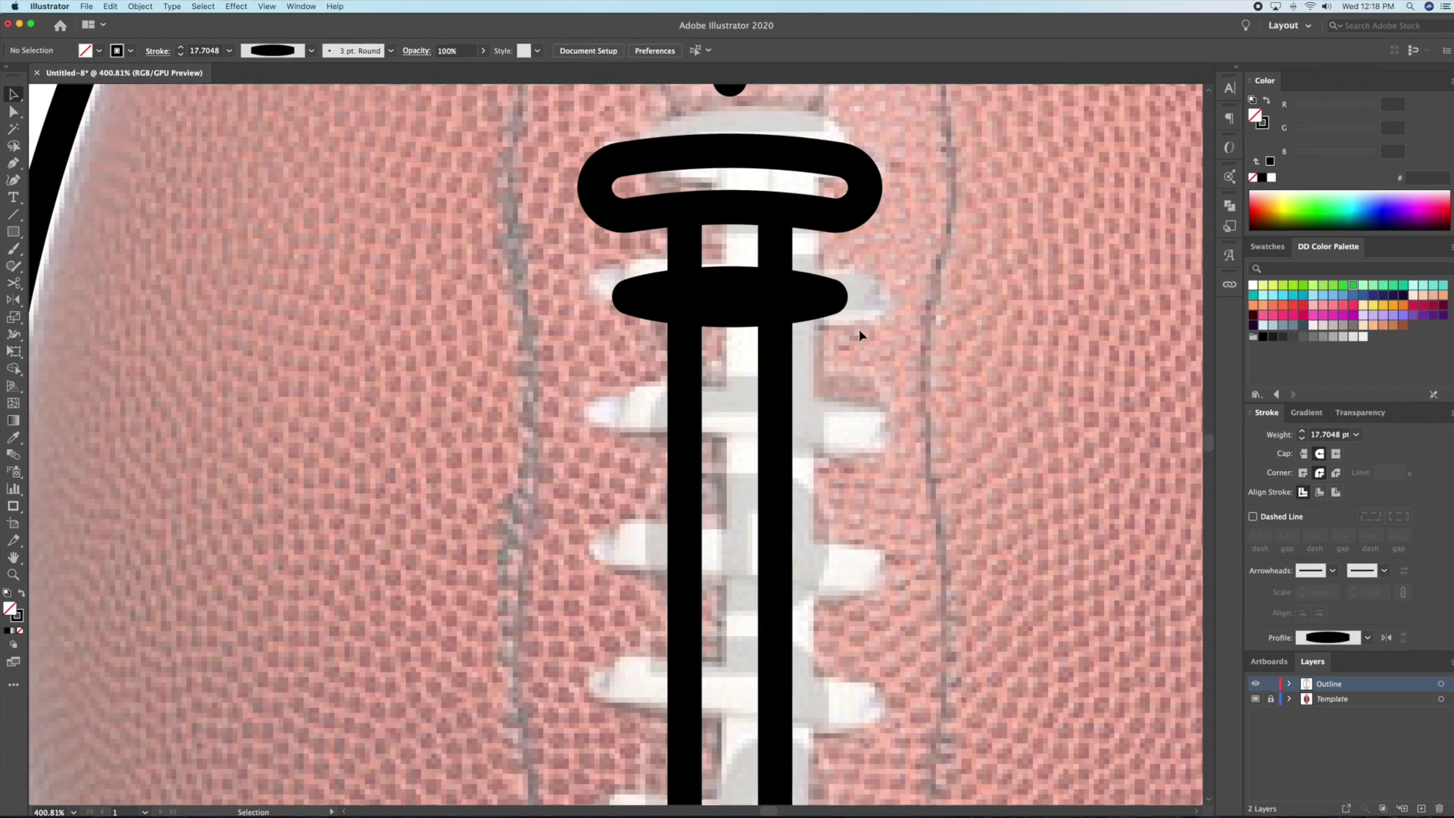
Outline the widened lace stroke and match the shape to the strip's unfilled 10 pt black outline.
{"action": "left_click", "coordinate": [756, 300]}
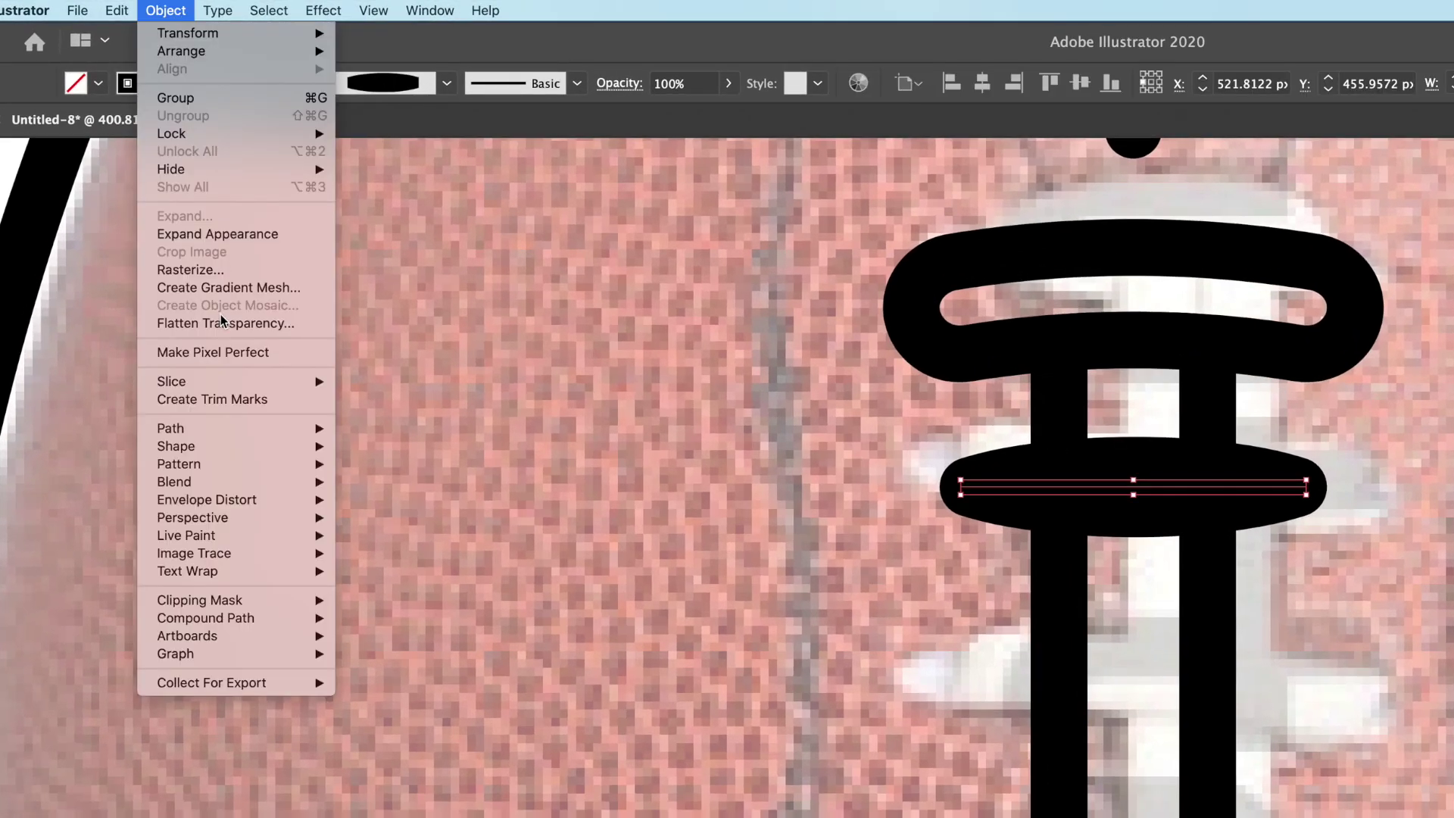
{"action": "mouse_move", "coordinate": [239, 430]}
{"action": "left_click", "coordinate": [382, 479]}
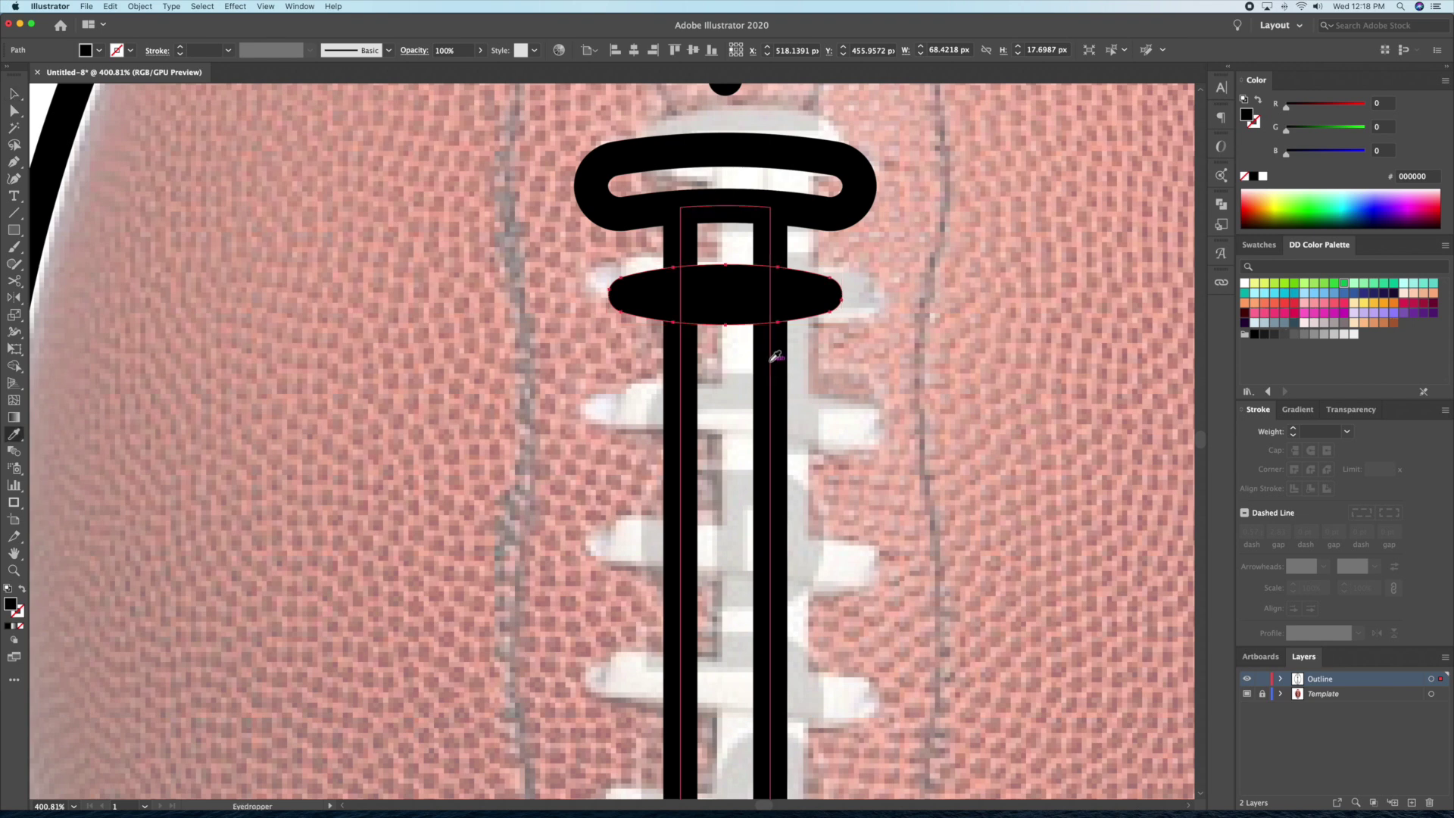
{"action": "key", "text": "super+z"}
{"action": "left_click", "coordinate": [876, 365]}
{"action": "key", "text": "z"}
{"action": "left_click_drag", "start_coordinate": [876, 365], "coordinate": [827, 348]}
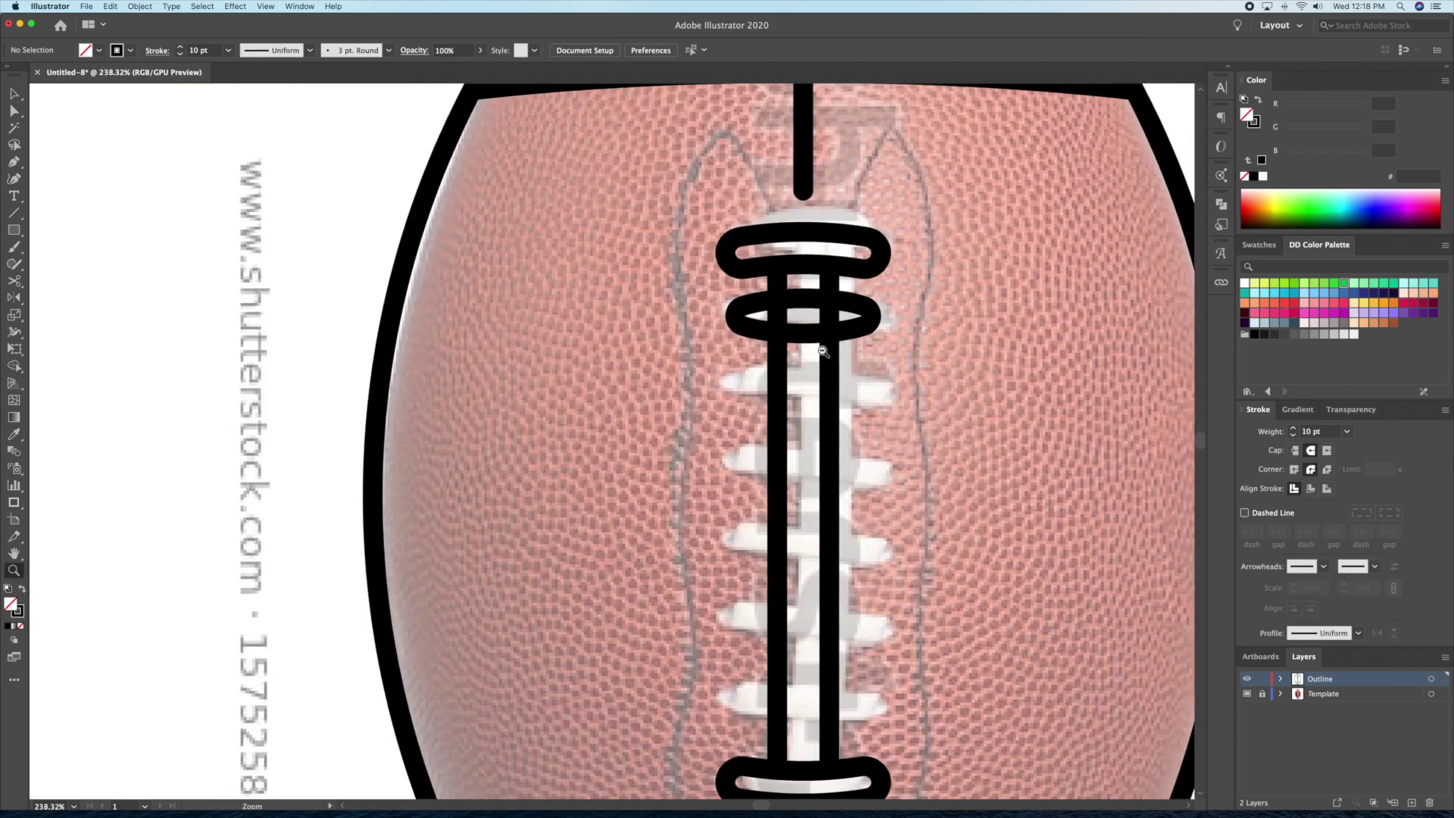
Hide the Template layer and duplicate the lace oval down the strip at even spacing to make six ovals.
{"action": "left_click", "coordinate": [1246, 694]}
{"action": "scroll", "coordinate": [936, 377], "scroll_direction": "down", "scroll_amount": 2}
{"action": "key", "text": "v"}
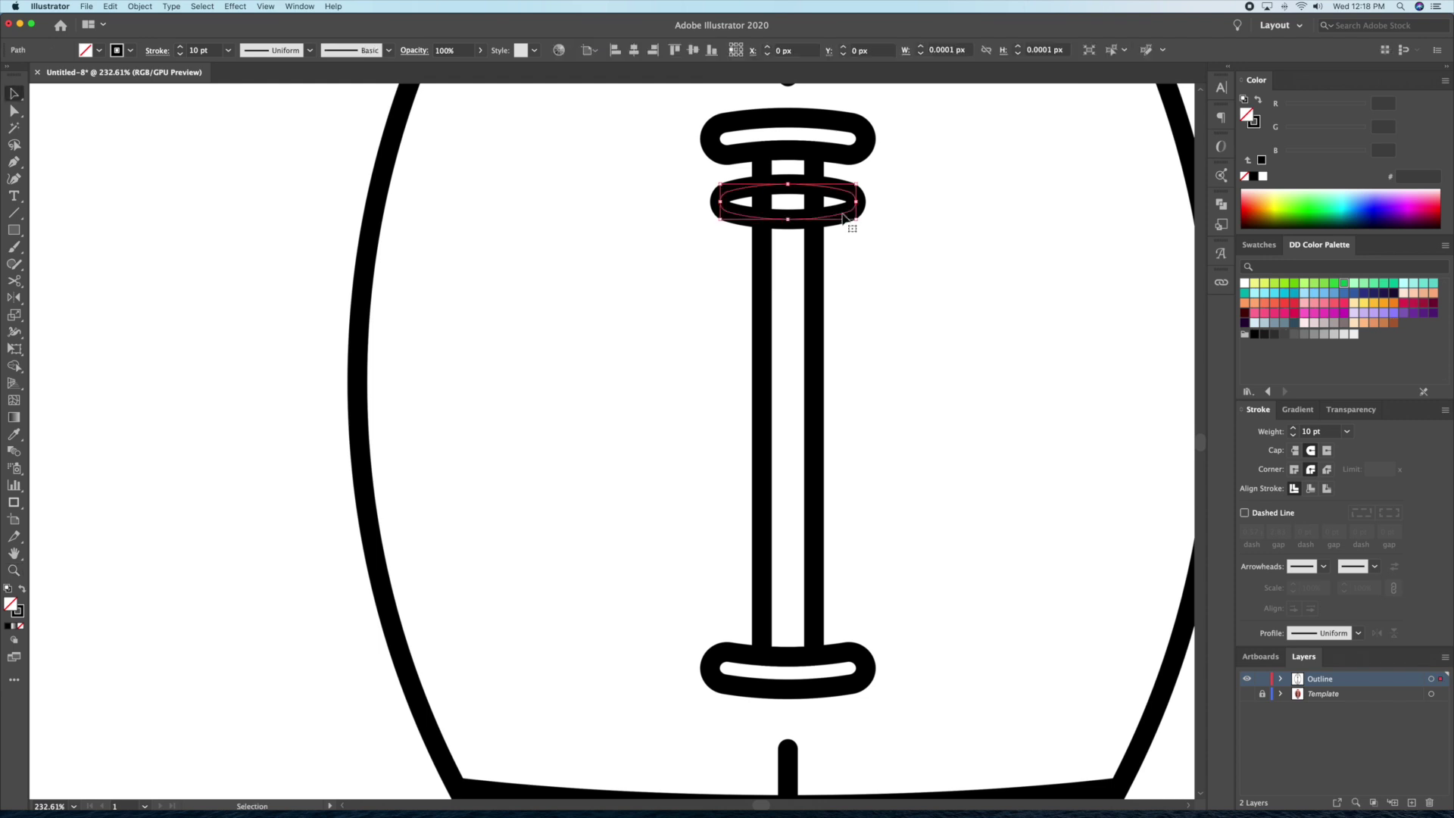
{"action": "left_click_drag", "start_coordinate": [849, 215], "coordinate": [850, 284]}
{"action": "key", "text": "super+z"}
{"action": "left_click_drag", "start_coordinate": [839, 221], "coordinate": [839, 228]}
{"action": "left_click_drag", "start_coordinate": [839, 228], "coordinate": [840, 304]}
{"action": "key", "text": "super+d"}
{"action": "key", "text": "super+d"}
{"action": "key", "text": "super+d"}
{"action": "key", "text": "super+d"}
Group the six lace ovals and centre them vertically between the top and bottom bars.
{"action": "left_click_drag", "start_coordinate": [925, 205], "coordinate": [844, 589]}
{"action": "key", "text": "super+g"}
{"action": "left_click_drag", "start_coordinate": [850, 435], "coordinate": [847, 419]}
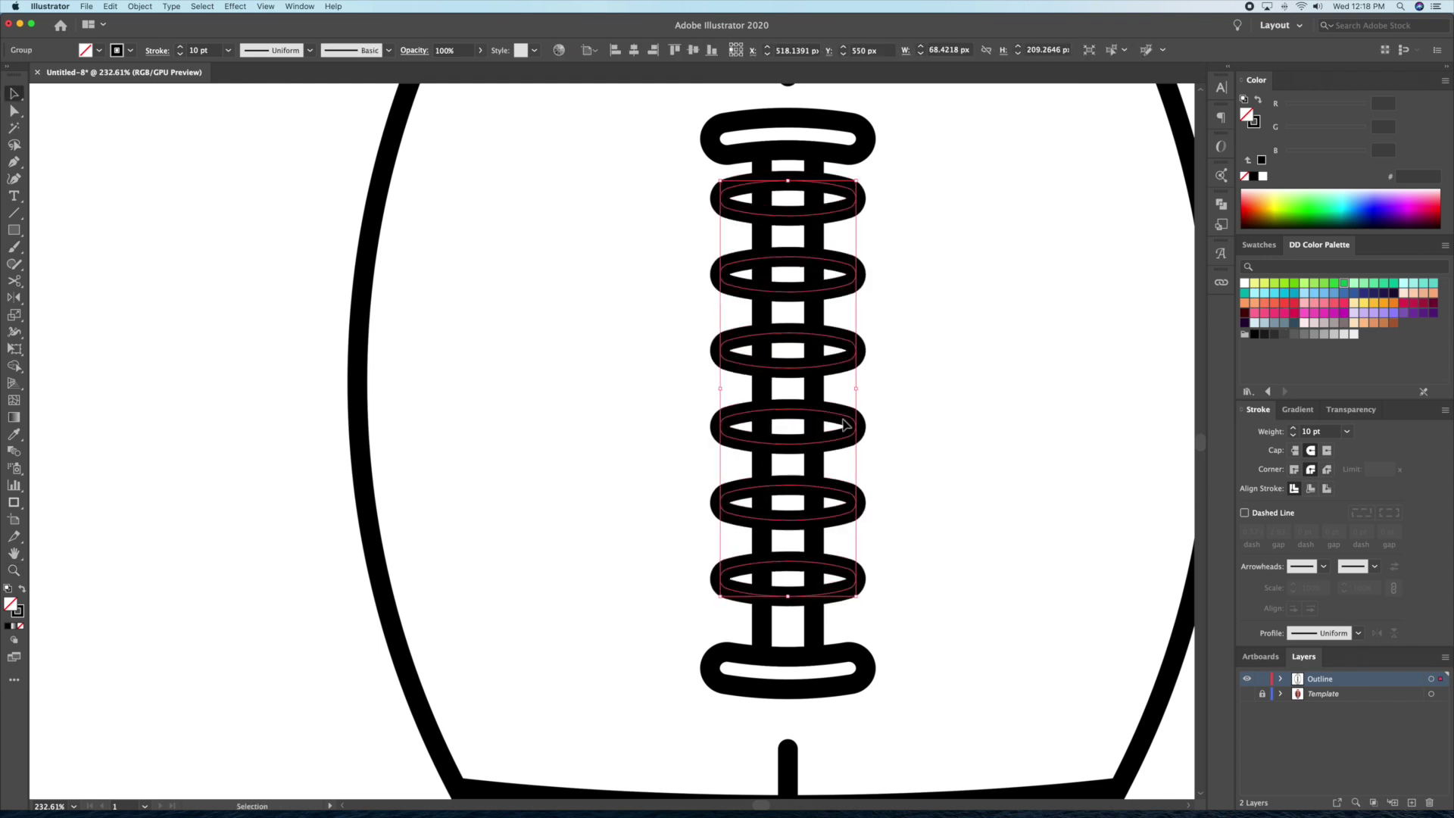
{"action": "key", "text": "shift+Down"}
Try a white fill on the lace ovals and undo it.
{"action": "left_click", "coordinate": [1262, 176]}
{"action": "scroll", "coordinate": [922, 317], "scroll_direction": "down", "scroll_amount": 3}
{"action": "key", "text": "super+z"}
{"action": "left_click", "coordinate": [828, 376]}
{"action": "scroll", "coordinate": [827, 376], "scroll_direction": "down", "scroll_amount": 1}
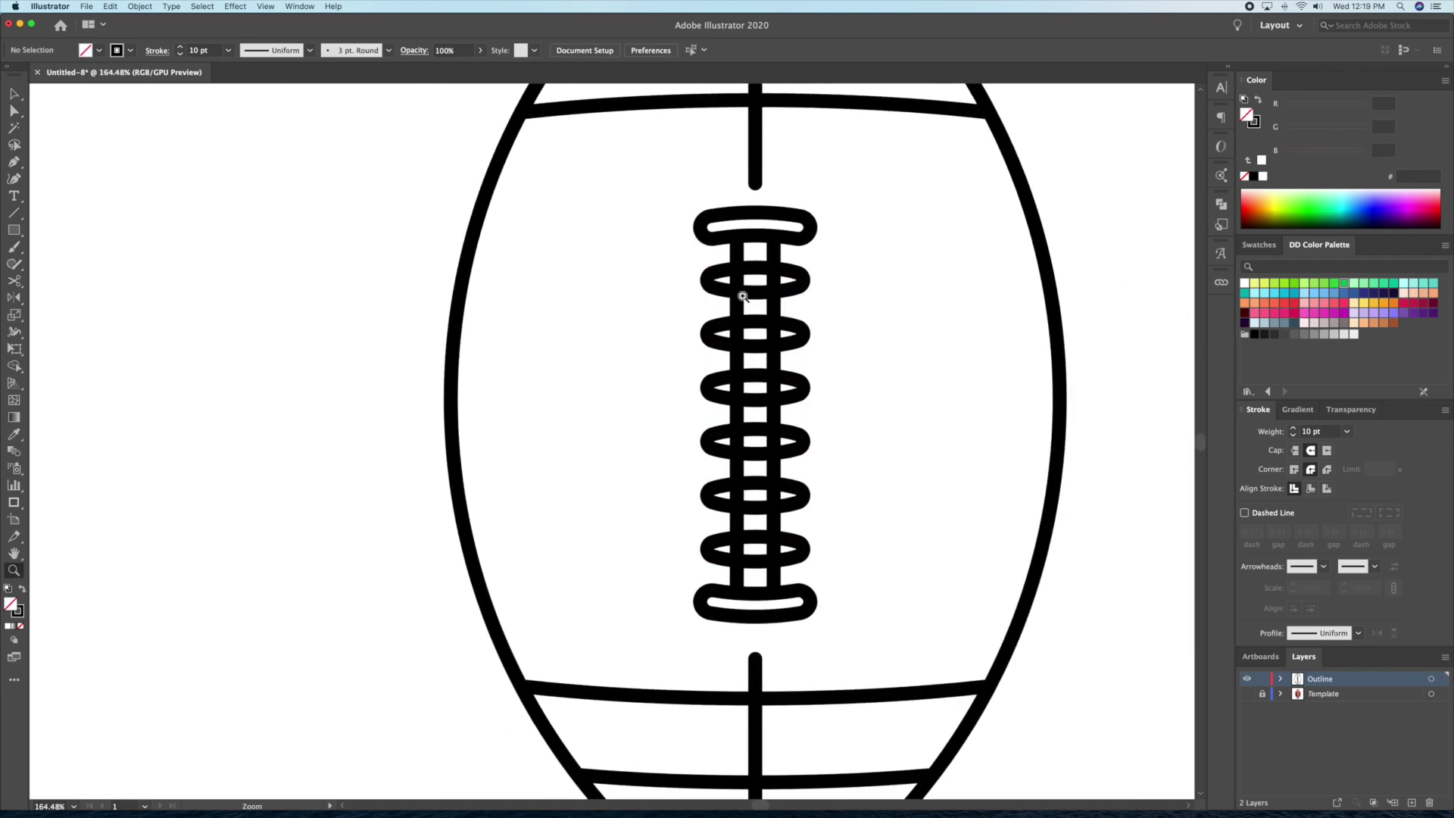
Select the lace ovals with the vertical strip and divide them where they overlap using Shape Builder.
{"action": "scroll", "coordinate": [756, 284], "scroll_direction": "up", "scroll_amount": 2}
{"action": "left_click_drag", "start_coordinate": [844, 247], "coordinate": [672, 635]}
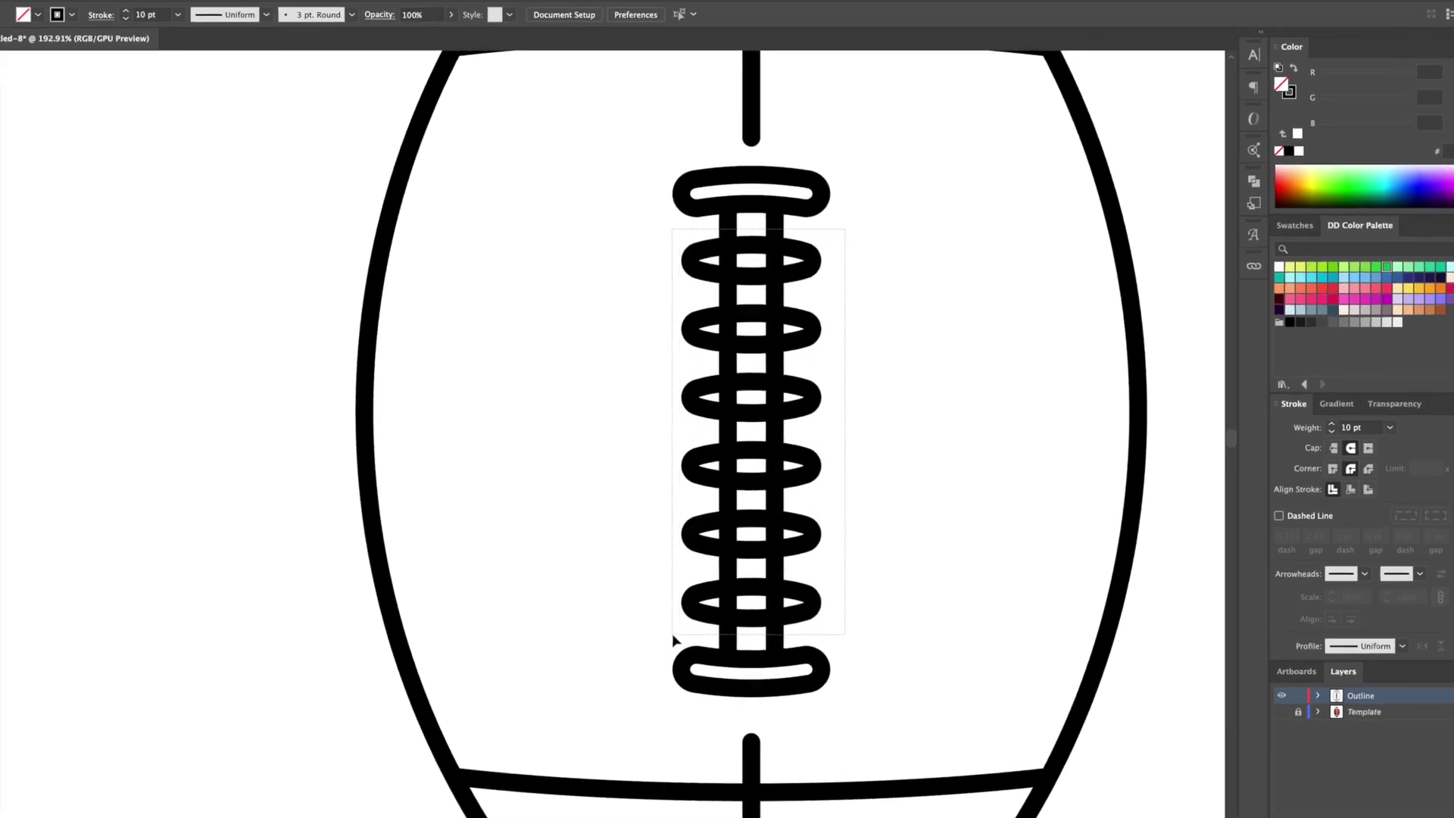
{"action": "key", "text": "shift+m"}
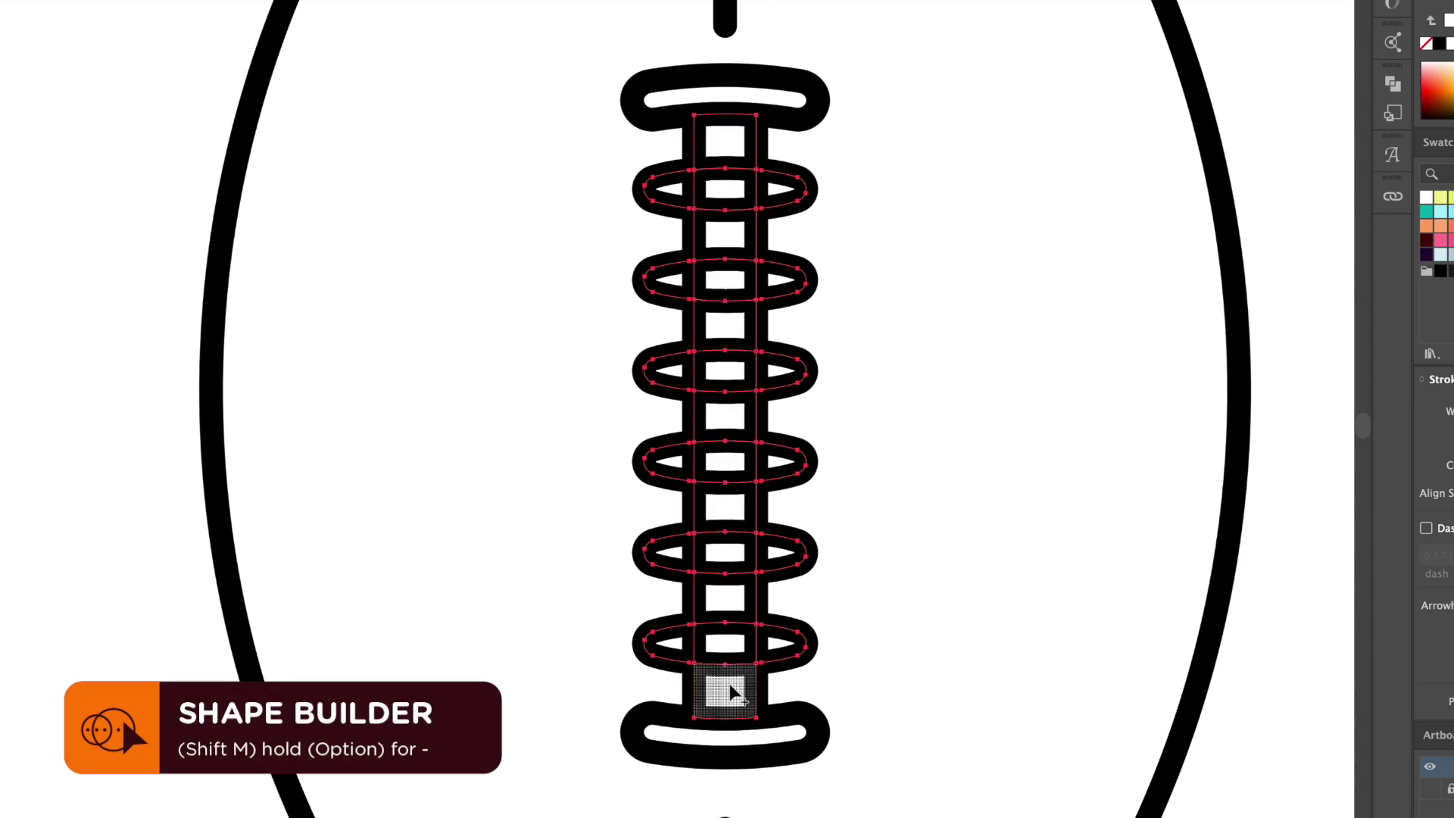
{"action": "key", "text": "v"}
{"action": "left_click", "coordinate": [935, 371]}
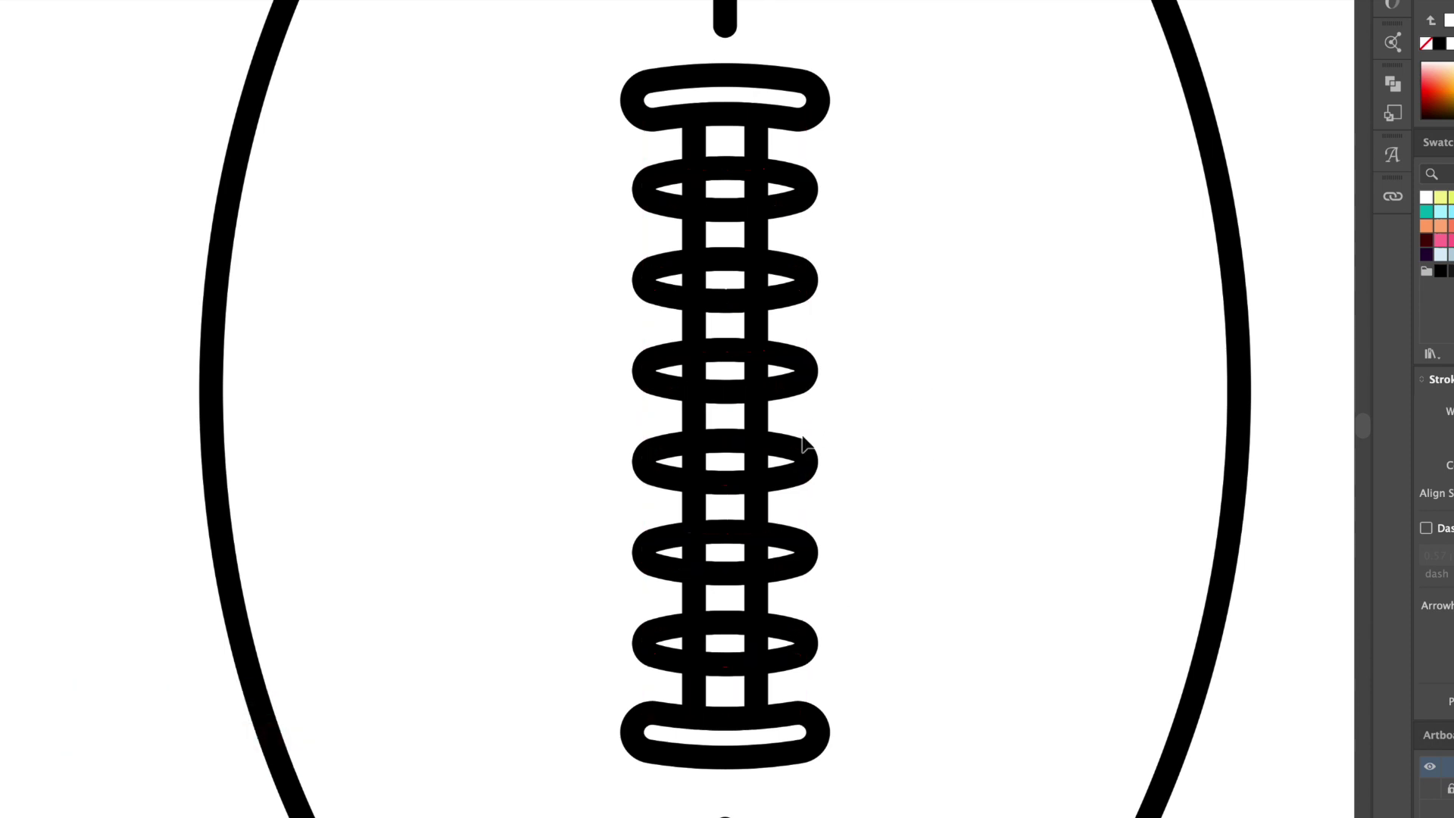
Delete the strip segments inside the lace ovals so that each oval is left open.
{"action": "left_click", "coordinate": [723, 448]}
{"action": "key", "text": "Delete"}
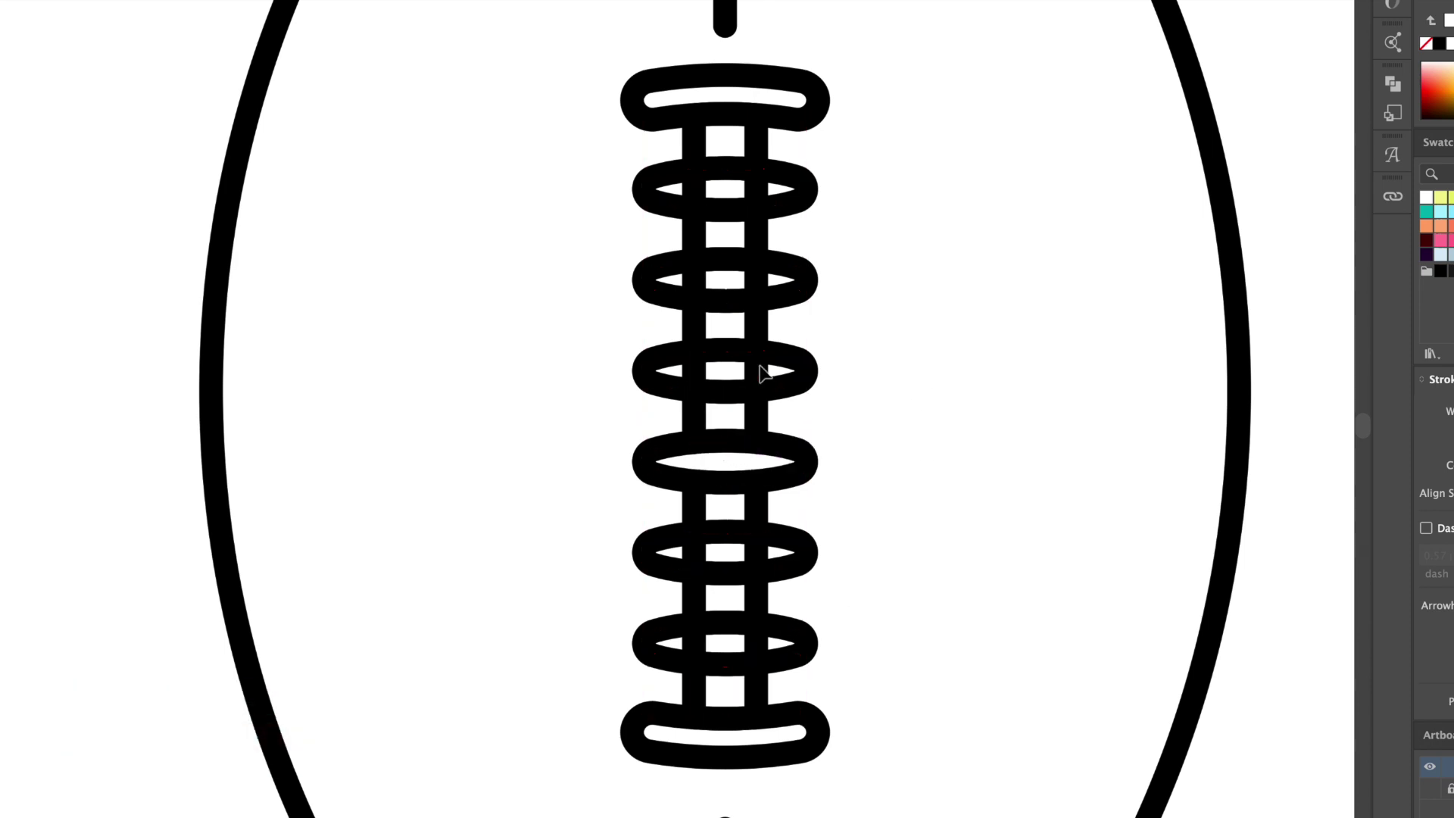
{"action": "left_click", "coordinate": [760, 279]}
{"action": "key", "text": "Delete"}
{"action": "left_click", "coordinate": [761, 191]}
{"action": "key", "text": "Delete"}
{"action": "left_click", "coordinate": [759, 552]}
{"action": "key", "text": "Delete"}
{"action": "left_click", "coordinate": [767, 643]}
{"action": "key", "text": "Delete"}
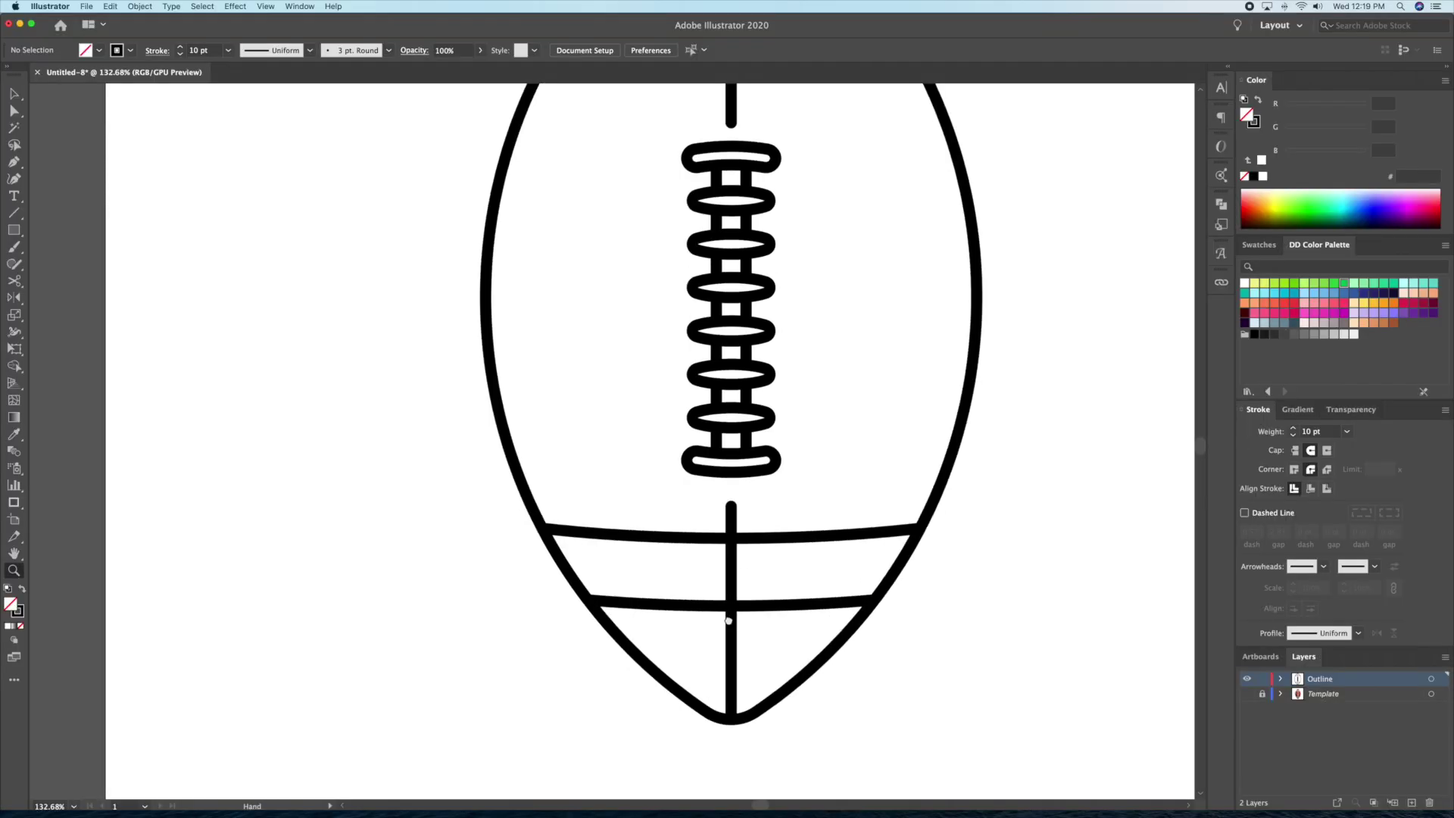
Vary the stroke thickness along the seam segment below the laces with the Width tool.
{"action": "left_click_drag", "start_coordinate": [729, 620], "coordinate": [723, 503]}
{"action": "key", "text": "v"}
{"action": "left_click", "coordinate": [723, 500]}
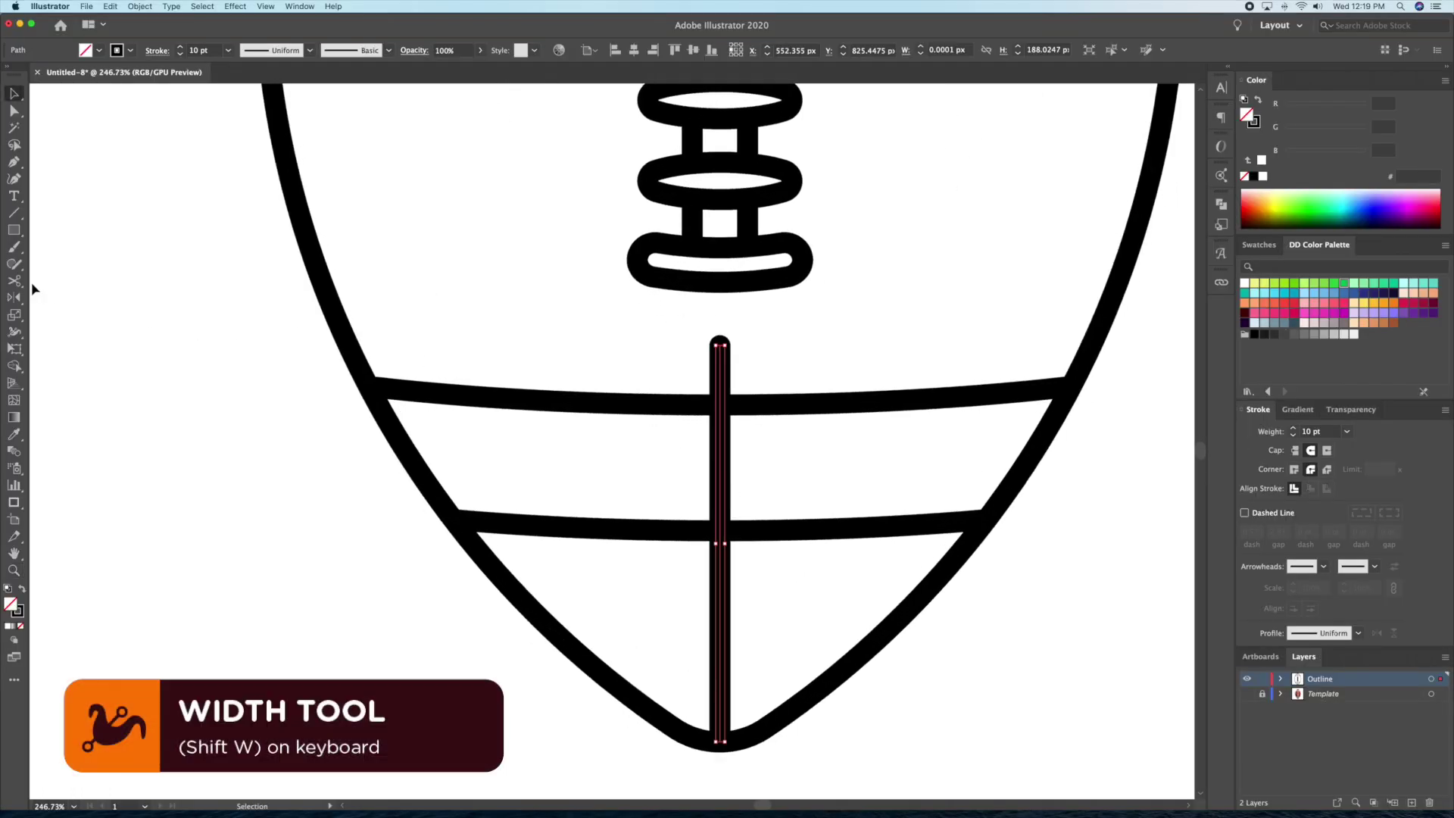
{"action": "left_click", "coordinate": [15, 332]}
{"action": "mouse_move", "coordinate": [720, 370]}
{"action": "left_mouse_down"}
{"action": "mouse_move", "coordinate": [734, 375]}
{"action": "mouse_move", "coordinate": [725, 345]}
{"action": "left_mouse_up"}
{"action": "left_click_drag", "start_coordinate": [721, 371], "coordinate": [727, 636]}
{"action": "key", "text": "v"}
{"action": "left_click", "coordinate": [776, 388]}
Shape the short seam segment above the laces with the Width tool, keeping the middle wide and narrowing both ends.
{"action": "left_click_drag", "start_coordinate": [804, 318], "coordinate": [721, 377]}
{"action": "left_click_drag", "start_coordinate": [708, 252], "coordinate": [758, 256]}
{"action": "left_click", "coordinate": [725, 350]}
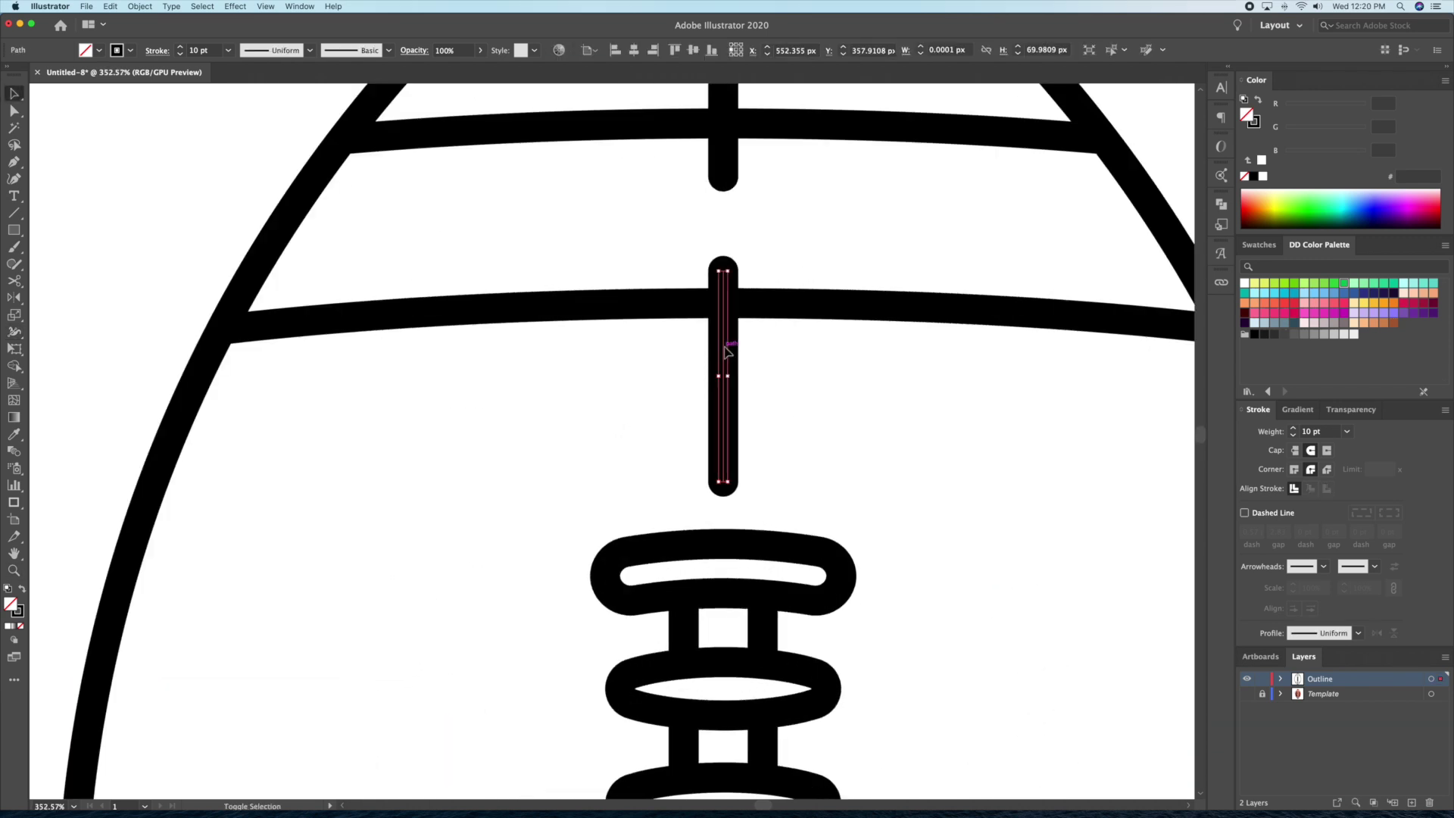
{"action": "key", "text": "shift+w"}
{"action": "left_click_drag", "start_coordinate": [723, 371], "coordinate": [739, 371]}
{"action": "left_click_drag", "start_coordinate": [737, 271], "coordinate": [728, 271]}
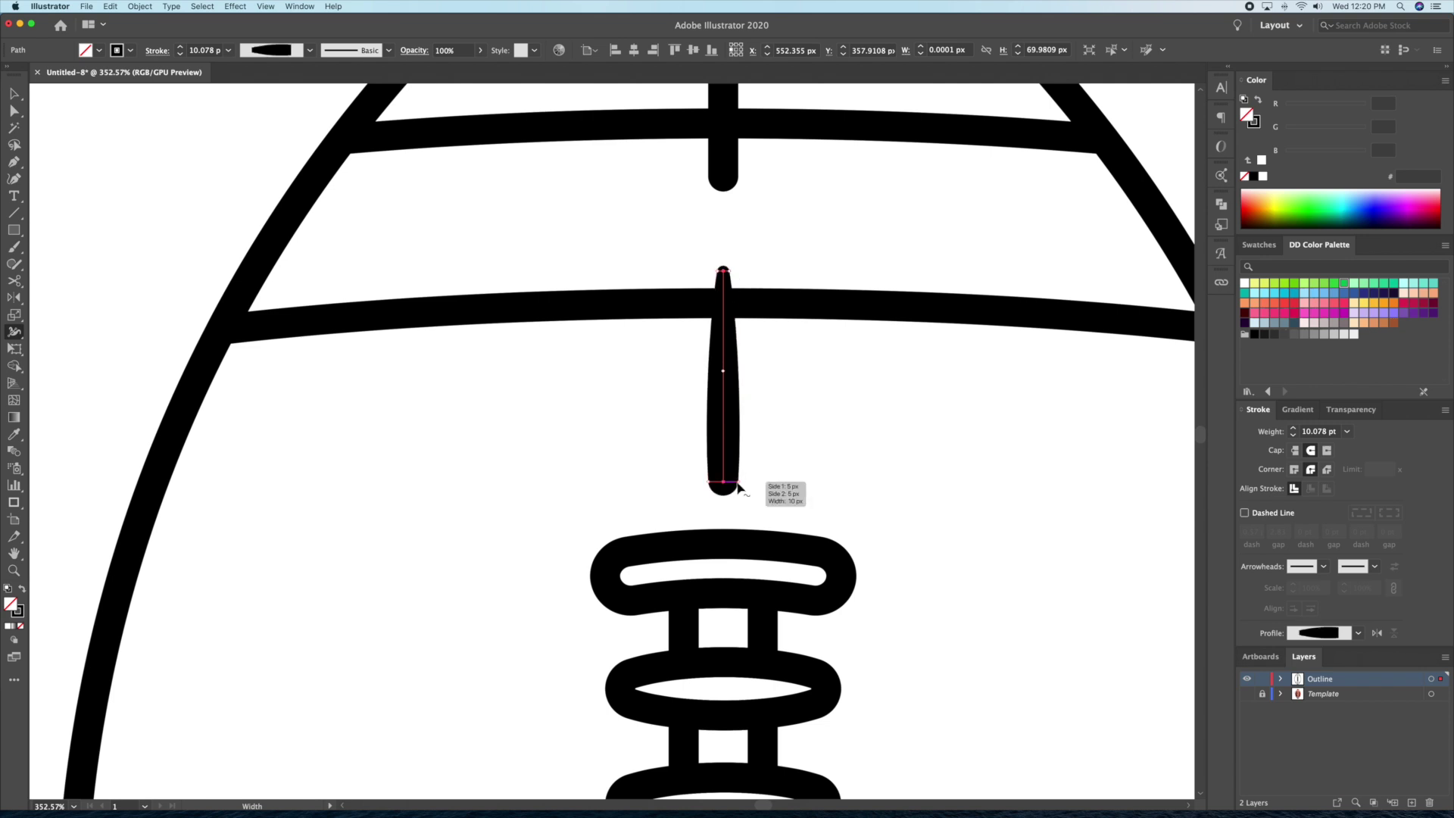
{"action": "left_click_drag", "start_coordinate": [738, 481], "coordinate": [728, 481]}
Taper the seam segment at the ball's top tip so that its lower end narrows.
{"action": "left_click_drag", "start_coordinate": [753, 225], "coordinate": [753, 479]}
{"action": "left_click_drag", "start_coordinate": [738, 431], "coordinate": [728, 432]}
{"action": "left_click_drag", "start_coordinate": [736, 182], "coordinate": [741, 184]}
{"action": "left_click", "coordinate": [814, 224], "text": "super"}
{"action": "mouse_move", "coordinate": [814, 224]}
{"action": "left_mouse_down"}
{"action": "mouse_move", "coordinate": [725, 235]}
{"action": "mouse_move", "coordinate": [712, 273]}
{"action": "left_mouse_up"}
{"action": "left_click_drag", "start_coordinate": [842, 416], "coordinate": [717, 416]}
{"action": "left_click_drag", "start_coordinate": [808, 503], "coordinate": [714, 318]}
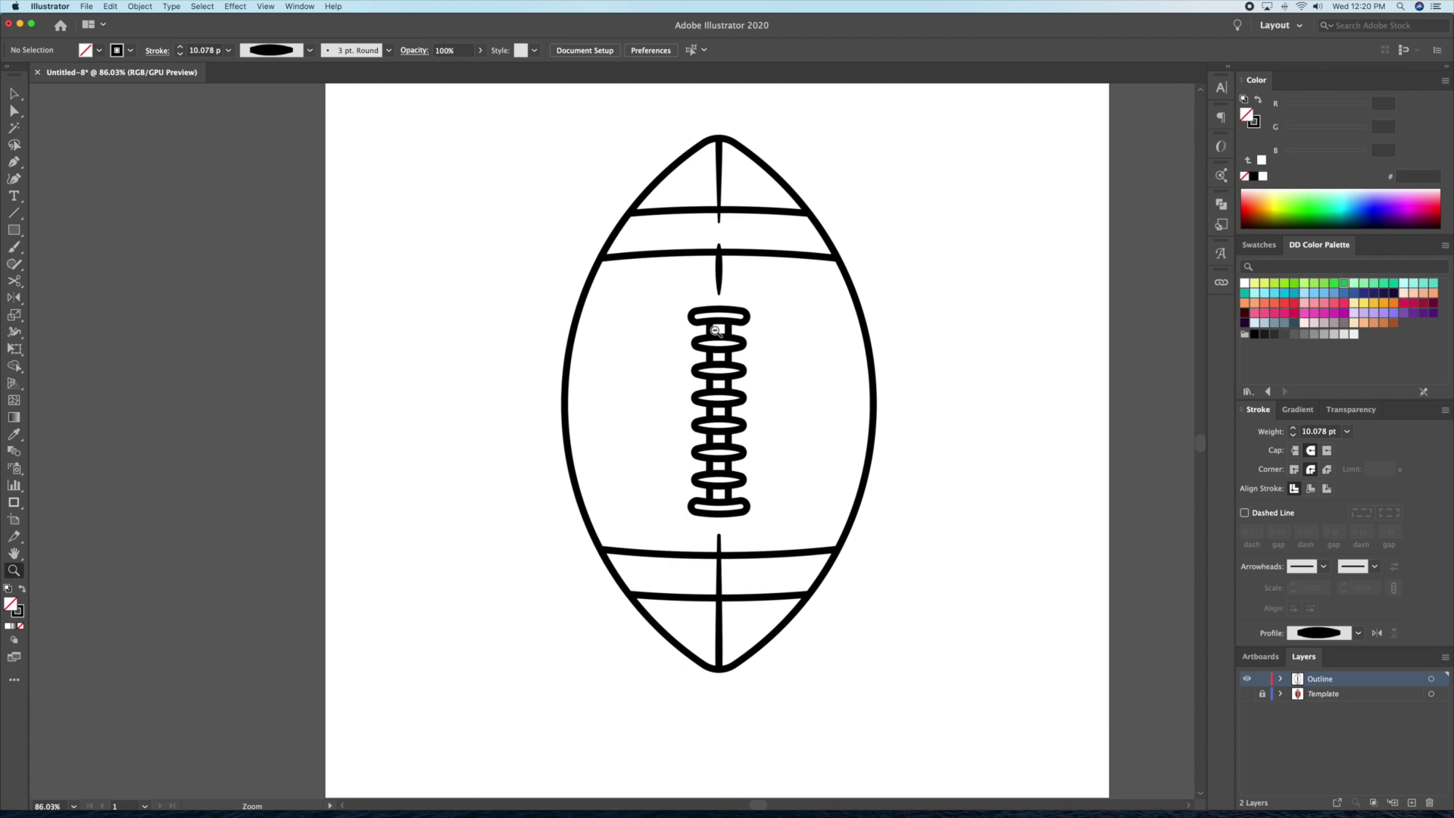
Trace the upper half of the left stitching line beside the laces with the Pen tool and give it a 3 pt stroke.
{"action": "left_click_drag", "start_coordinate": [755, 444], "coordinate": [744, 408]}
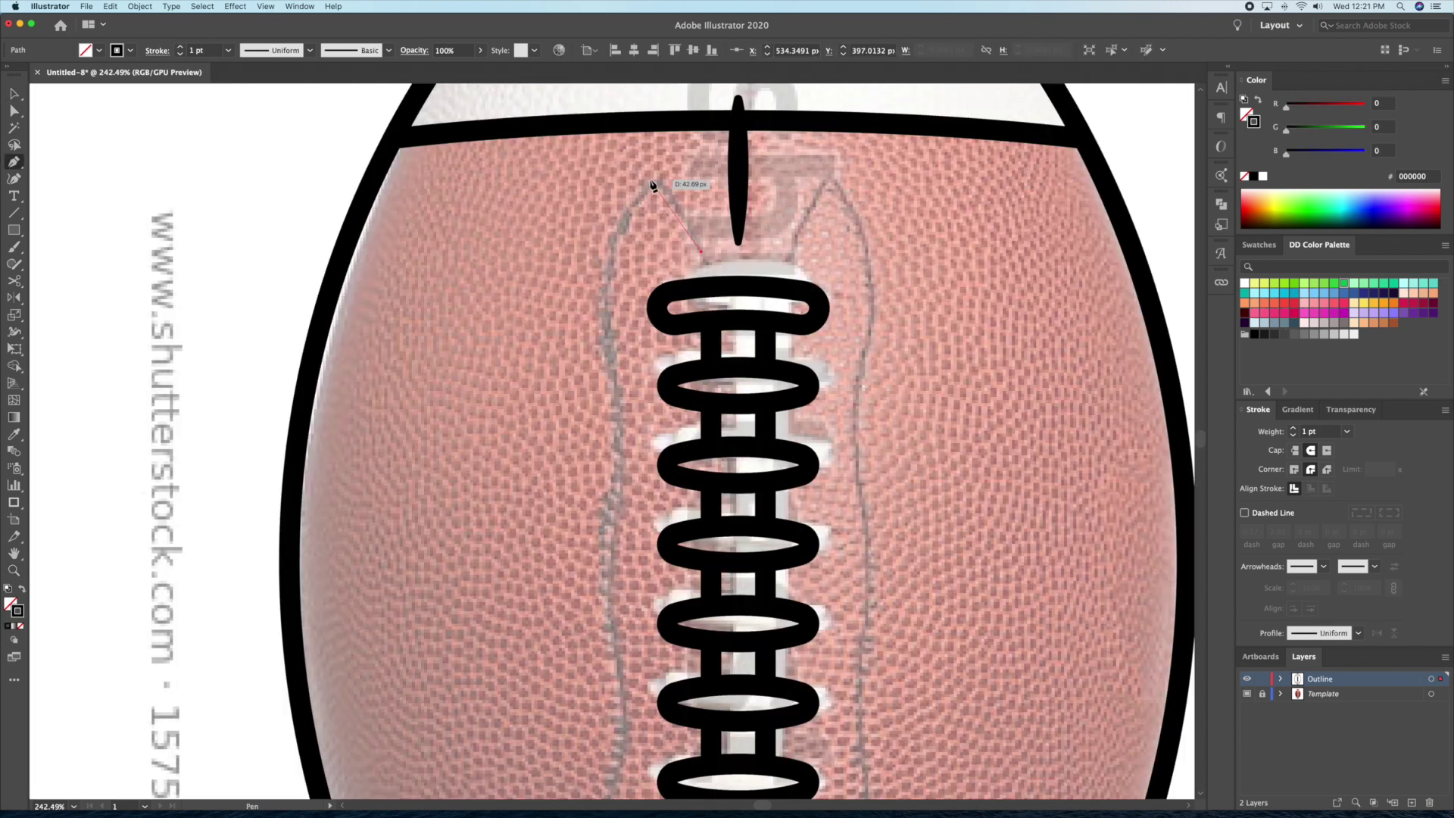
{"action": "left_click", "coordinate": [701, 250]}
{"action": "left_click", "coordinate": [655, 177]}
{"action": "left_click", "coordinate": [606, 350]}
{"action": "left_click", "coordinate": [618, 409]}
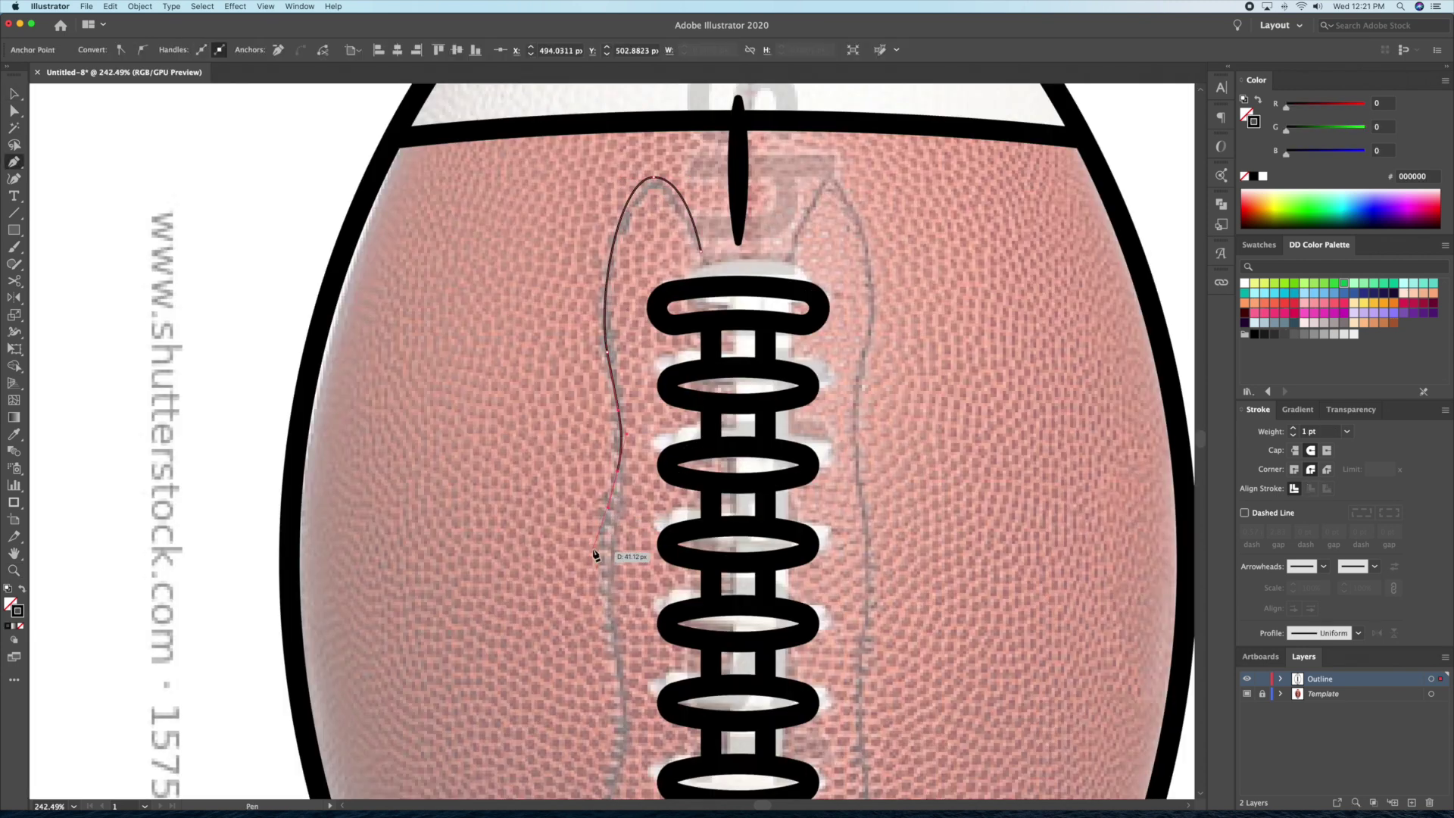
{"action": "left_click", "coordinate": [595, 543]}
{"action": "key", "text": "v"}
{"action": "left_click", "coordinate": [1293, 428]}
{"action": "left_click", "coordinate": [1293, 429]}
Reflect a copy of the left stitching line across a horizontal axis through its lower end point.
{"action": "scroll", "coordinate": [682, 379], "scroll_direction": "down", "scroll_amount": 5}
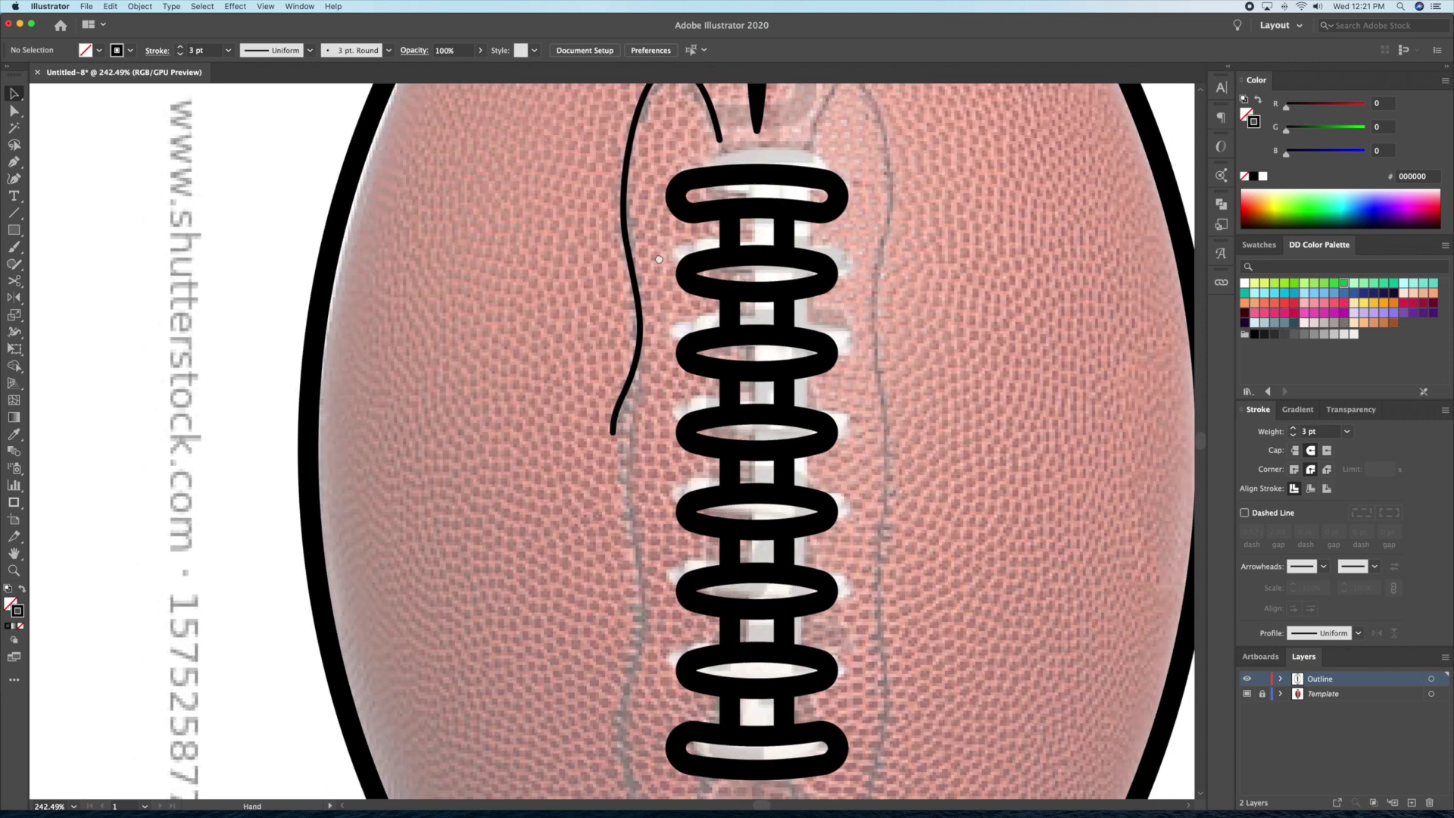
{"action": "left_click", "coordinate": [15, 297]}
{"action": "left_click", "coordinate": [621, 318], "text": "alt"}
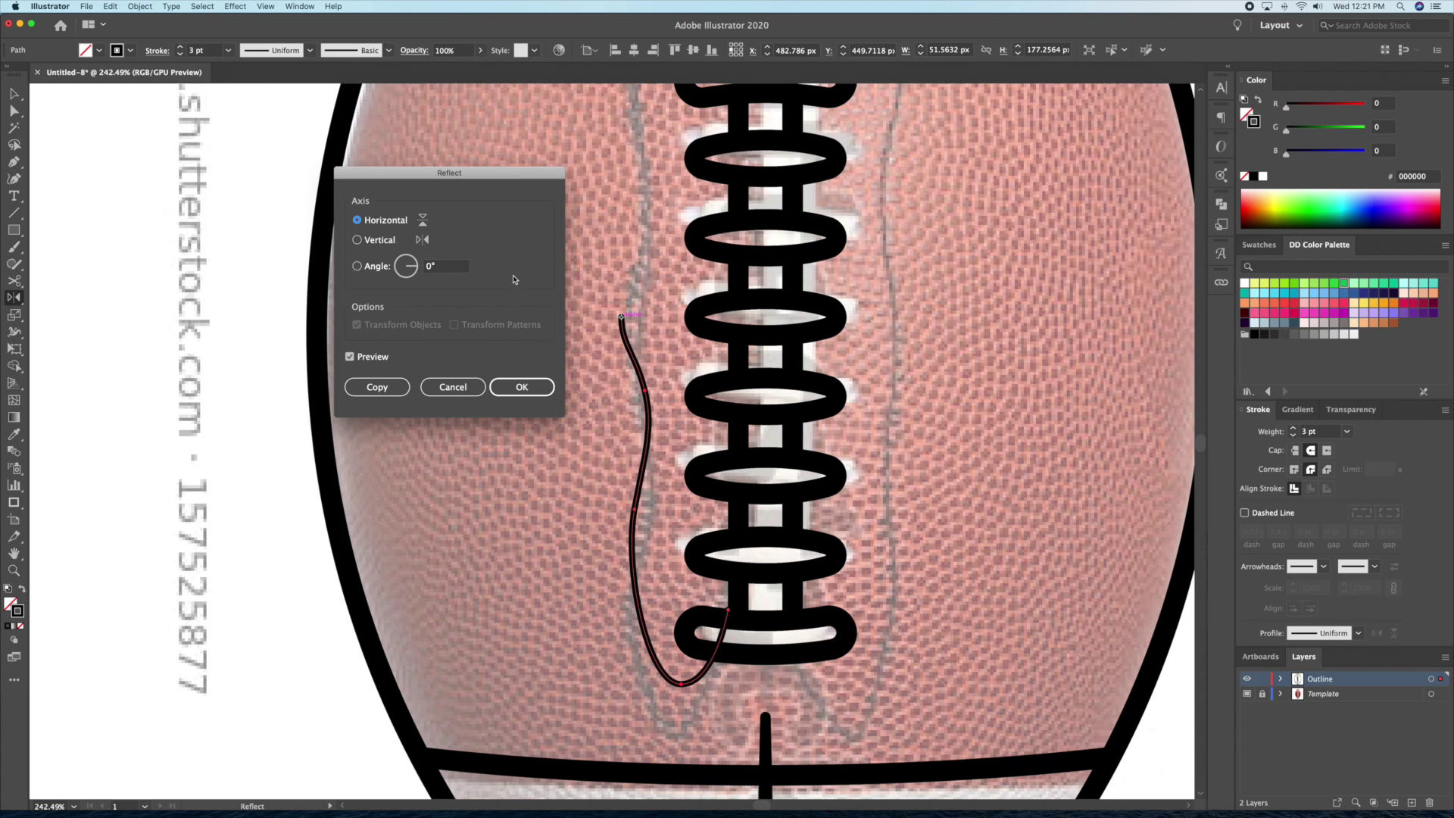
{"action": "left_click", "coordinate": [378, 388]}
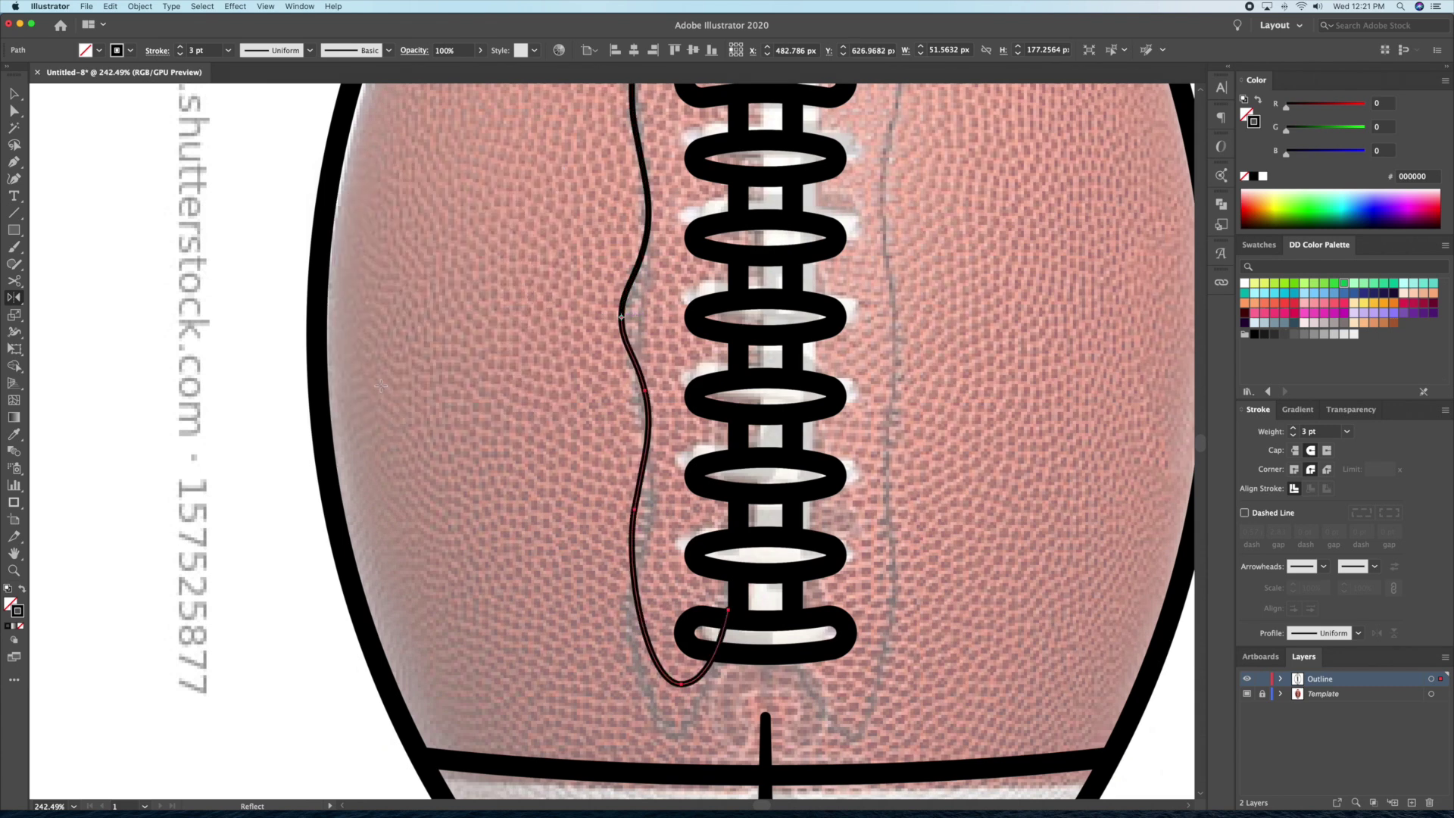
Centre the complete left stitching line vertically at Y 550 px and stretch it to about 383 px tall.
{"action": "key", "text": "v"}
{"action": "scroll", "coordinate": [812, 346], "scroll_direction": "down", "scroll_amount": 3}
{"action": "left_click", "coordinate": [811, 346]}
{"action": "left_click_drag", "start_coordinate": [712, 286], "coordinate": [711, 299]}
{"action": "left_click", "coordinate": [828, 286]}
{"action": "left_click_drag", "start_coordinate": [827, 285], "coordinate": [797, 250]}
{"action": "left_click_drag", "start_coordinate": [682, 250], "coordinate": [684, 230], "text": "shift"}
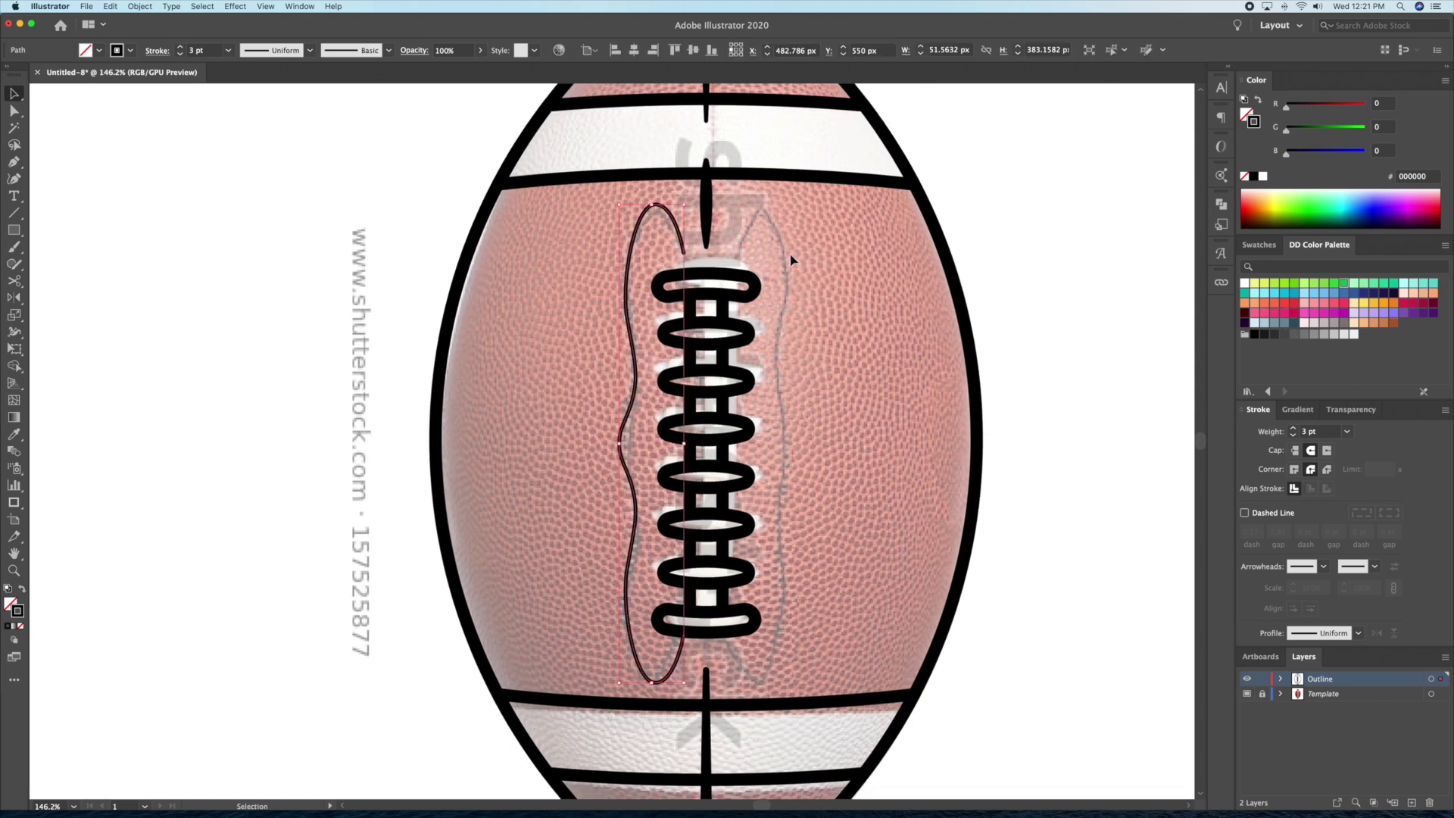
Group the lace shapes, centre them vertically at Y 550 px, and hide the Template layer.
{"action": "left_click_drag", "start_coordinate": [806, 388], "coordinate": [715, 530]}
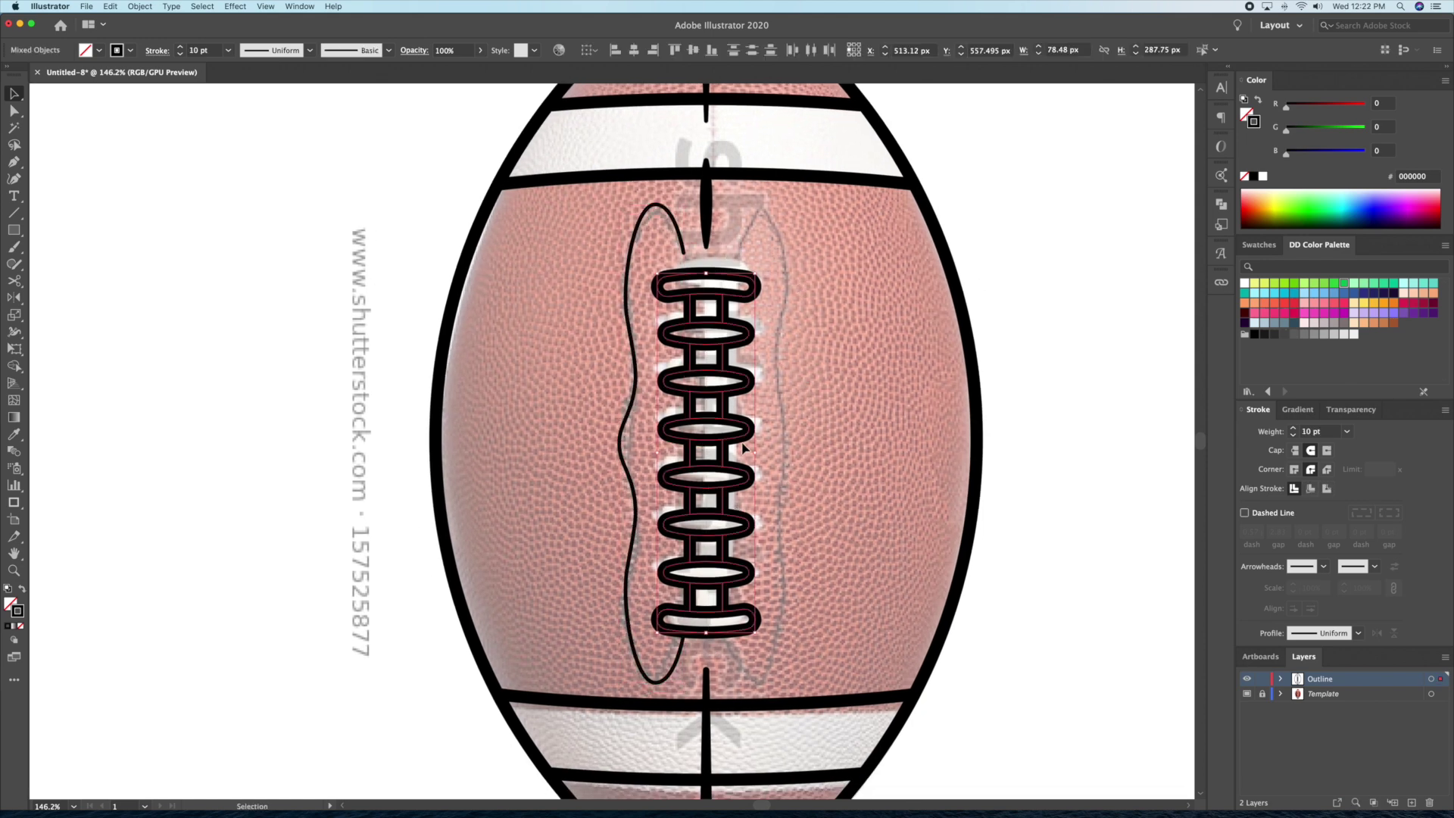
{"action": "key", "text": "super+d"}
{"action": "key", "text": "super+shift+a"}
{"action": "left_click", "coordinate": [1246, 694]}
Reflect a copy of the left stitching line across a vertical axis through the ball's centre seam.
{"action": "left_click", "coordinate": [627, 427]}
{"action": "key", "text": "o"}
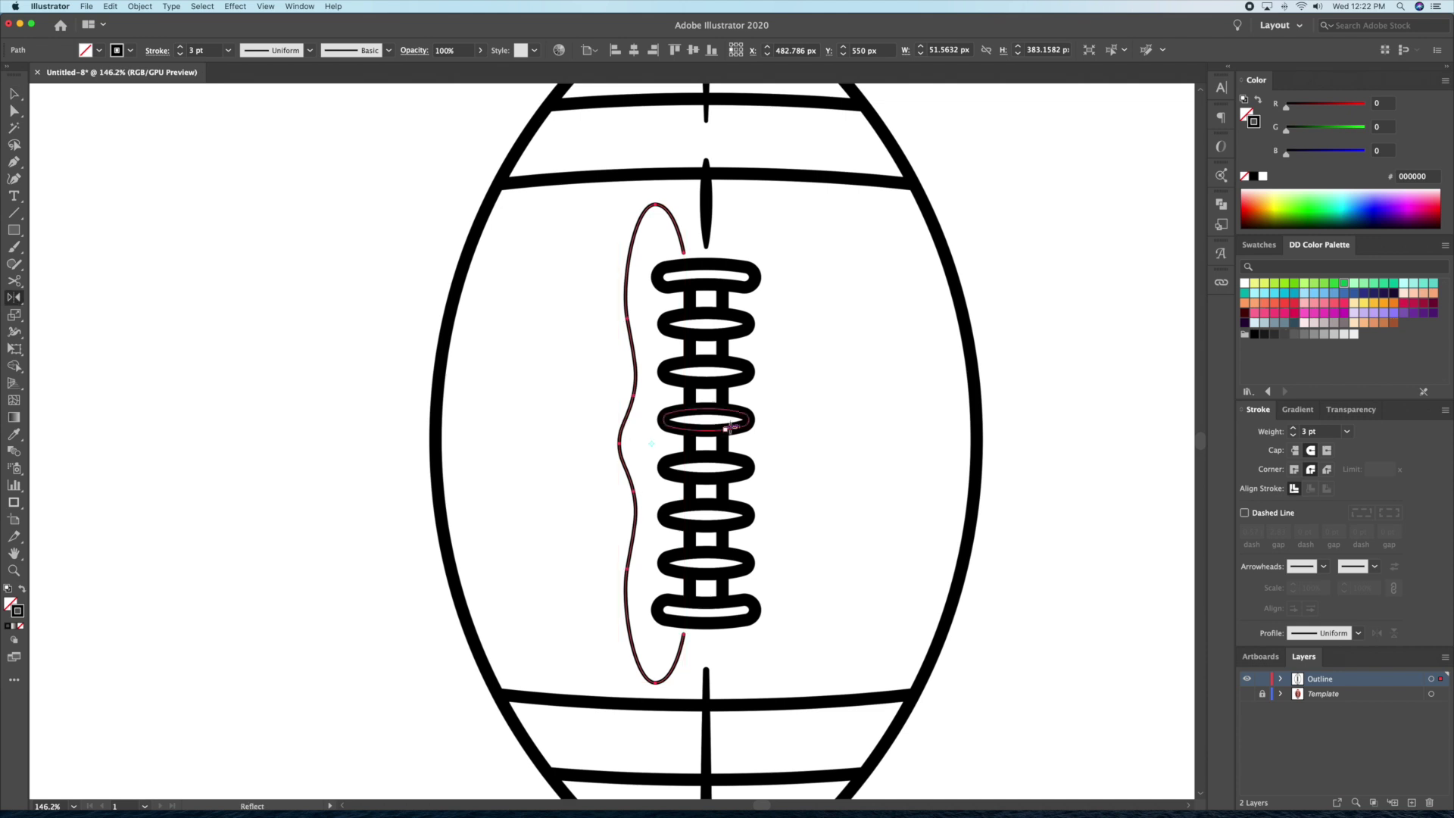
{"action": "left_click", "coordinate": [705, 668], "text": "alt"}
{"action": "left_click", "coordinate": [360, 241]}
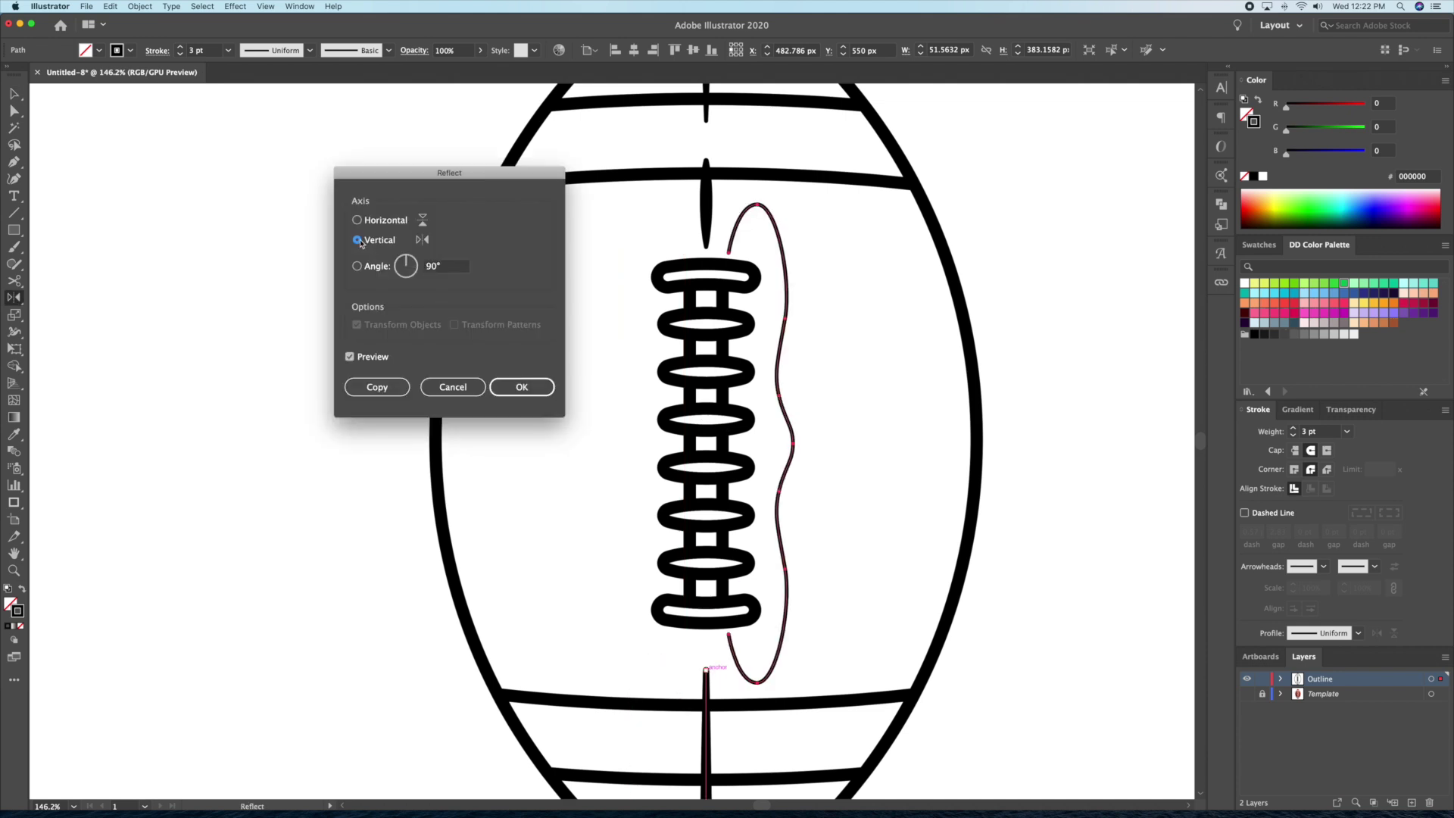
{"action": "left_click", "coordinate": [377, 387]}
Select both stitching lines and make their strokes dashed with a 20 pt dash and a 10 pt gap.
{"action": "key", "text": "v"}
{"action": "left_click", "coordinate": [804, 399]}
{"action": "left_click", "coordinate": [788, 401]}
{"action": "left_click", "coordinate": [624, 409], "text": "shift"}
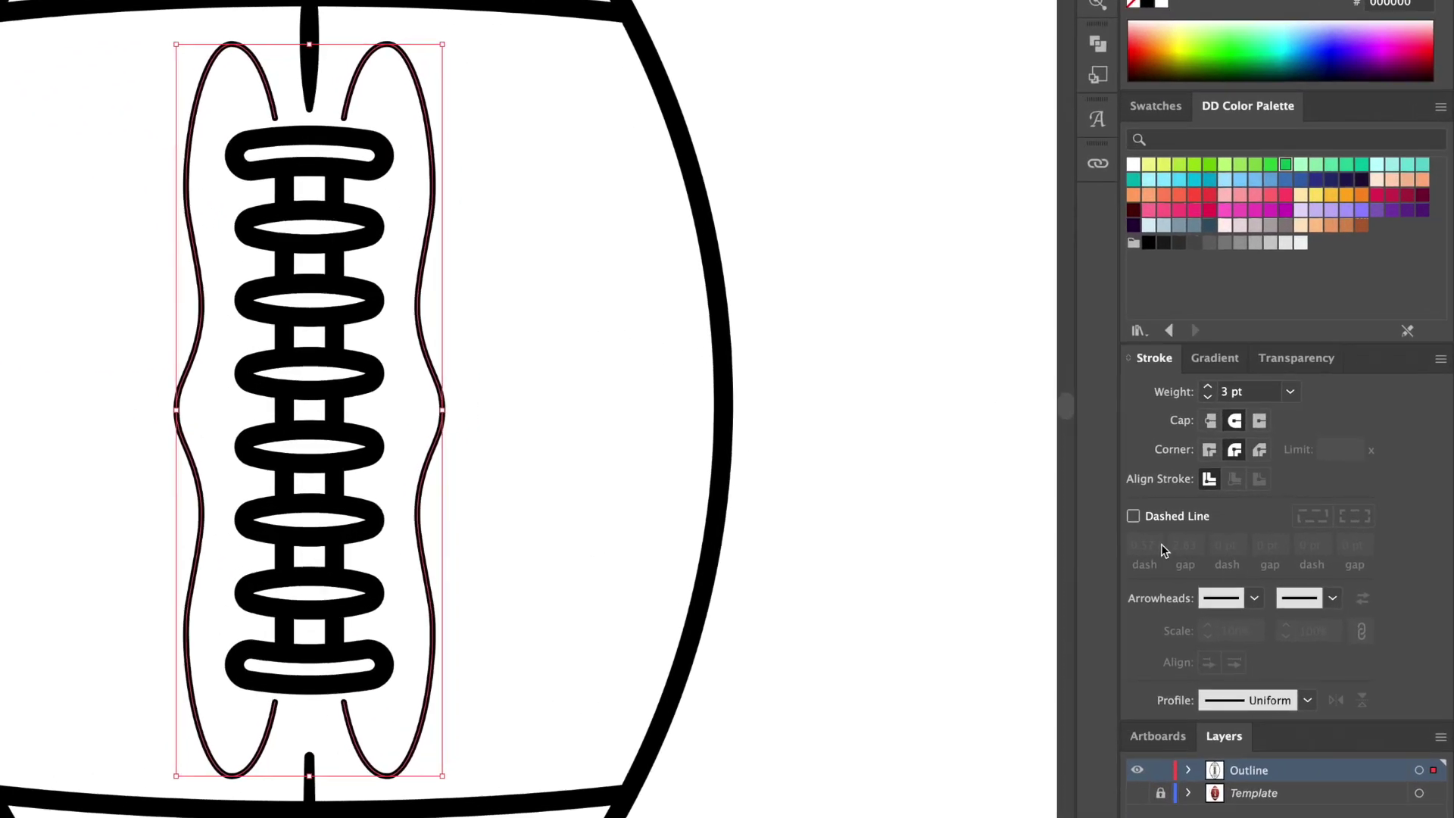
{"action": "left_click", "coordinate": [1216, 513]}
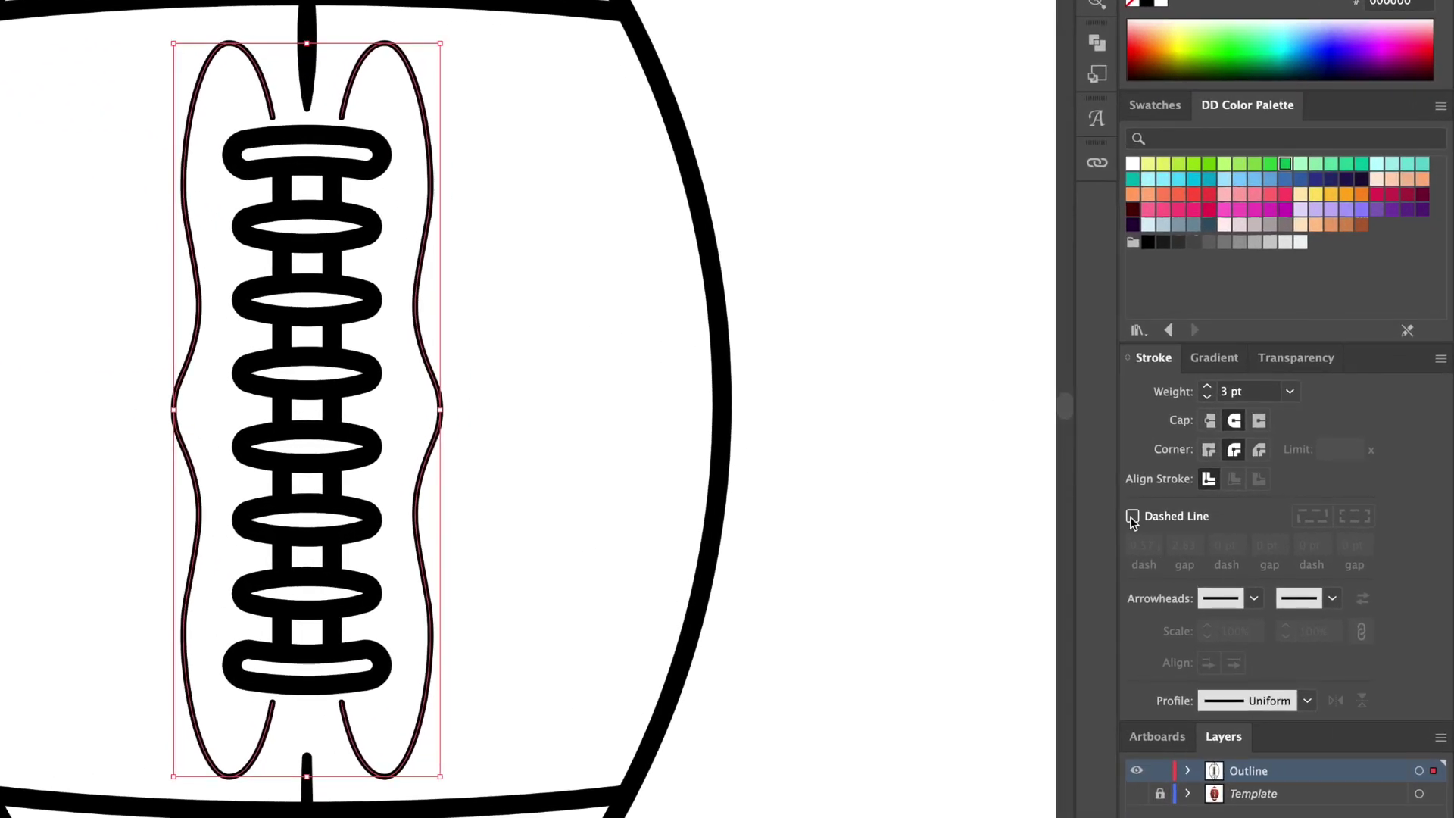
{"action": "type", "text": "20"}
{"action": "key", "text": "Return"}
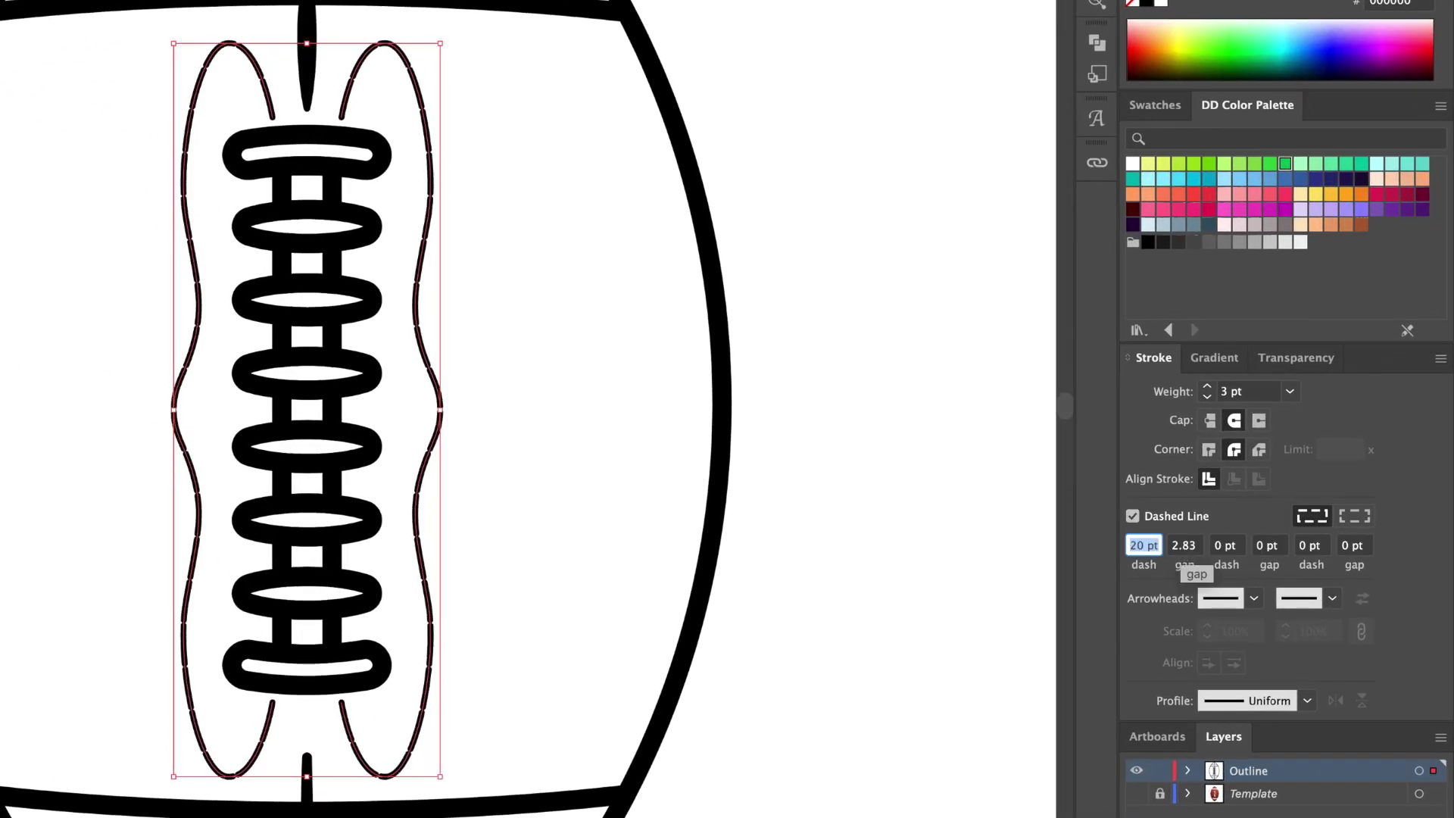
{"action": "key", "text": "Tab"}
{"action": "type", "text": "10"}
{"action": "key", "text": "Return"}
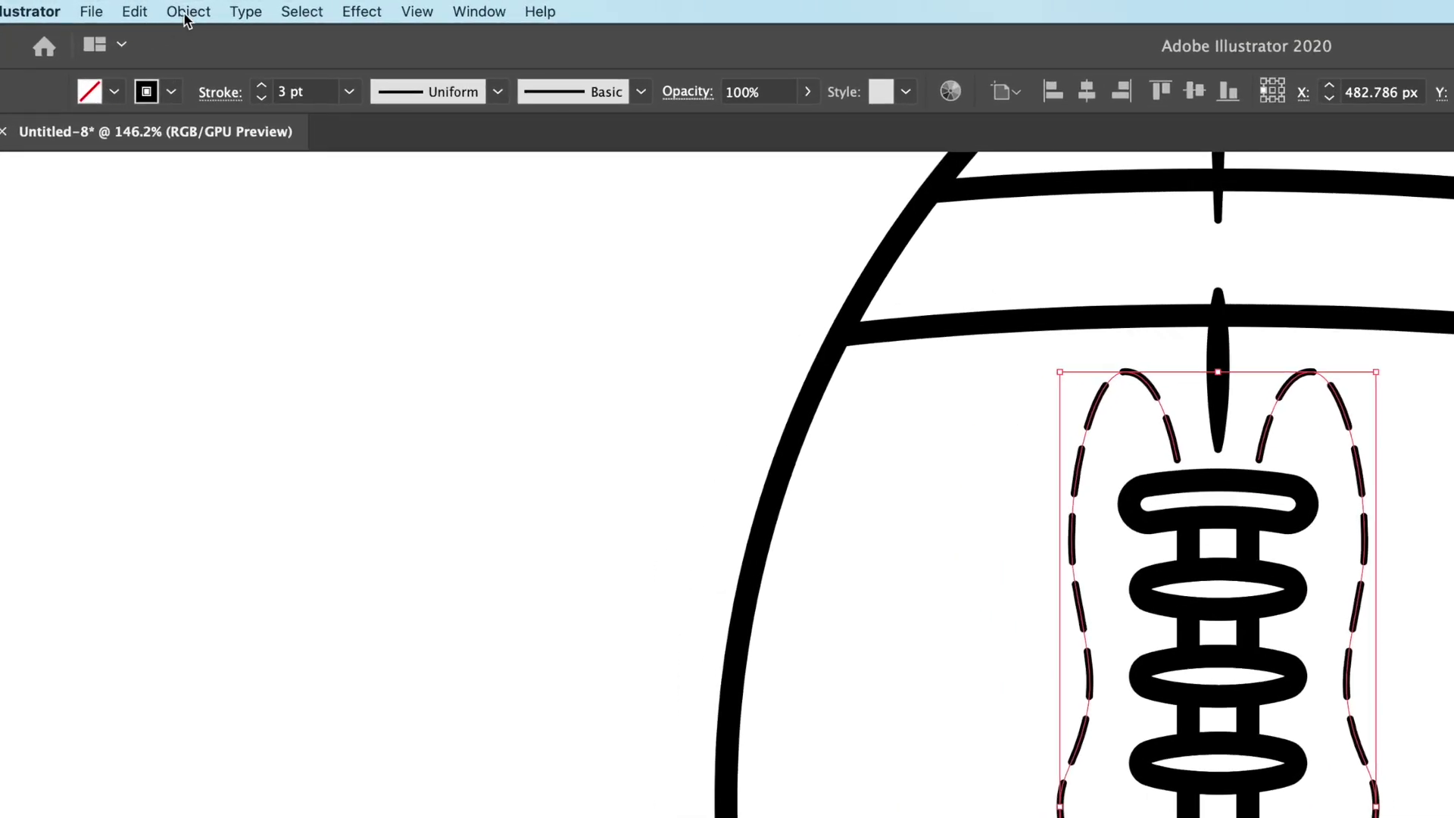
Convert the dashed stitching lines into filled shapes with Outline Stroke.
{"action": "left_click", "coordinate": [140, 6]}
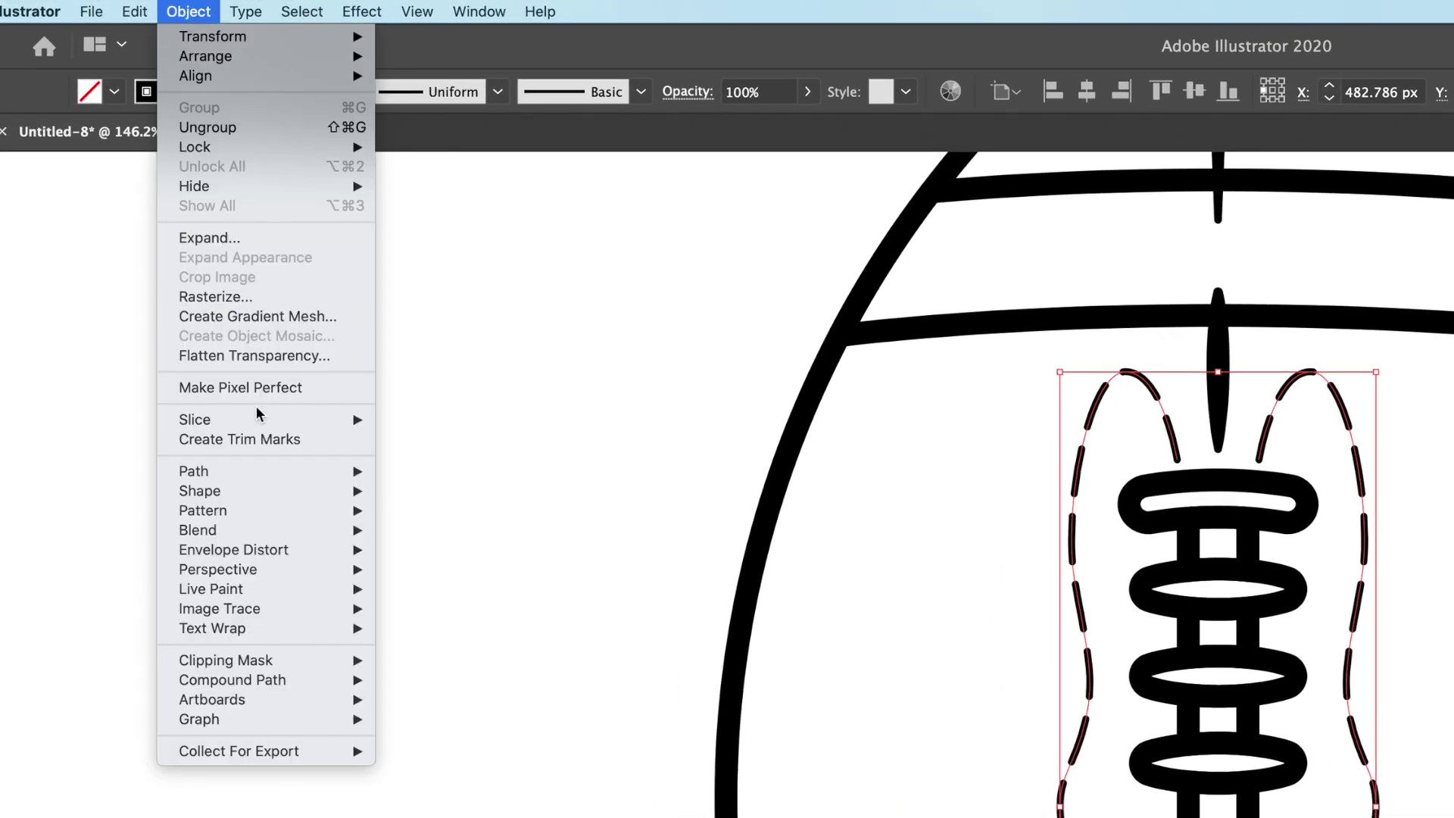
{"action": "mouse_move", "coordinate": [276, 471]}
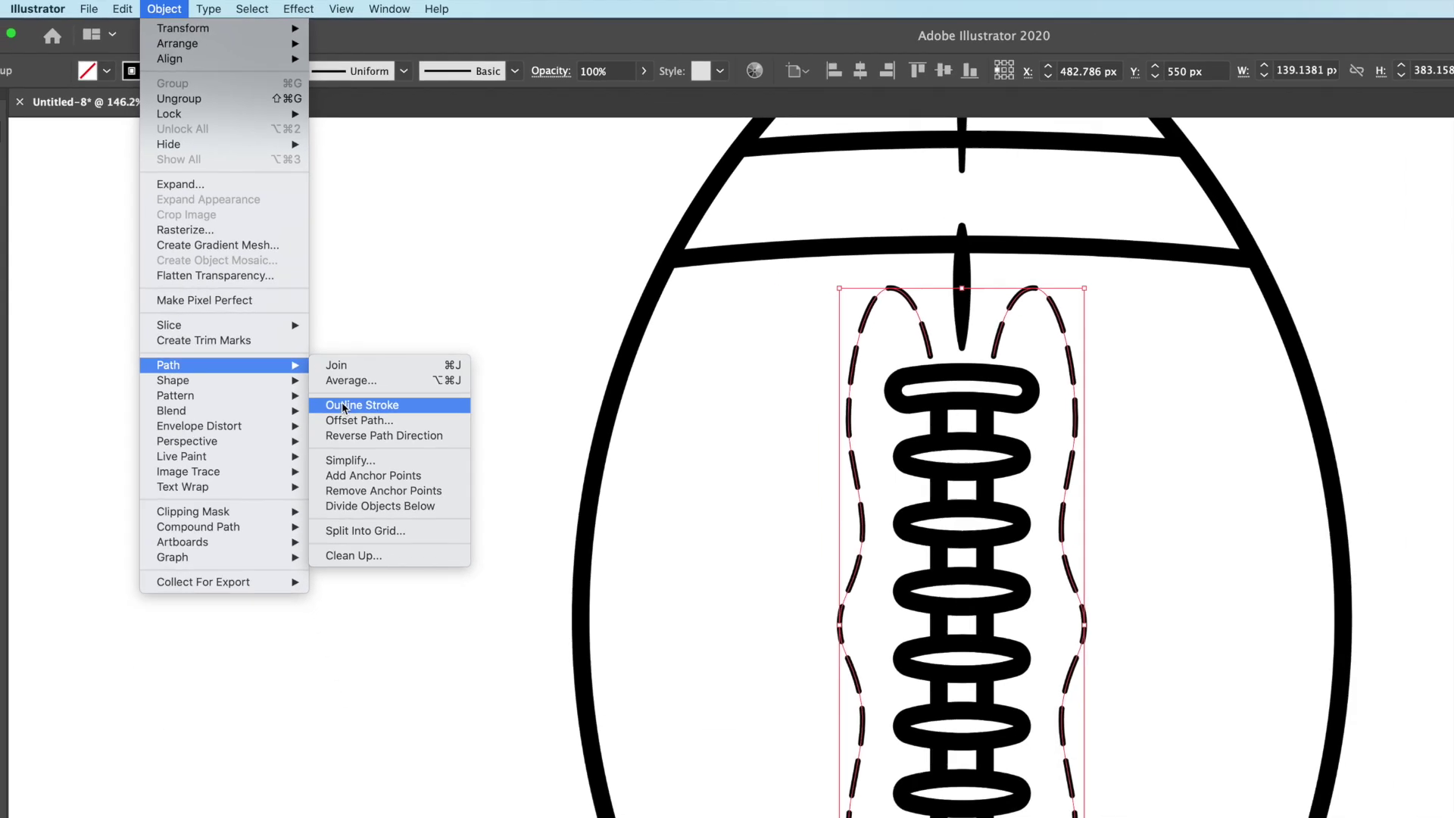
{"action": "left_click", "coordinate": [343, 409]}
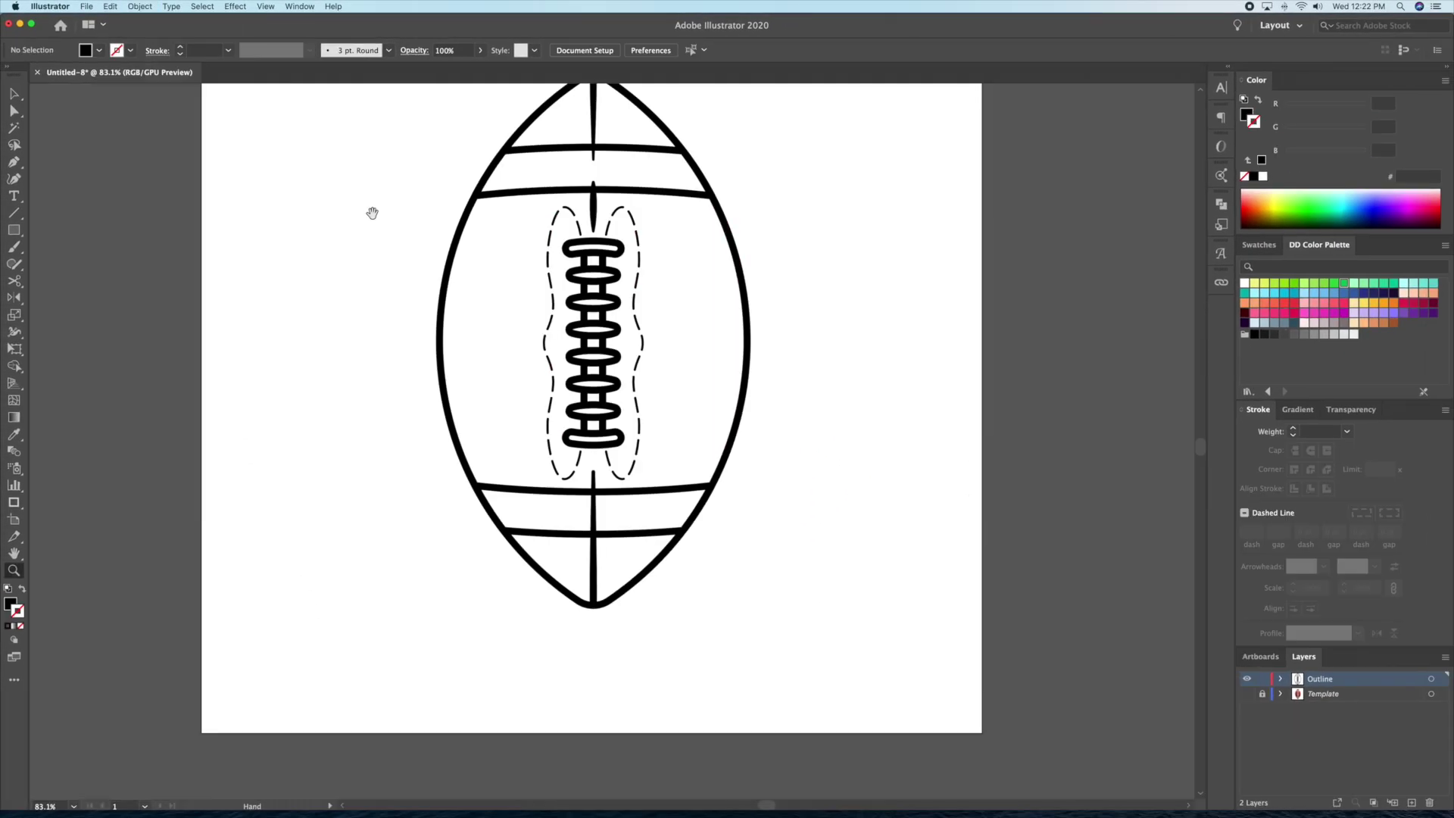
{"action": "left_click_drag", "start_coordinate": [488, 302], "coordinate": [589, 394]}
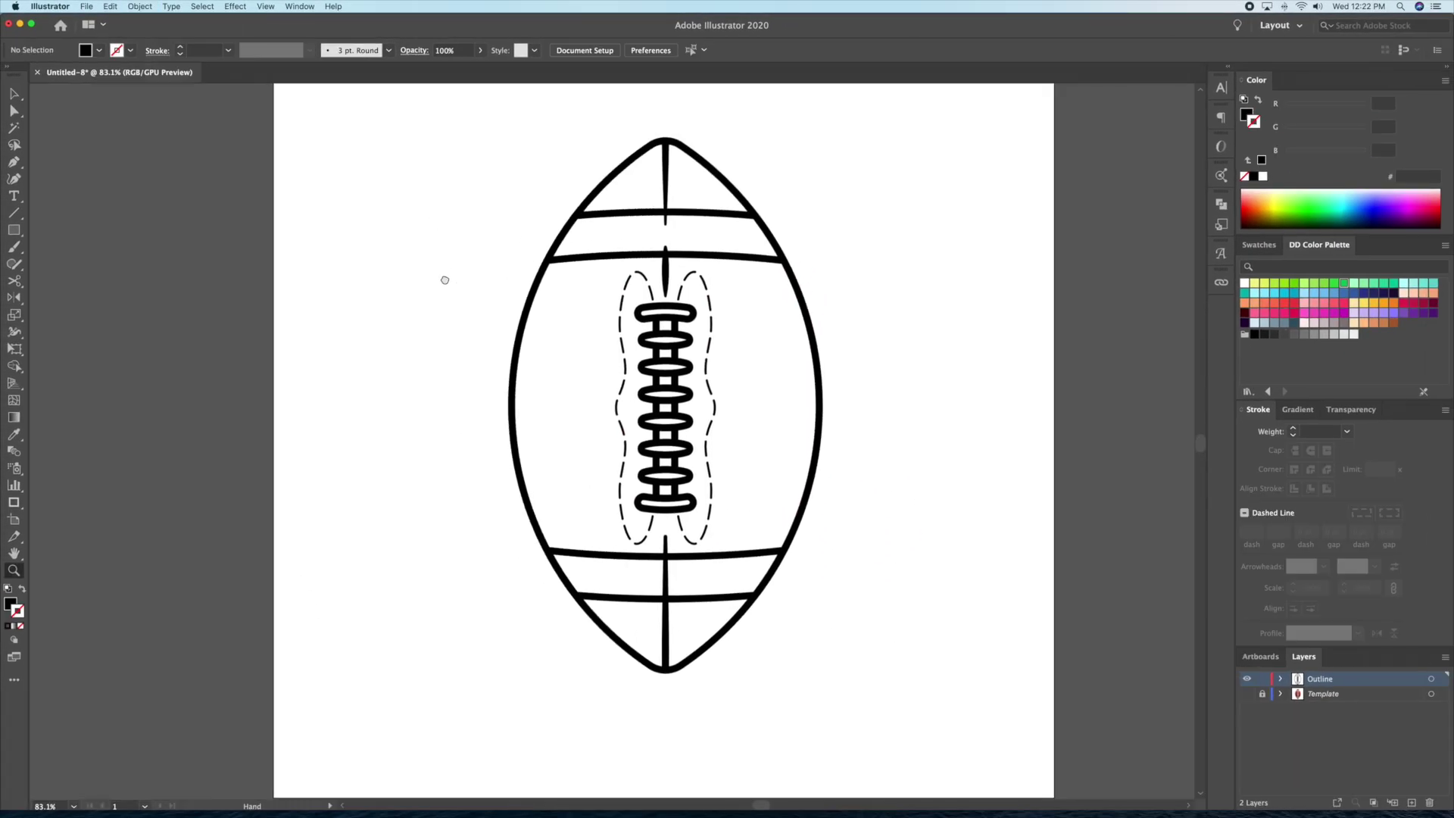
Create a new layer named Color and place it beneath the Outline layer.
{"action": "left_click", "coordinate": [1246, 695]}
{"action": "double_click", "coordinate": [1295, 679]}
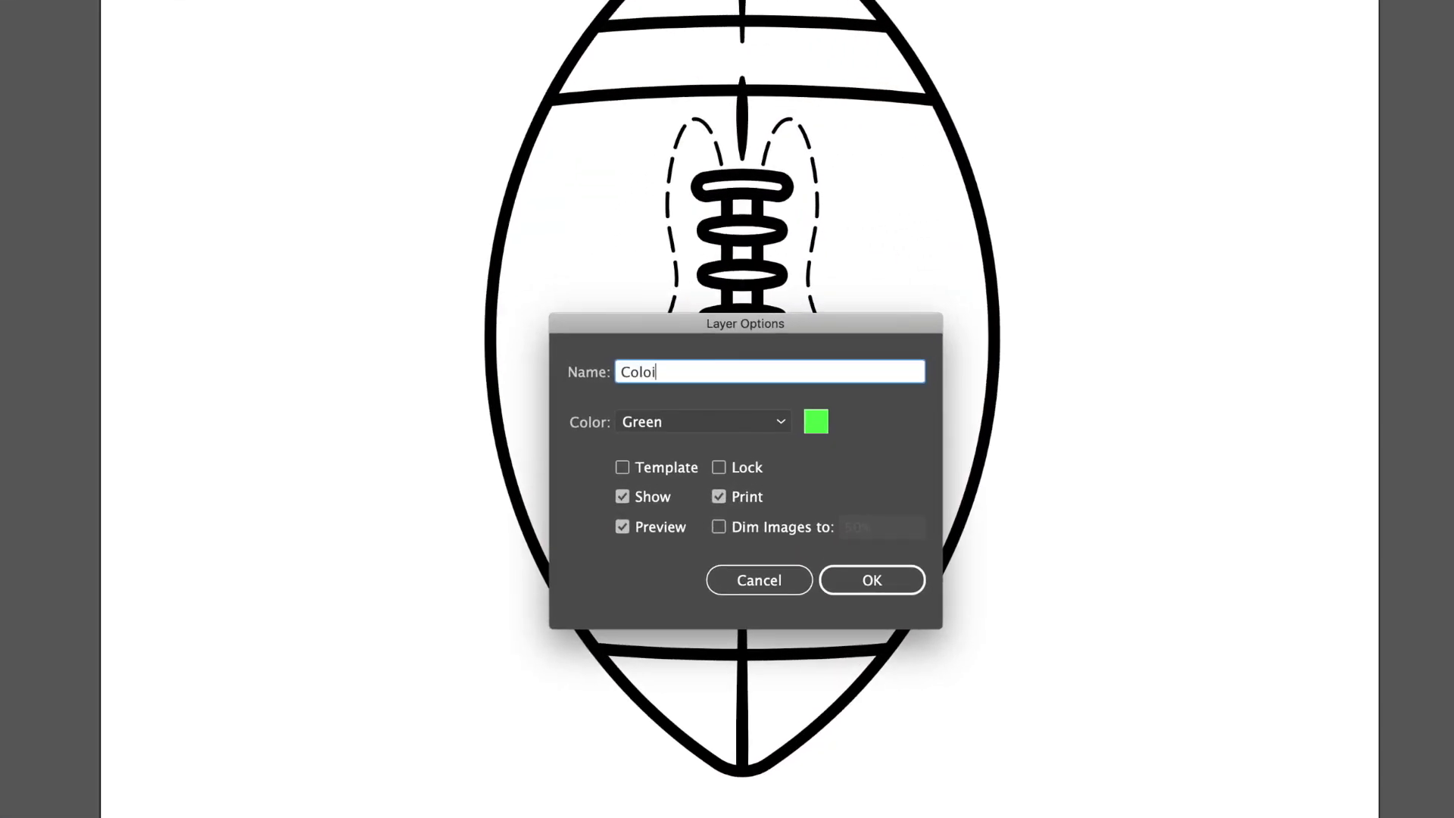
{"action": "key", "text": "Return"}
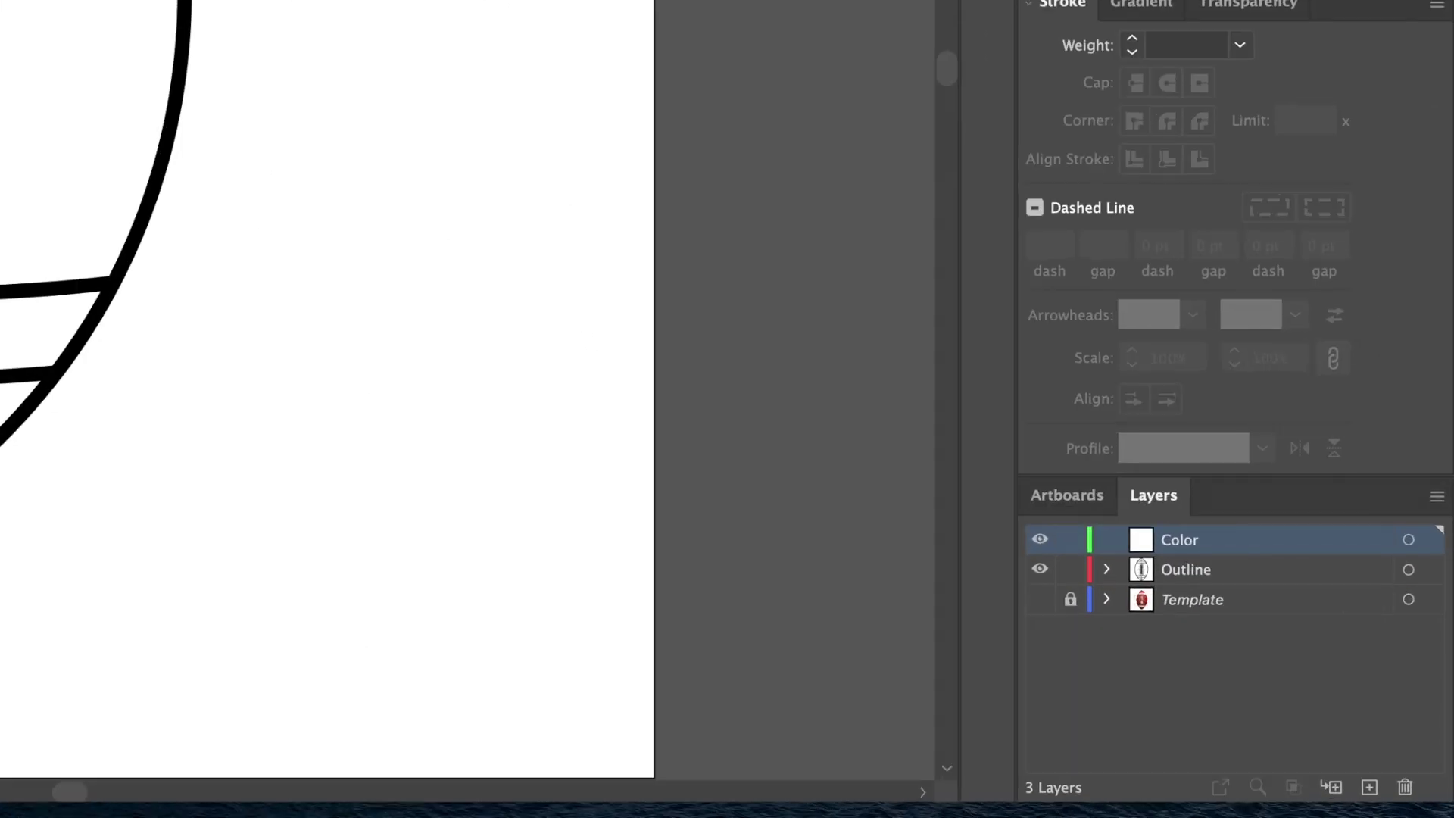
{"action": "left_click_drag", "start_coordinate": [1125, 544], "coordinate": [1190, 583]}
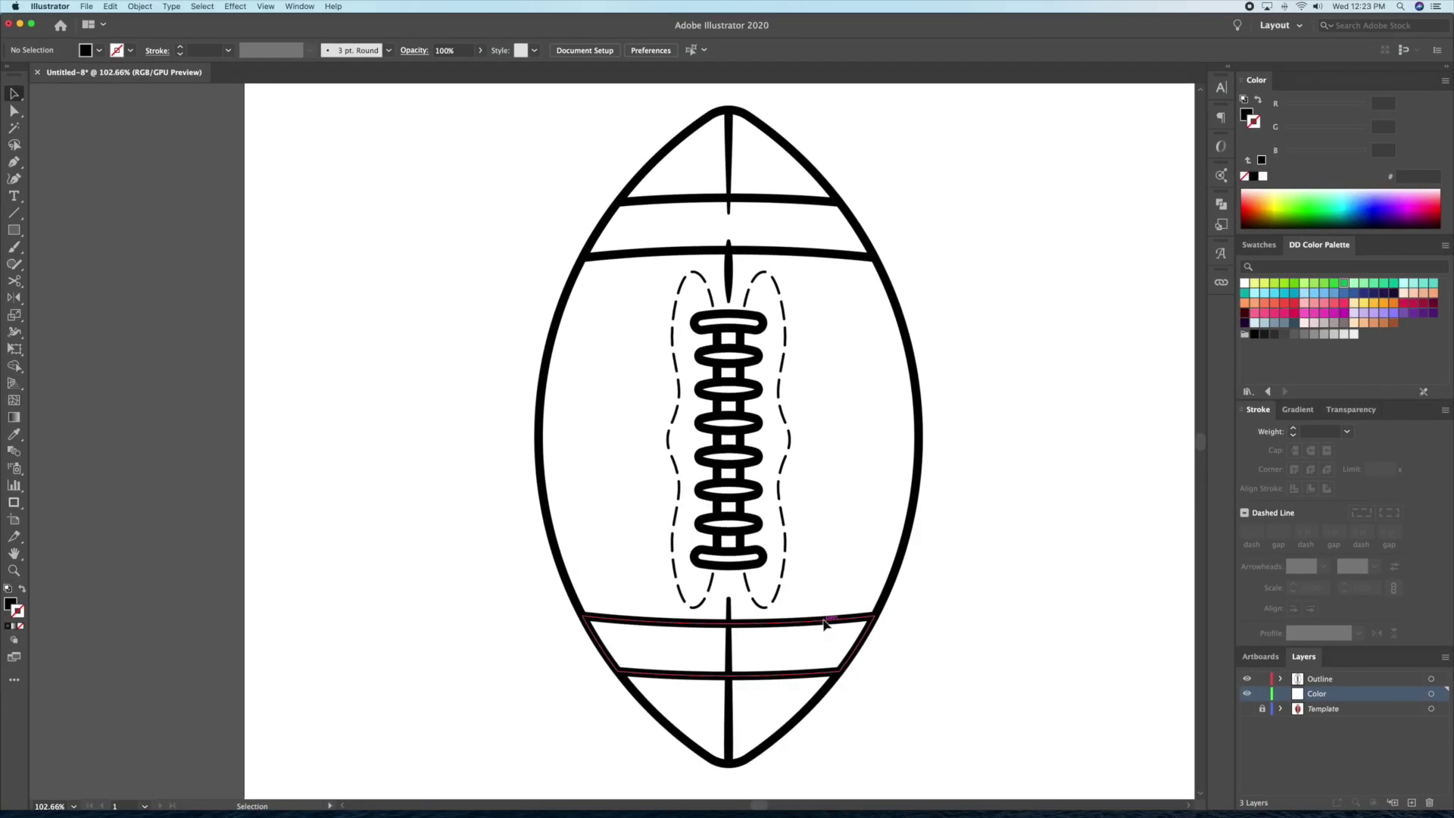
Copy the upper and lower stripe shapes from the Outline layer onto the Color layer.
{"action": "left_click", "coordinate": [724, 546]}
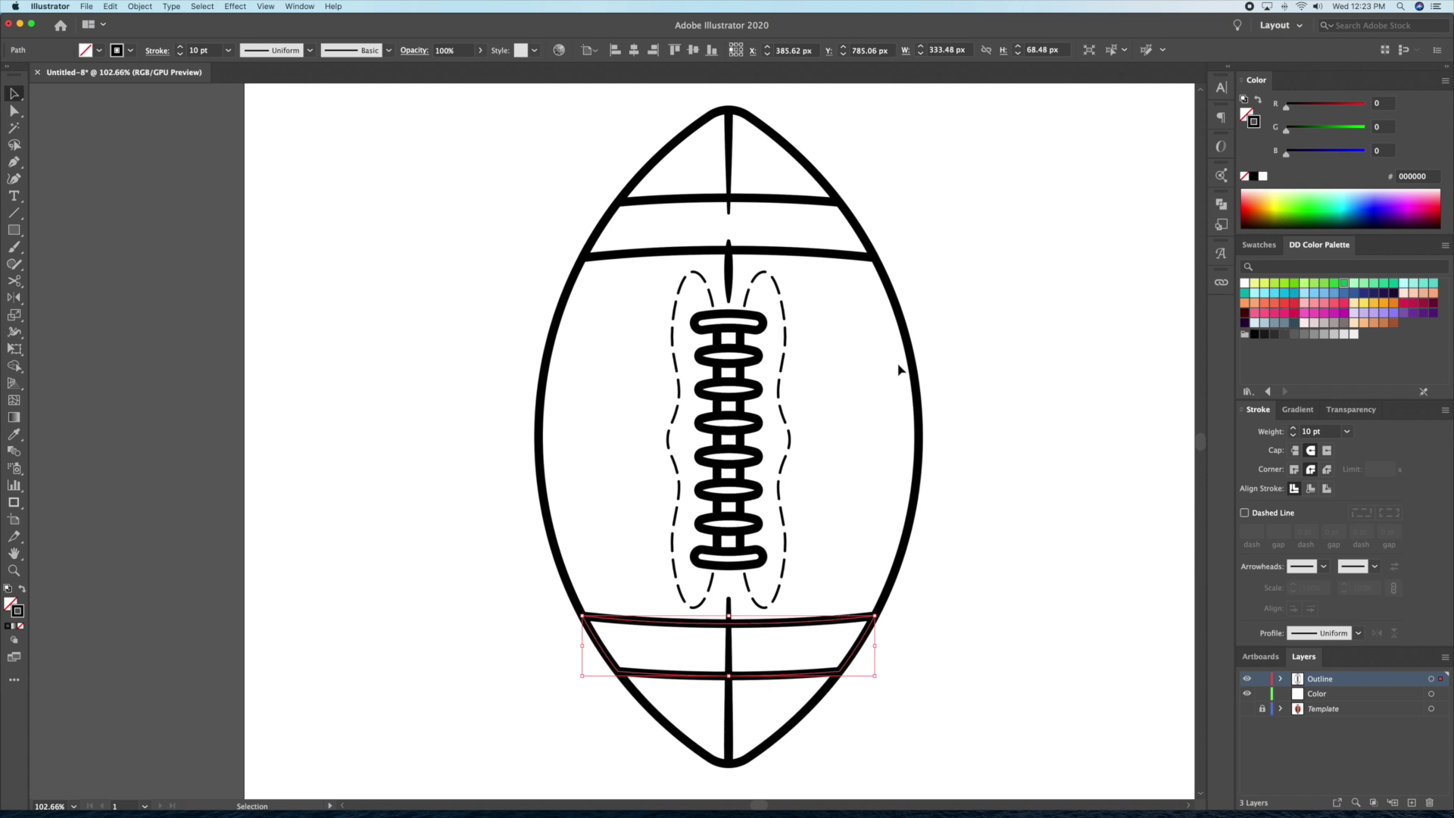
{"action": "left_click", "coordinate": [825, 253], "text": "shift"}
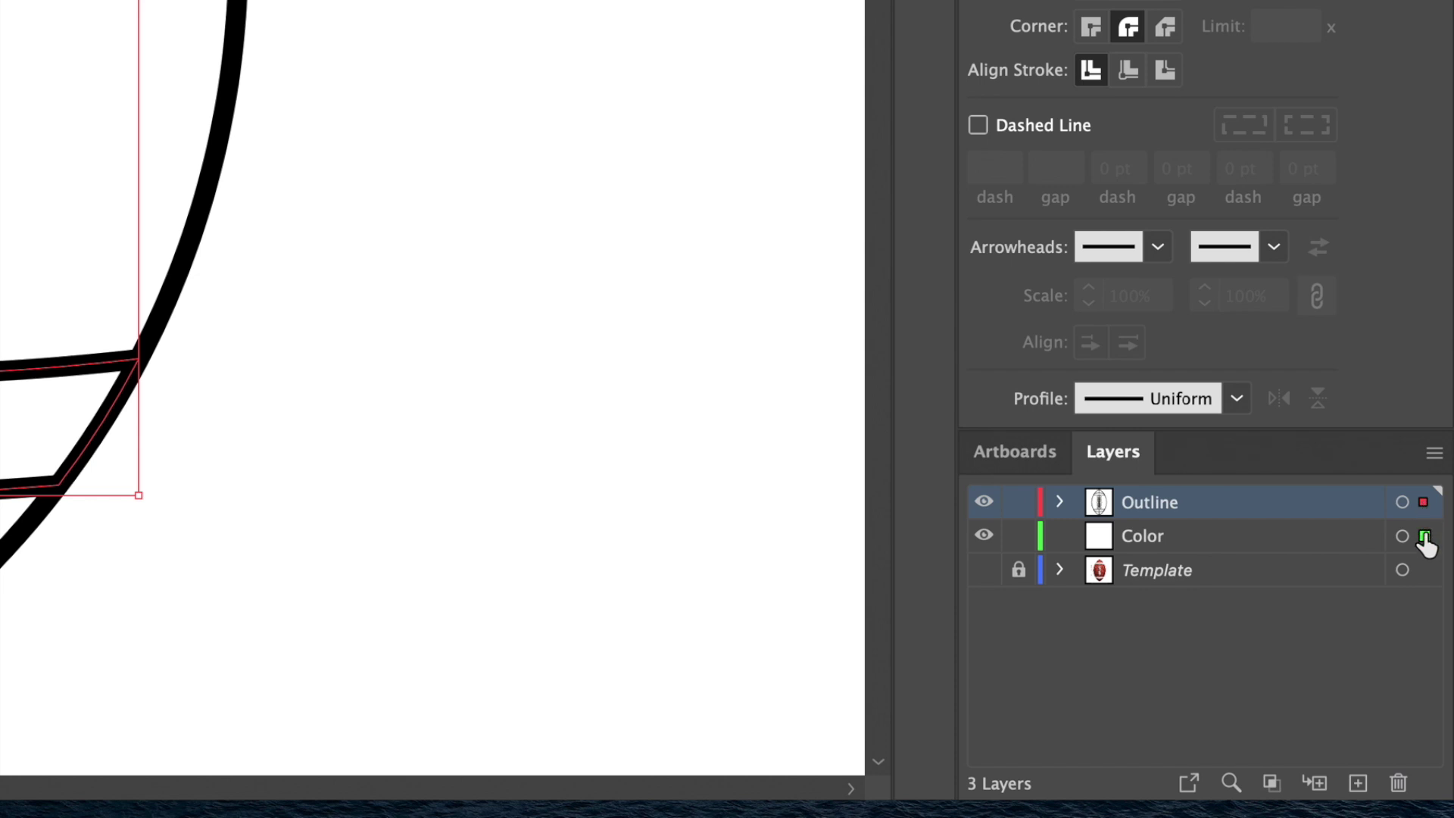
{"action": "left_click_drag", "start_coordinate": [1425, 536], "coordinate": [1424, 537]}
{"action": "left_click", "coordinate": [434, 360]}
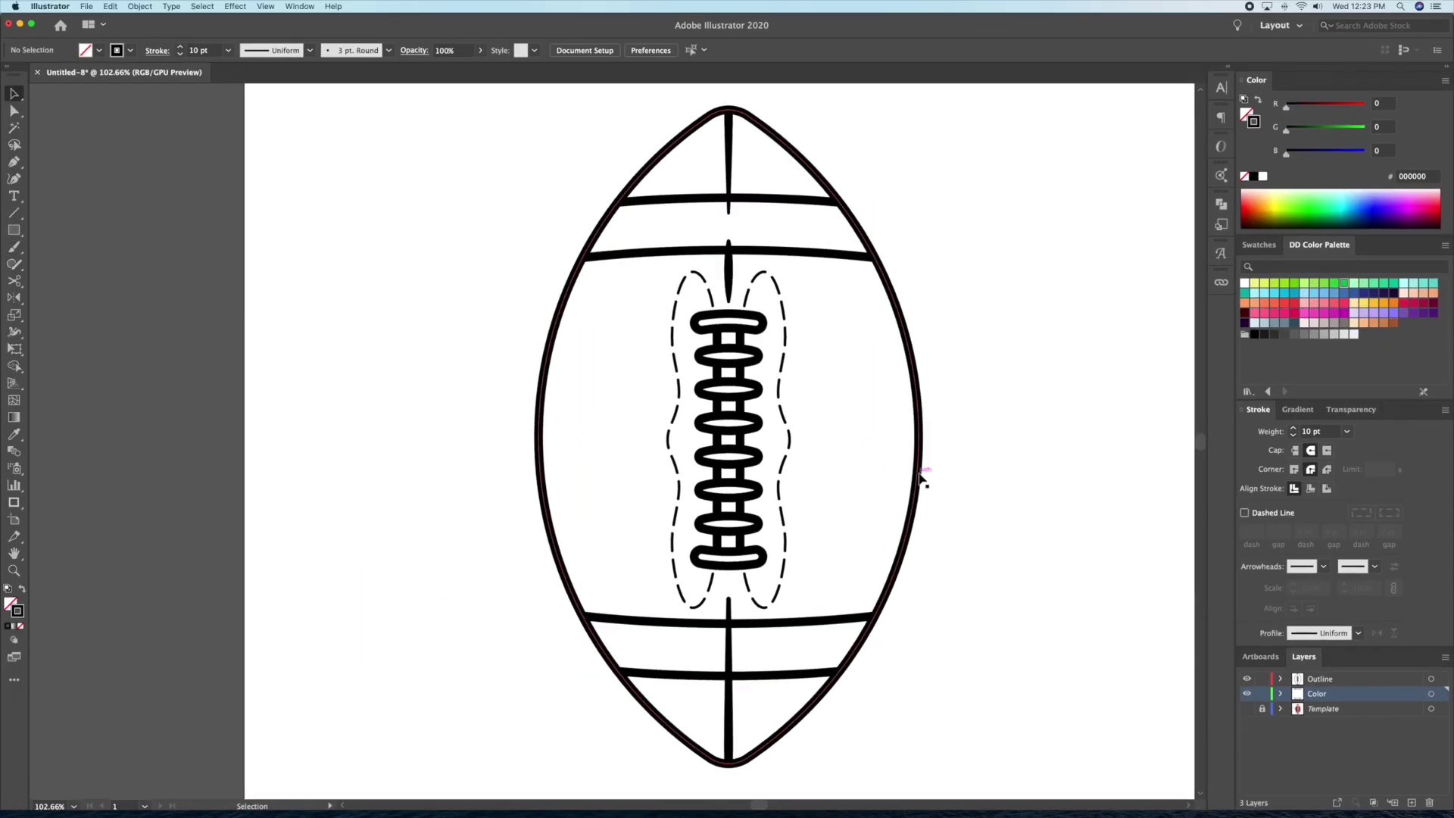
Copy the ball's outer contour from the Outline layer onto the Color layer.
{"action": "left_click", "coordinate": [920, 474]}
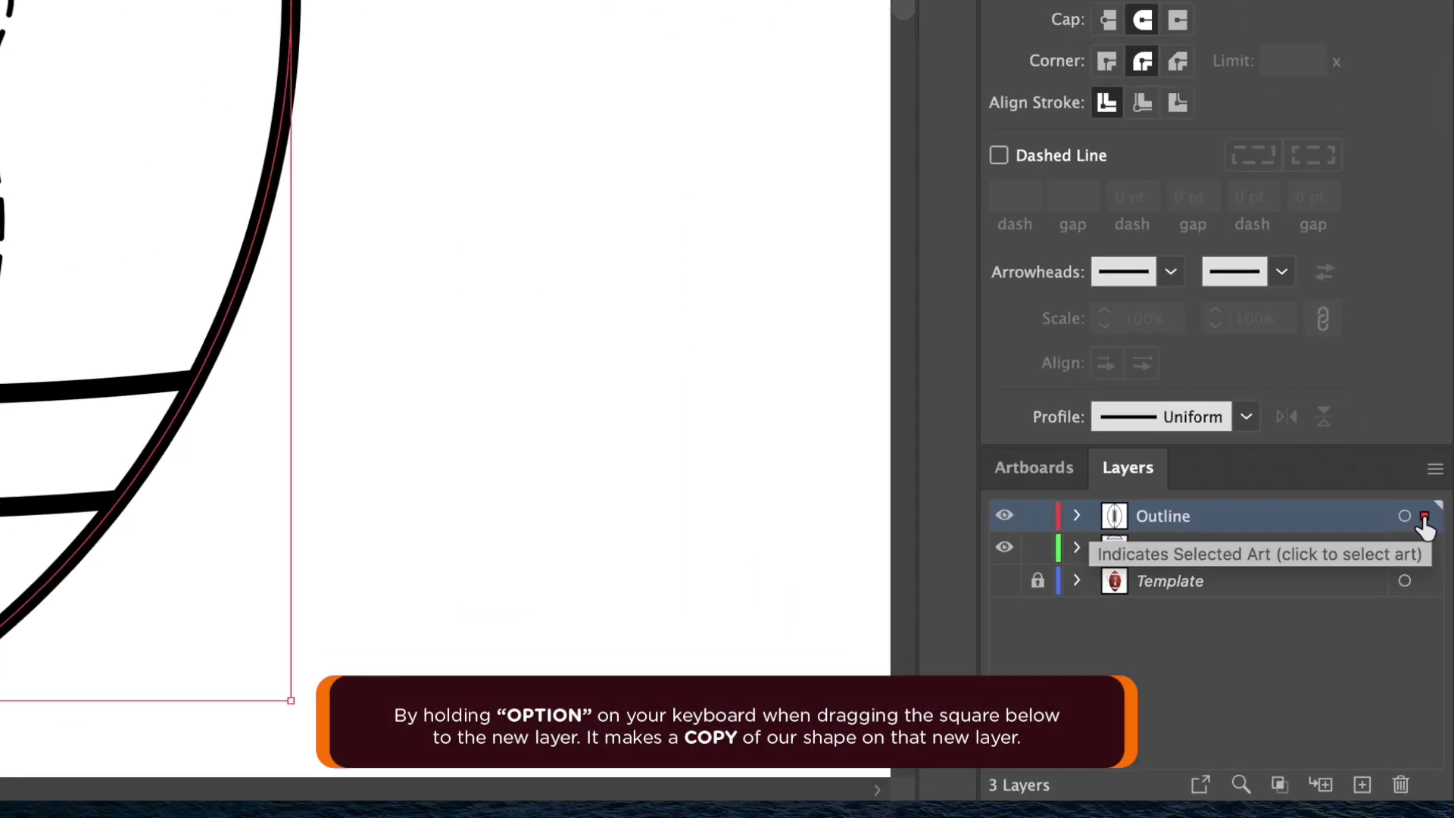
{"action": "left_click_drag", "start_coordinate": [1424, 518], "coordinate": [1430, 555]}
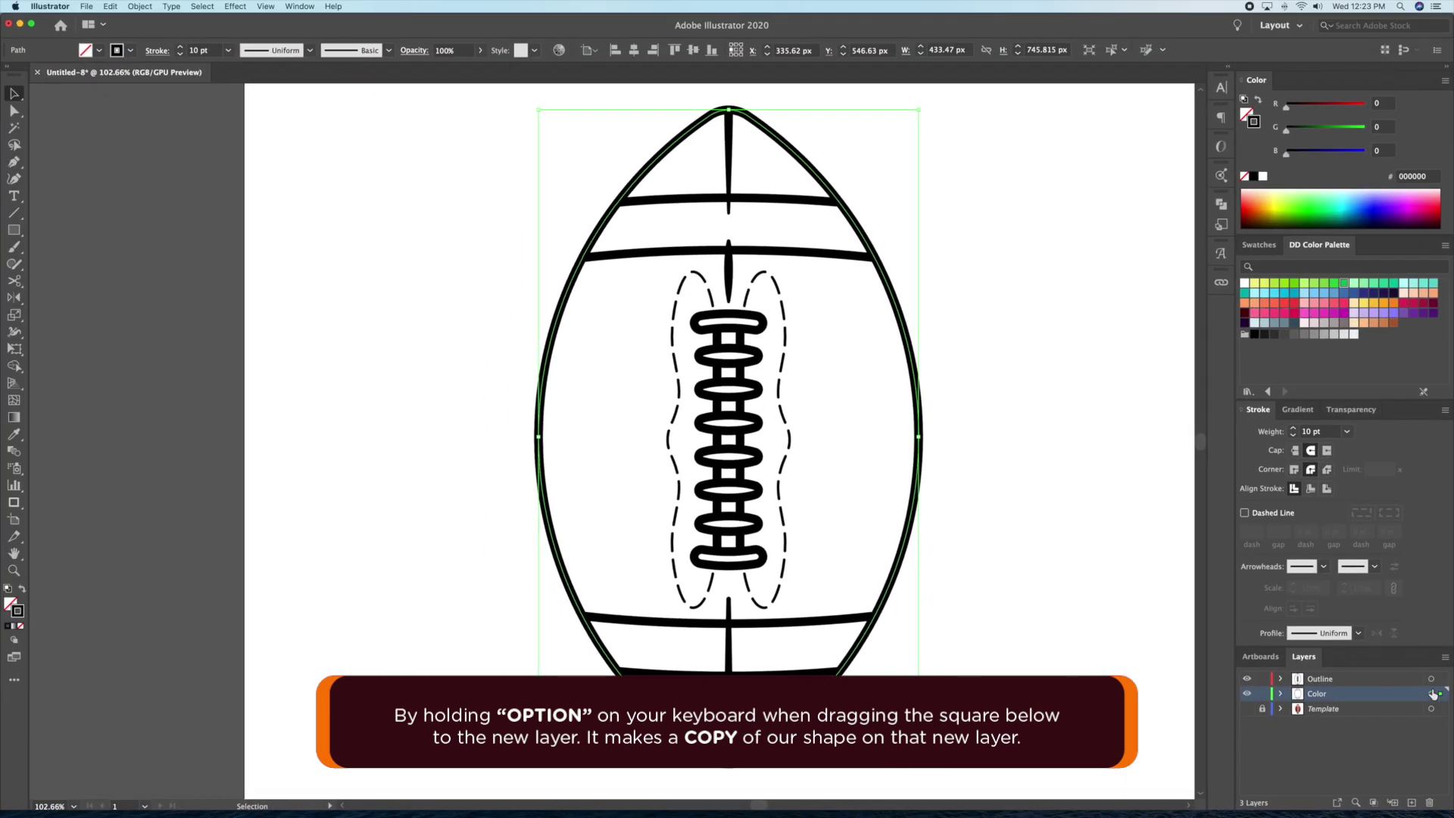
{"action": "left_click", "coordinate": [988, 605]}
Copy the lace group onto the Color layer and check the copies by toggling the Outline layer's visibility.
{"action": "key", "text": "z"}
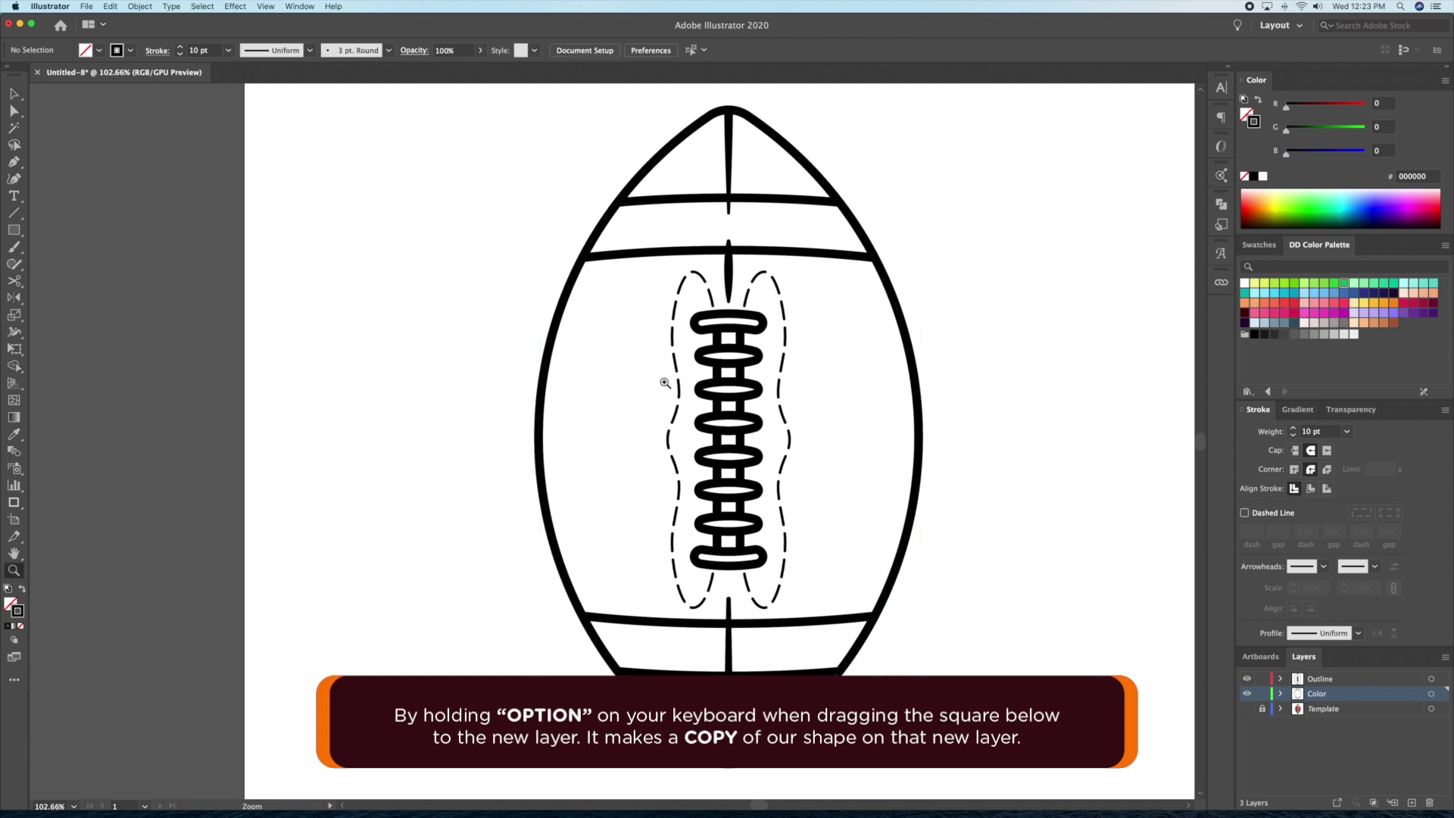
{"action": "left_click_drag", "start_coordinate": [661, 379], "coordinate": [704, 379]}
{"action": "left_click_drag", "start_coordinate": [812, 292], "coordinate": [695, 627]}
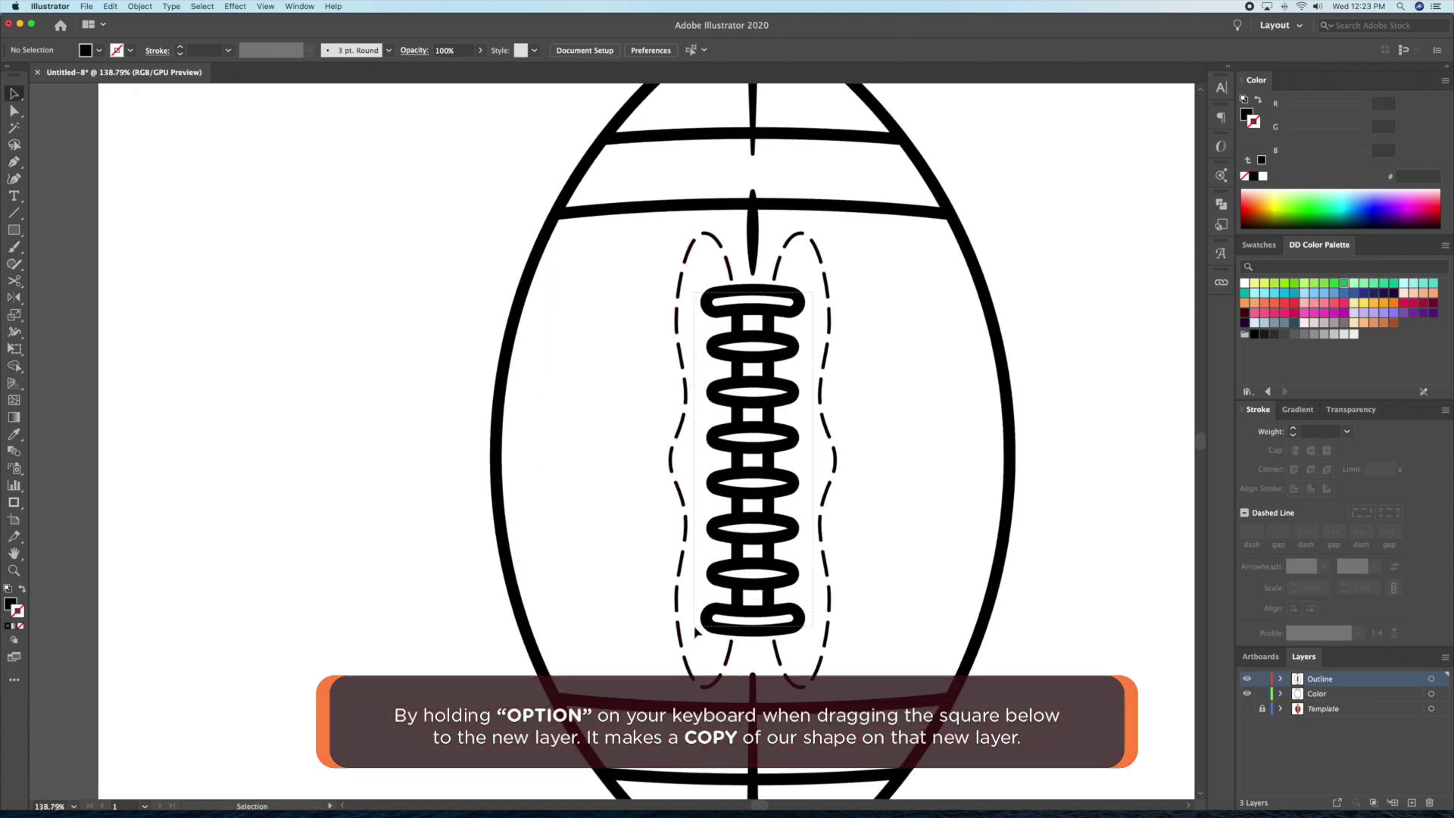
{"action": "left_click", "coordinate": [767, 608]}
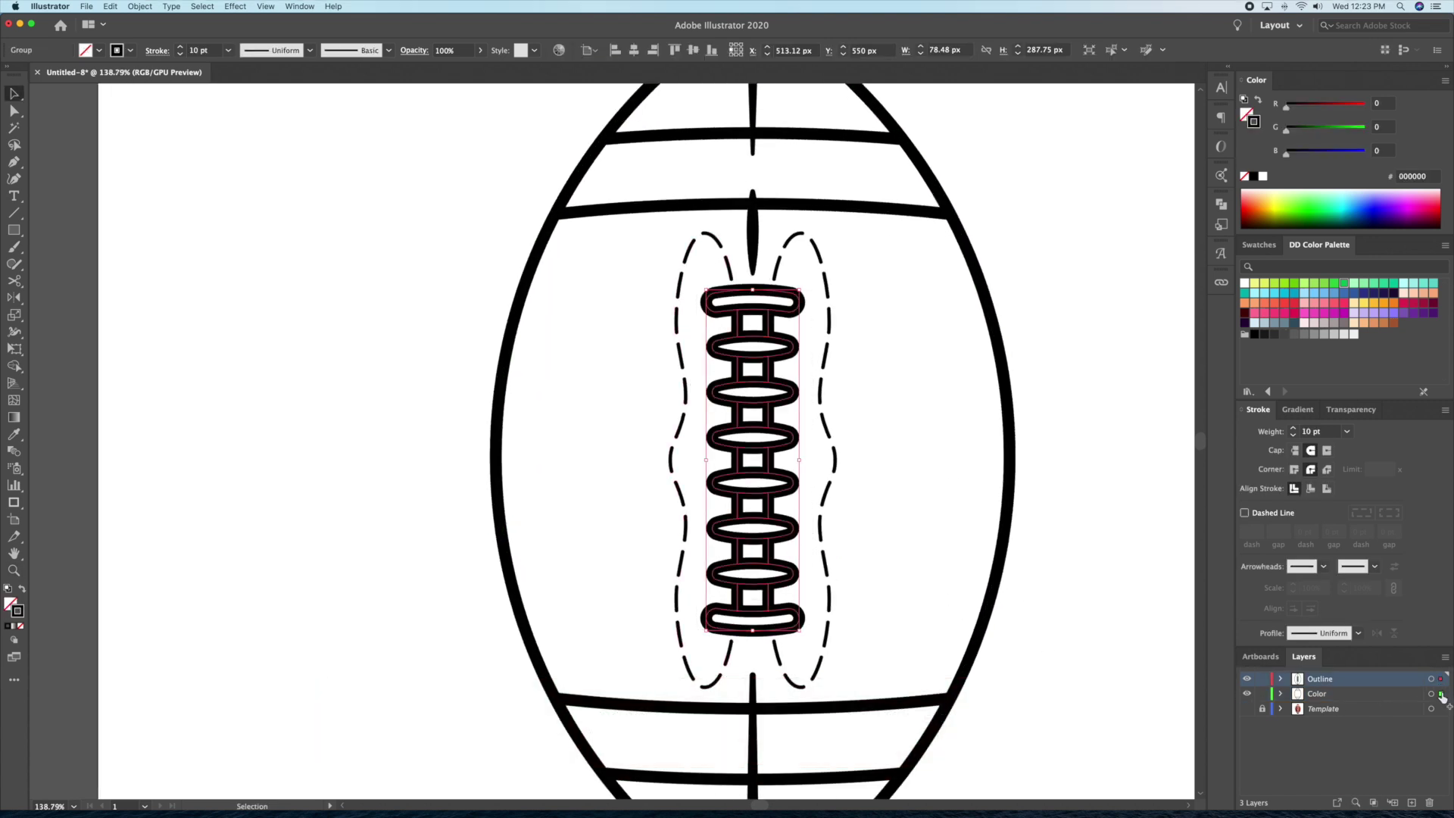
{"action": "left_click_drag", "start_coordinate": [1442, 698], "coordinate": [1441, 694]}
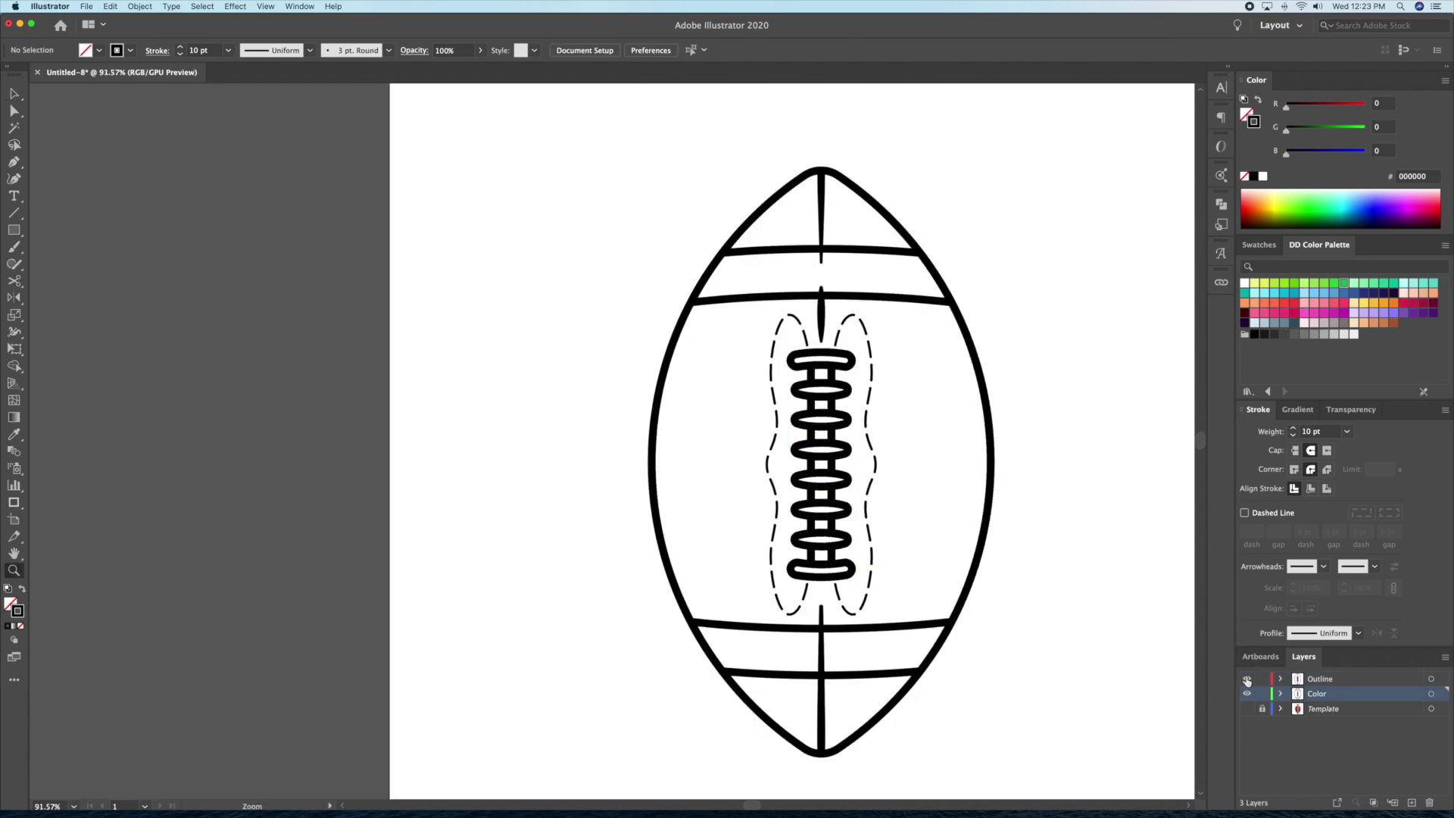
{"action": "left_click", "coordinate": [1247, 679]}
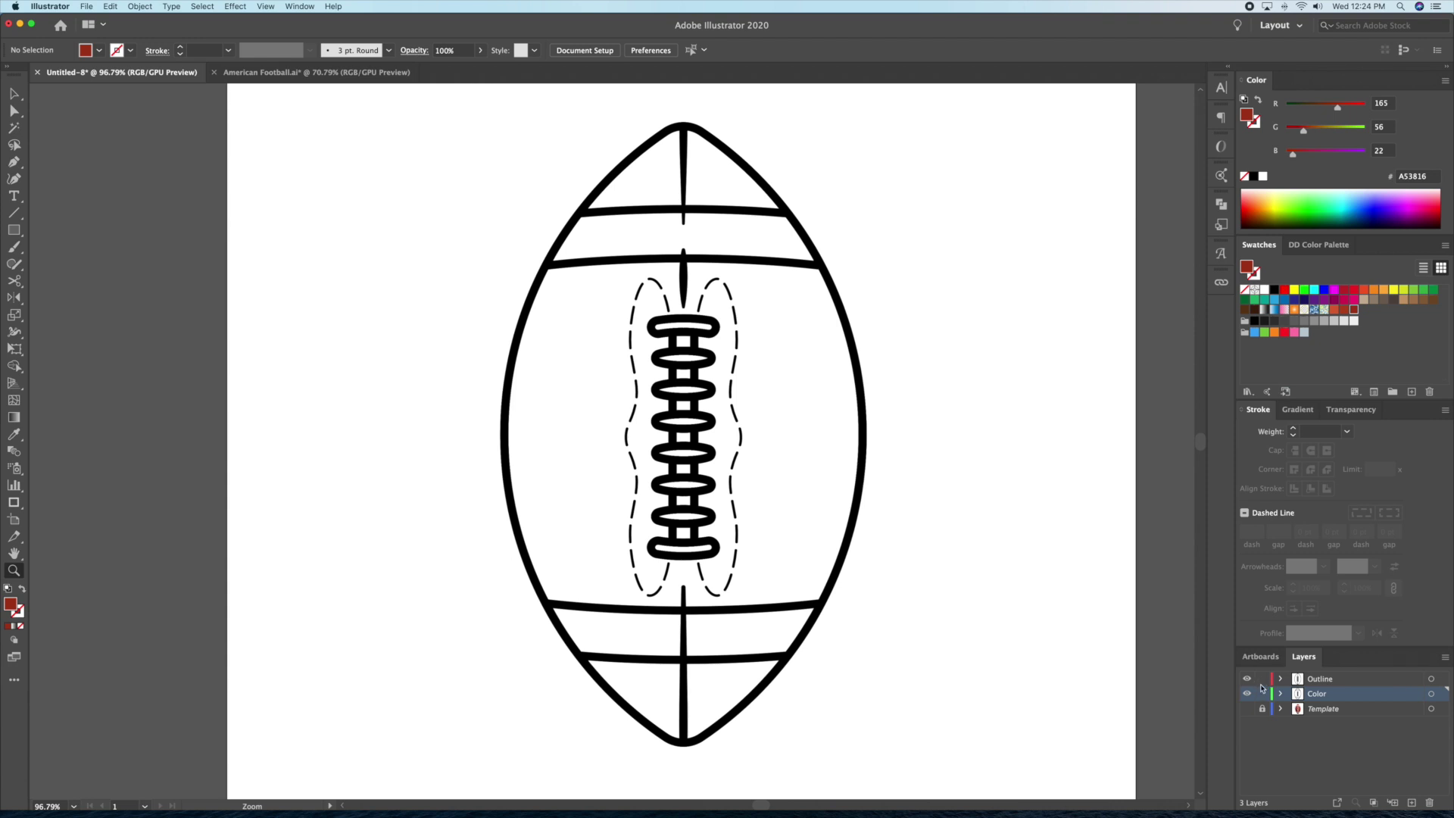
Lock the Outline layer and give the ball's outer contour on the Color layer an orange DA6434 fill without a stroke.
{"action": "left_click", "coordinate": [1262, 679]}
{"action": "key", "text": "v"}
{"action": "left_click", "coordinate": [837, 585]}
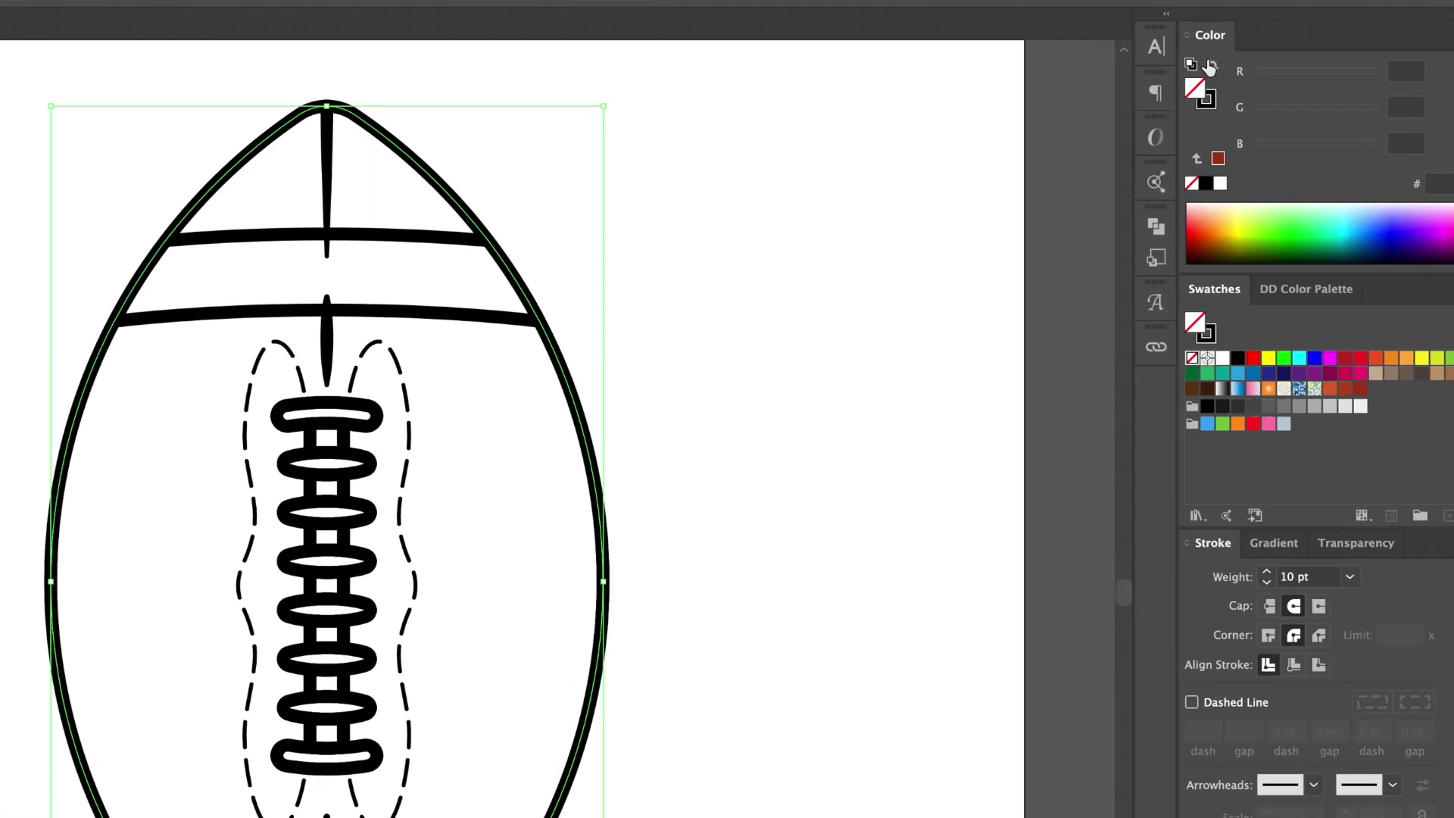
{"action": "left_click", "coordinate": [1214, 69]}
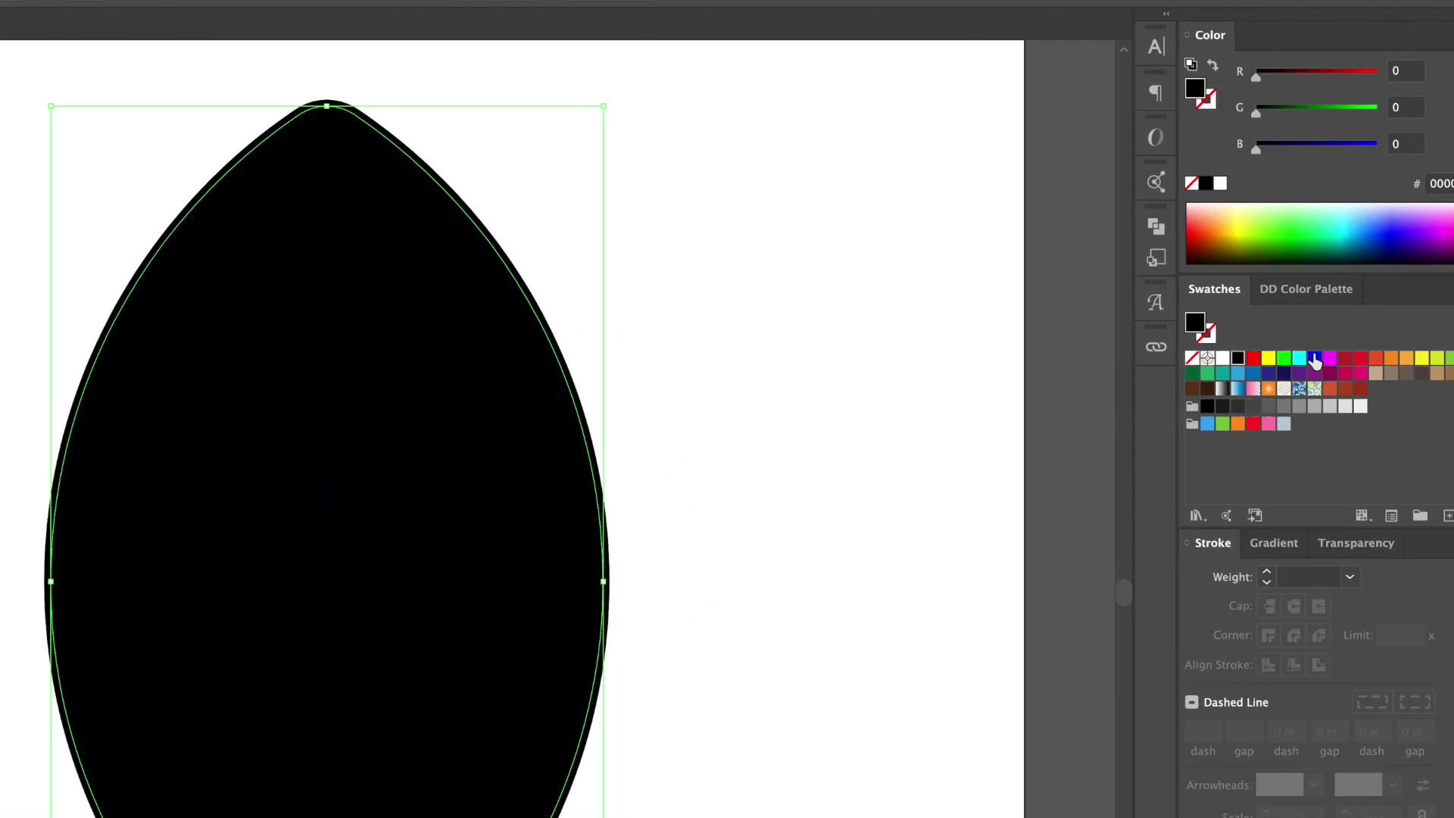
{"action": "left_click", "coordinate": [1330, 390]}
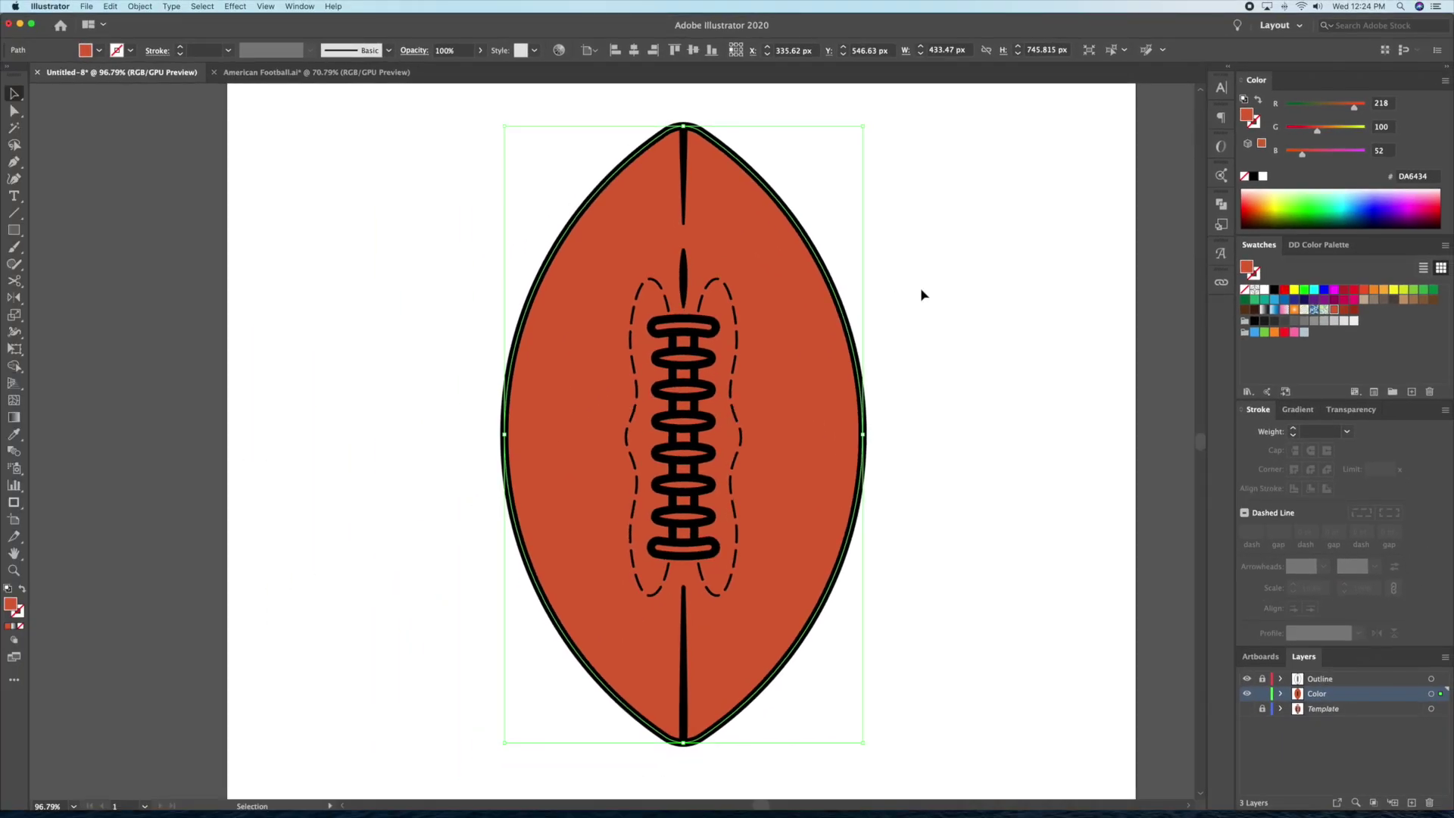
{"action": "left_click", "coordinate": [909, 278]}
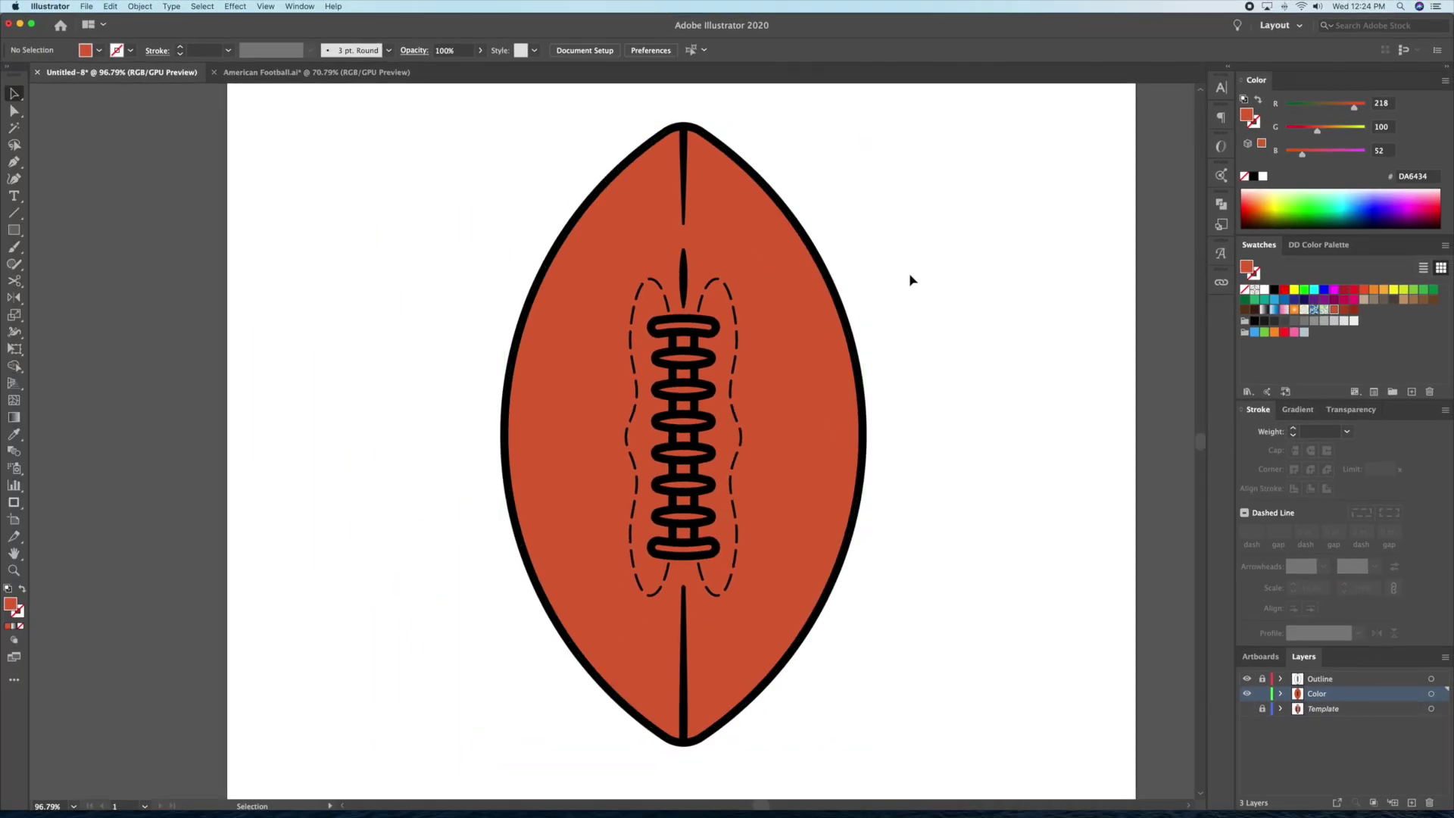
Send the orange ball shape to the back of the Color layer, behind the stripes and laces.
{"action": "scroll", "coordinate": [908, 279], "scroll_direction": "left", "scroll_amount": 2}
{"action": "left_click", "coordinate": [839, 330]}
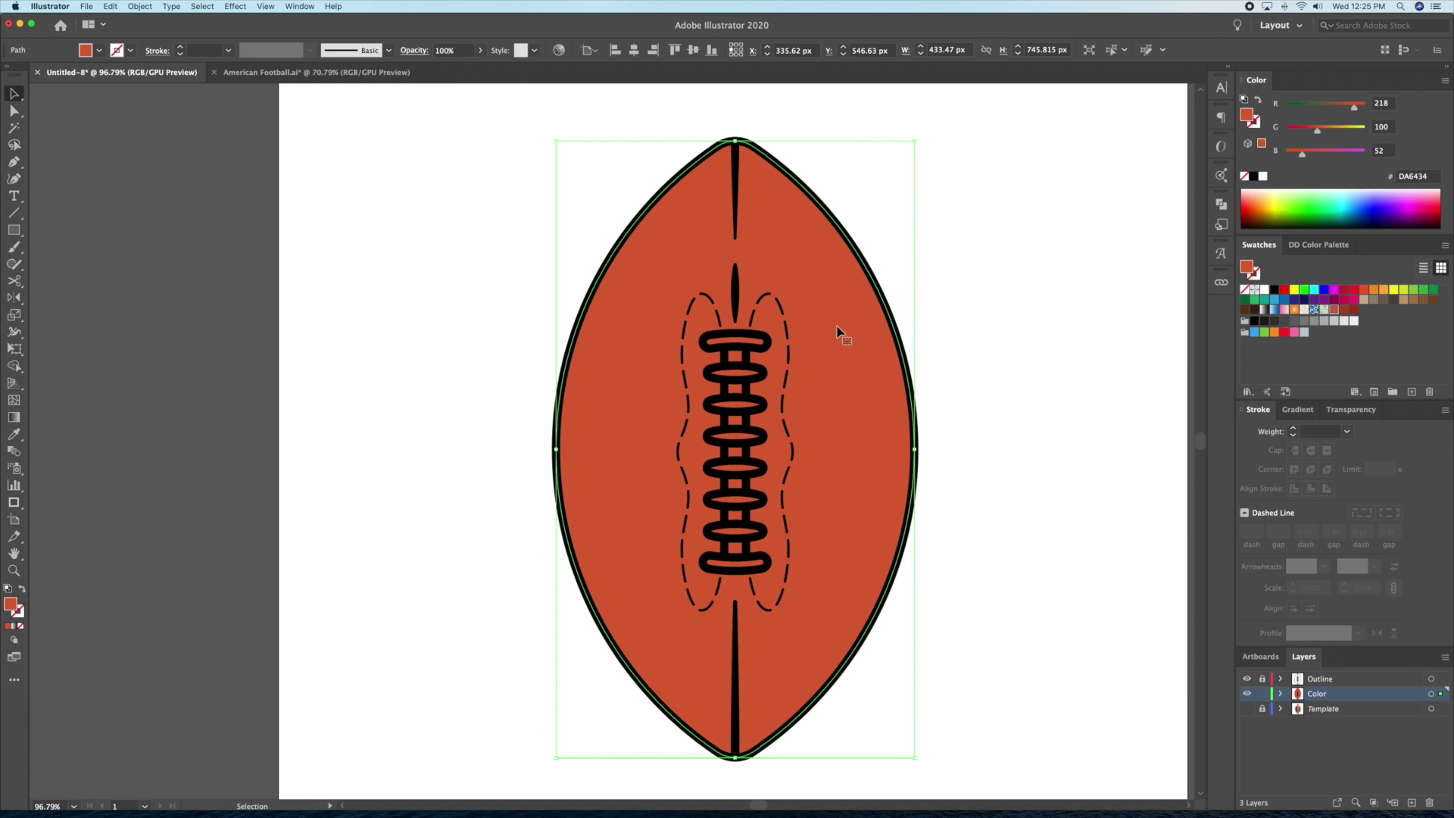
{"action": "right_click", "coordinate": [839, 330]}
{"action": "mouse_move", "coordinate": [878, 528]}
{"action": "left_click", "coordinate": [987, 562]}
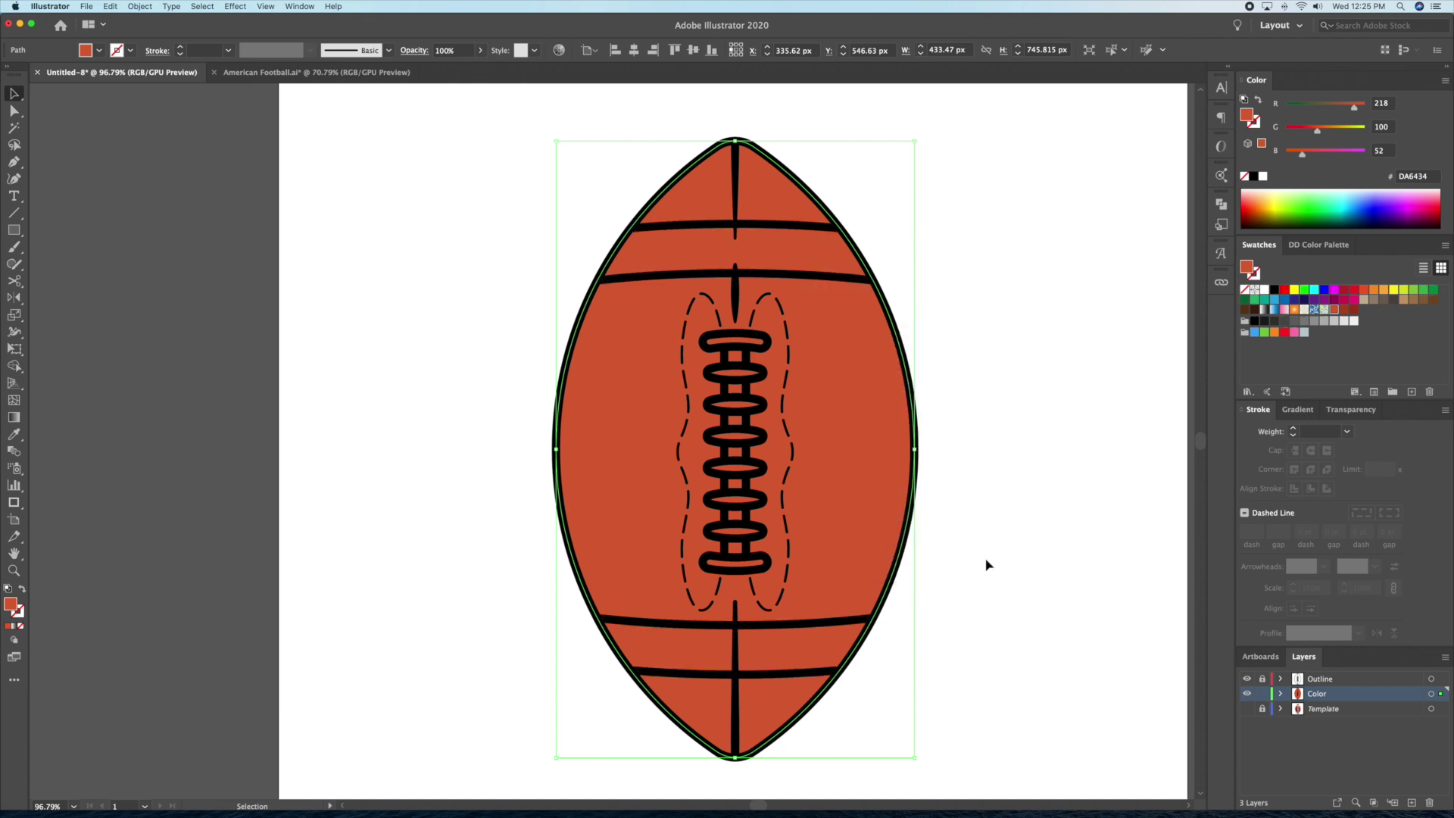
{"action": "left_click", "coordinate": [987, 565]}
Fill the upper and lower stripe shapes with white FFFFFF and remove their stroke.
{"action": "left_click", "coordinate": [821, 280]}
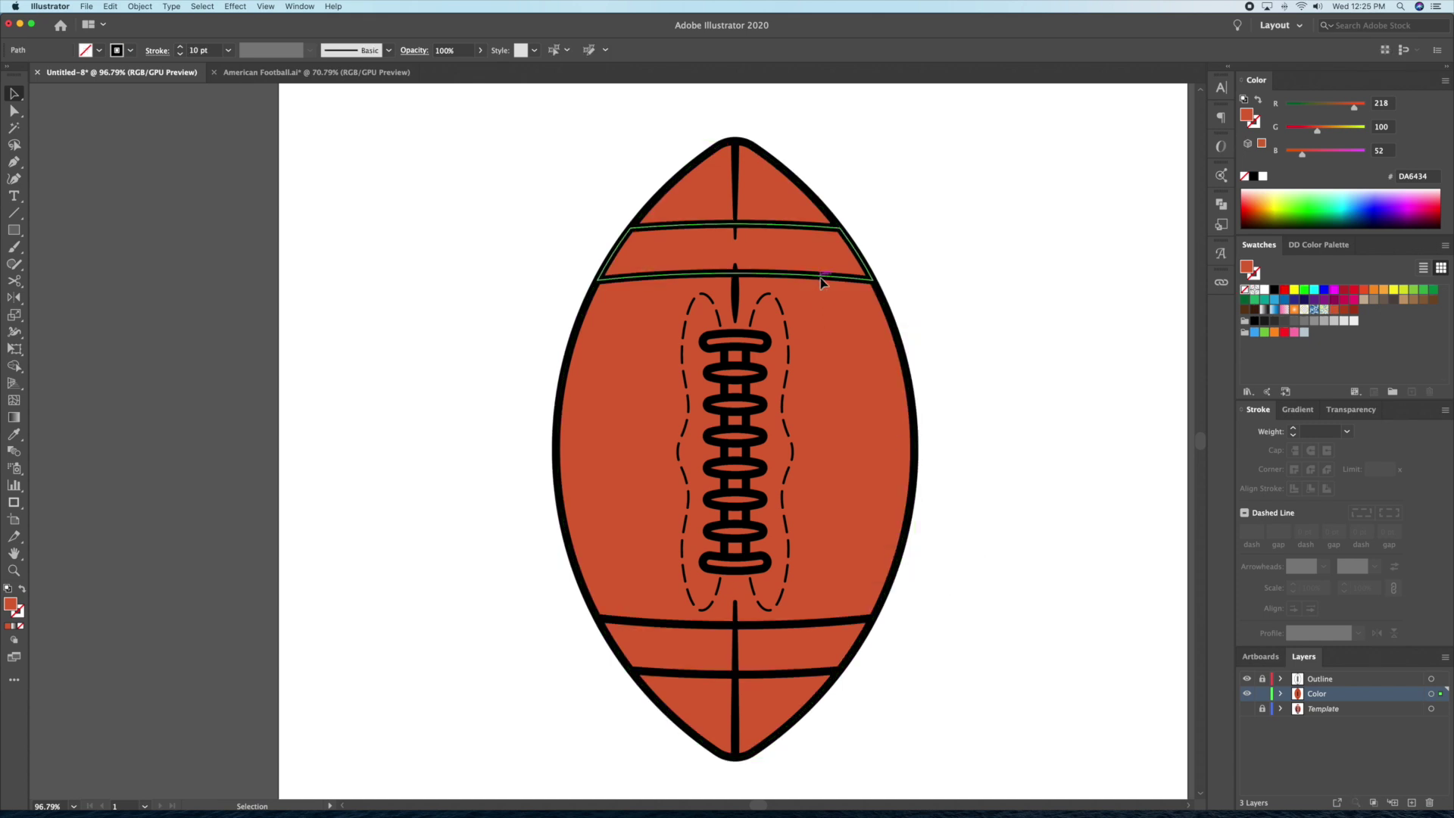
{"action": "left_click", "coordinate": [802, 623], "text": "shift"}
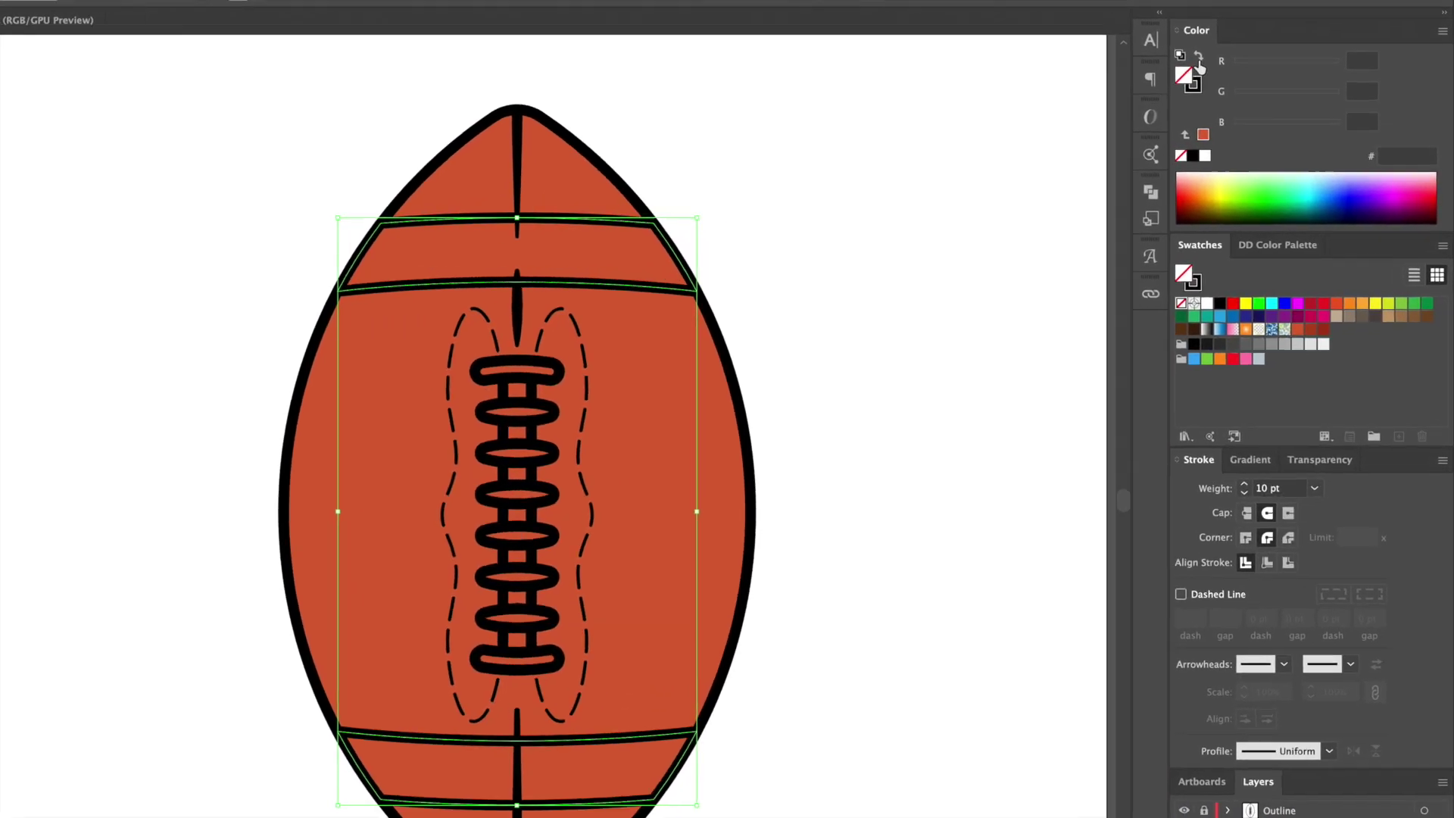
{"action": "left_click", "coordinate": [1199, 59]}
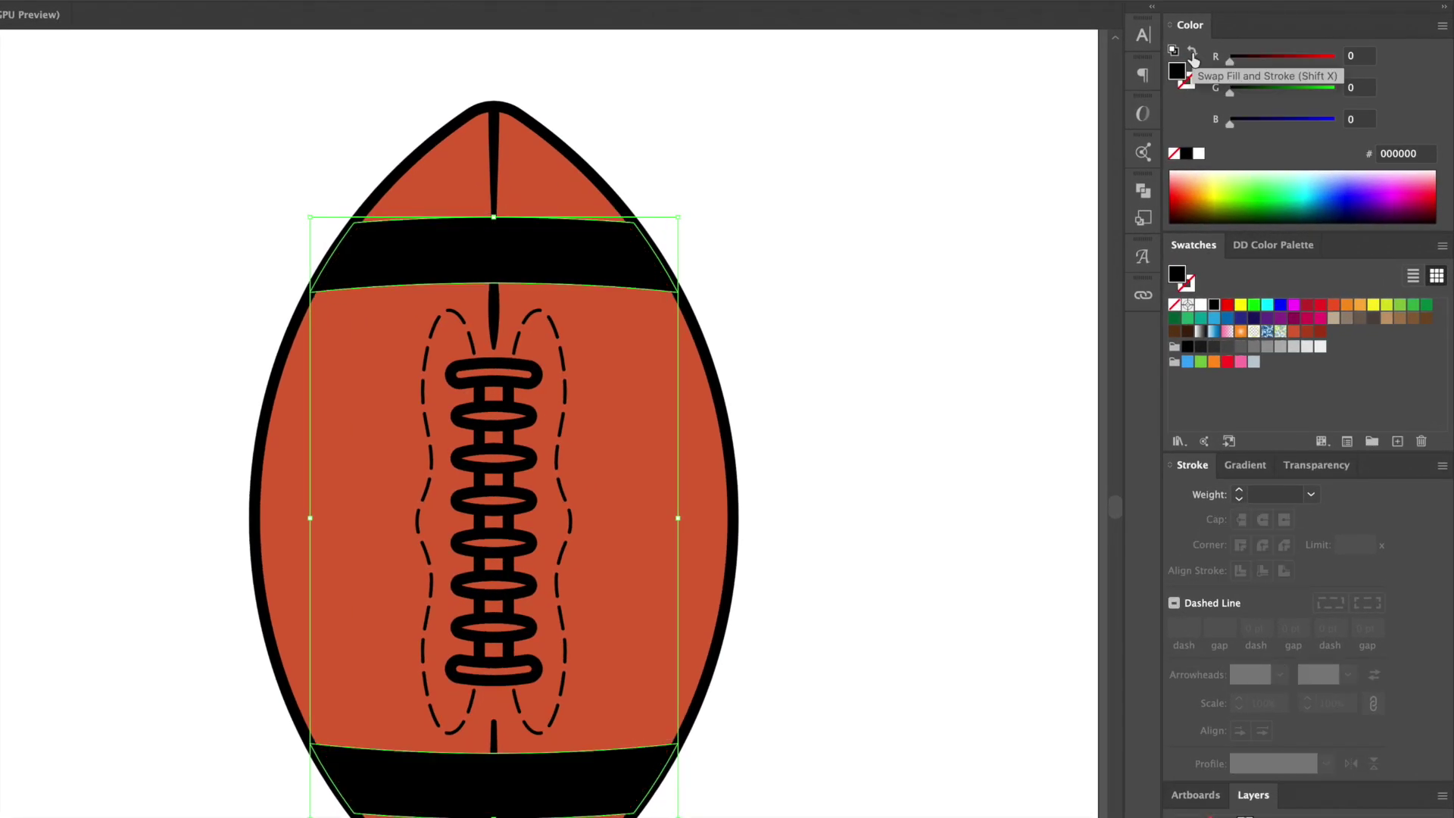
{"action": "left_click", "coordinate": [1199, 153]}
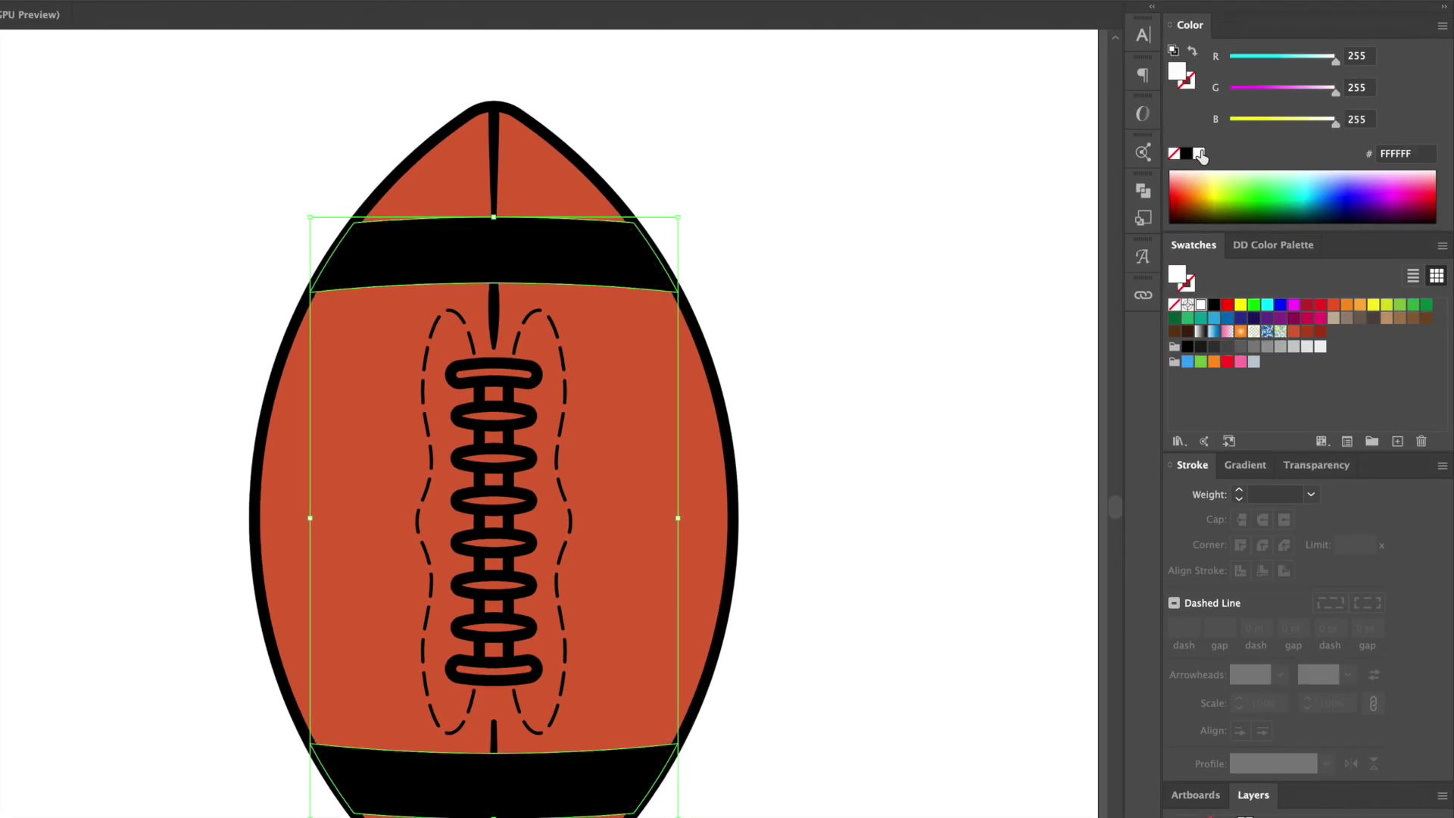
{"action": "left_click", "coordinate": [761, 198]}
{"action": "left_click_drag", "start_coordinate": [753, 196], "coordinate": [759, 159]}
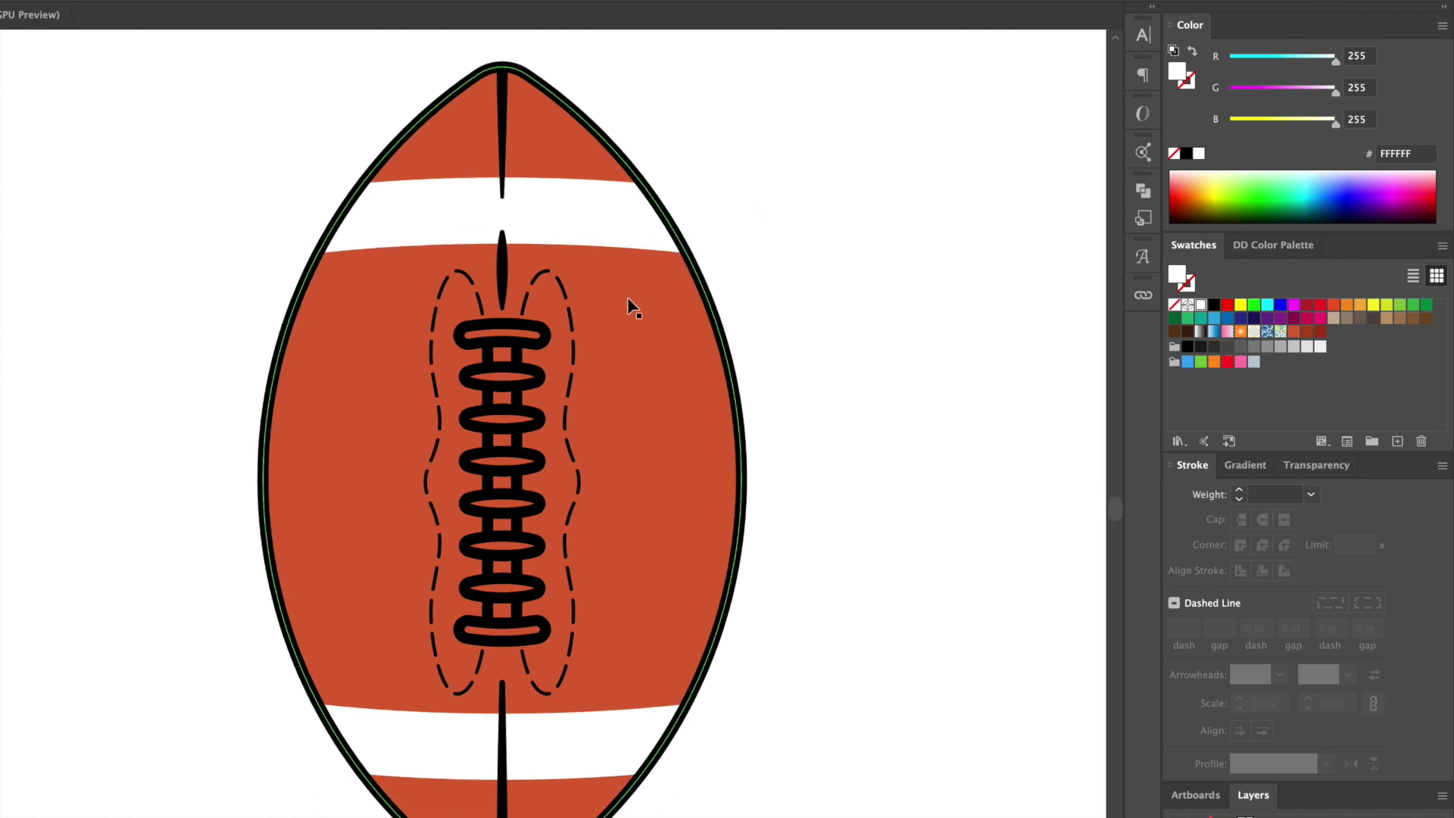
Fill the lace group on the Color layer with light grey and remove its stroke.
{"action": "left_click", "coordinate": [533, 344]}
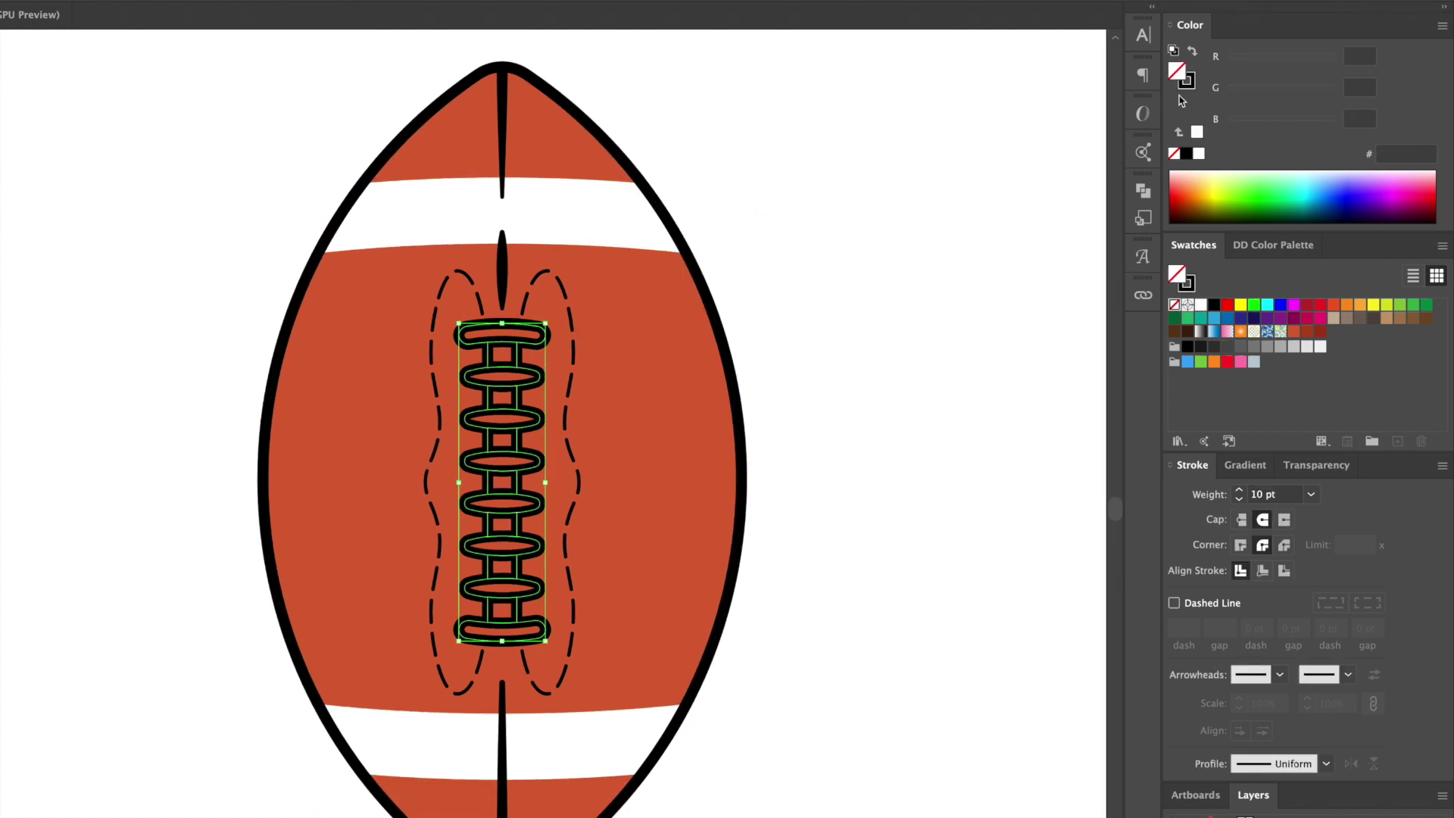
{"action": "left_click", "coordinate": [1194, 53]}
{"action": "left_click", "coordinate": [1307, 346]}
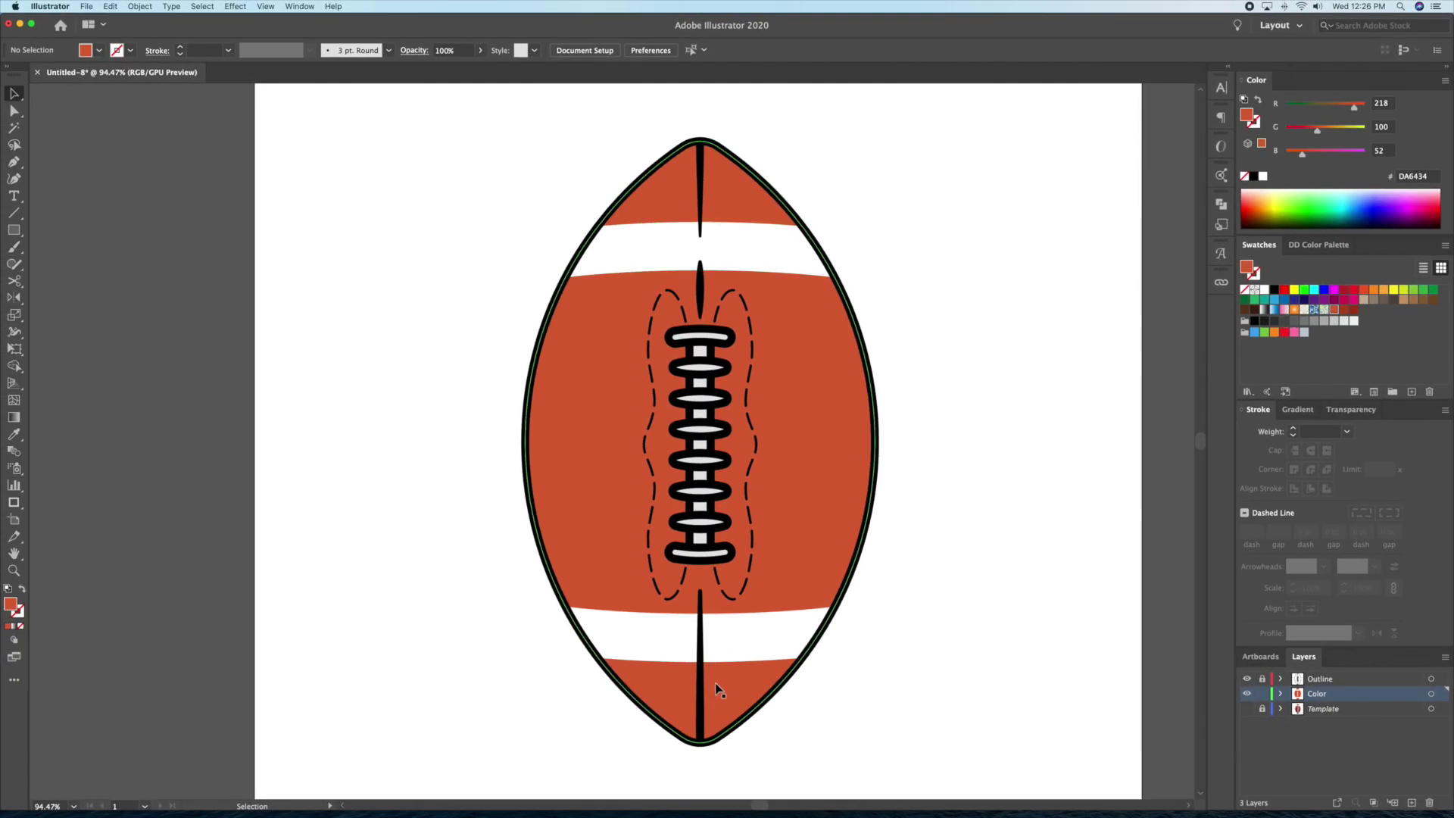
Draw a rectangle about 277 x 799 px from the ball's centre line over its right half and fill it with B3461F.
{"action": "left_click", "coordinate": [15, 232]}
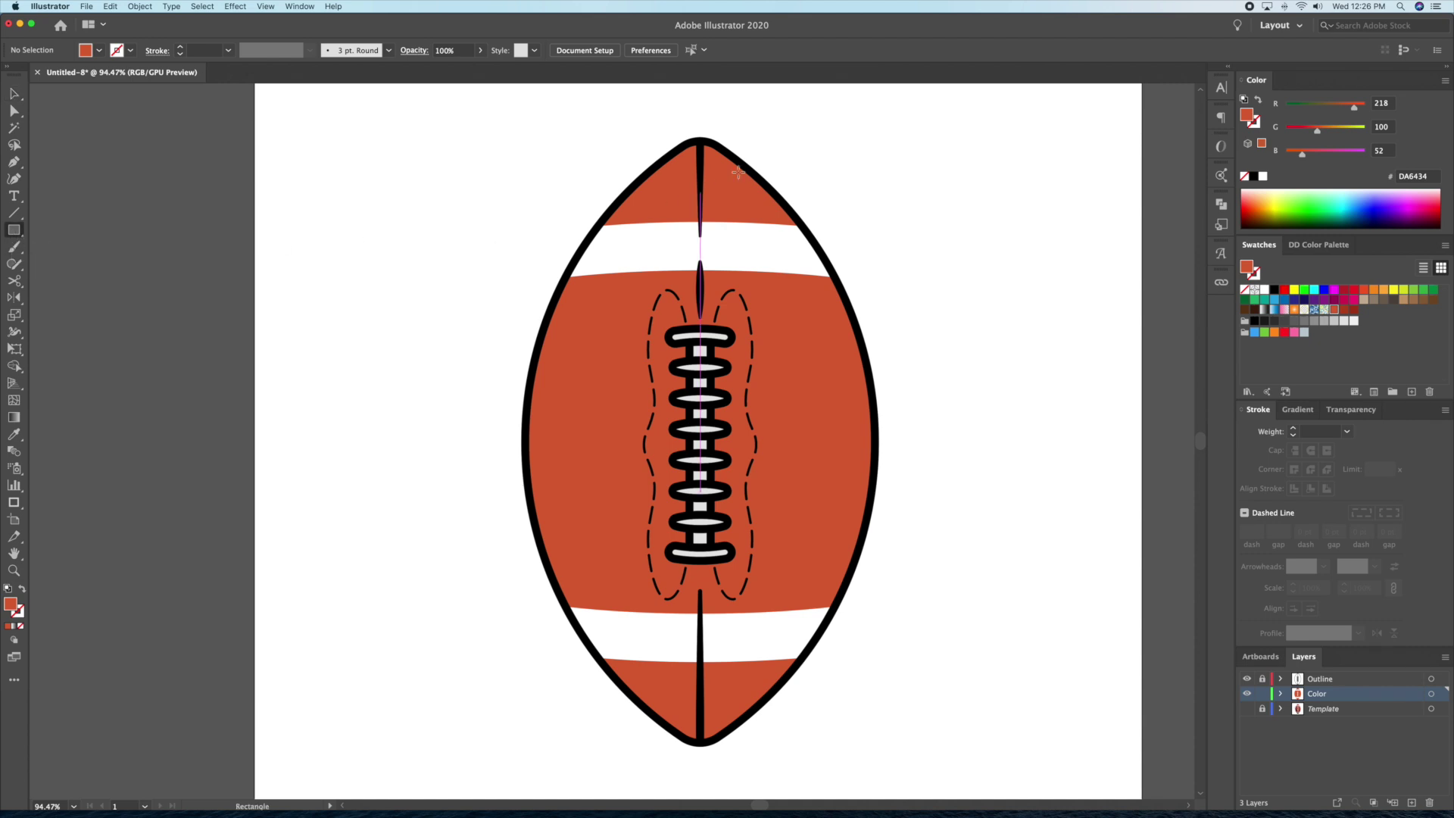
{"action": "left_click_drag", "start_coordinate": [923, 123], "coordinate": [701, 767]}
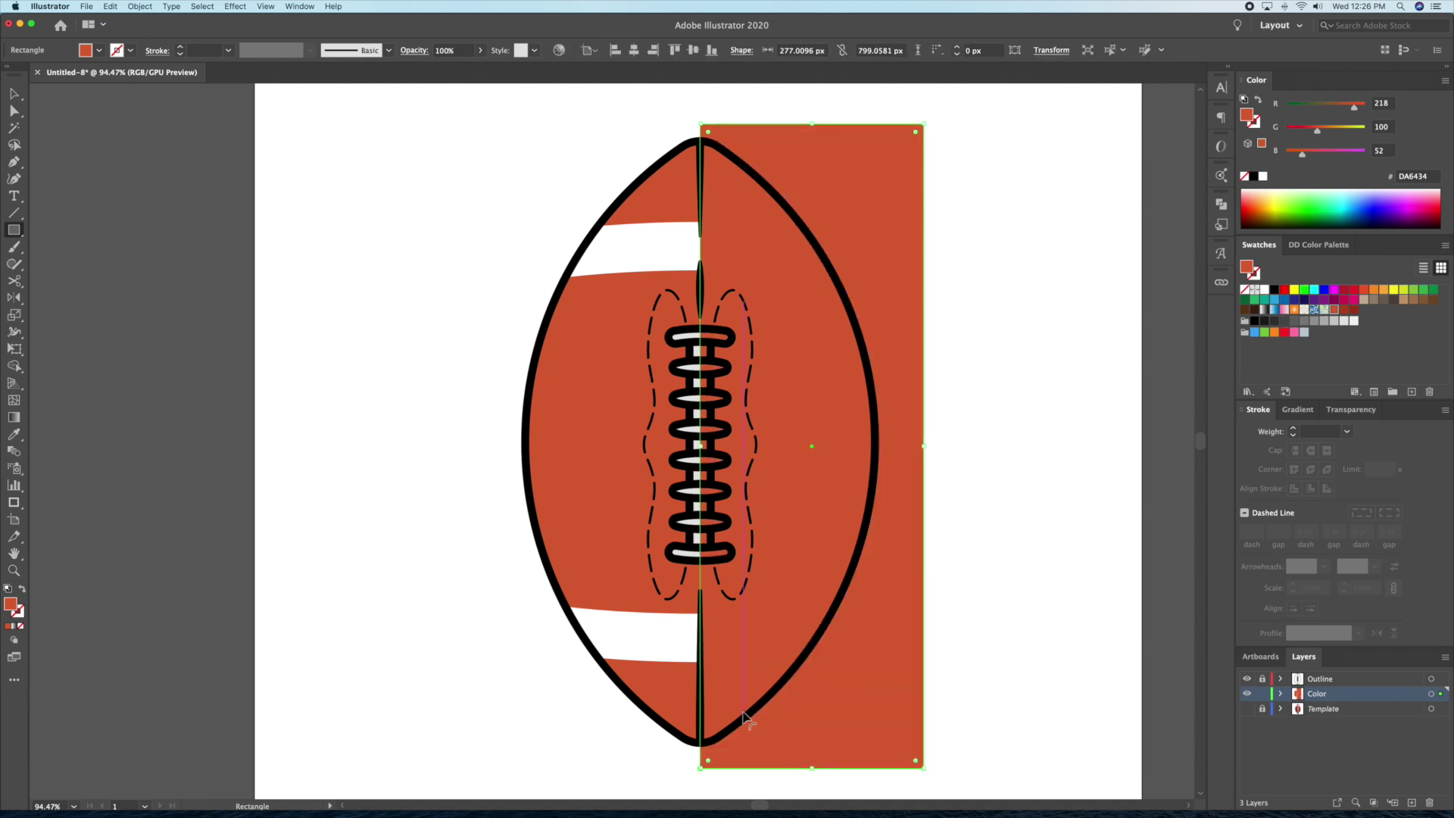
{"action": "key", "text": "v"}
{"action": "left_click", "coordinate": [1344, 311]}
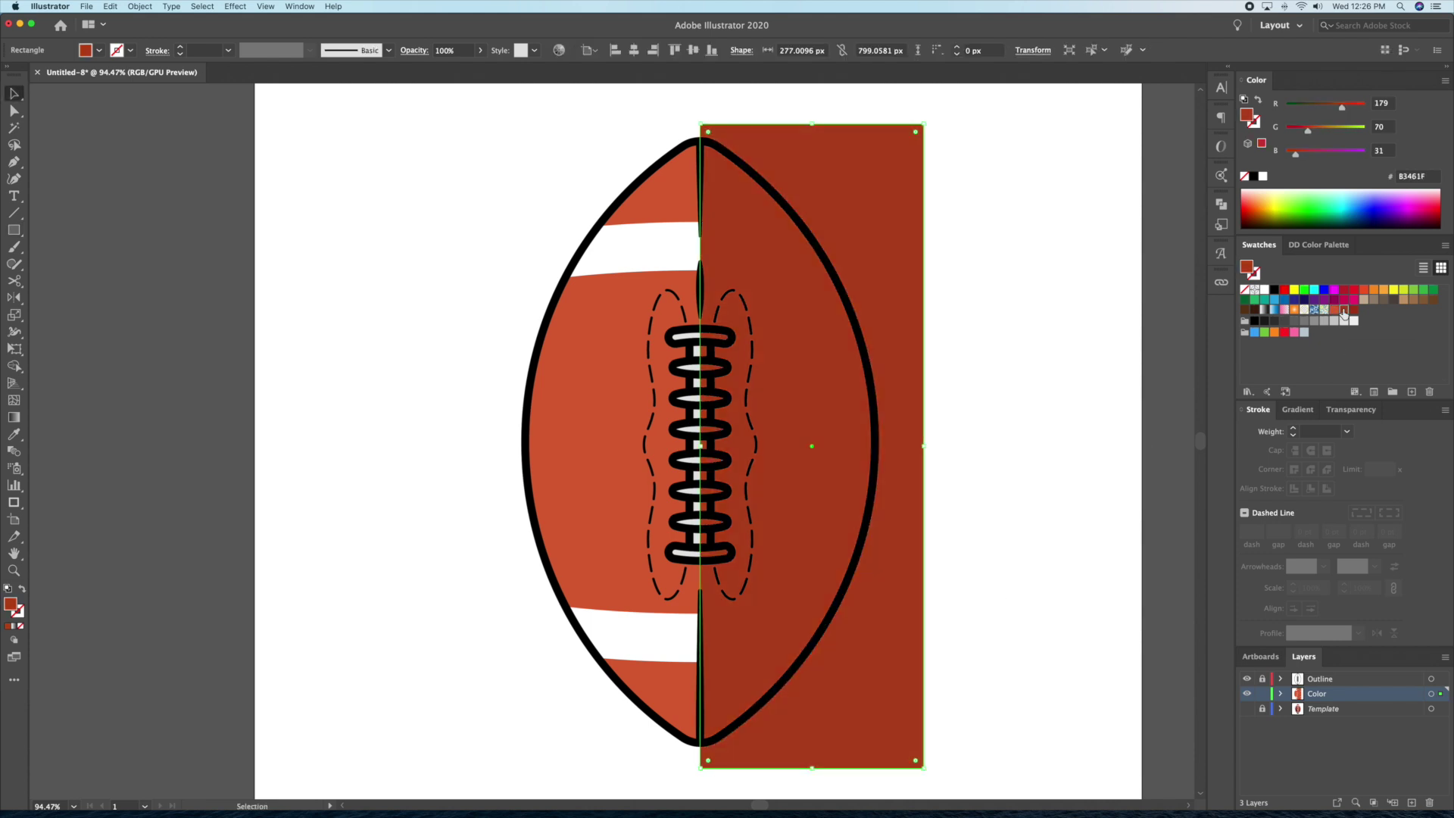
Trim away the part of the dark rectangle outside the ball with the Shape Builder tool.
{"action": "left_click", "coordinate": [594, 397], "text": "shift"}
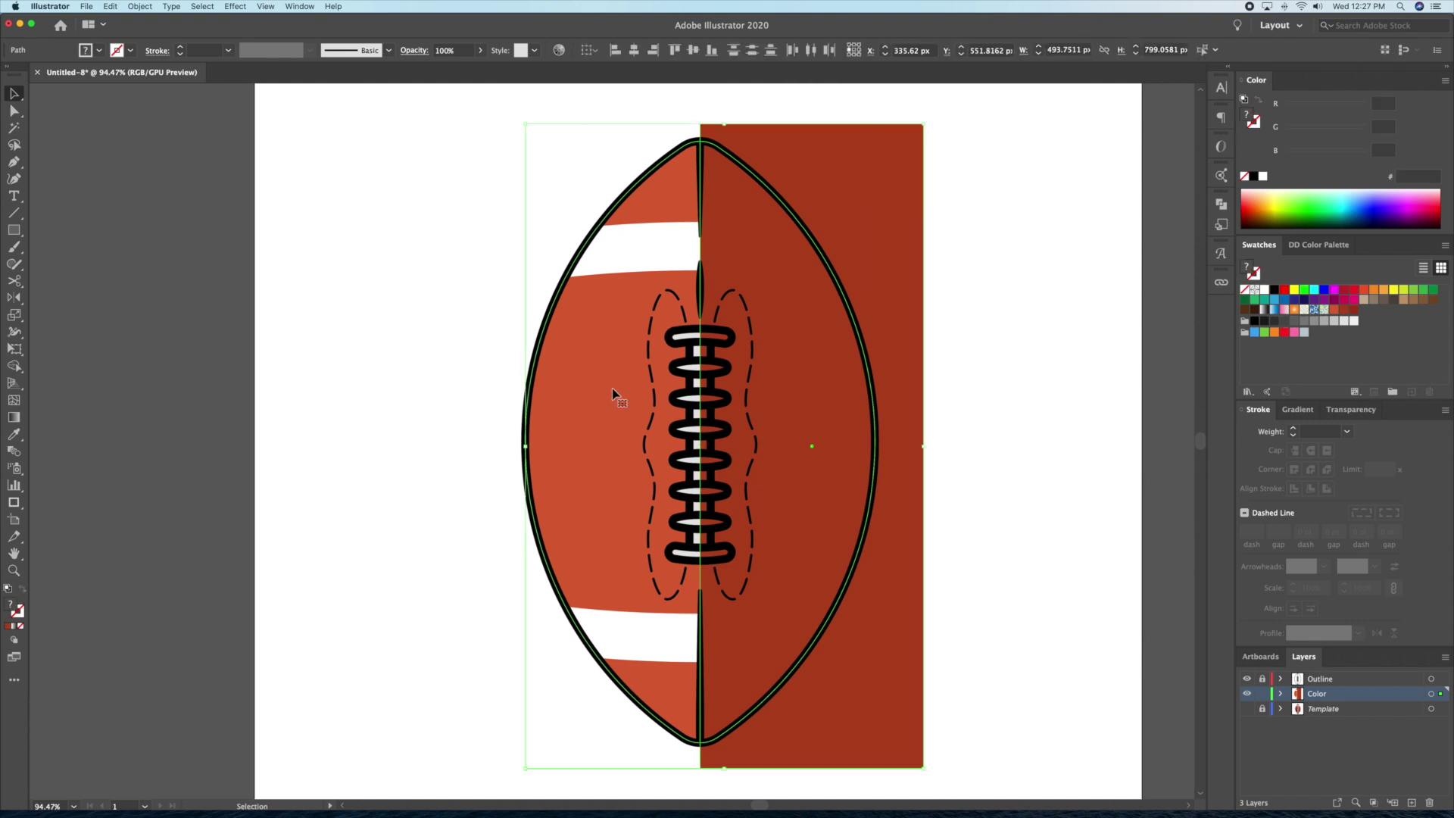
{"action": "left_click", "coordinate": [14, 365]}
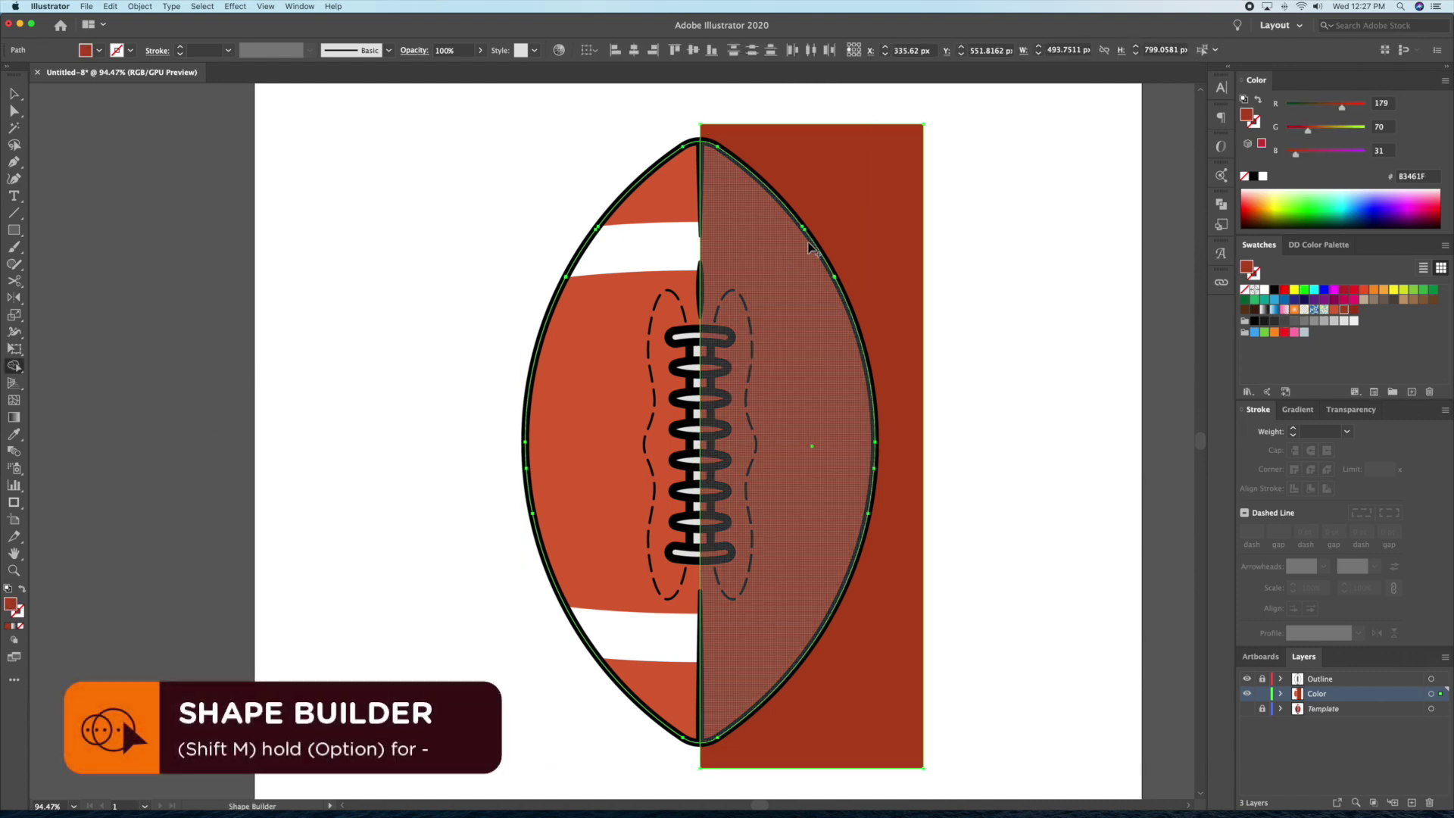
{"action": "left_click", "coordinate": [883, 209], "text": "alt"}
{"action": "key", "text": "v"}
Arrange the dark right-half shape behind the stripes and laces but in front of the orange ball shape.
{"action": "left_click", "coordinate": [822, 394]}
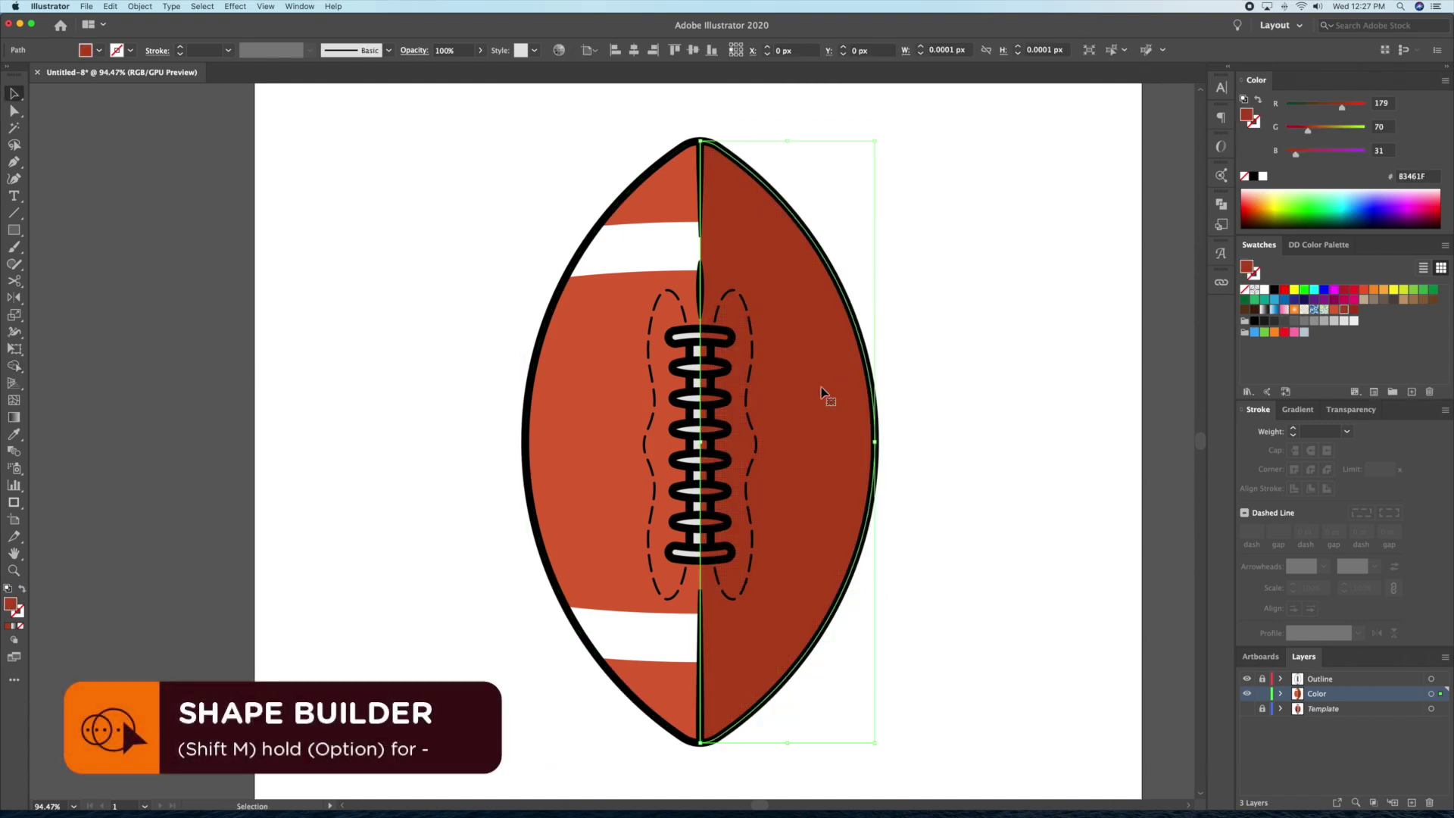
{"action": "key", "text": "super+bracketleft"}
{"action": "key", "text": "super+bracketleft"}
{"action": "key", "text": "super+bracketleft"}
{"action": "key", "text": "super+bracketleft"}
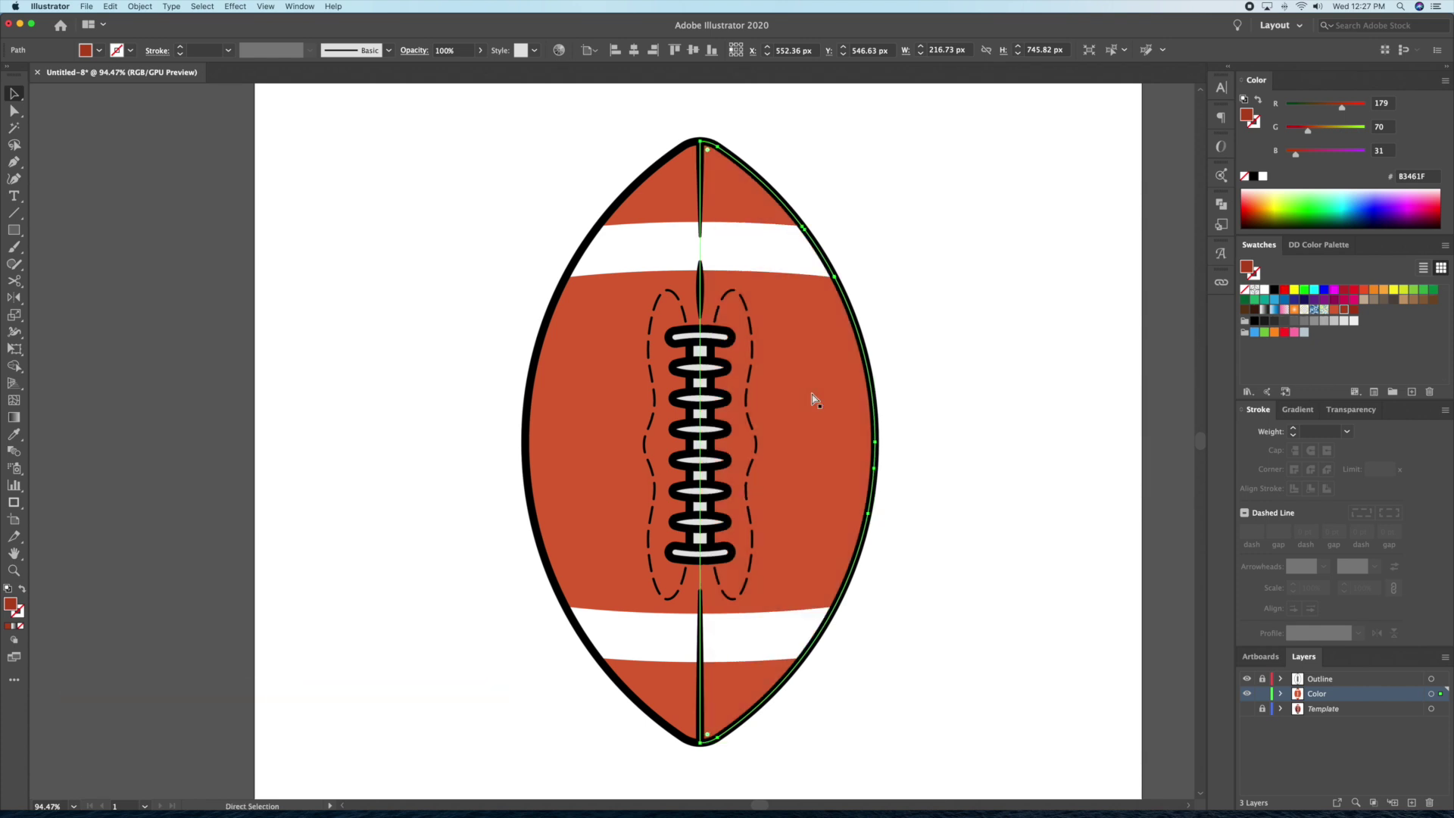
{"action": "key", "text": "super+bracketright"}
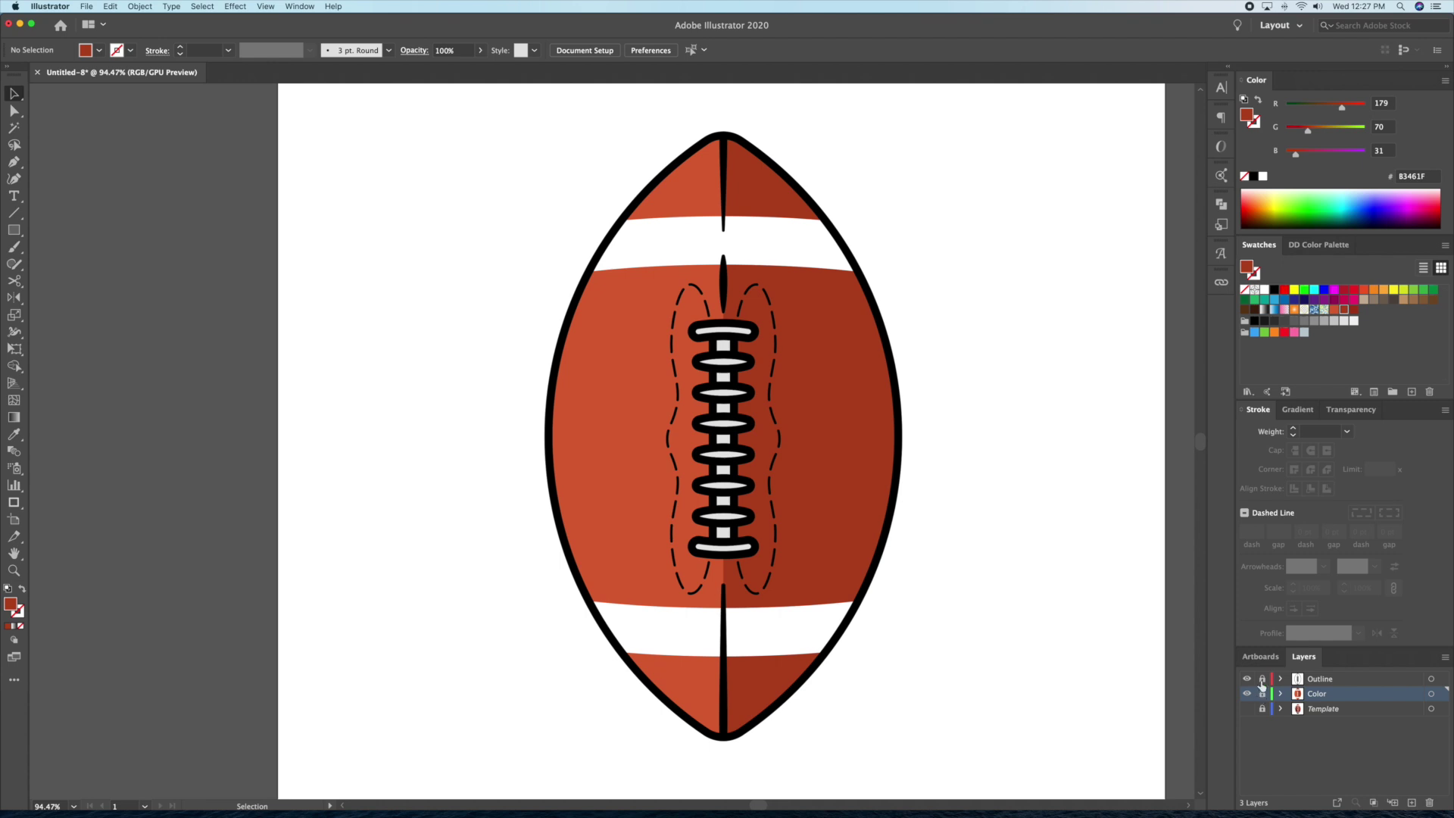
Offset the ball's outer contour on the Outline layer inward by -40 px.
{"action": "left_click", "coordinate": [561, 390]}
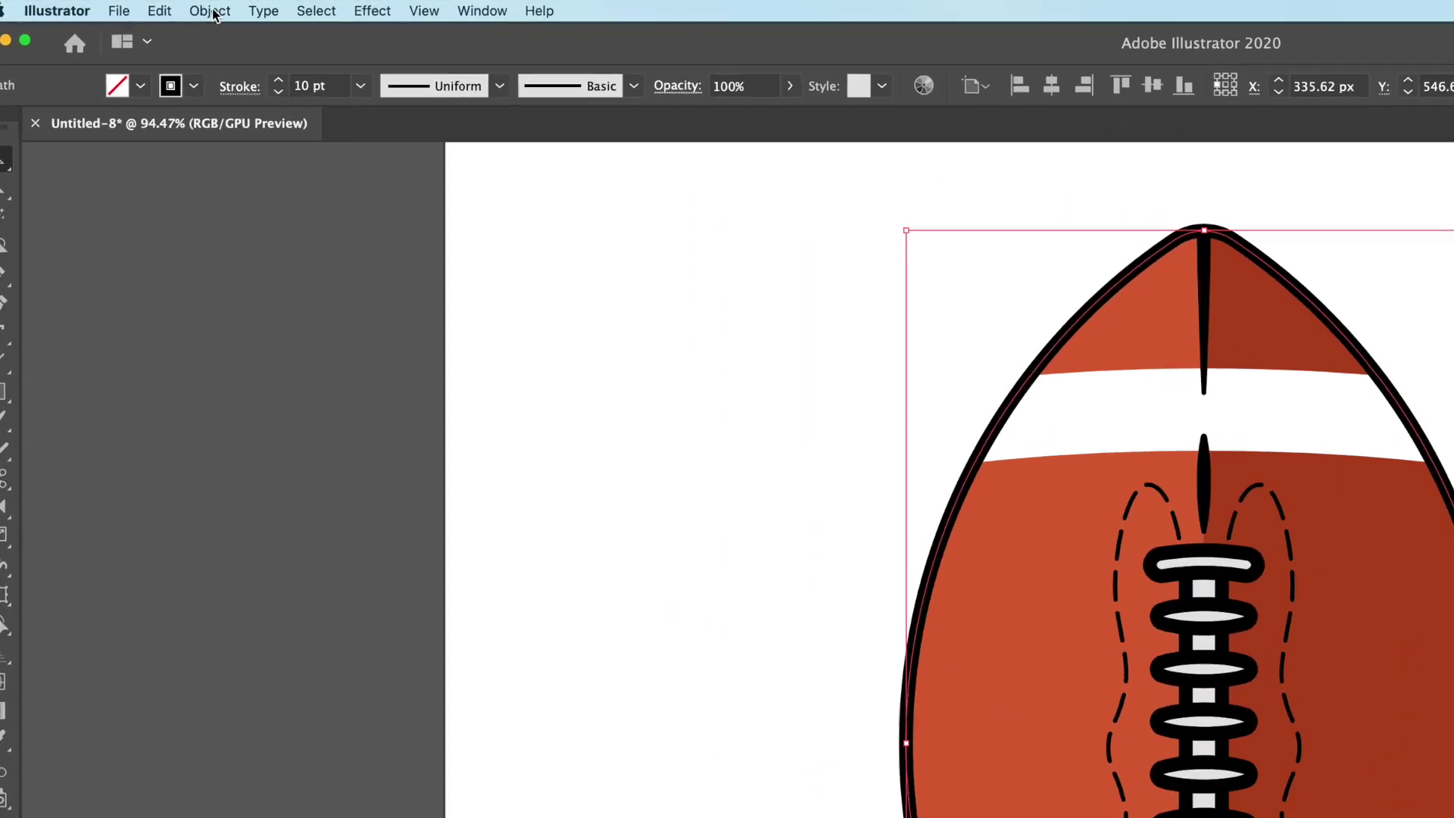
{"action": "left_click", "coordinate": [139, 6]}
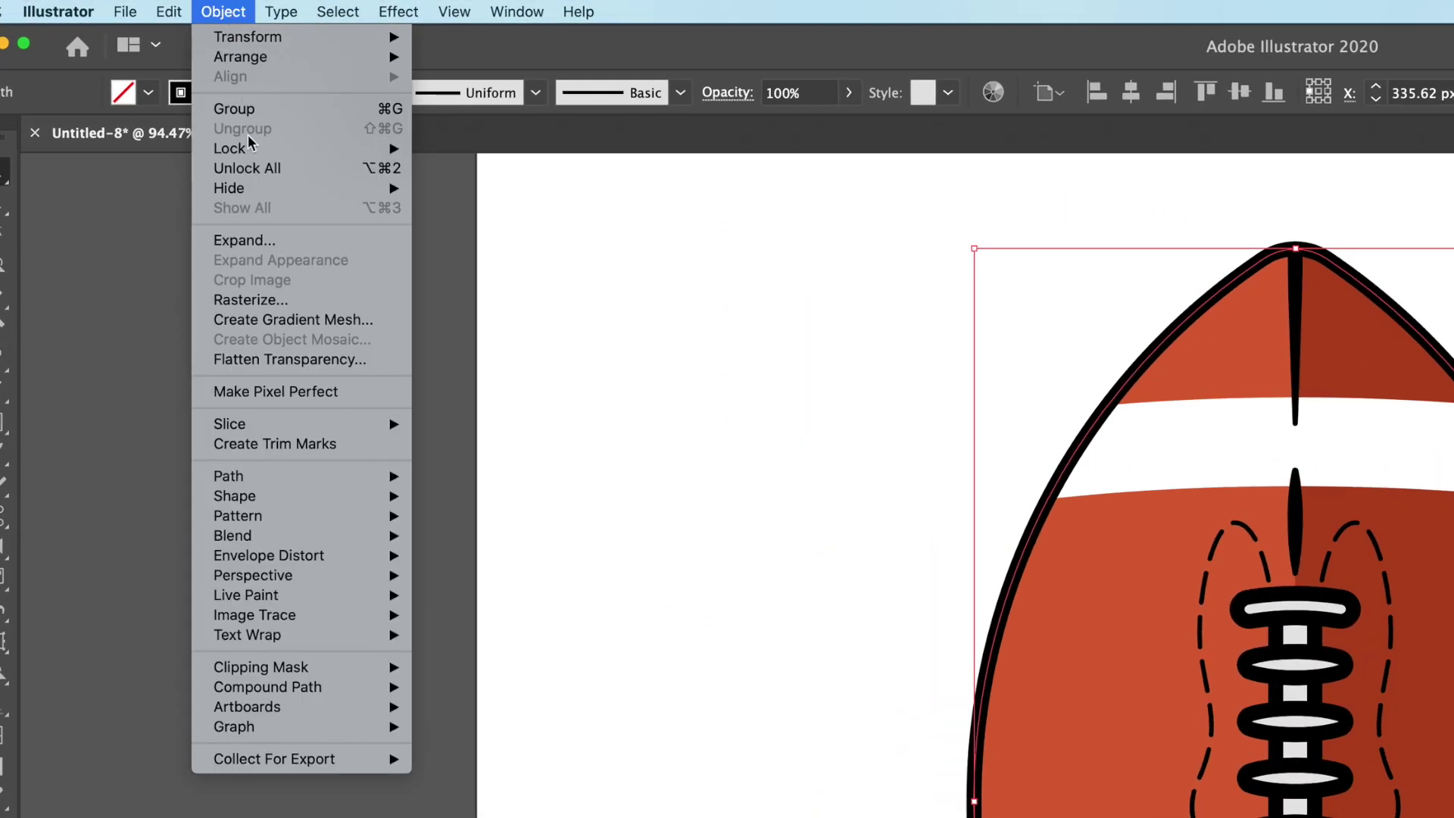
{"action": "mouse_move", "coordinate": [190, 258]}
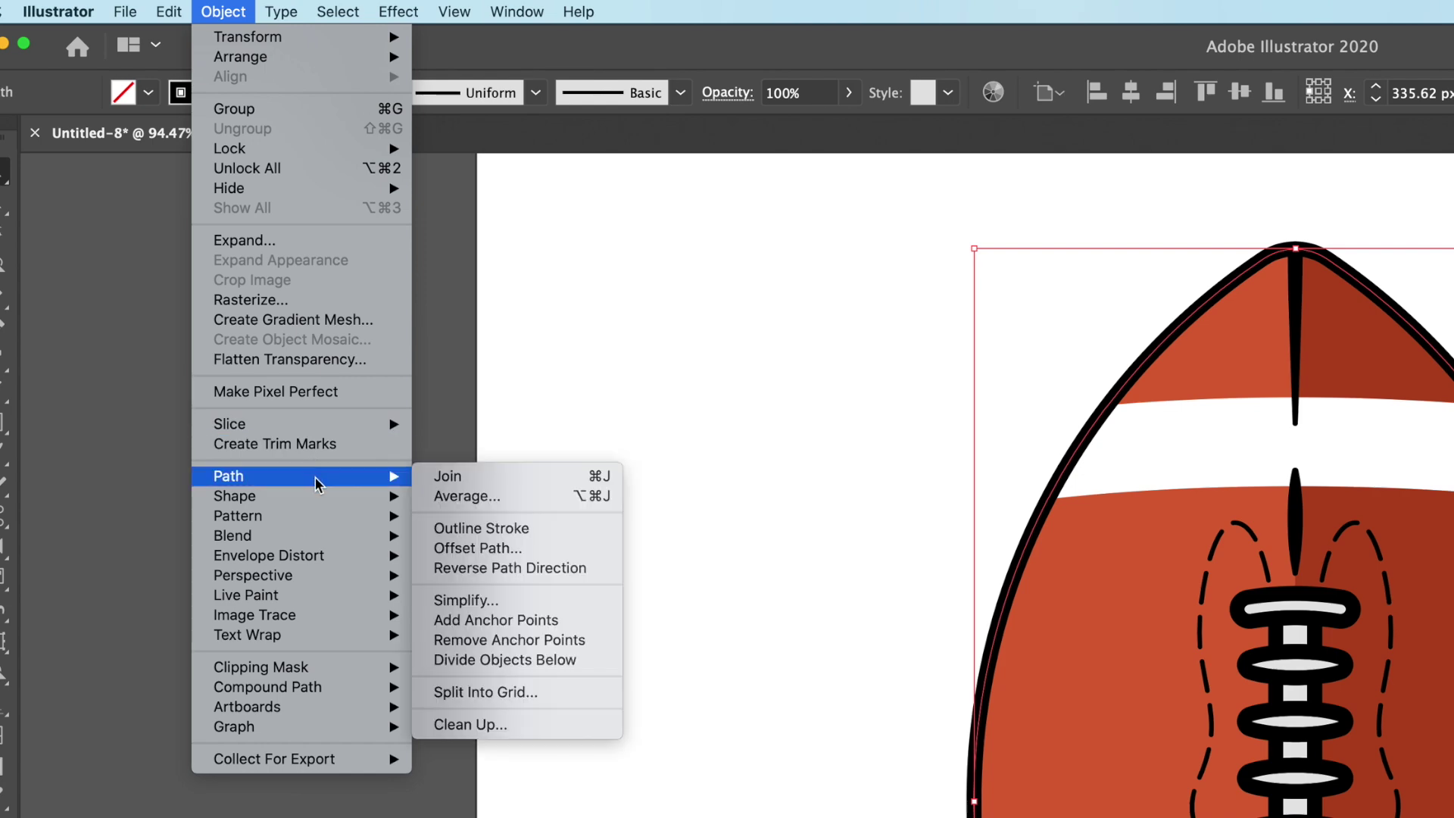
{"action": "left_click", "coordinate": [472, 550]}
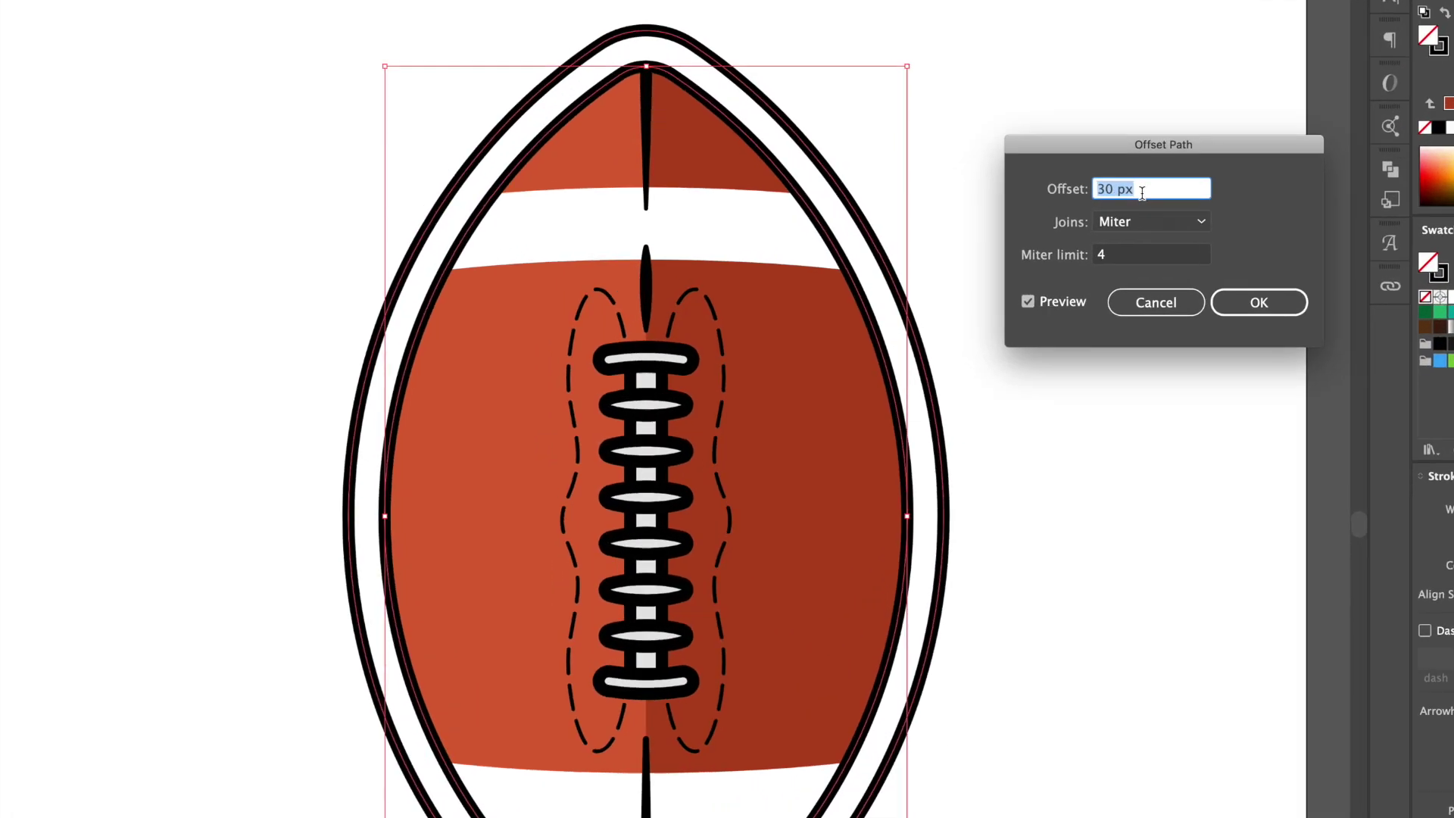
{"action": "key", "text": "shift+Down"}
{"action": "key", "text": "shift+Down"}
{"action": "key", "text": "shift+Down"}
{"action": "key", "text": "shift+Down"}
{"action": "key", "text": "shift+Down"}
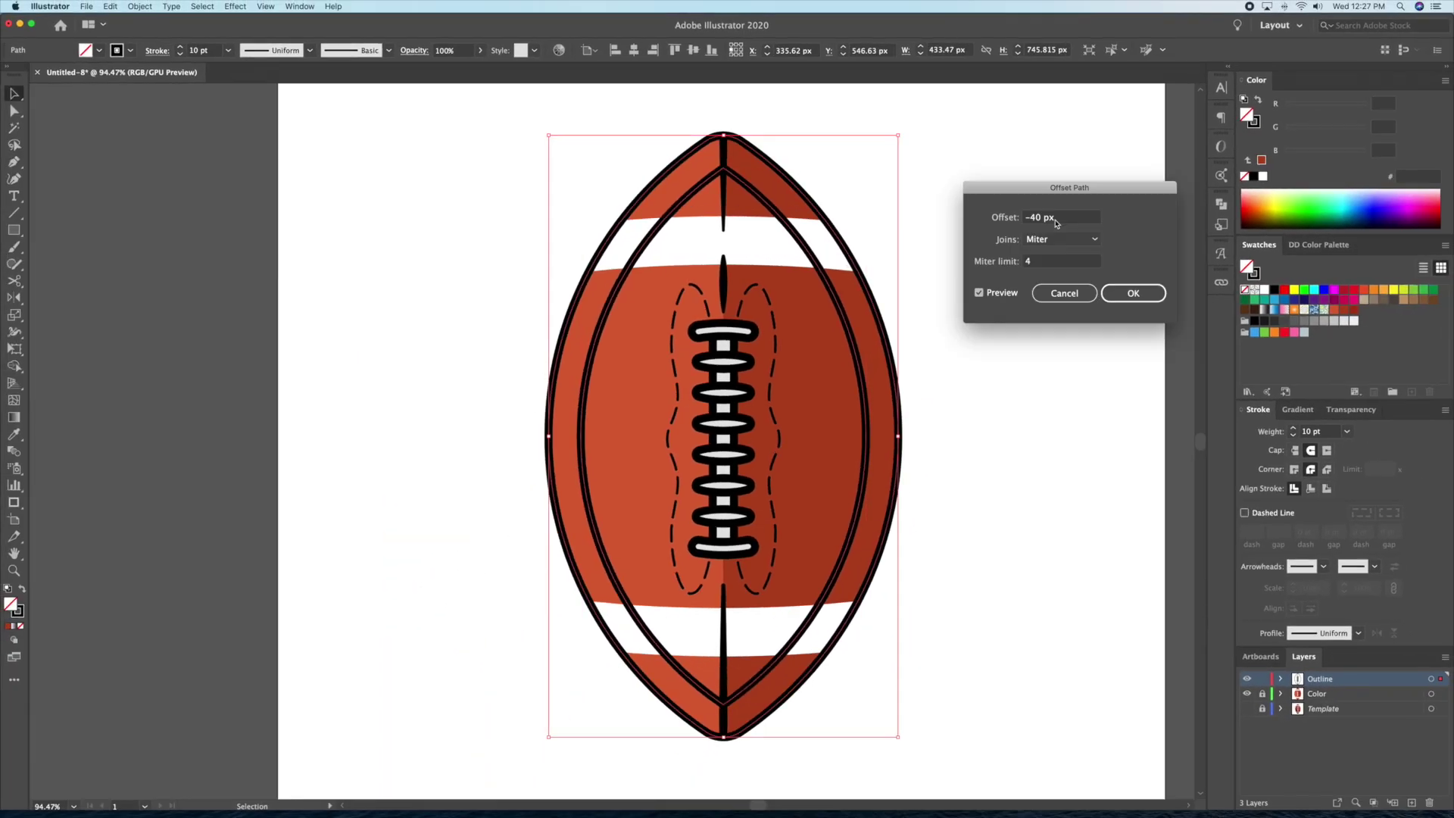
{"action": "key", "text": "Return"}
Isolate the offset contour and delete its anchor points until only the arc along the ball's right side remains.
{"action": "double_click", "coordinate": [795, 277]}
{"action": "left_click", "coordinate": [14, 111]}
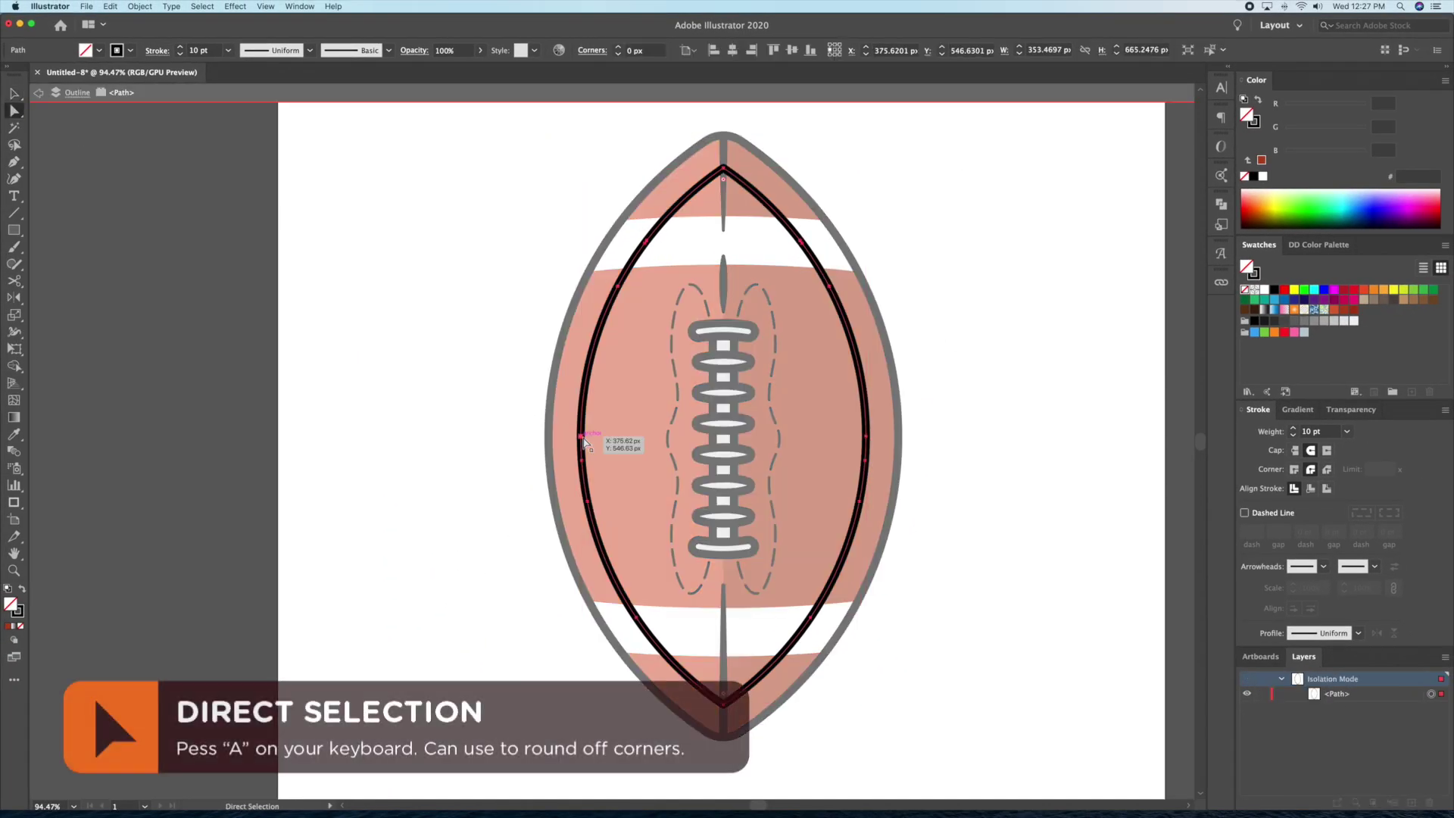
{"action": "left_click", "coordinate": [580, 436]}
{"action": "key", "text": "Delete"}
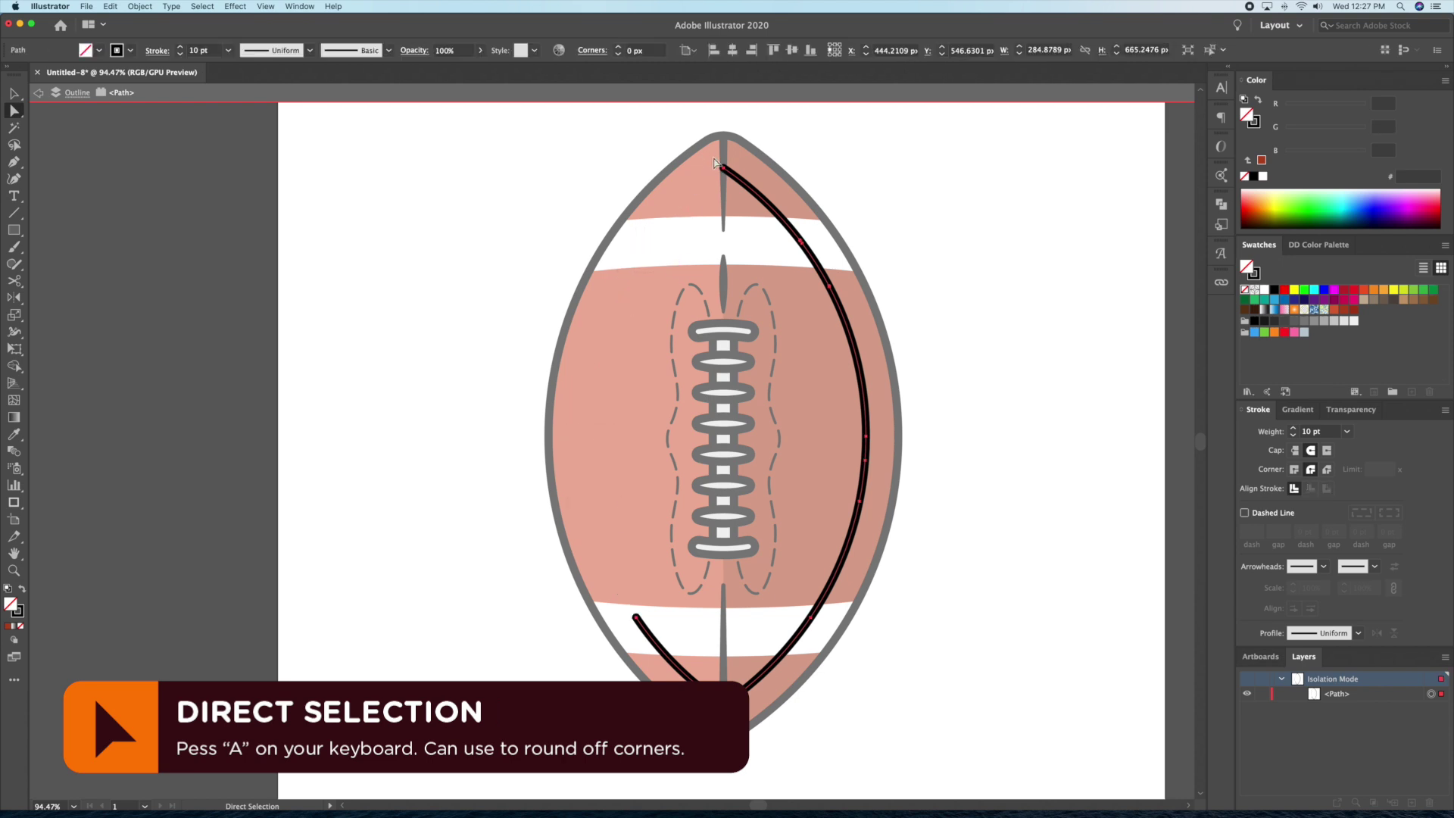
{"action": "left_click", "coordinate": [724, 168]}
{"action": "key", "text": "Delete"}
{"action": "left_click", "coordinate": [800, 242]}
{"action": "key", "text": "Delete"}
{"action": "left_click_drag", "start_coordinate": [617, 595], "coordinate": [773, 743]}
{"action": "key", "text": "Delete"}
{"action": "left_click", "coordinate": [811, 617]}
{"action": "key", "text": "Delete"}
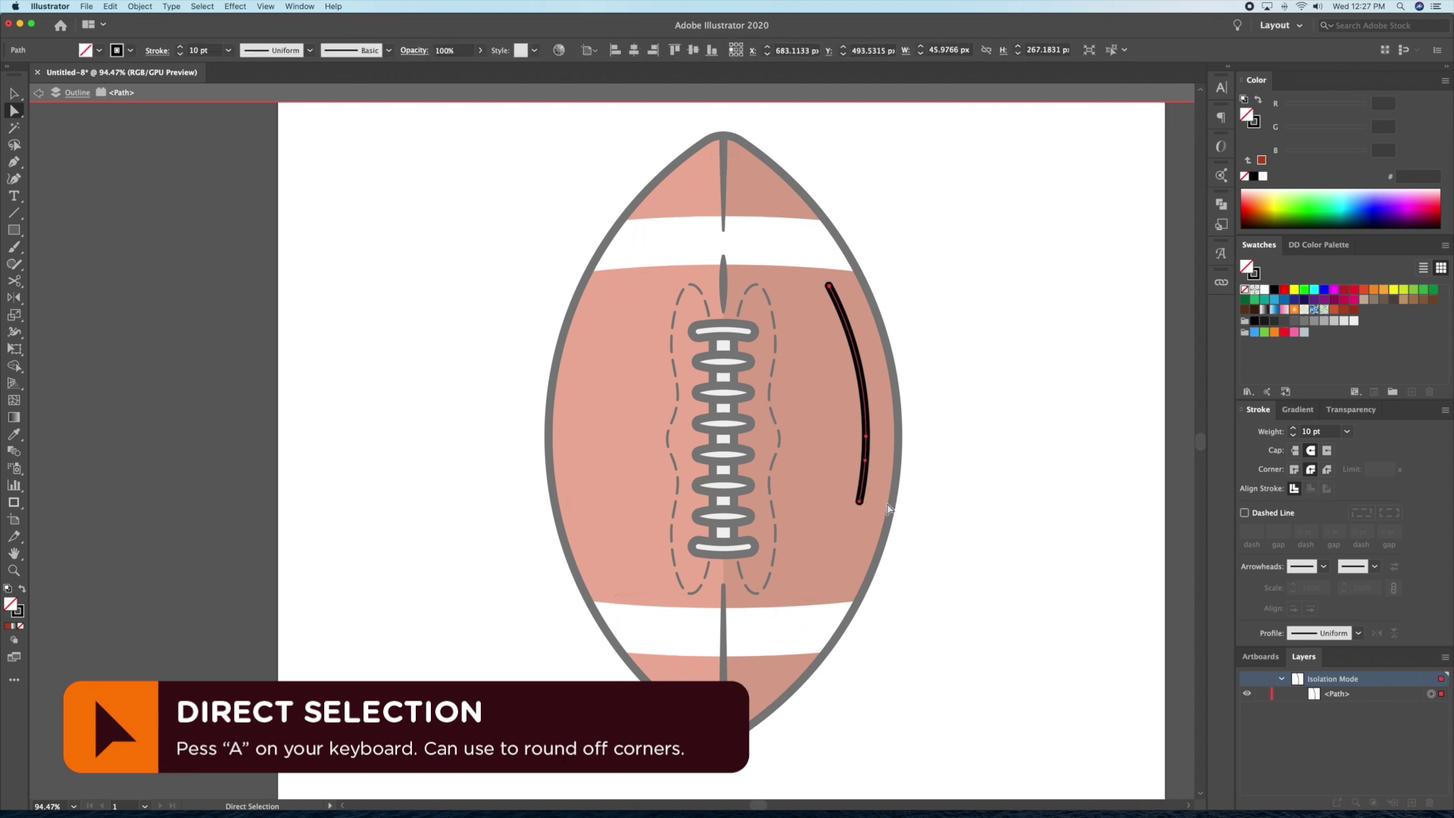
Extend the arc's lower end to make it about 369 px tall with level ends, and leave isolation mode.
{"action": "left_click_drag", "start_coordinate": [859, 500], "coordinate": [831, 583]}
{"action": "left_click", "coordinate": [855, 405]}
{"action": "left_click", "coordinate": [830, 286]}
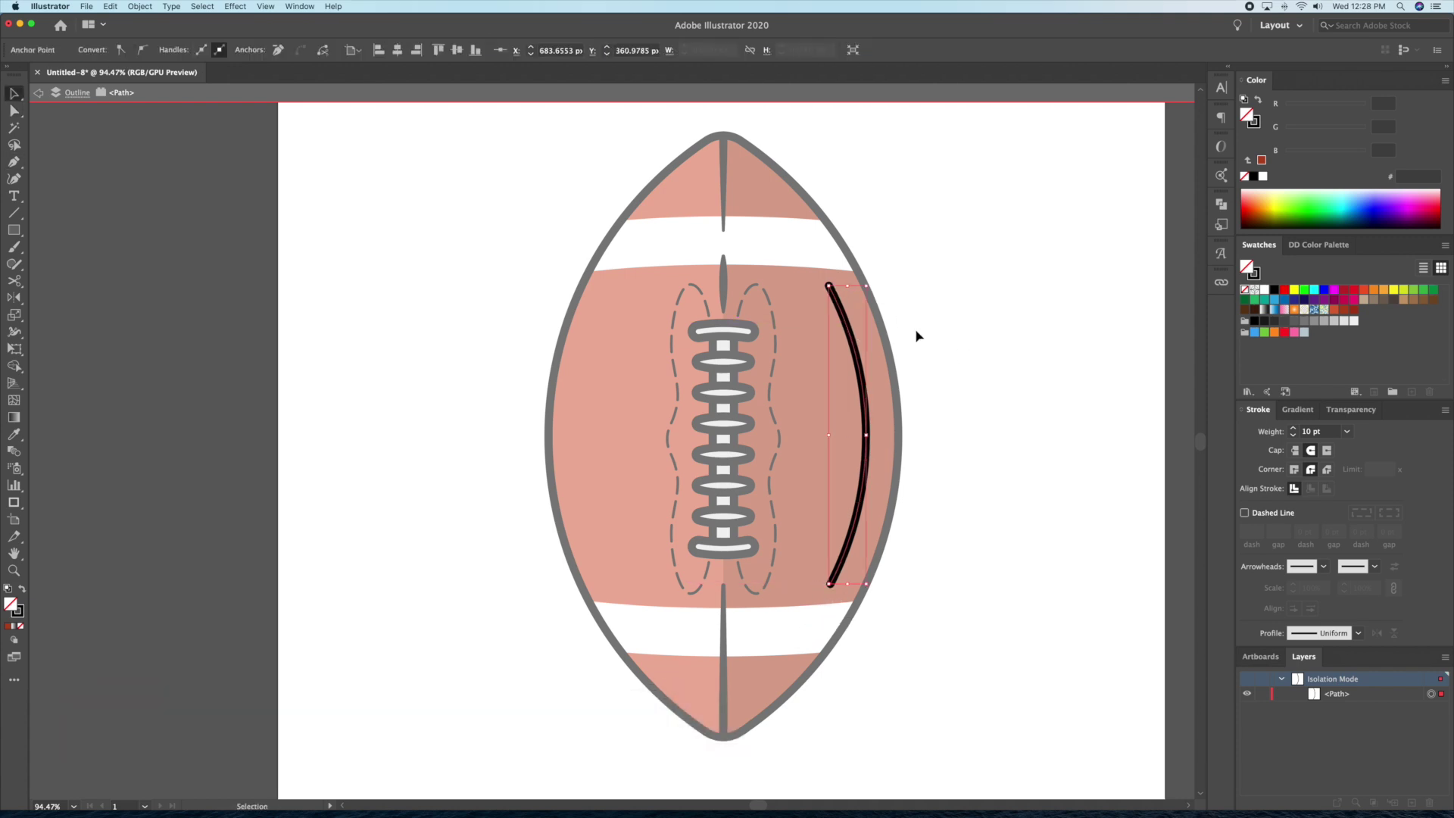
{"action": "left_click_drag", "start_coordinate": [829, 286], "coordinate": [830, 287]}
{"action": "key", "text": "v"}
{"action": "left_click", "coordinate": [960, 330]}
{"action": "double_click", "coordinate": [961, 331]}
{"action": "left_click_drag", "start_coordinate": [919, 472], "coordinate": [970, 473]}
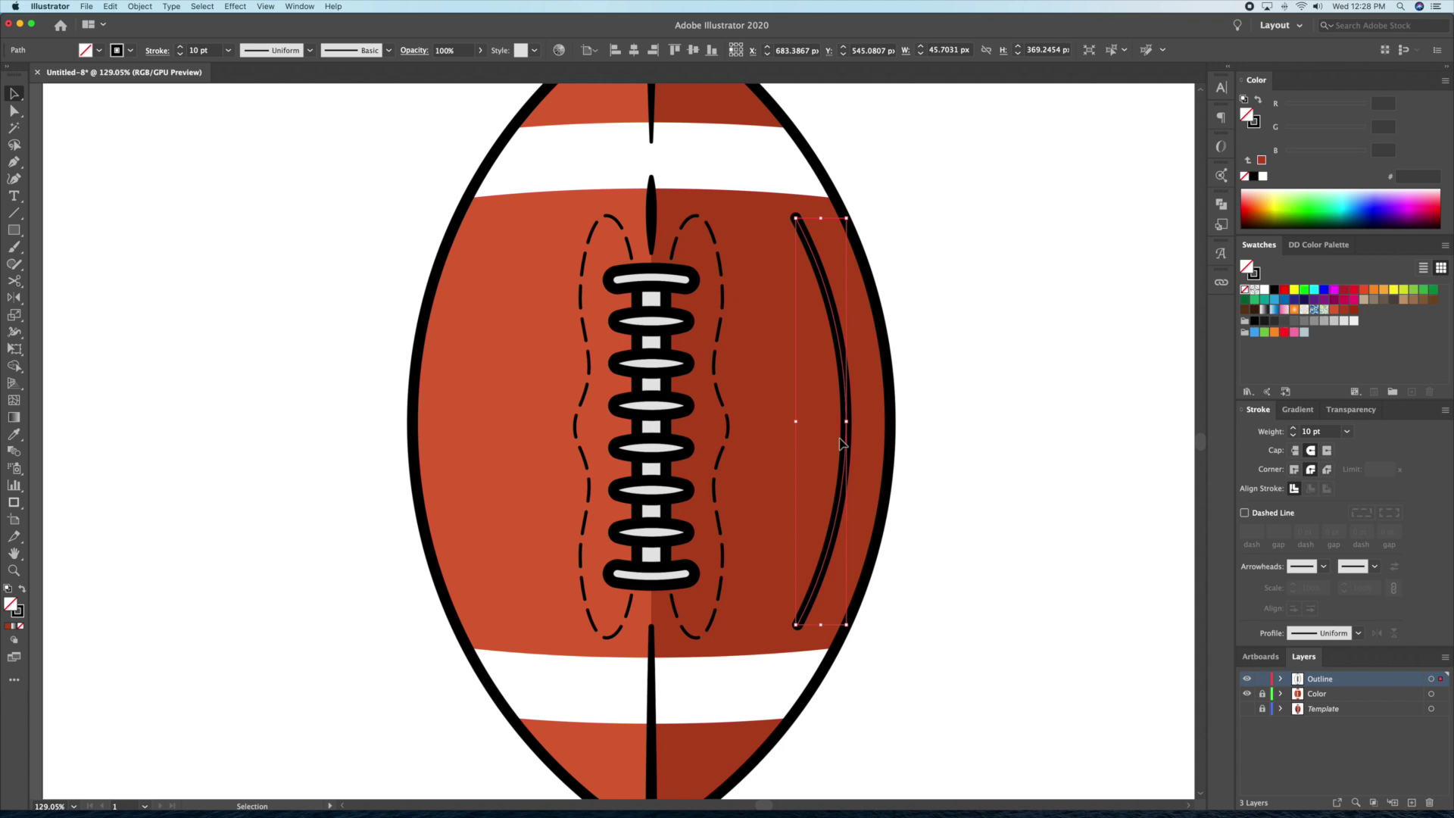
Widen the arc's middle to about 56 pt with the Width tool and shift the arc about 14 px inward.
{"action": "left_click", "coordinate": [13, 332]}
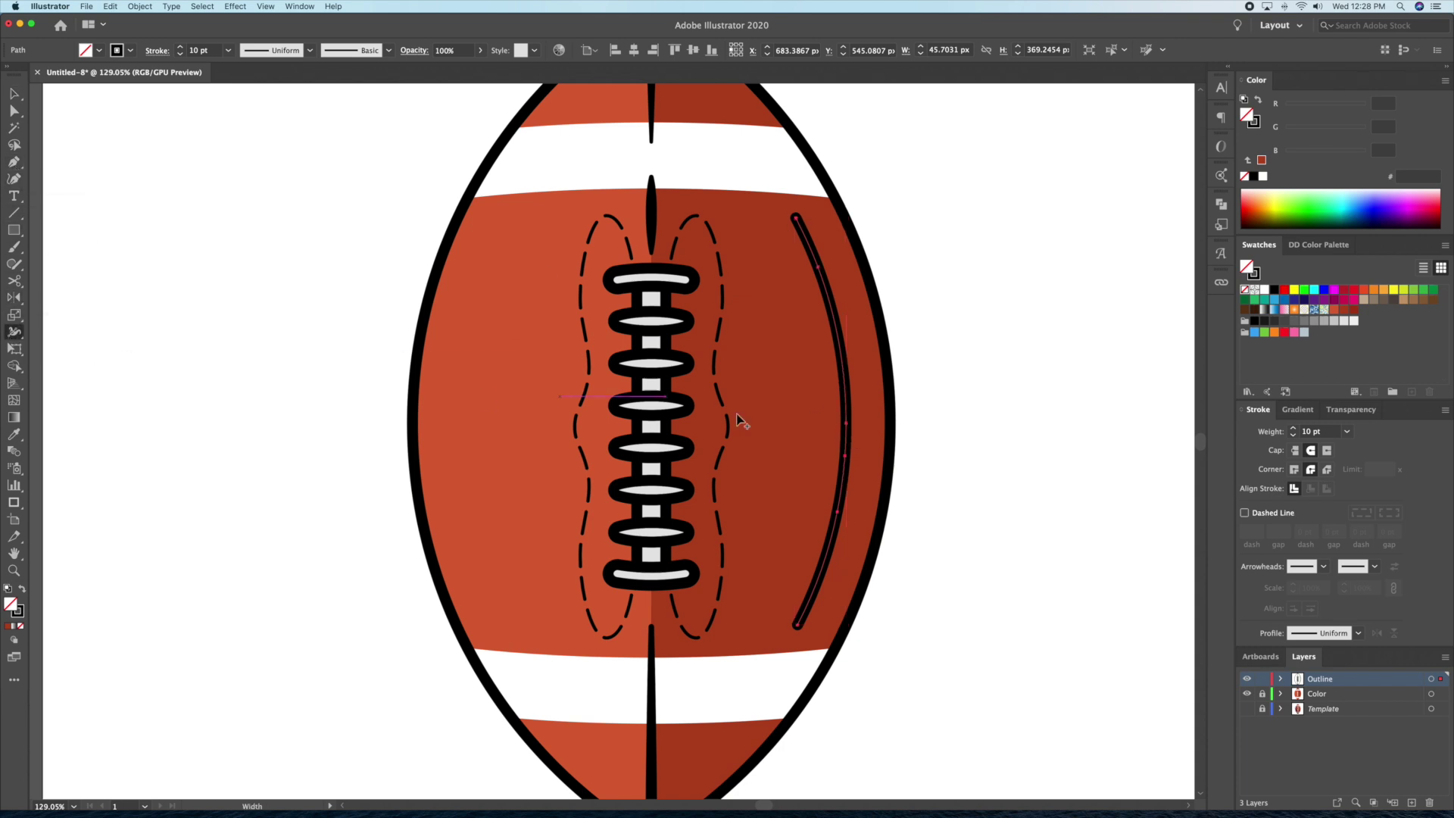
{"action": "mouse_move", "coordinate": [848, 424]}
{"action": "left_mouse_down"}
{"action": "mouse_move", "coordinate": [876, 424]}
{"action": "mouse_move", "coordinate": [830, 414]}
{"action": "left_mouse_up"}
{"action": "key", "text": "v"}
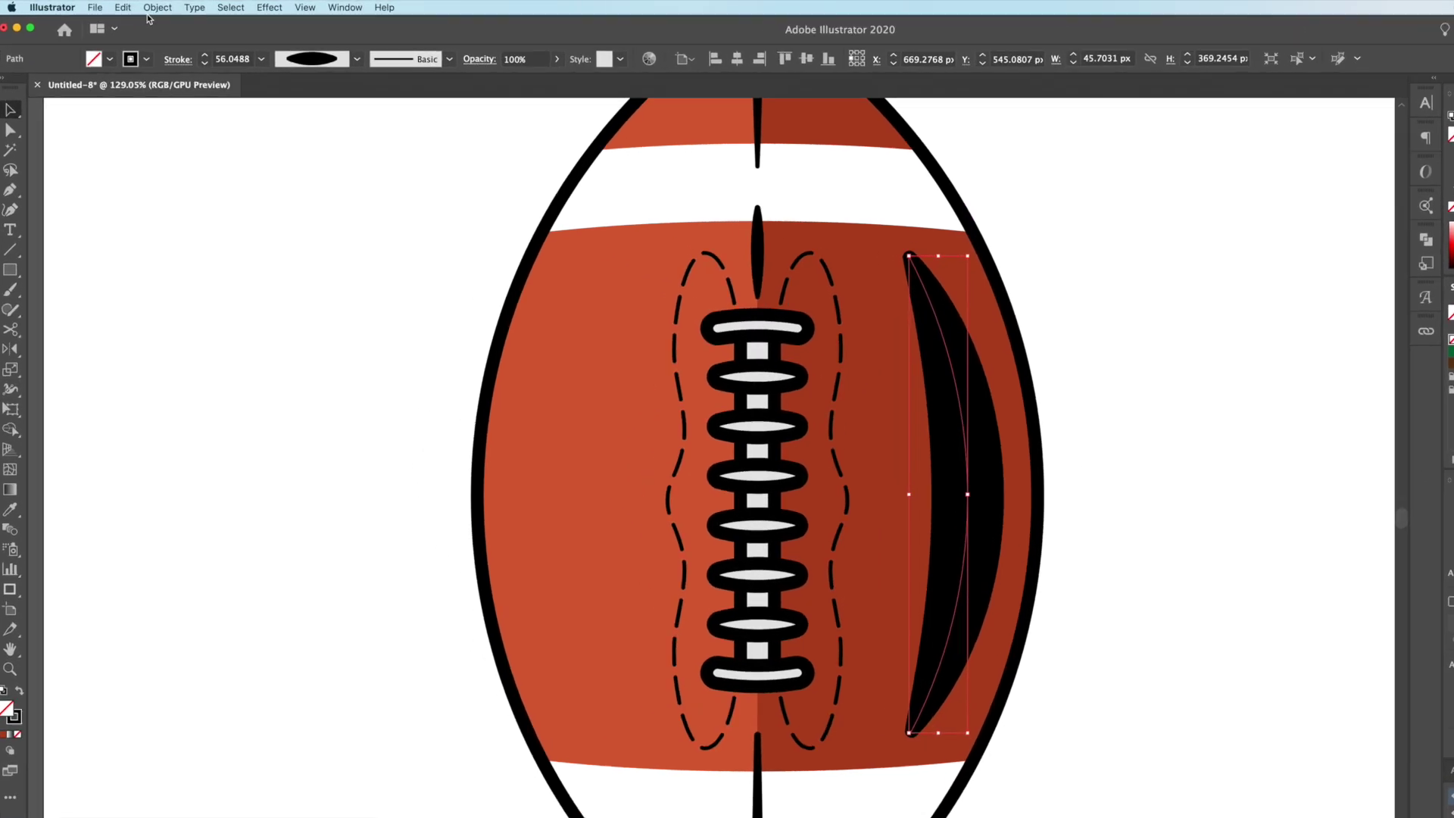
Outline the widened arc's stroke and fill the resulting shape on the ball's right side with dark red A53816.
{"action": "left_click", "coordinate": [111, 6]}
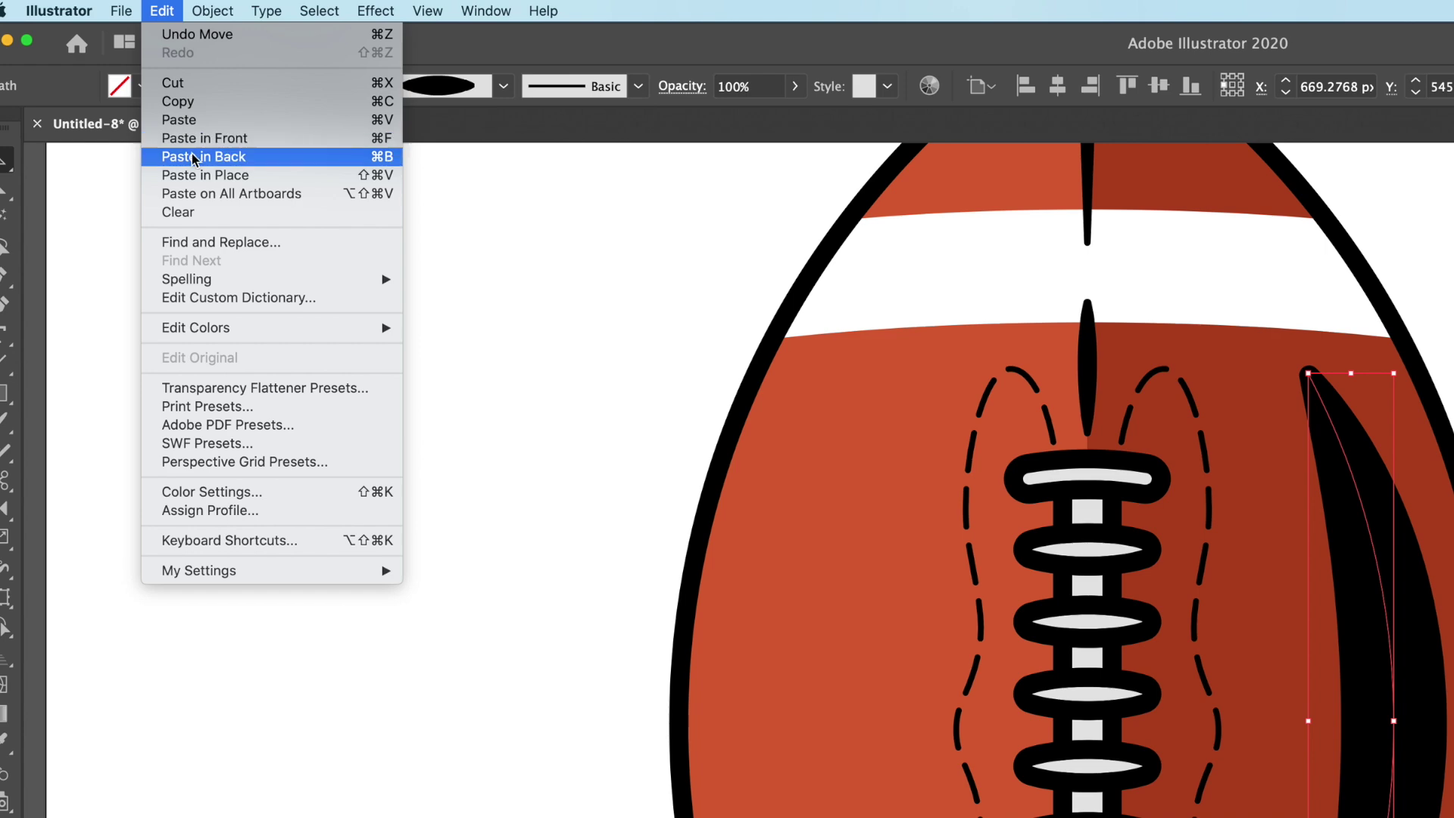
{"action": "mouse_move", "coordinate": [206, 19]}
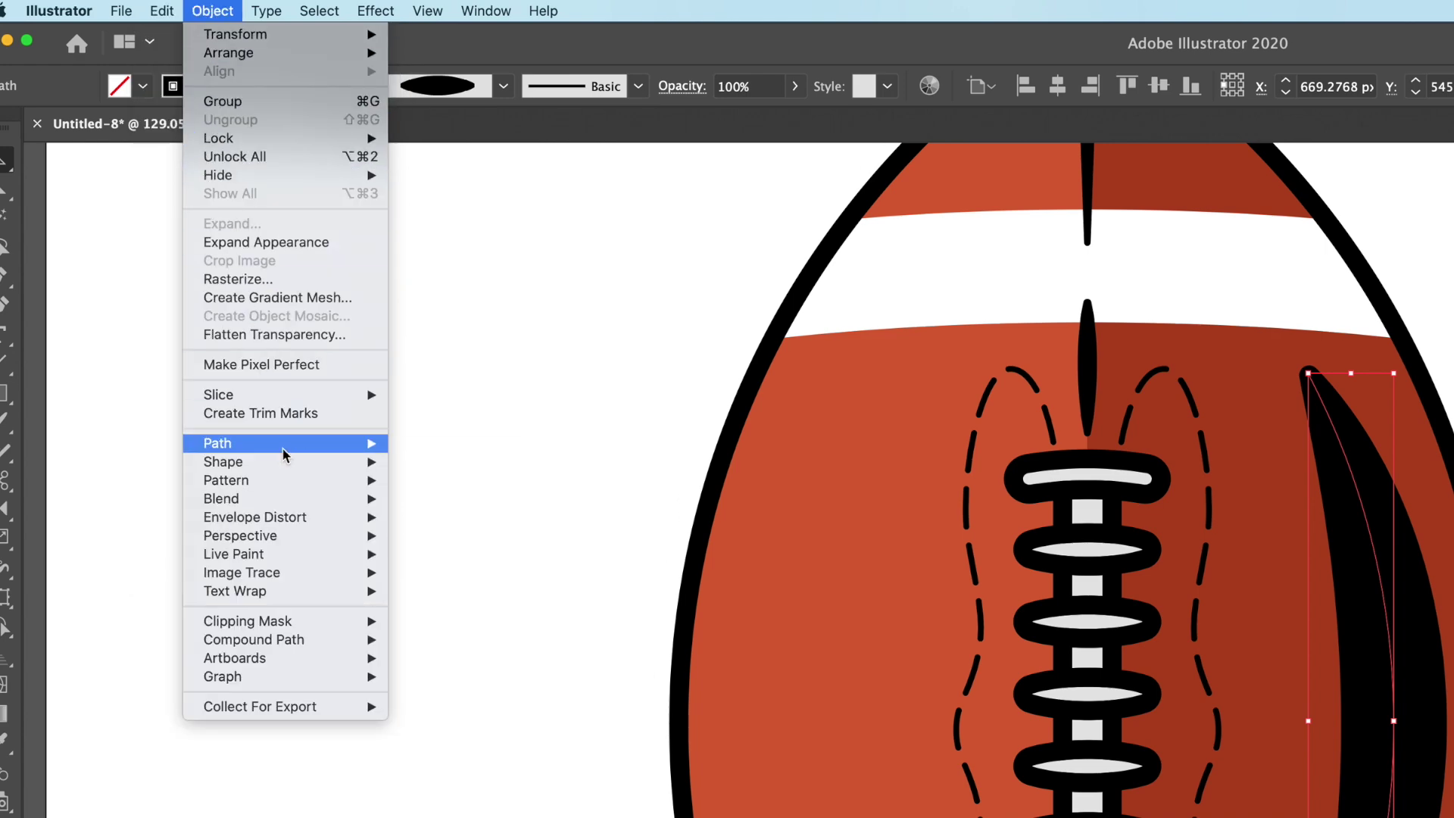
{"action": "mouse_move", "coordinate": [286, 453]}
{"action": "left_click", "coordinate": [466, 493]}
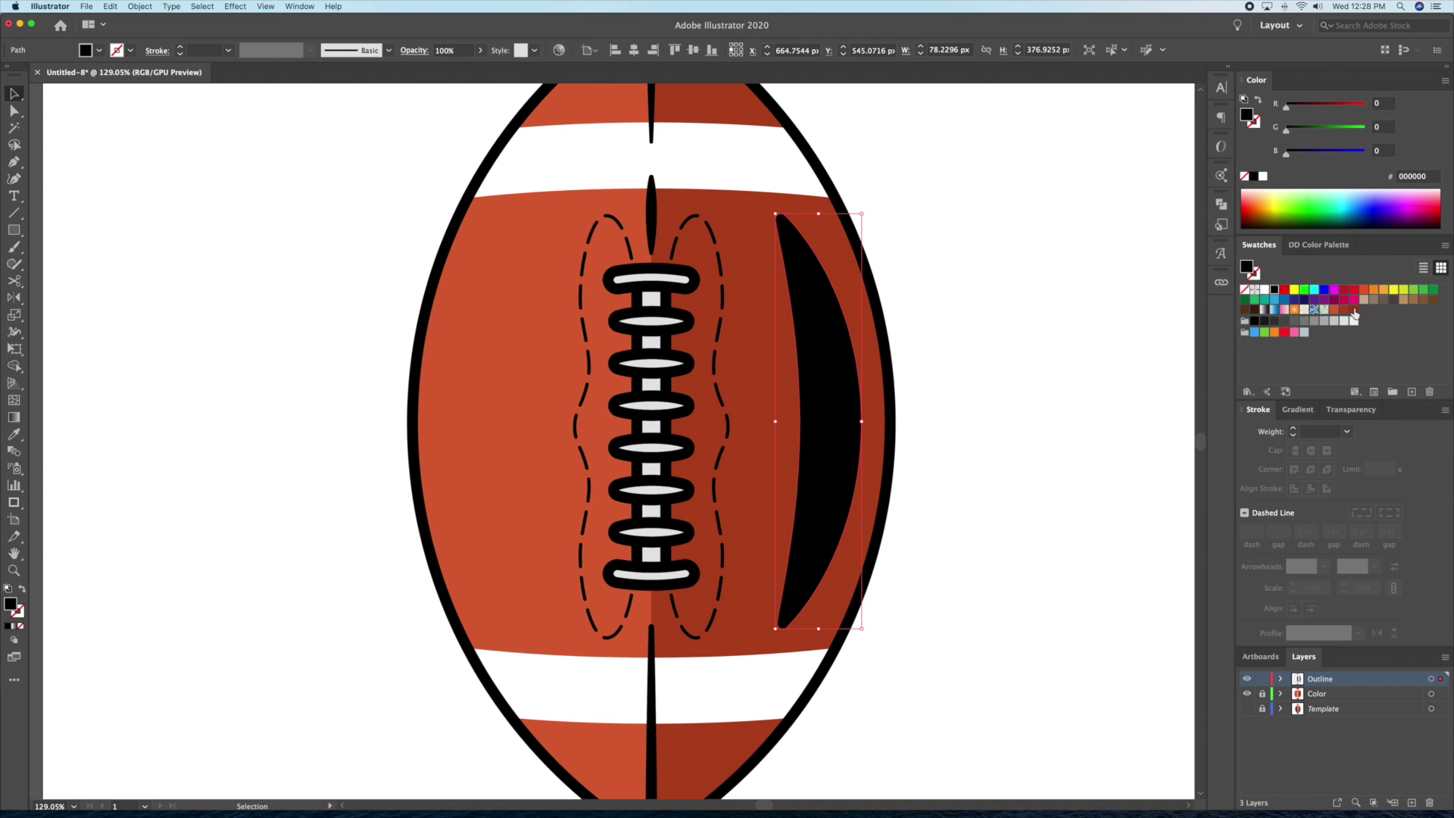
{"action": "left_click", "coordinate": [1354, 310]}
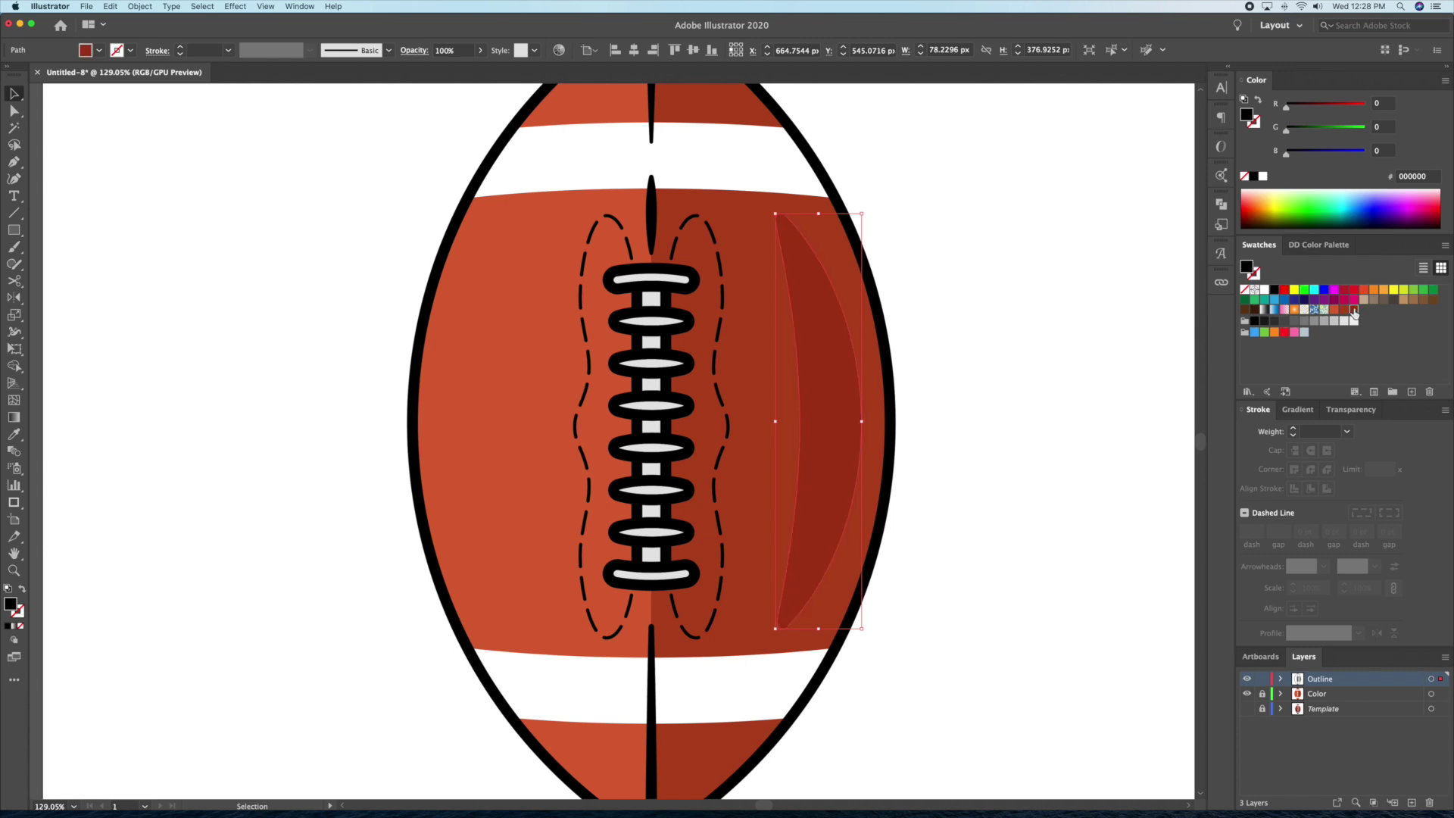
{"action": "left_click", "coordinate": [1075, 340]}
{"action": "key", "text": "z"}
{"action": "left_click_drag", "start_coordinate": [987, 421], "coordinate": [927, 453]}
{"action": "key", "text": "space"}
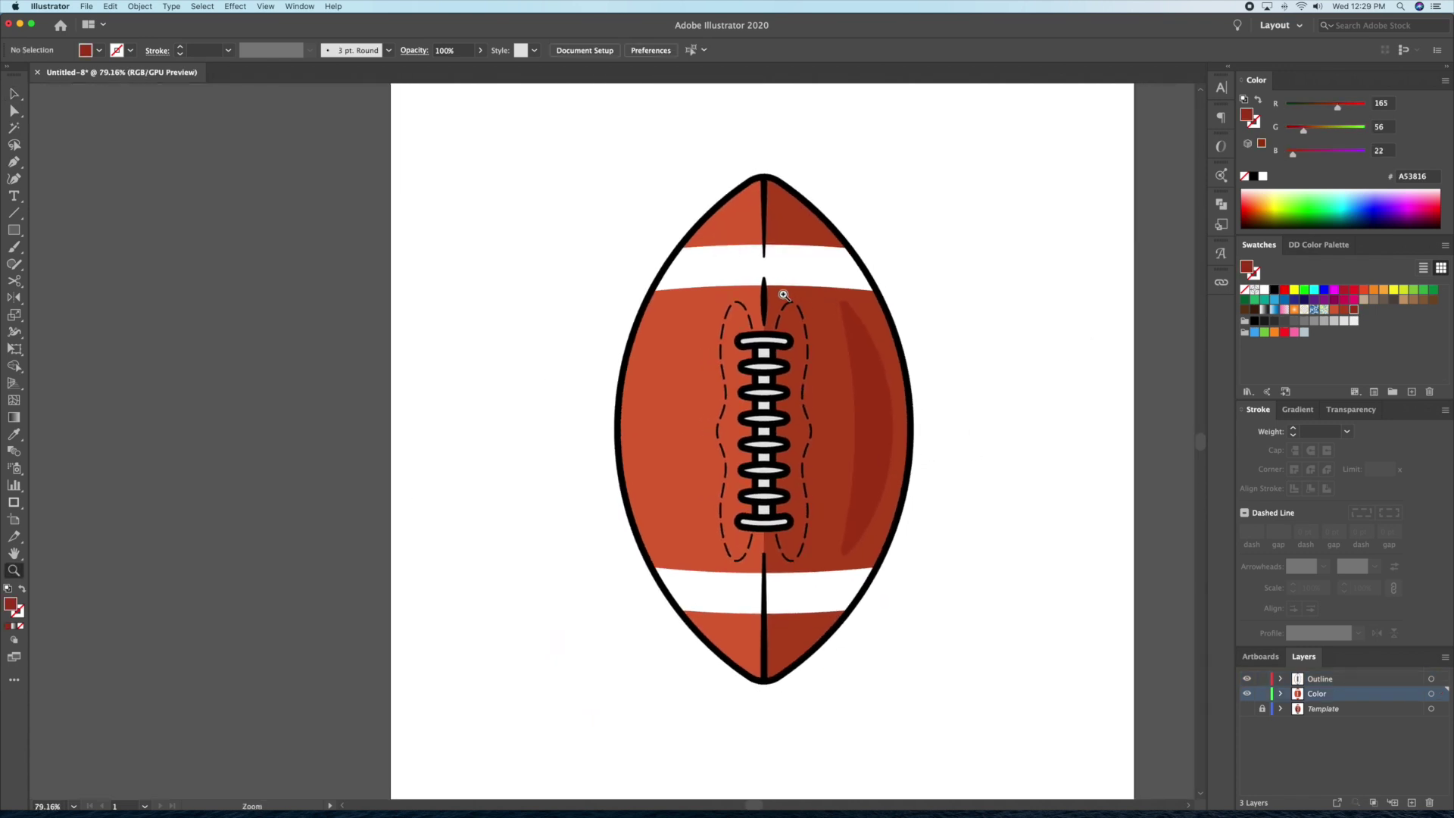
{"action": "left_click_drag", "start_coordinate": [781, 295], "coordinate": [808, 218]}
{"action": "key", "text": "space"}
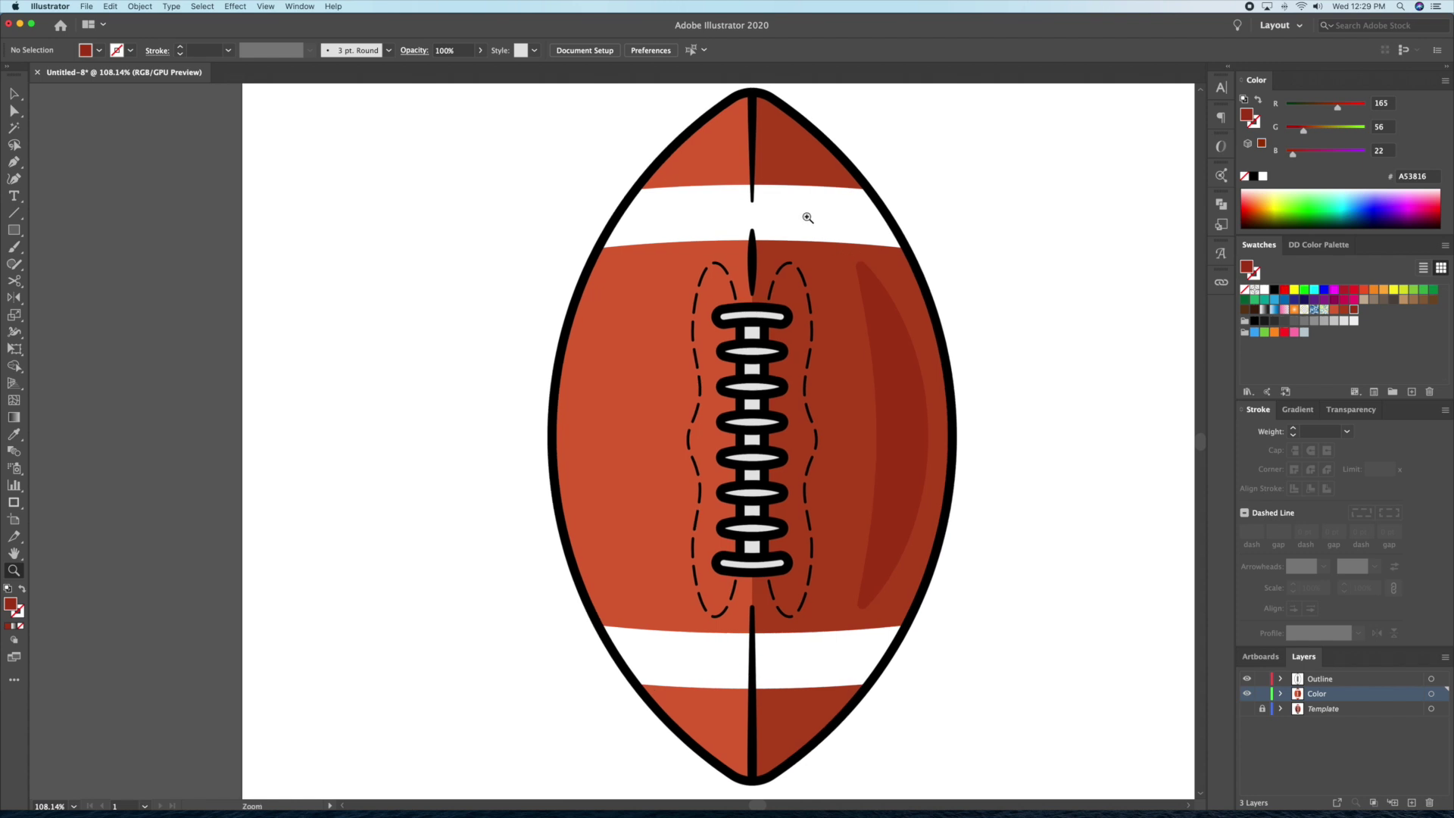
{"action": "key", "text": "v"}
{"action": "left_click", "coordinate": [816, 262]}
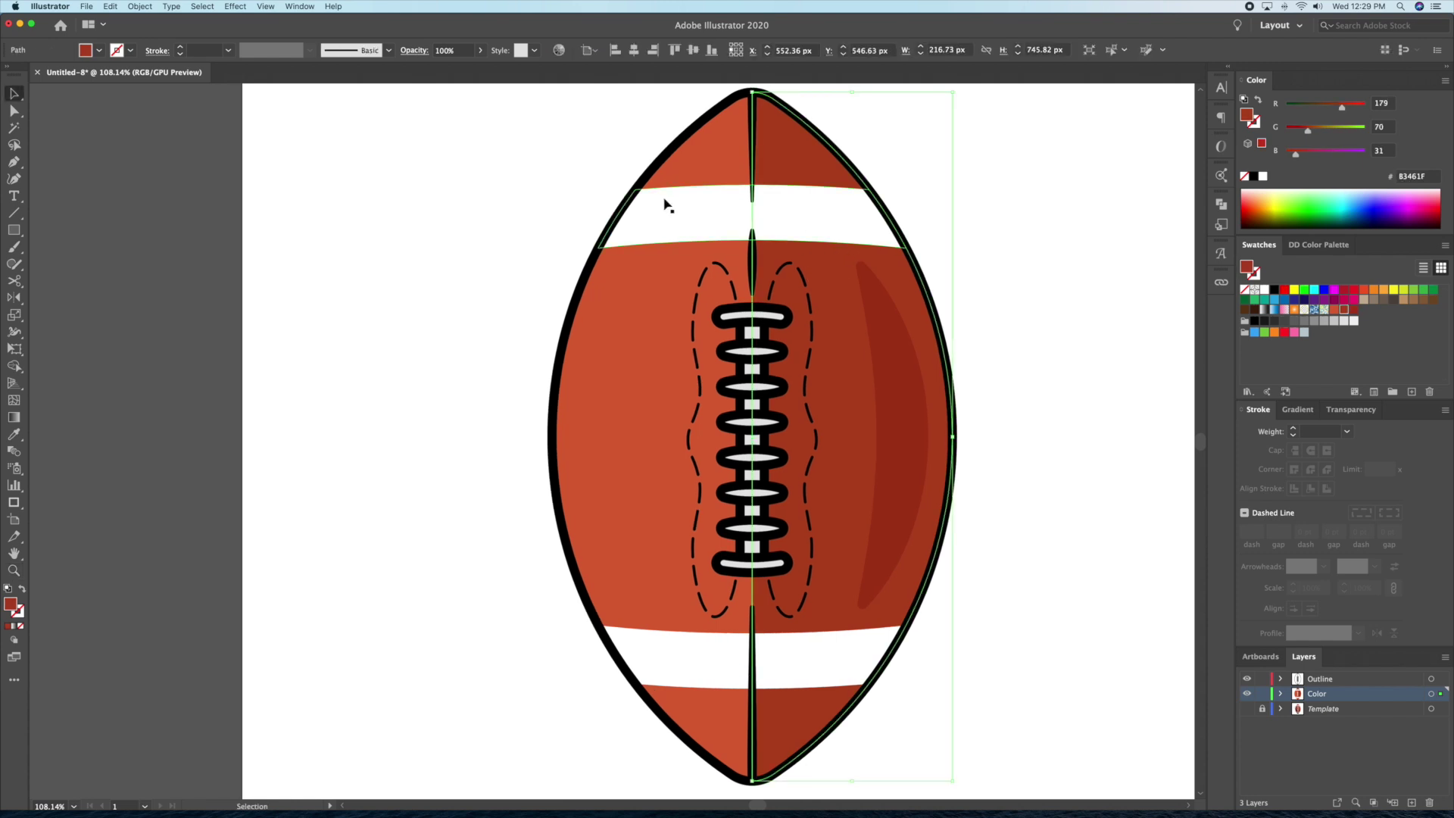
{"action": "left_click", "coordinate": [704, 669]}
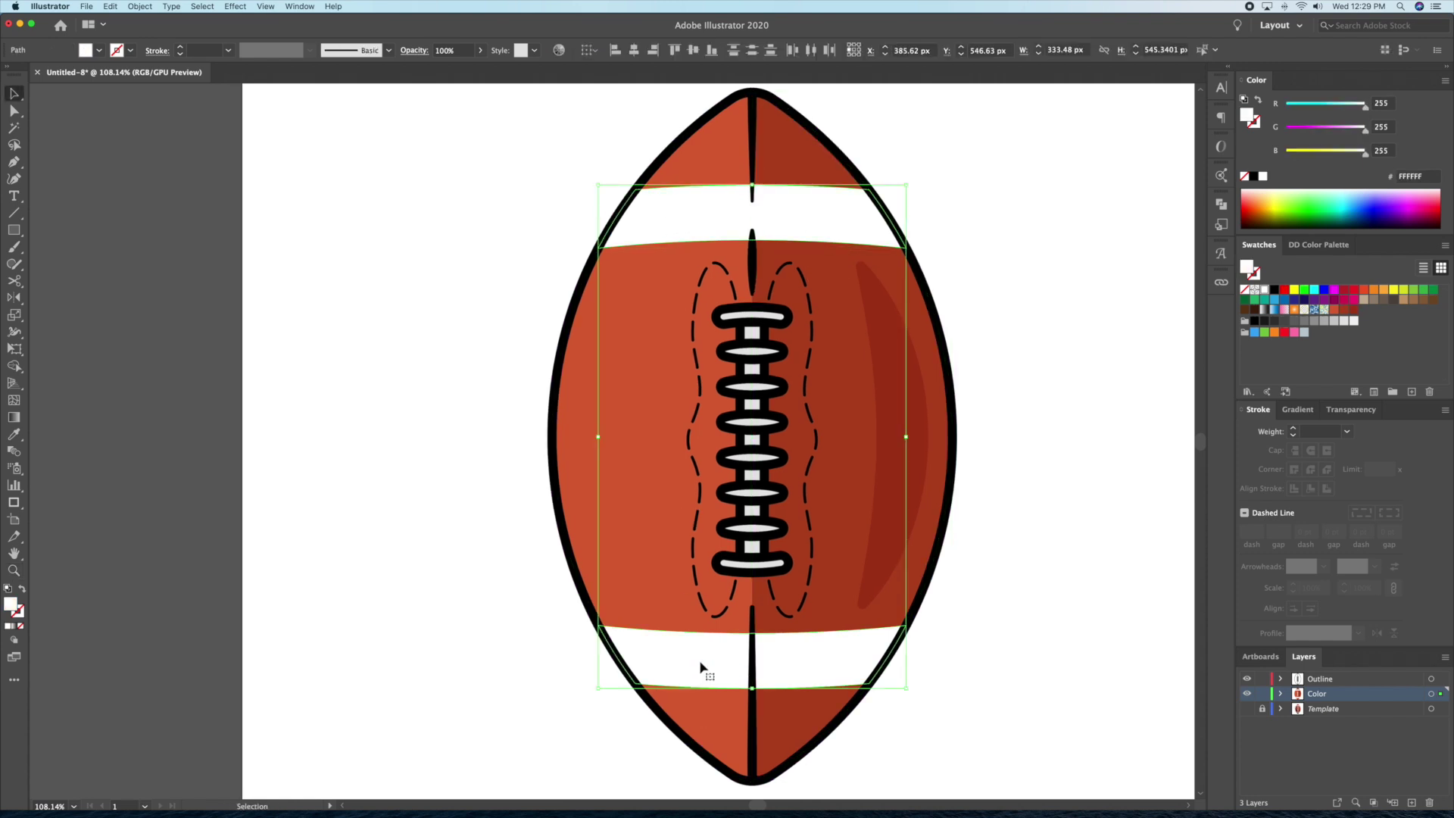
{"action": "left_click", "coordinate": [789, 163], "text": "shift"}
{"action": "left_click", "coordinate": [974, 168]}
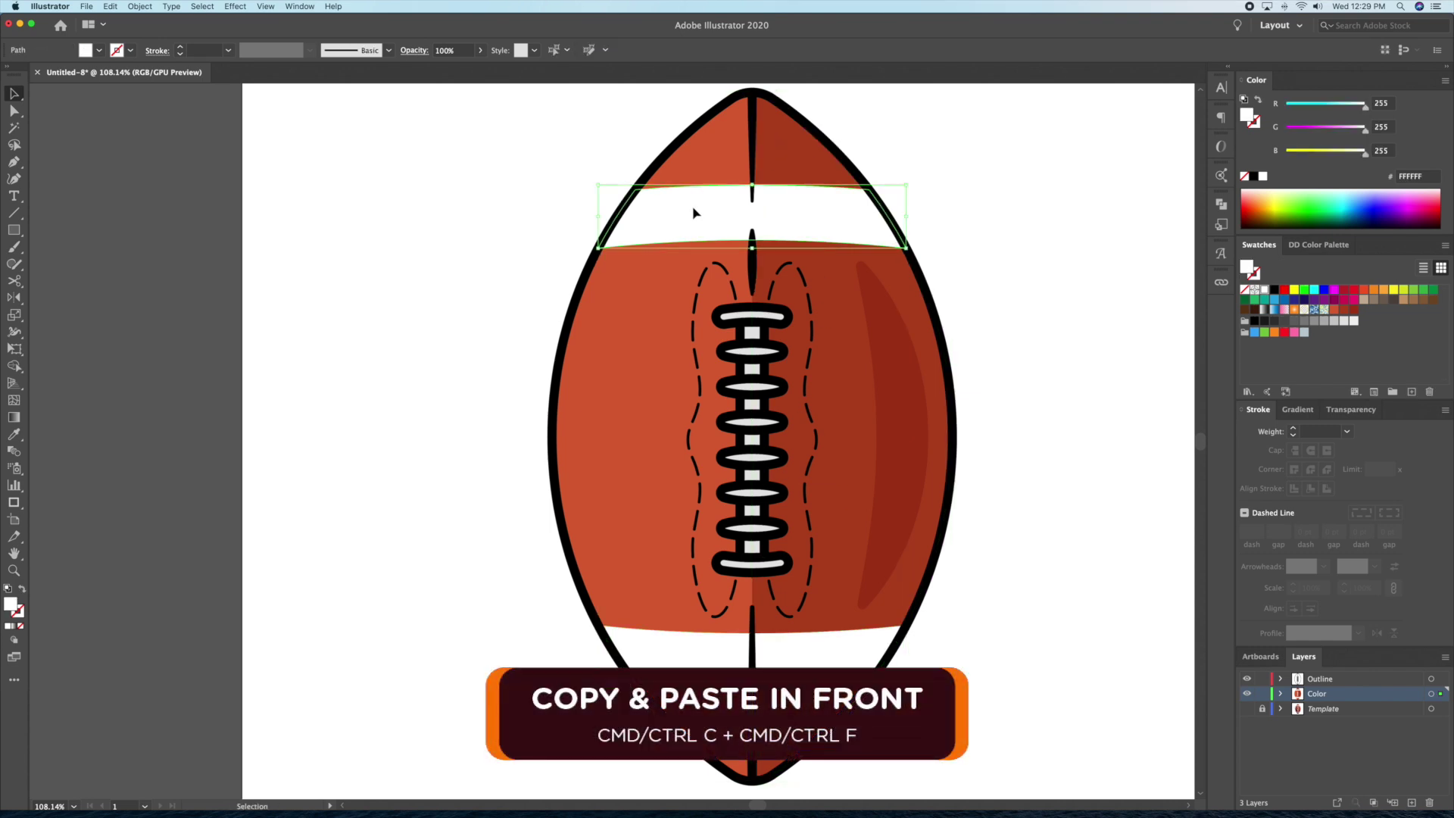
Copy both white stripes on the Color layer and paste the copies in front.
{"action": "left_click", "coordinate": [680, 649], "text": "shift"}
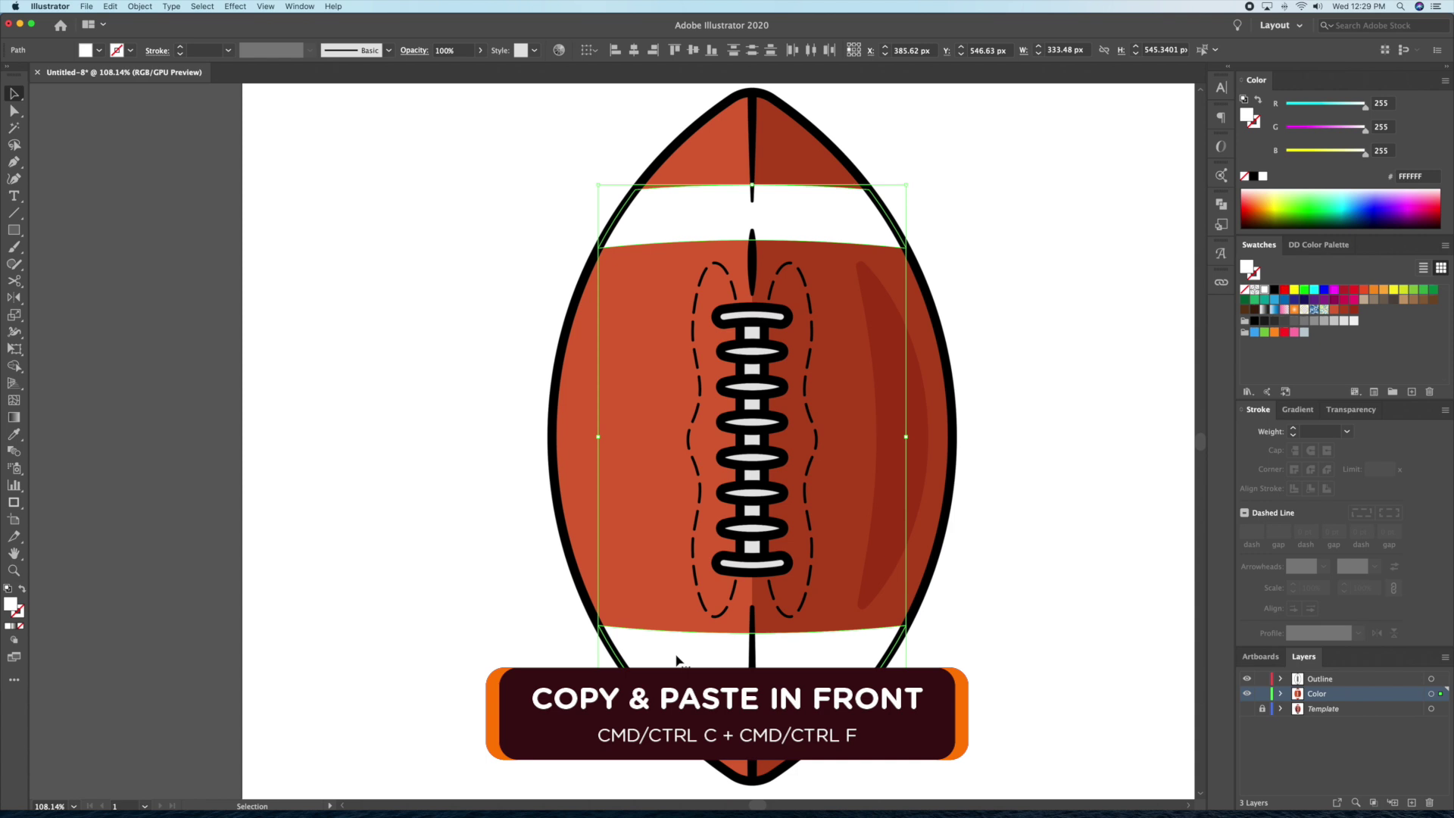
{"action": "key", "text": "a"}
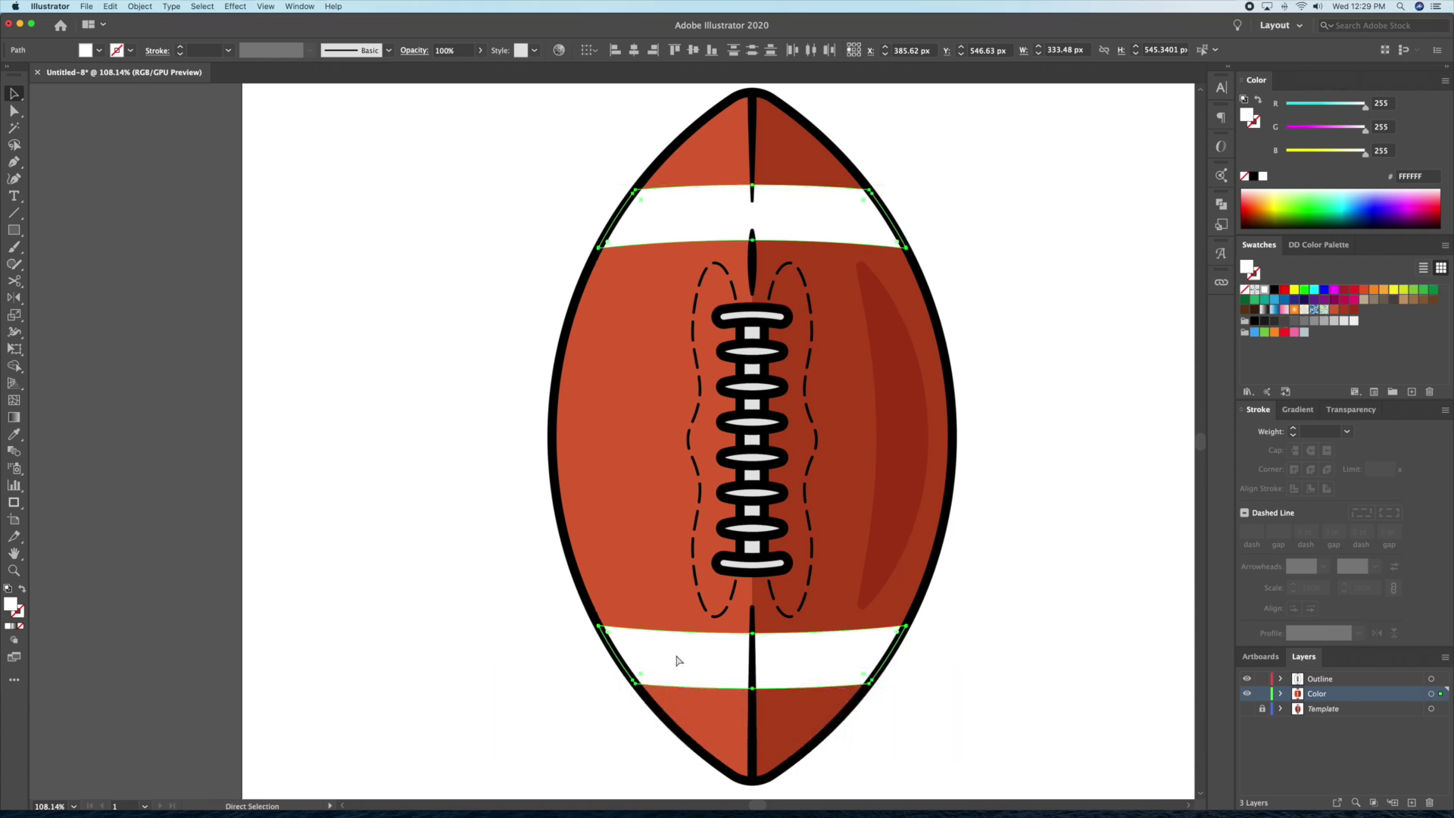
{"action": "key", "text": "v"}
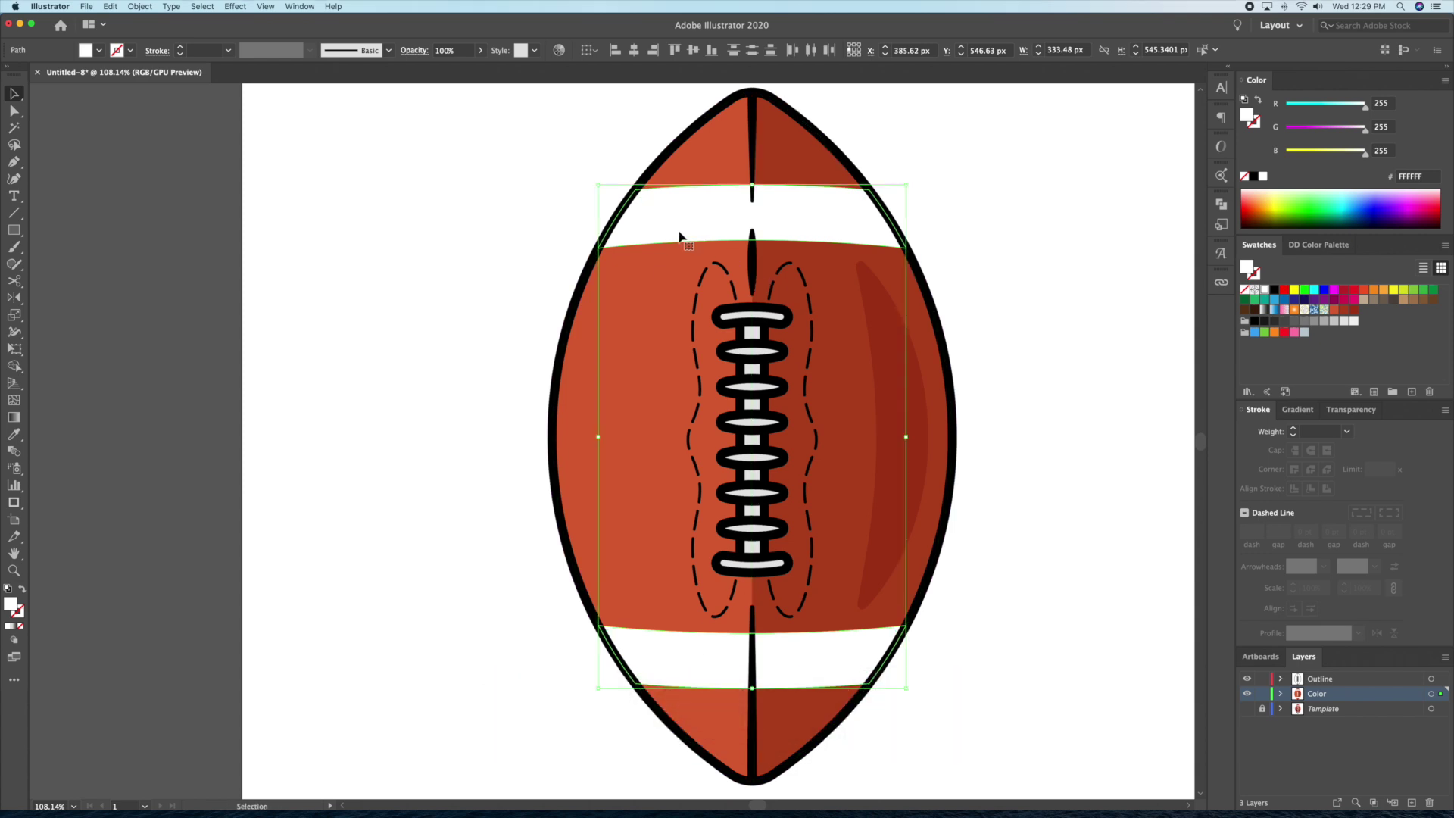
With Shape Builder, divide the copied stripes by the ball's darker right half and remove their left halves.
{"action": "left_click", "coordinate": [785, 168], "text": "shift"}
{"action": "key", "text": "shift+m"}
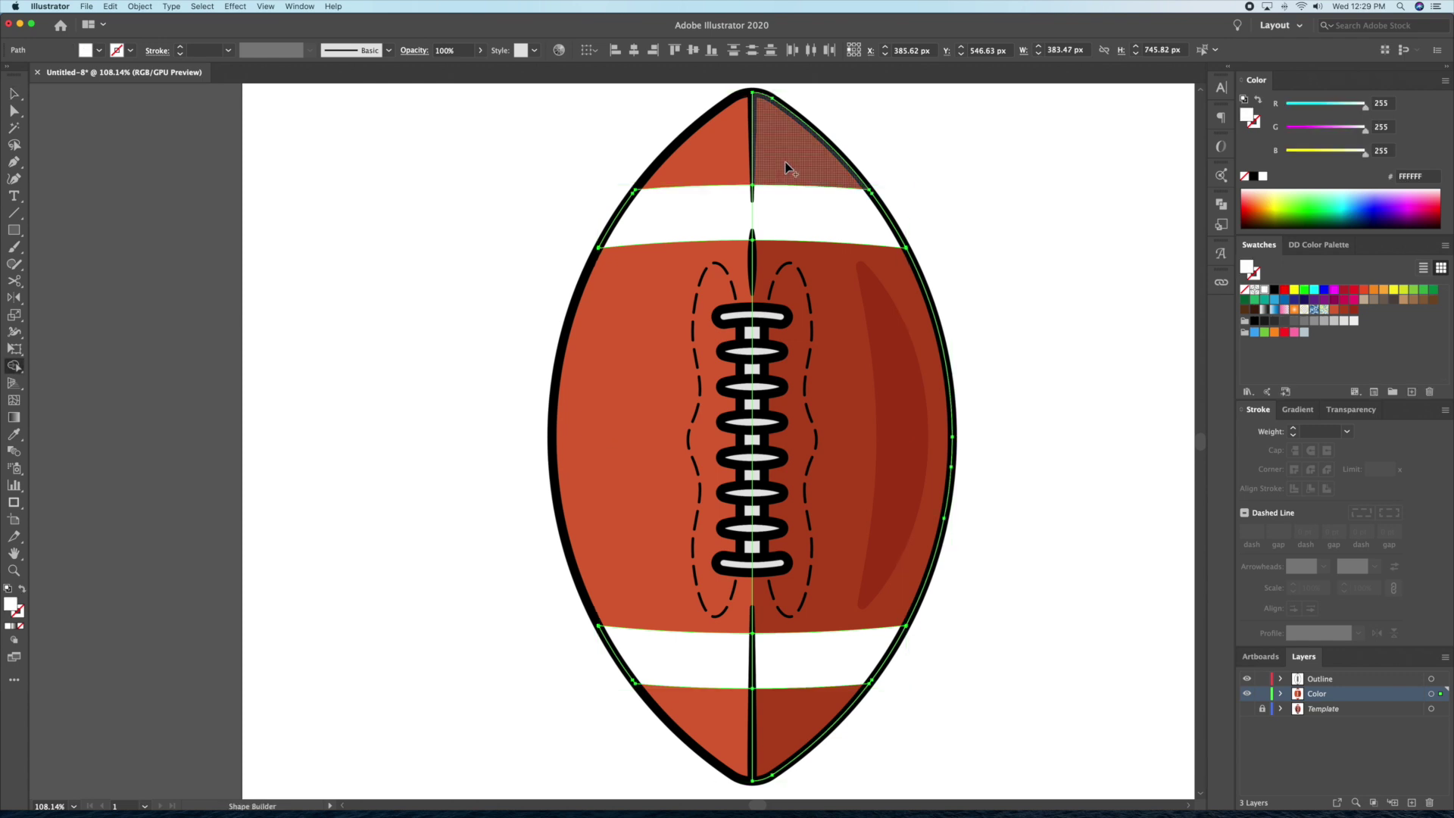
{"action": "scroll", "coordinate": [712, 205], "scroll_direction": "right", "scroll_amount": 2}
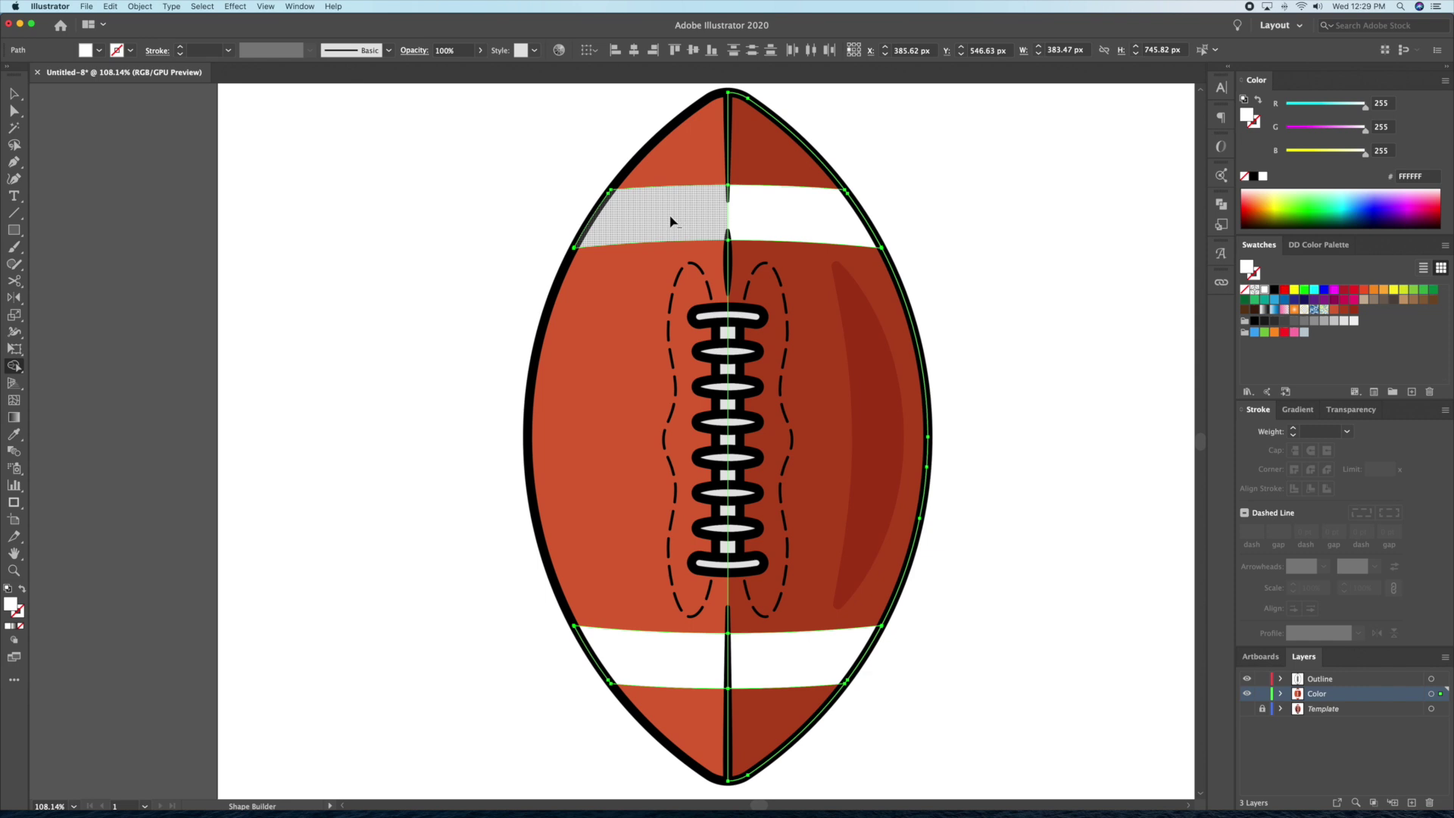
{"action": "left_click", "coordinate": [670, 222]}
{"action": "left_click", "coordinate": [659, 662]}
{"action": "key", "text": "v"}
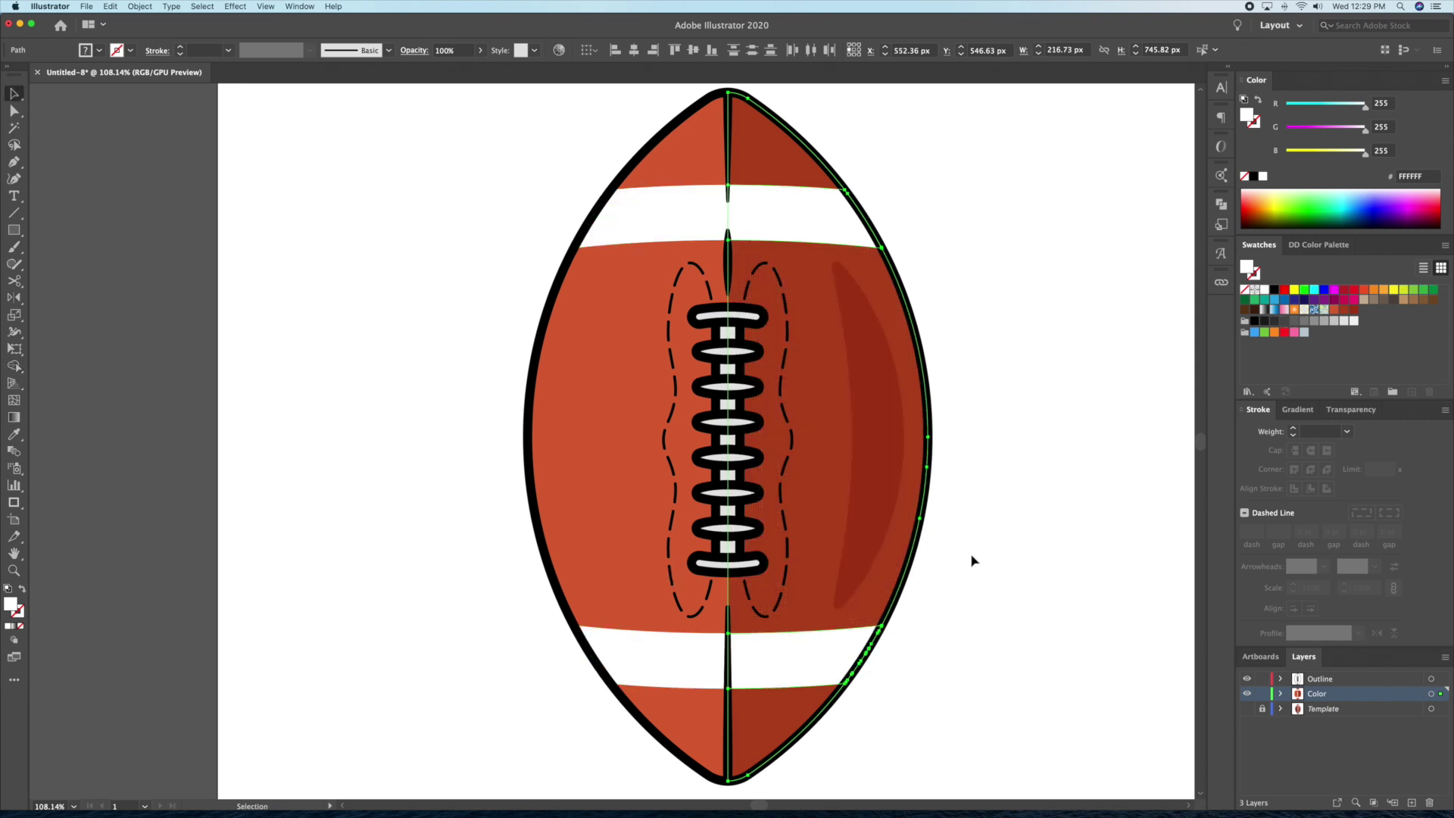
{"action": "left_click", "coordinate": [973, 560]}
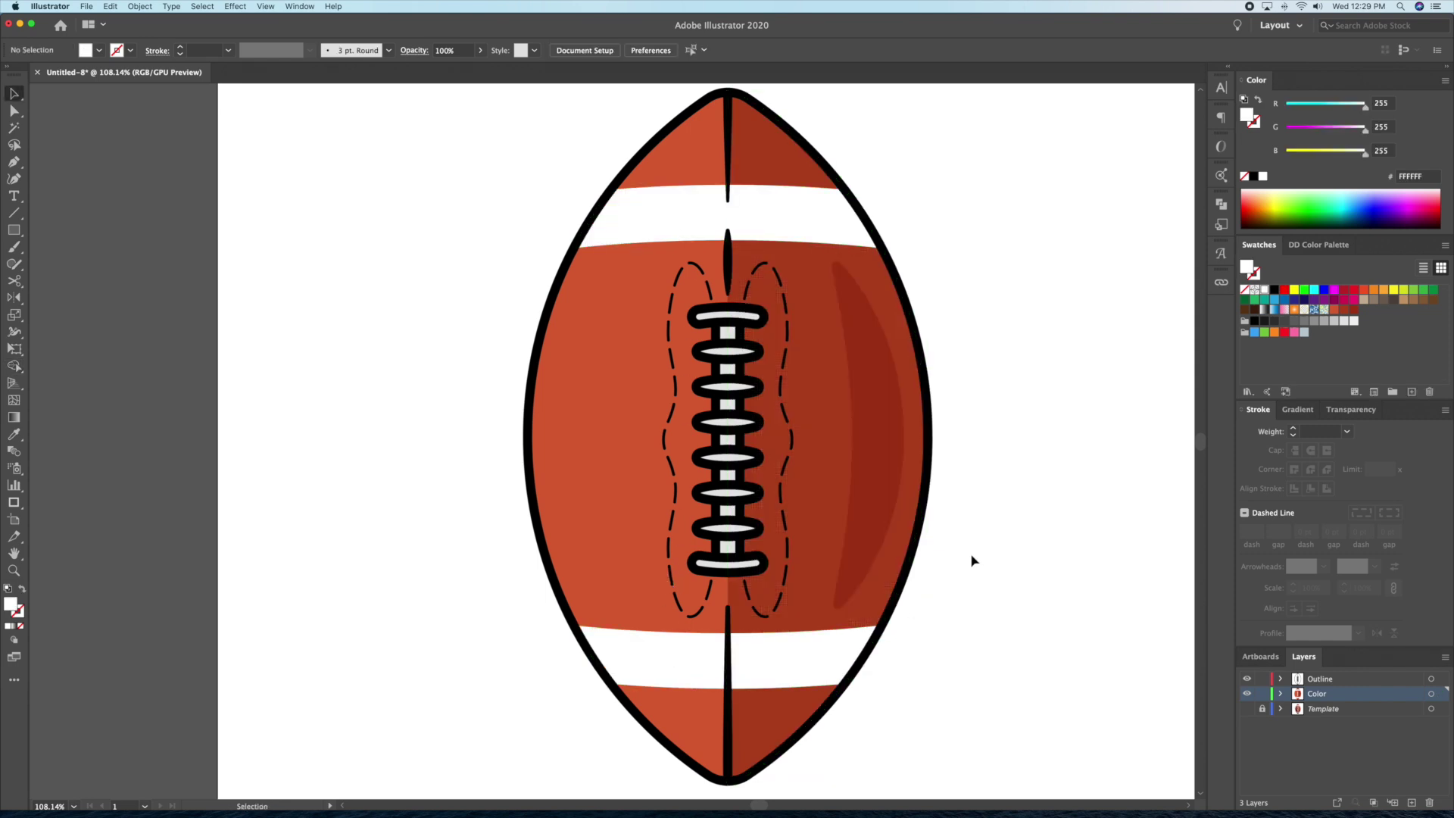
Fill the right half of the upper stripe with light grey E6E6E6 and that of the lower stripe with CCCCCC.
{"action": "left_click", "coordinate": [808, 217]}
{"action": "key", "text": "shift+grave"}
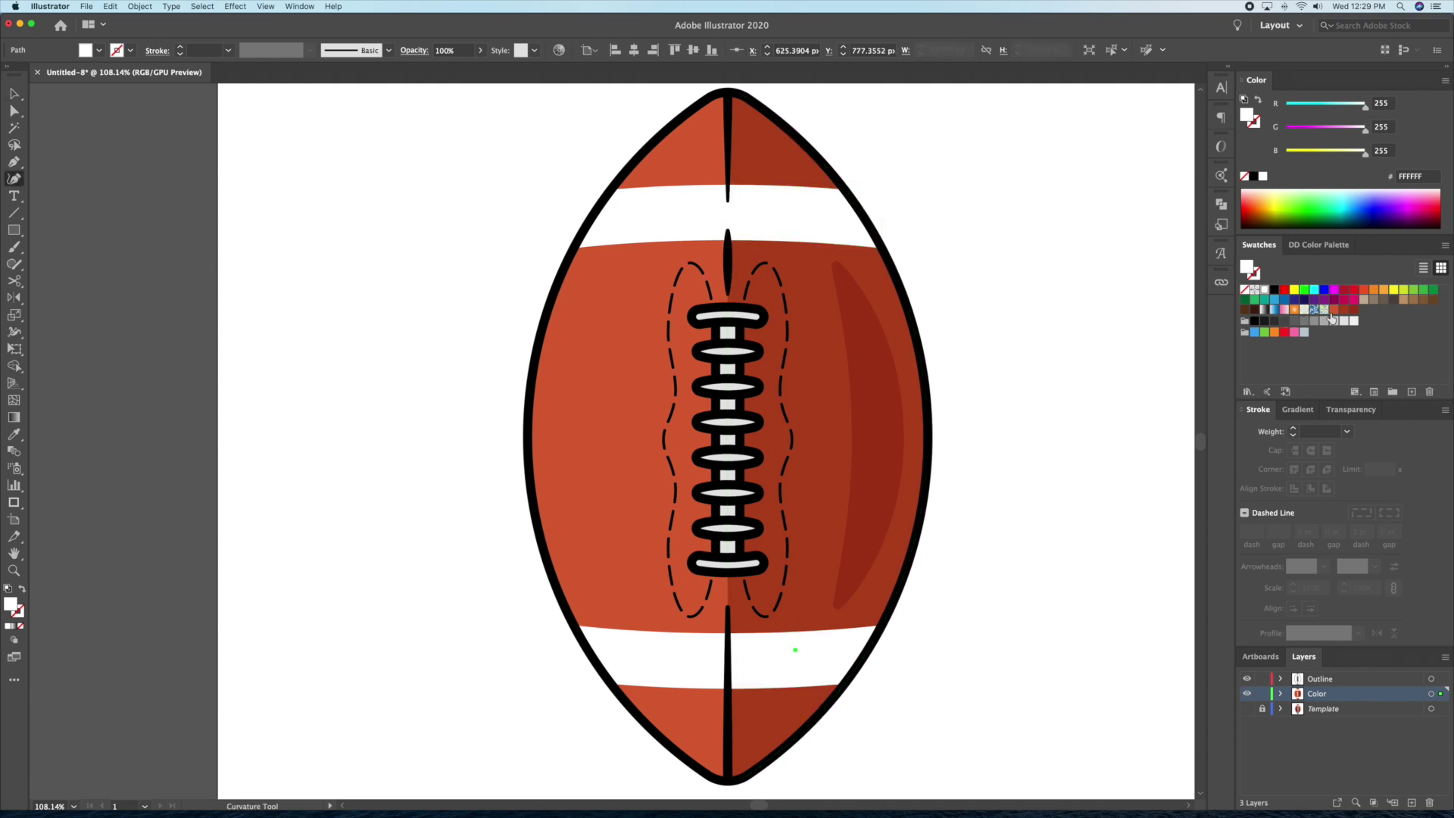
{"action": "left_click", "coordinate": [1335, 323]}
{"action": "key", "text": "v"}
{"action": "left_click", "coordinate": [929, 293]}
{"action": "left_click", "coordinate": [819, 223]}
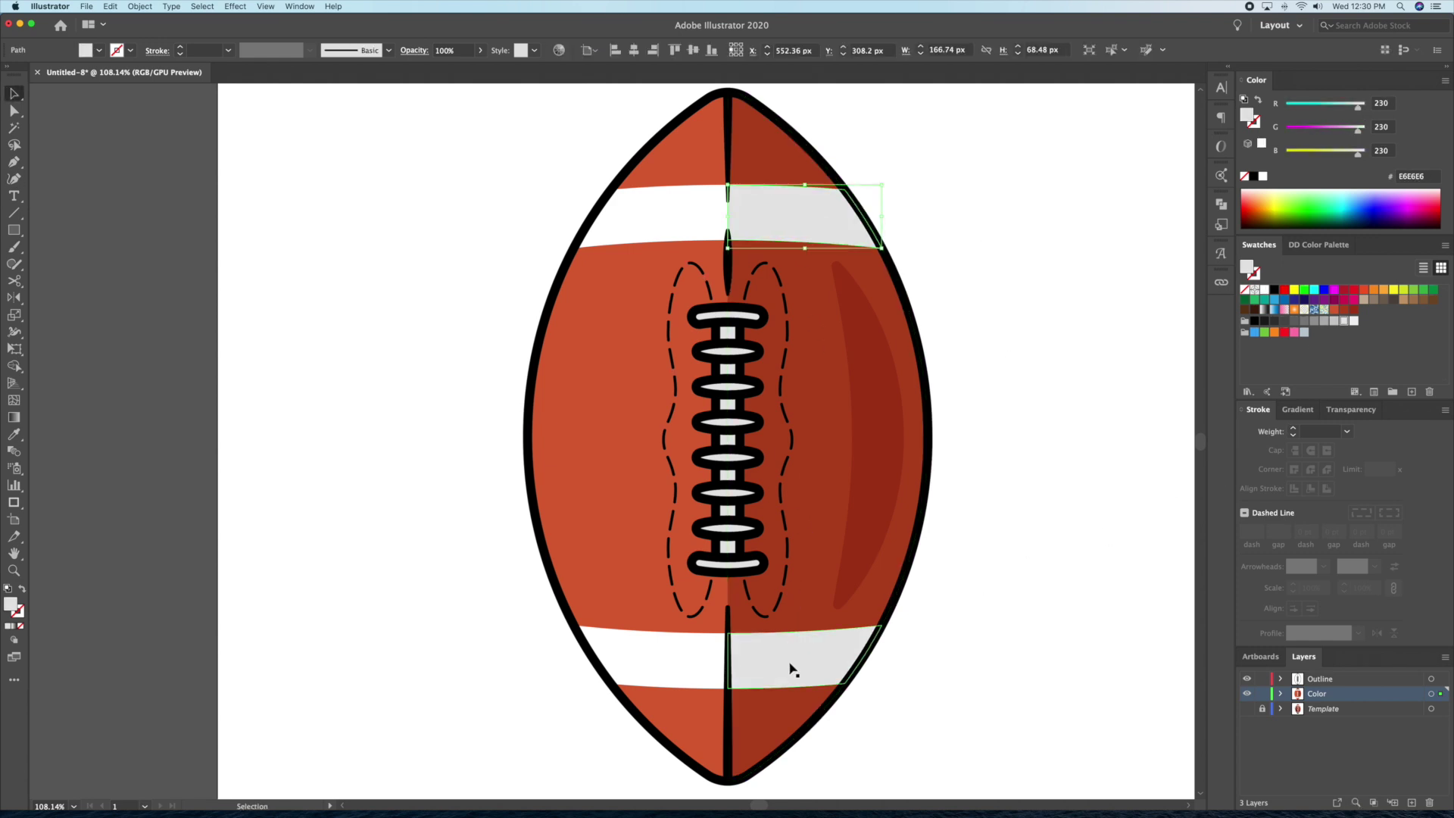
{"action": "left_click", "coordinate": [792, 666]}
{"action": "left_click", "coordinate": [1335, 321]}
{"action": "left_click", "coordinate": [1025, 497]}
Isolate the ball's orange base shape, copy it, and paste two copies in place.
{"action": "key", "text": "z"}
{"action": "key", "text": "space"}
{"action": "left_click_drag", "start_coordinate": [1026, 496], "coordinate": [953, 498]}
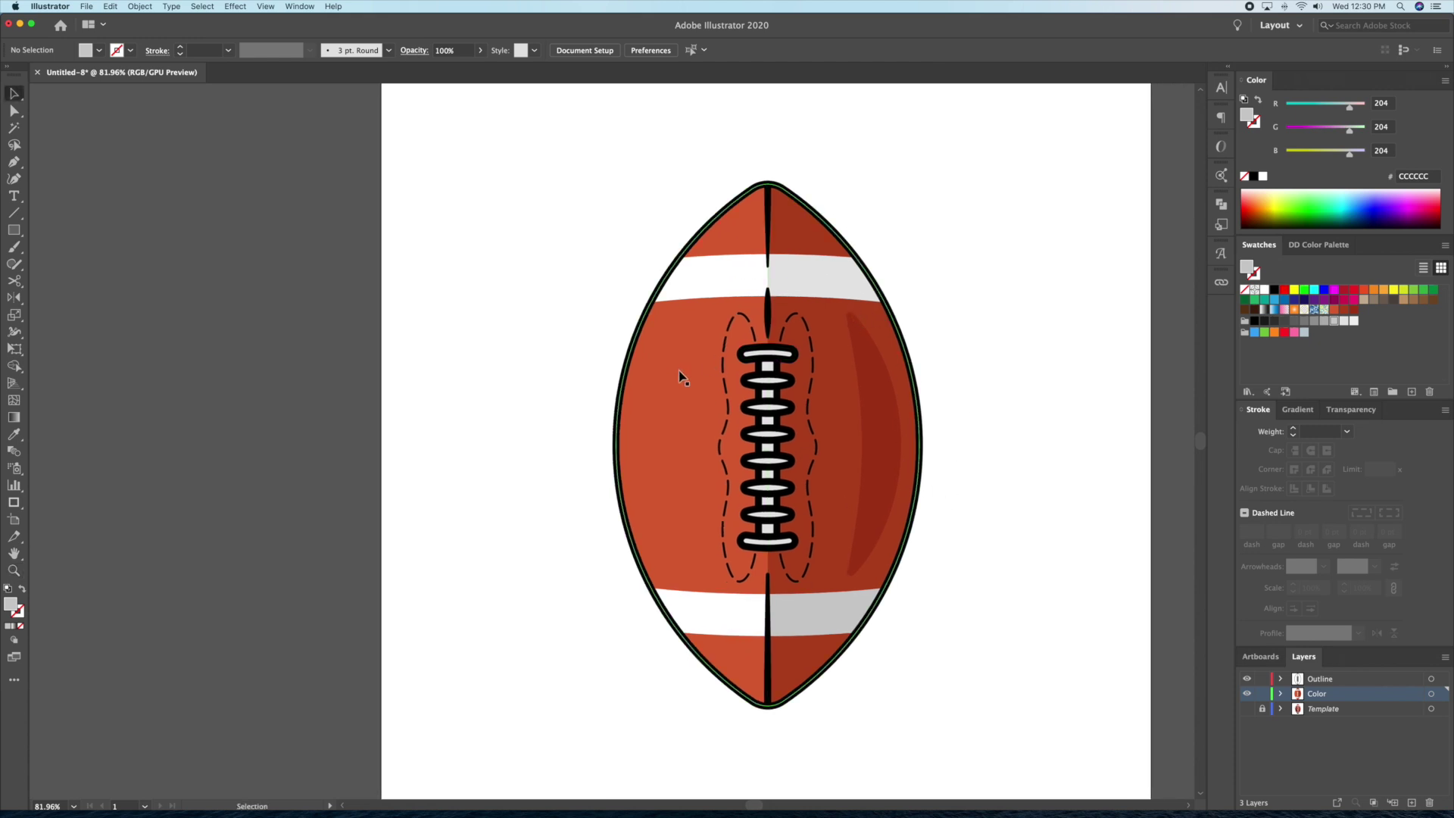
{"action": "double_click", "coordinate": [650, 384]}
{"action": "left_click", "coordinate": [110, 6]}
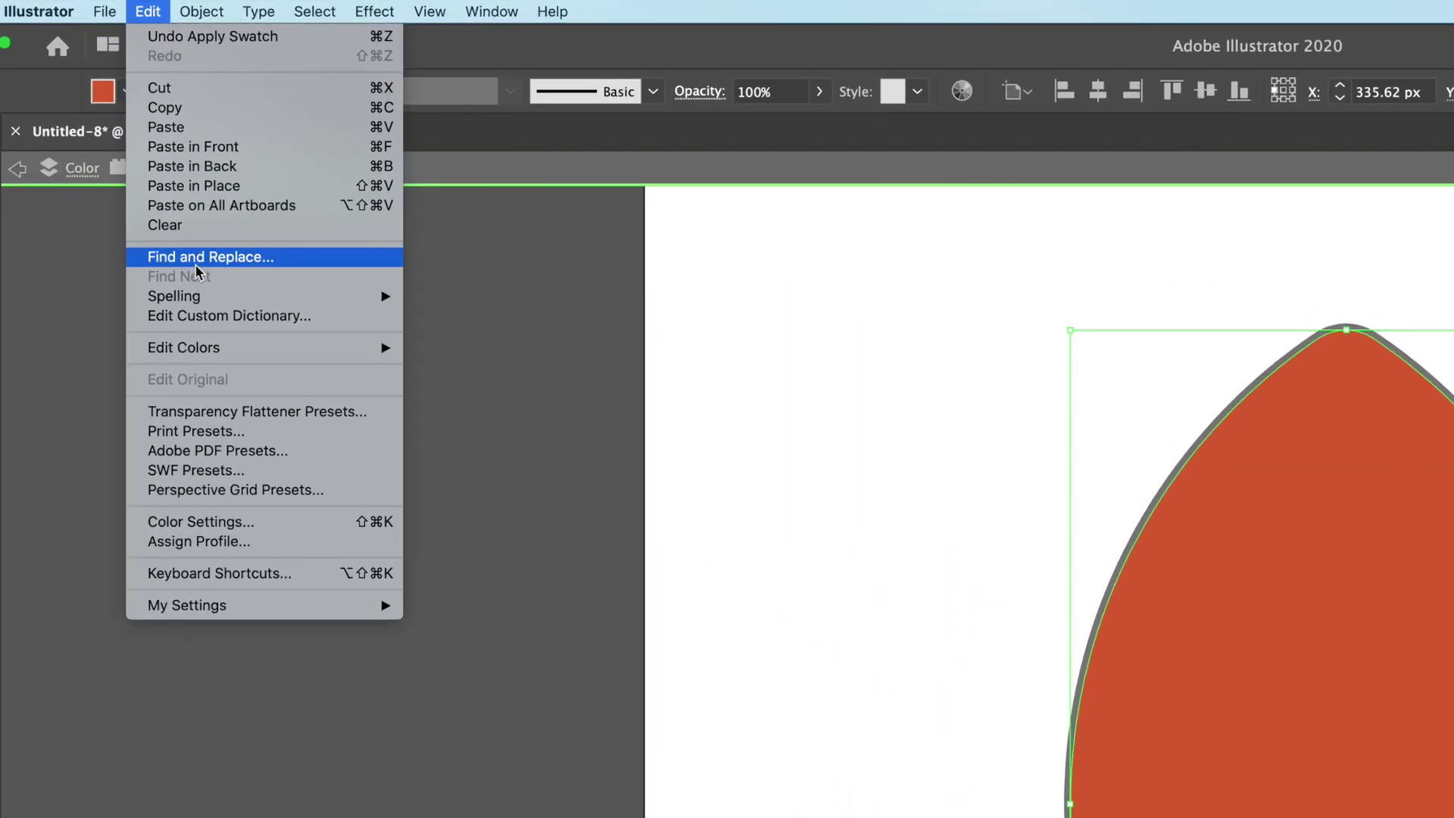
{"action": "left_click", "coordinate": [189, 112]}
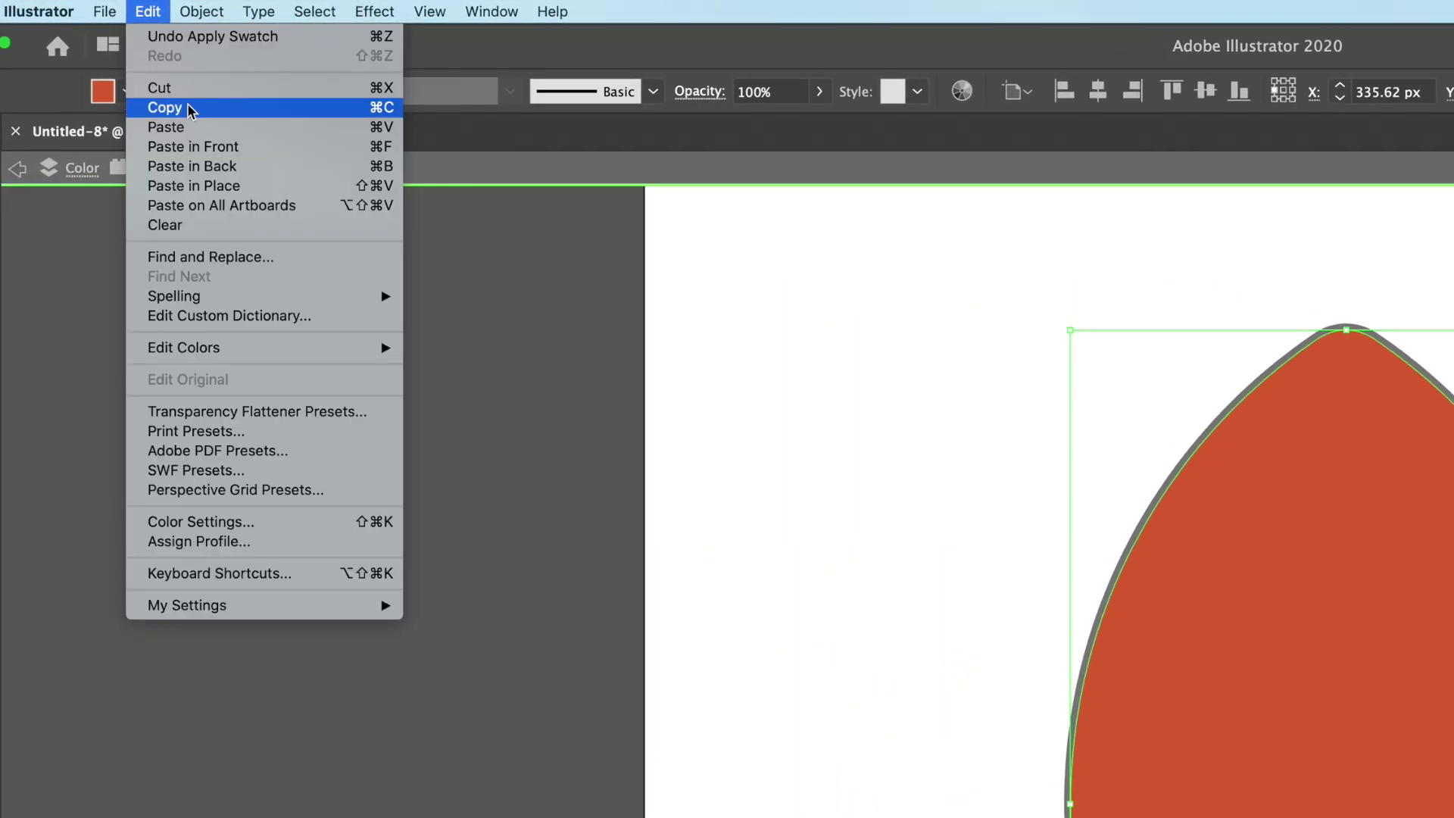
{"action": "left_click", "coordinate": [203, 186]}
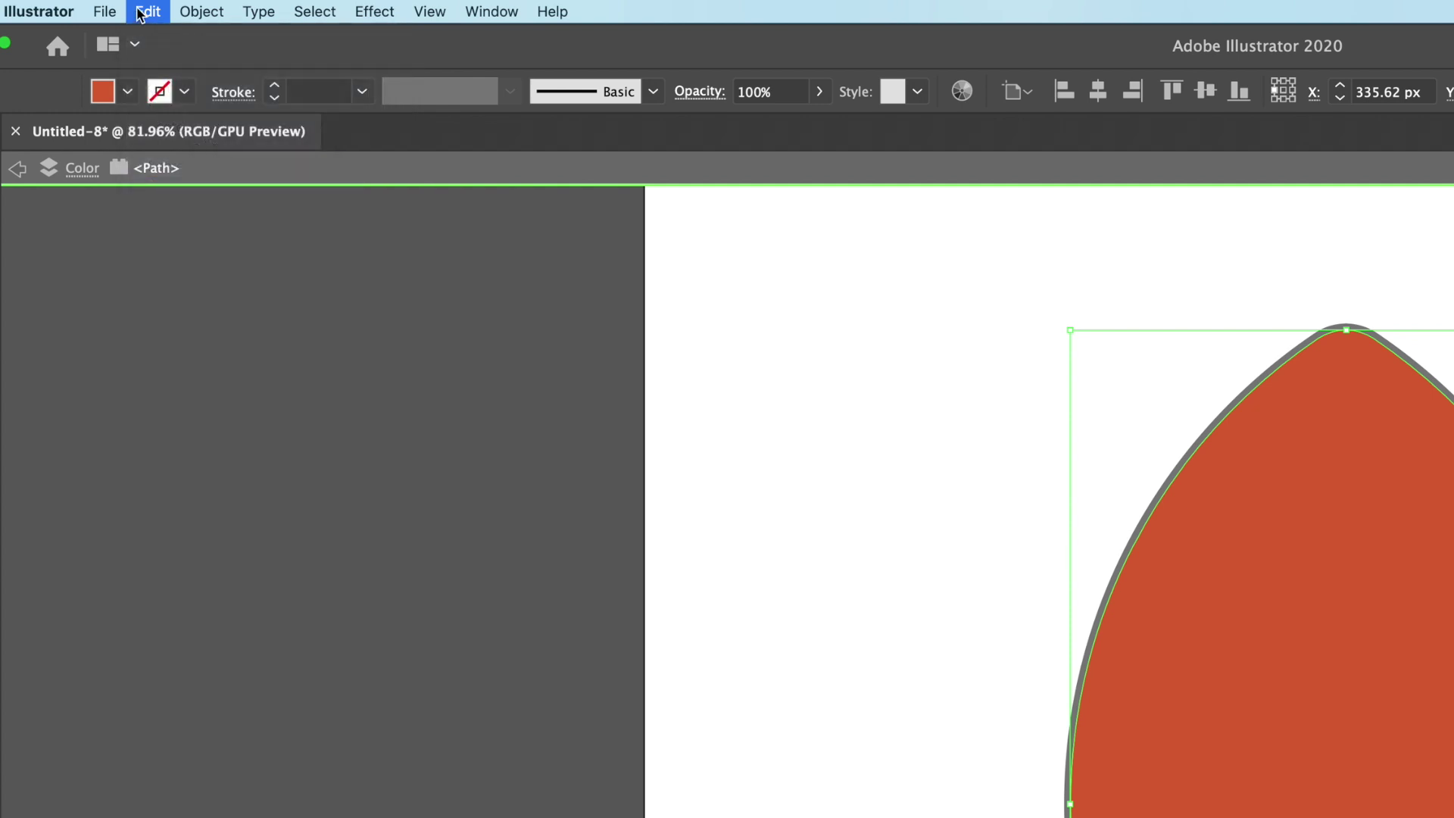
{"action": "left_click", "coordinate": [148, 11]}
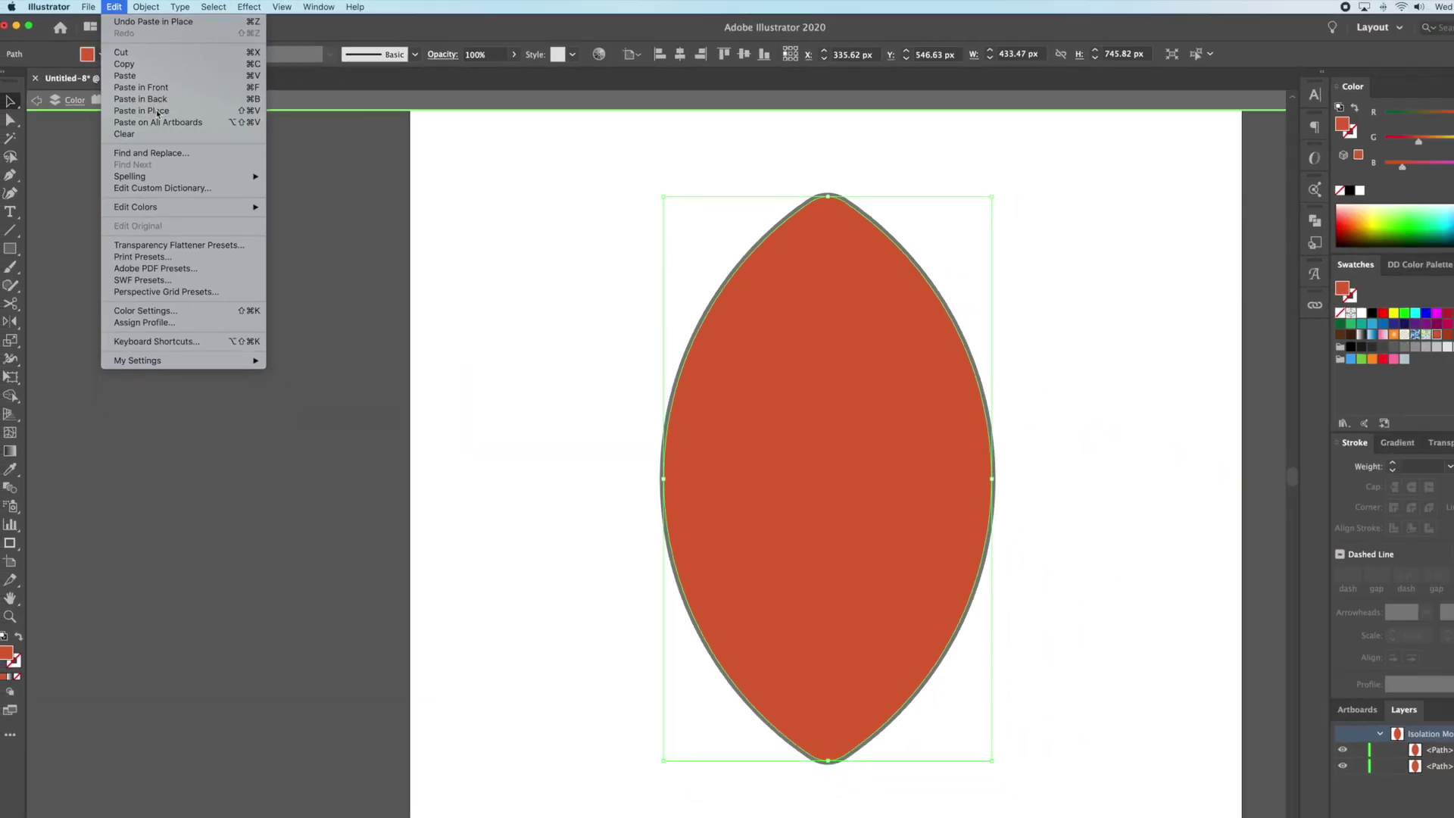
{"action": "left_click", "coordinate": [533, 280]}
Shift the top copy about 21 px right, trim the copies to a left-edge crescent with Shape Builder, and leave isolation mode.
{"action": "left_click", "coordinate": [973, 334]}
{"action": "left_click_drag", "start_coordinate": [838, 379], "coordinate": [857, 383]}
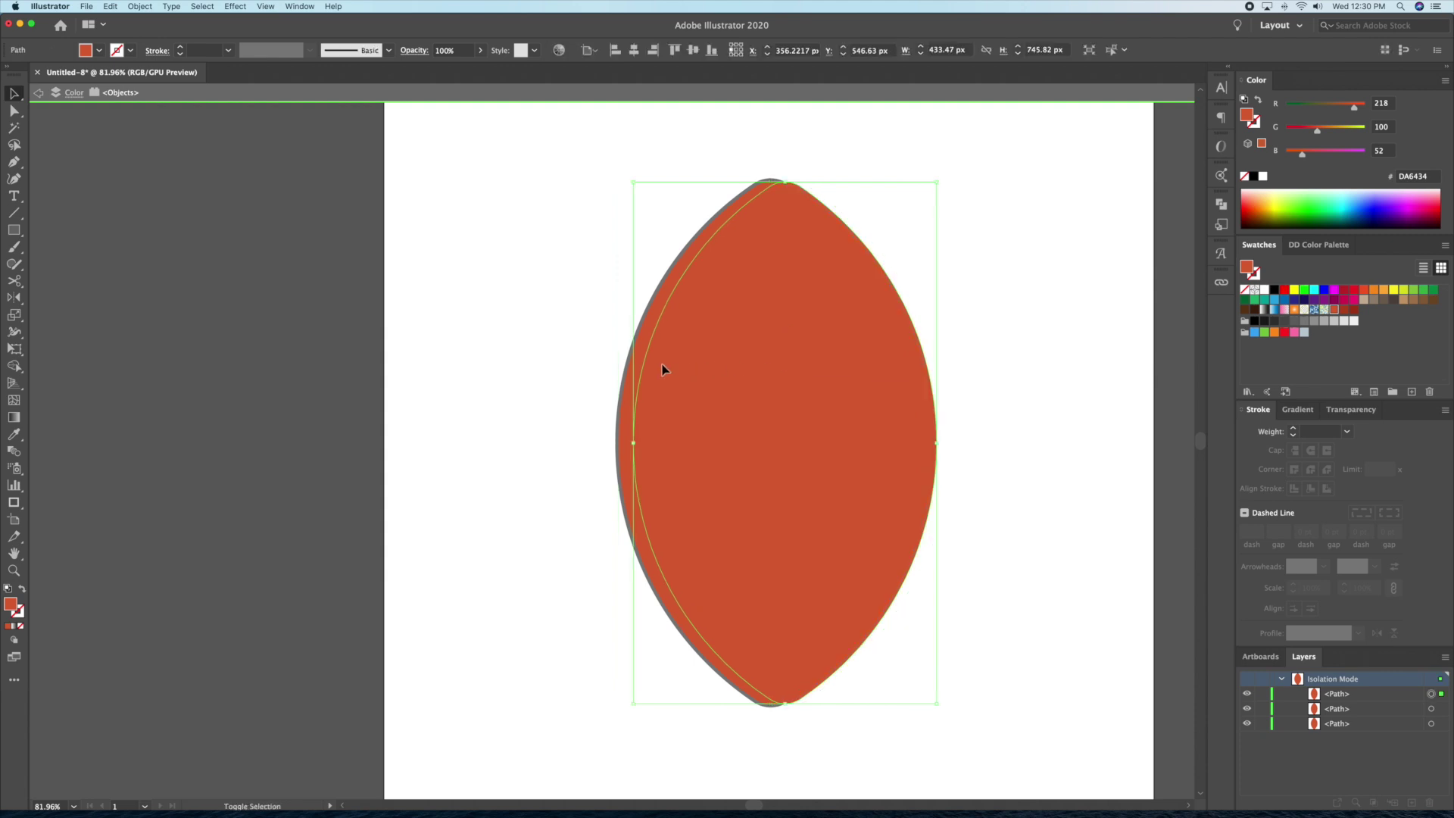
{"action": "left_click", "coordinate": [644, 352], "text": "shift"}
{"action": "key", "text": "shift+m"}
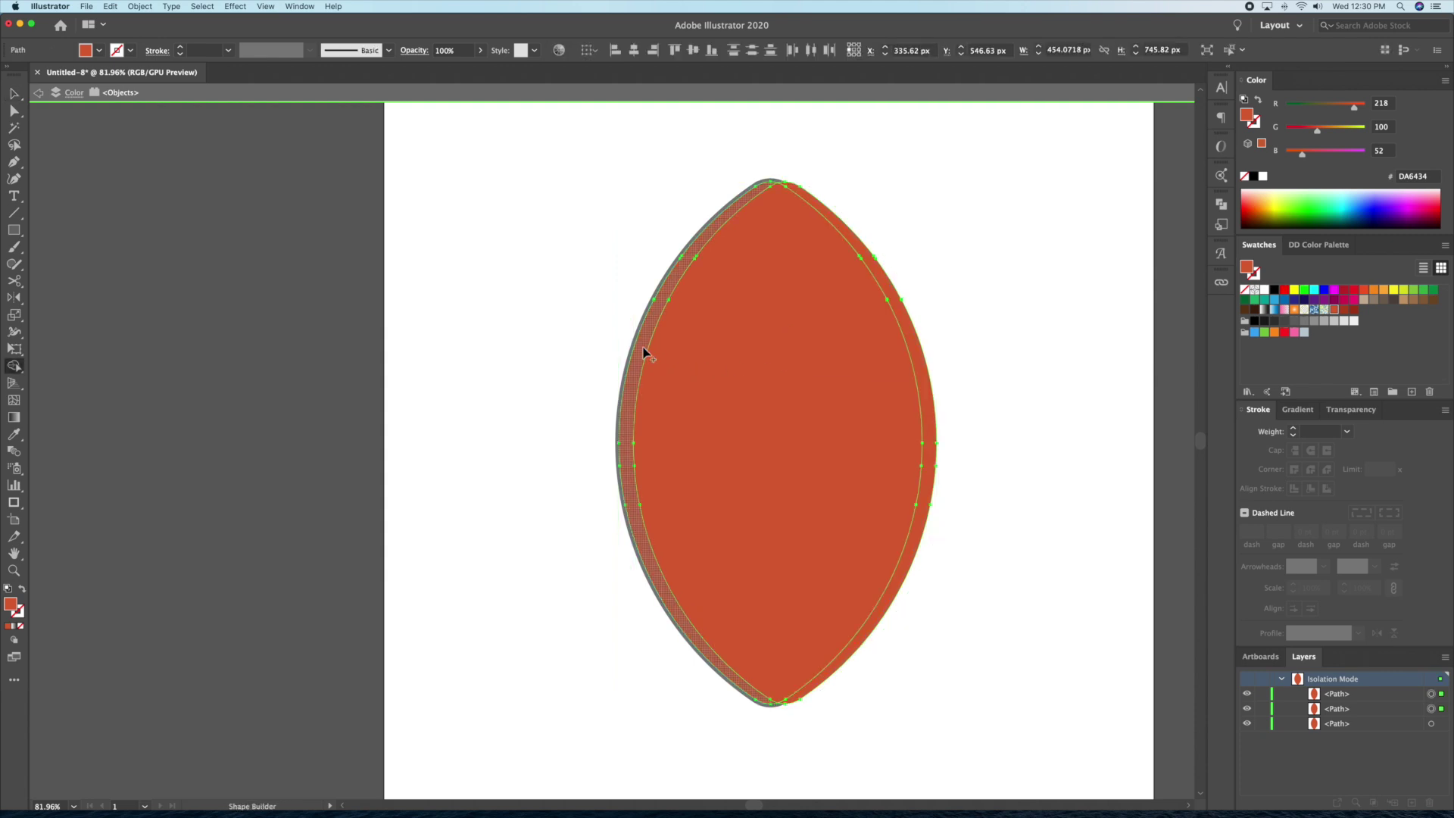
{"action": "left_click_drag", "start_coordinate": [982, 399], "coordinate": [977, 400]}
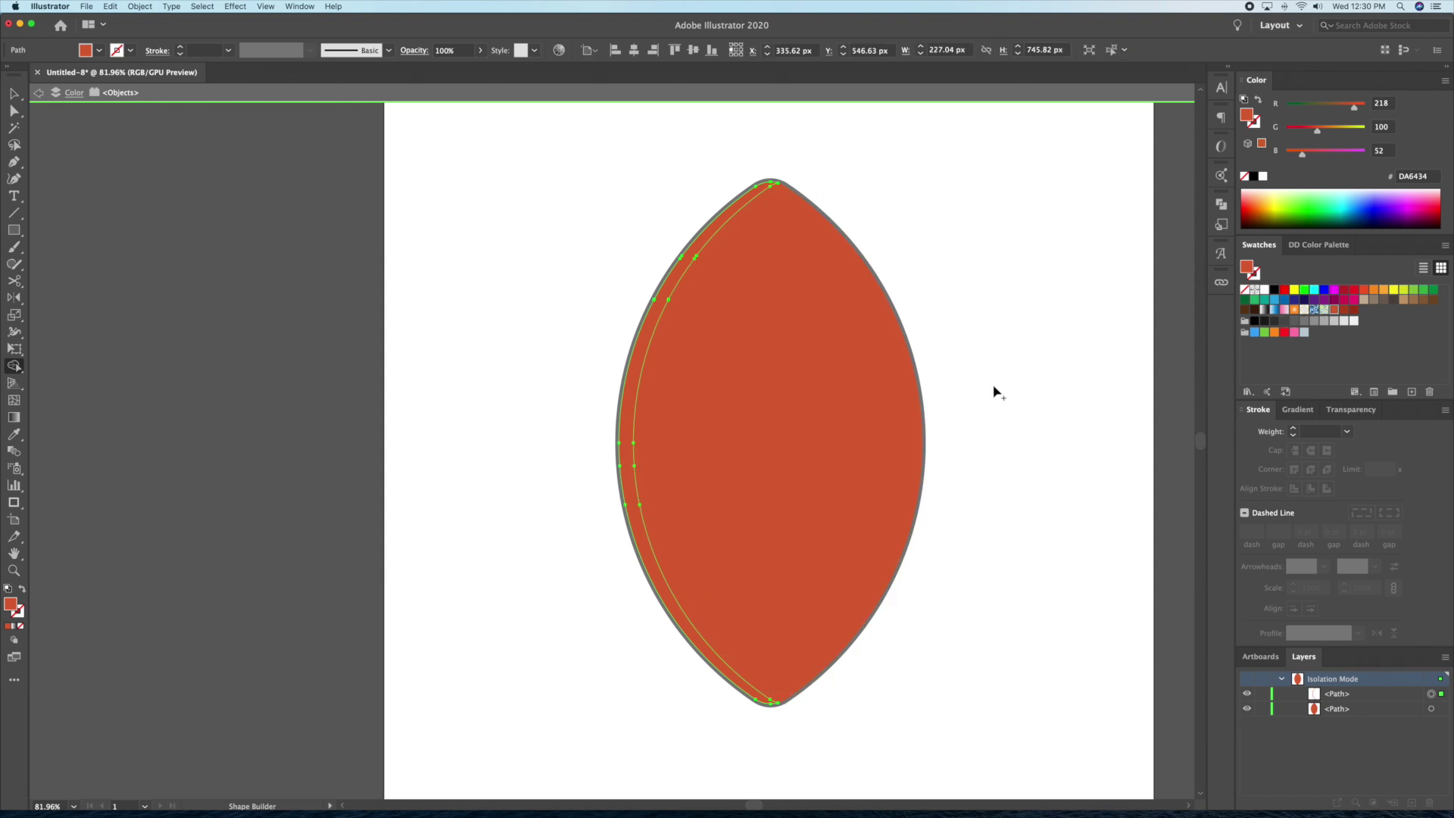
{"action": "key", "text": "v"}
{"action": "key", "text": "Escape"}
Fill the crescent along the ball's left edge with white.
{"action": "left_click", "coordinate": [639, 366]}
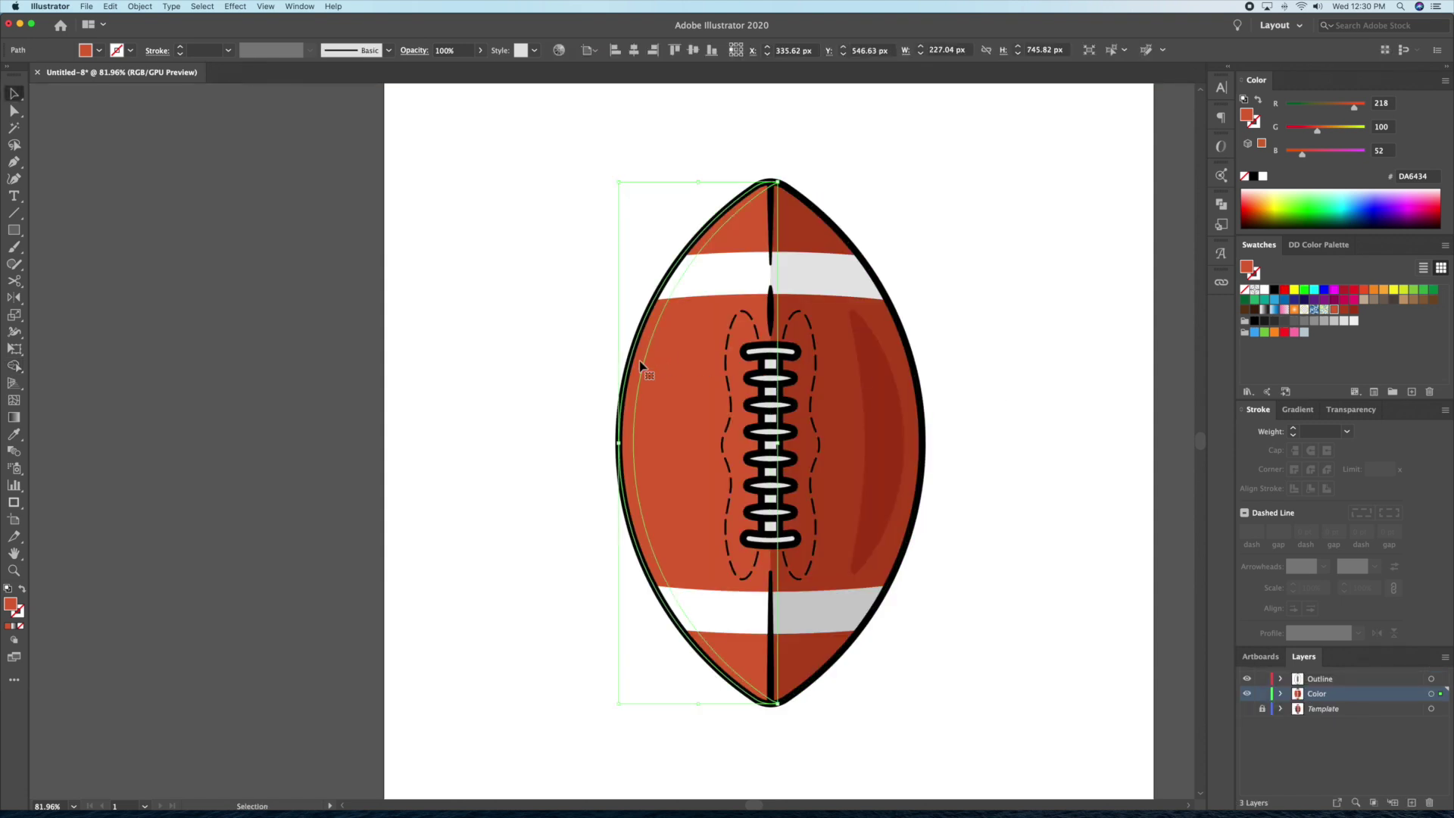
{"action": "left_click", "coordinate": [1262, 175]}
{"action": "left_click", "coordinate": [957, 250]}
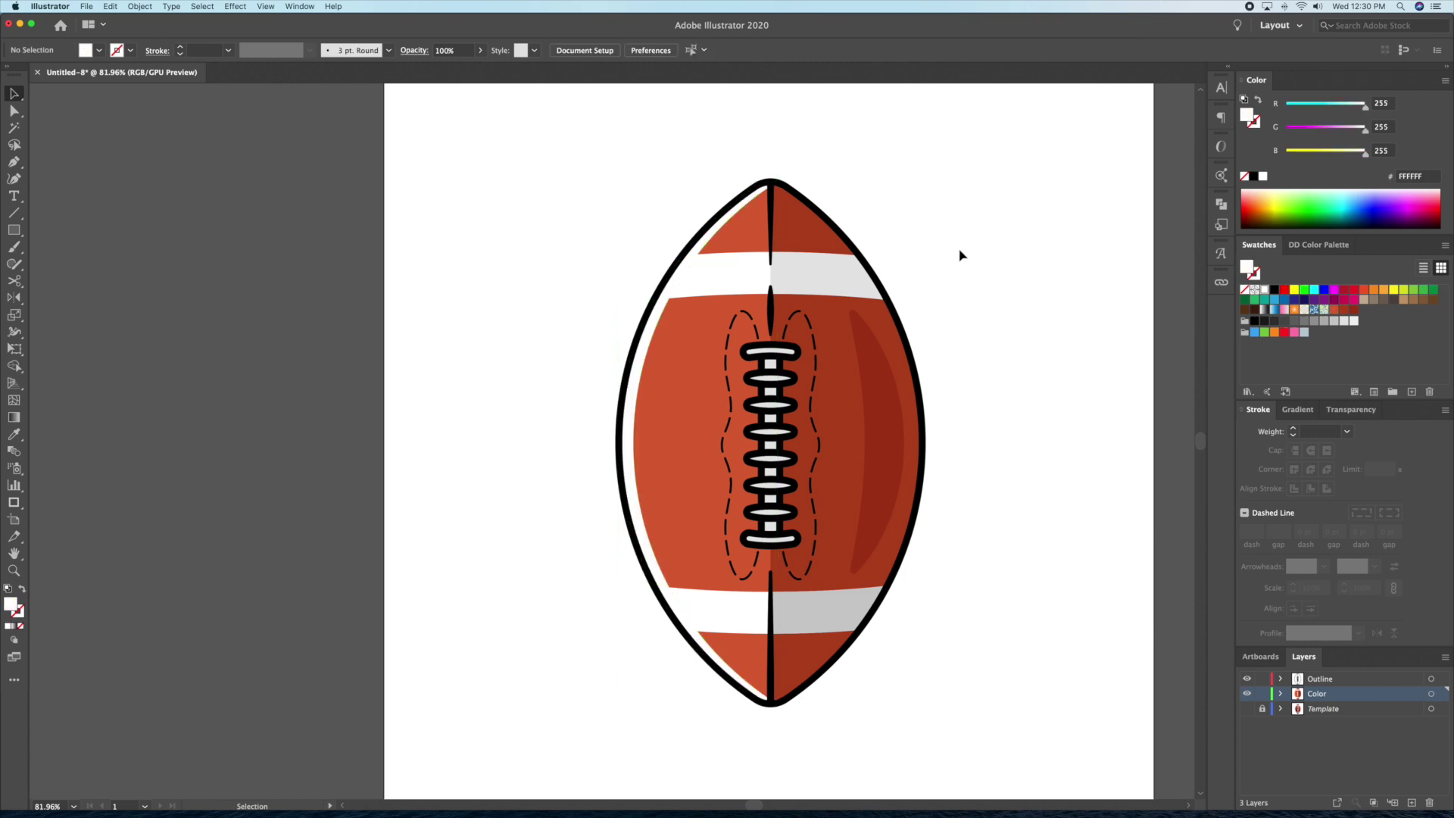
Lower the white crescent's opacity to 20% and deselect it.
{"action": "left_click", "coordinate": [651, 341]}
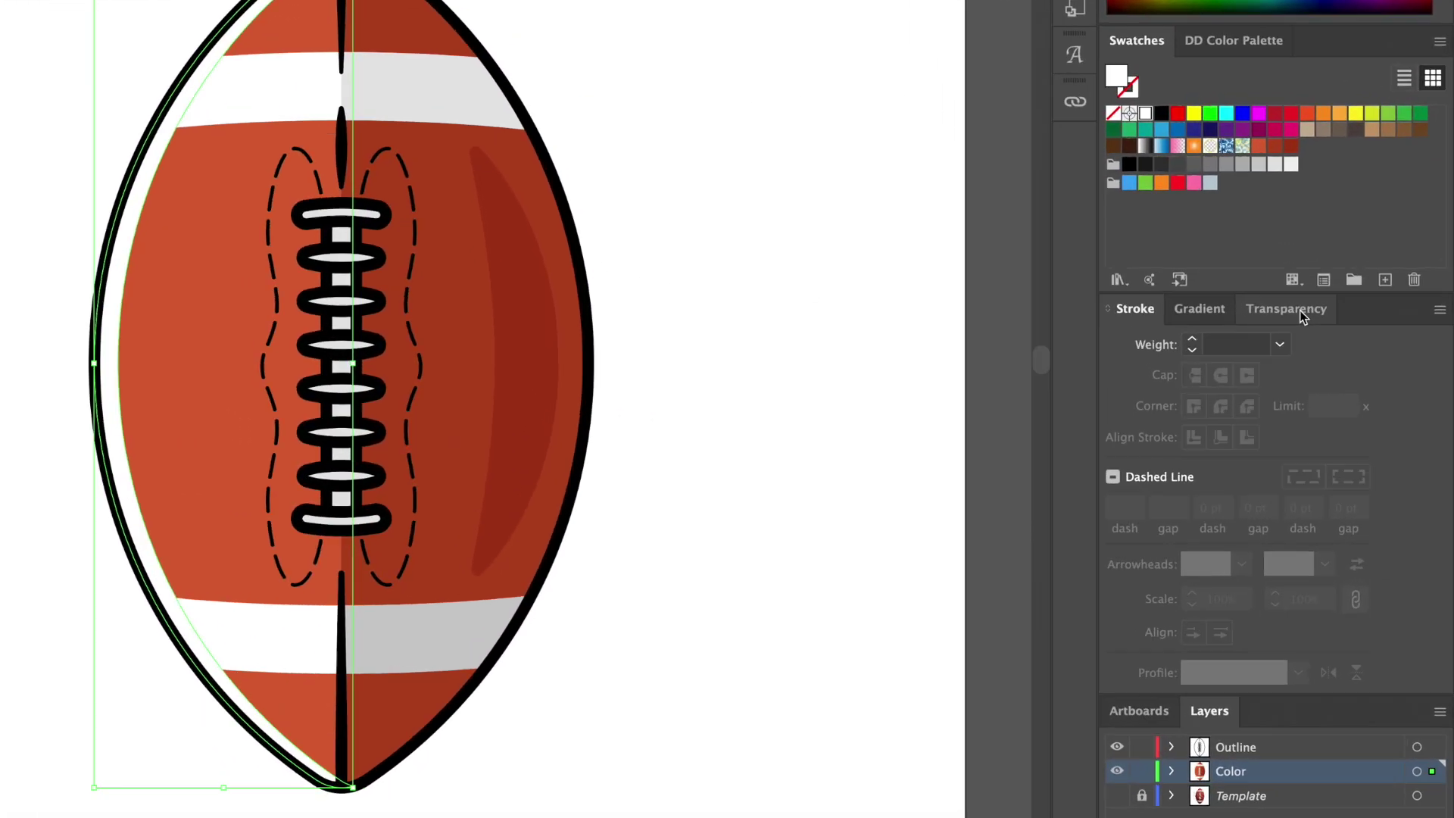
{"action": "left_click", "coordinate": [1355, 410]}
{"action": "left_click_drag", "start_coordinate": [1365, 429], "coordinate": [1325, 430]}
{"action": "key", "text": "shift+Down"}
{"action": "key", "text": "shift+Down"}
{"action": "key", "text": "shift+Down"}
{"action": "key", "text": "shift+Down"}
{"action": "key", "text": "shift+Down"}
{"action": "key", "text": "shift+Down"}
{"action": "key", "text": "shift+Down"}
{"action": "key", "text": "shift+Down"}
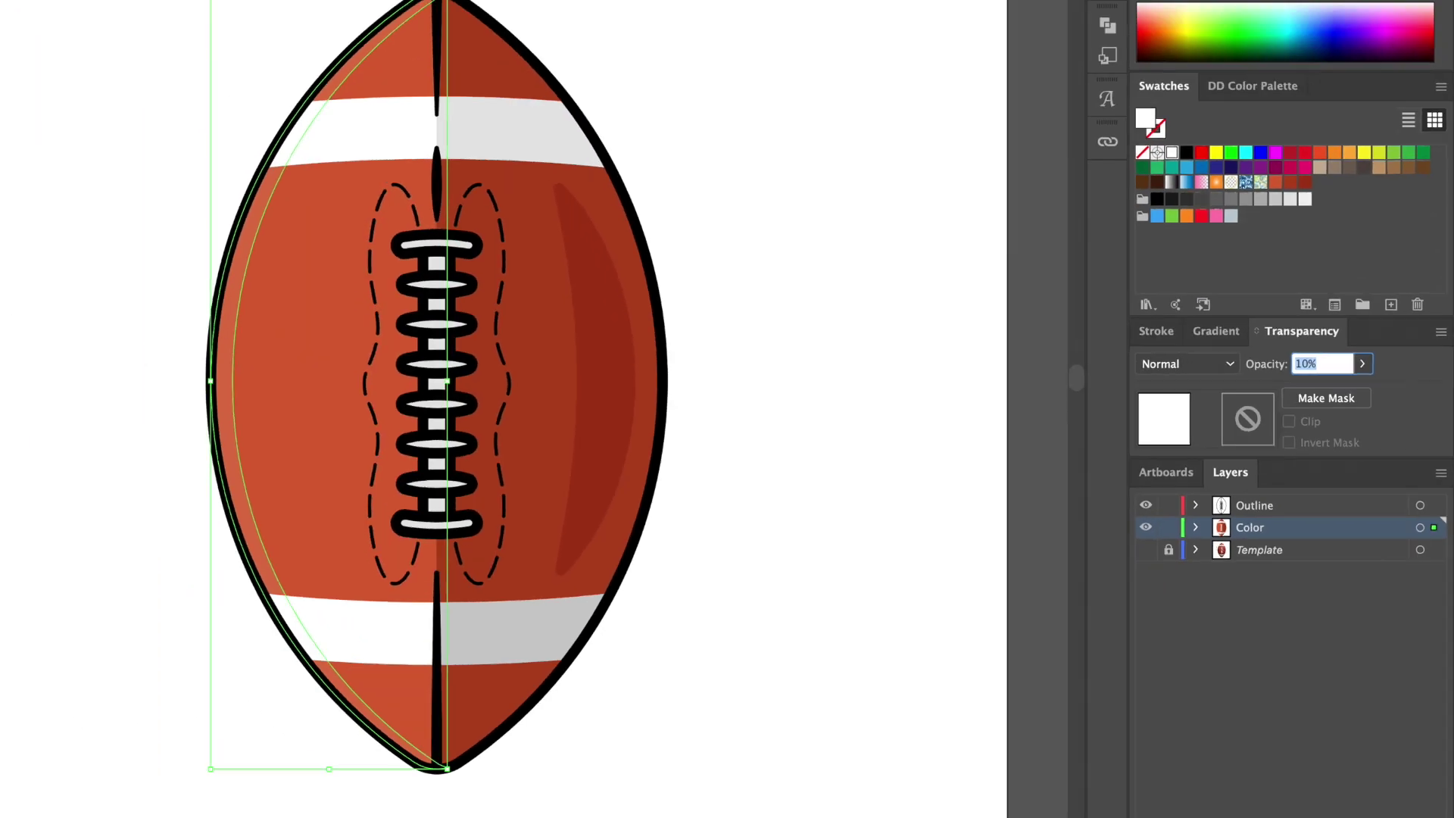
{"action": "key", "text": "super+shift+a"}
Draw a vertical path about 201 px tall on the ball's left side and bow it outward about 16 px.
{"action": "key", "text": "shift+grave"}
{"action": "left_click", "coordinate": [616, 359]}
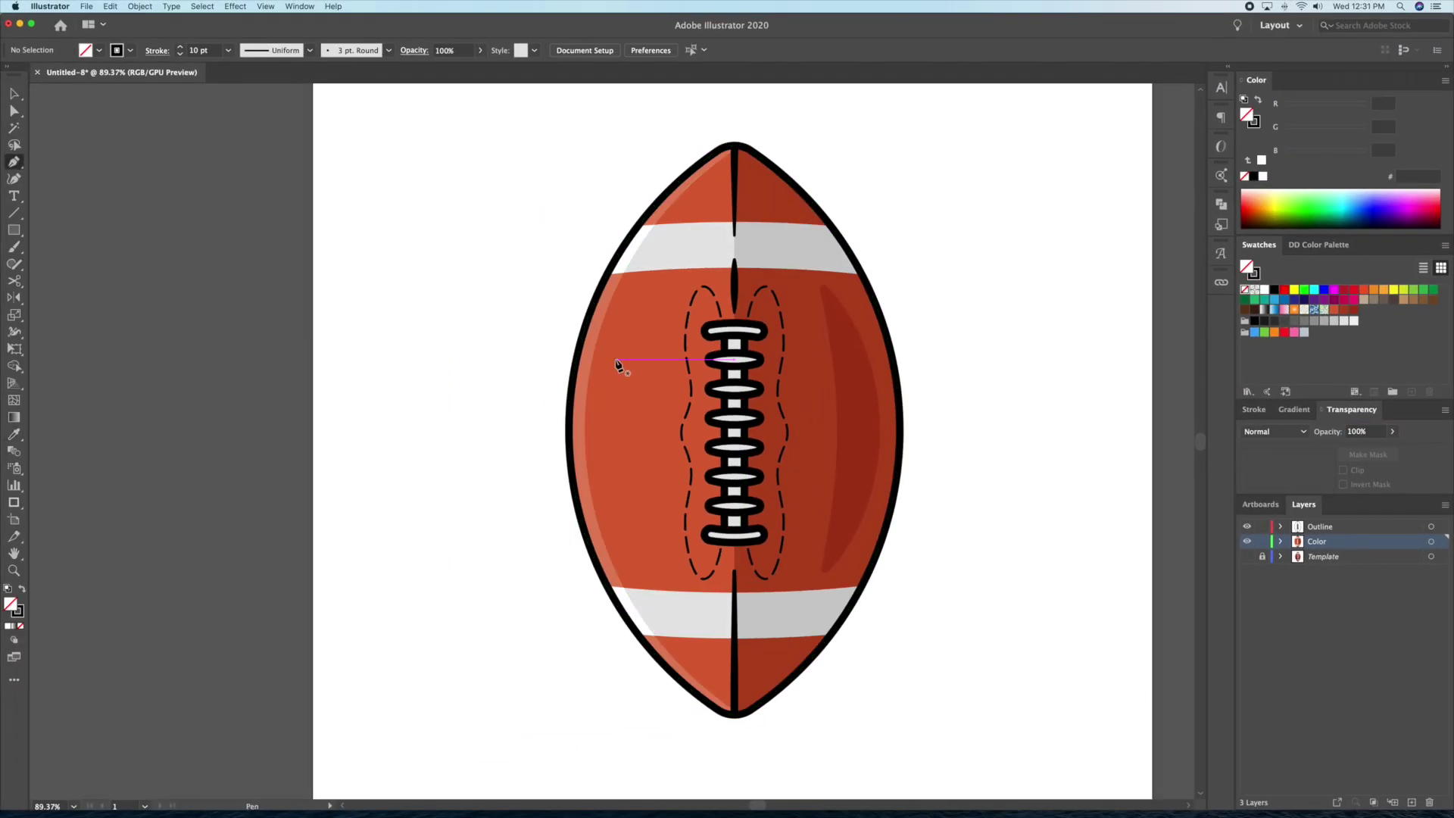
{"action": "left_click", "coordinate": [616, 514]}
{"action": "key", "text": "Escape"}
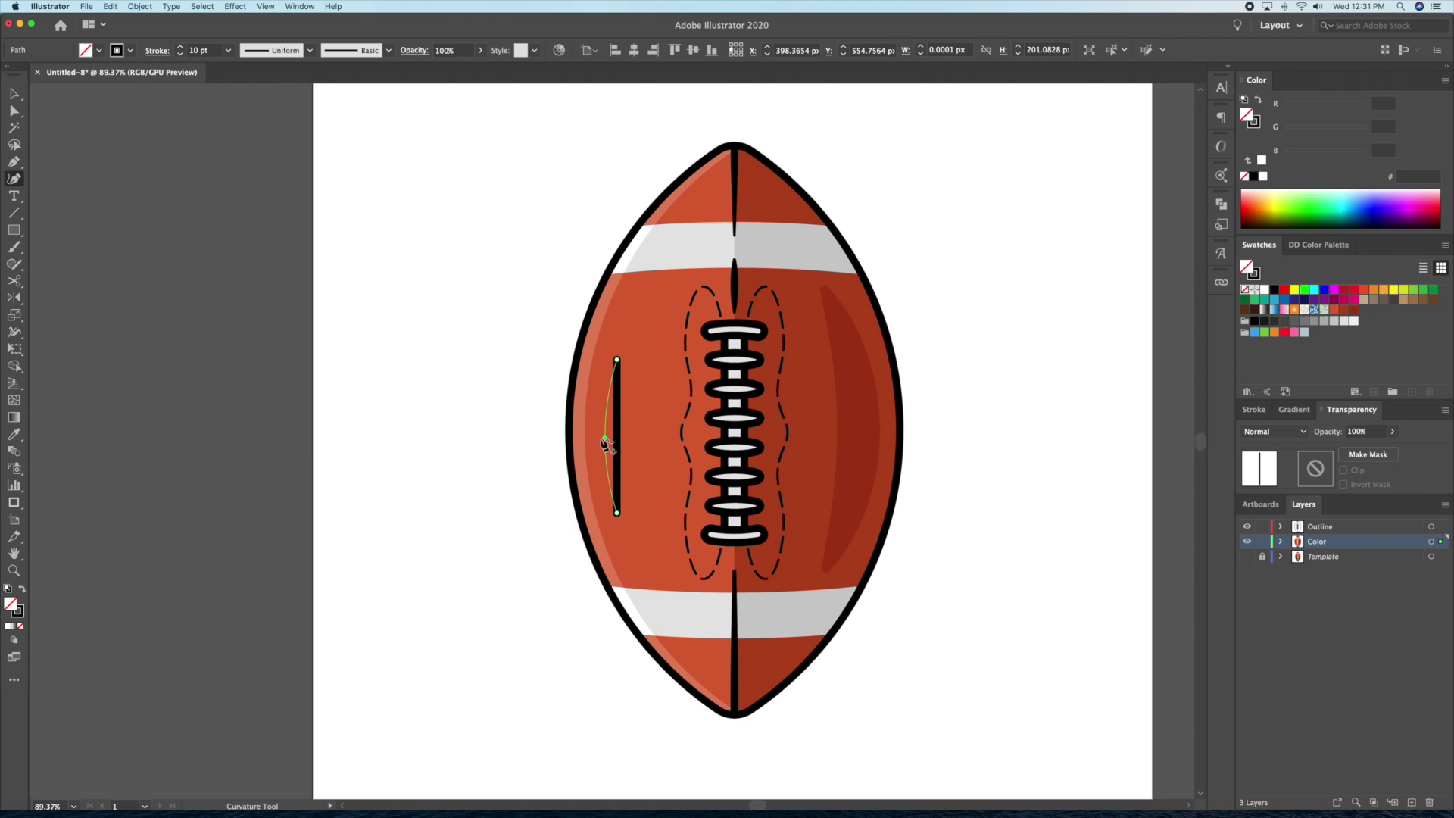
{"action": "left_click_drag", "start_coordinate": [616, 437], "coordinate": [619, 443]}
Widen the left arc's middle to about 39 pt with the Width tool and scale the arc to about 172 px tall.
{"action": "key", "text": "shift+w"}
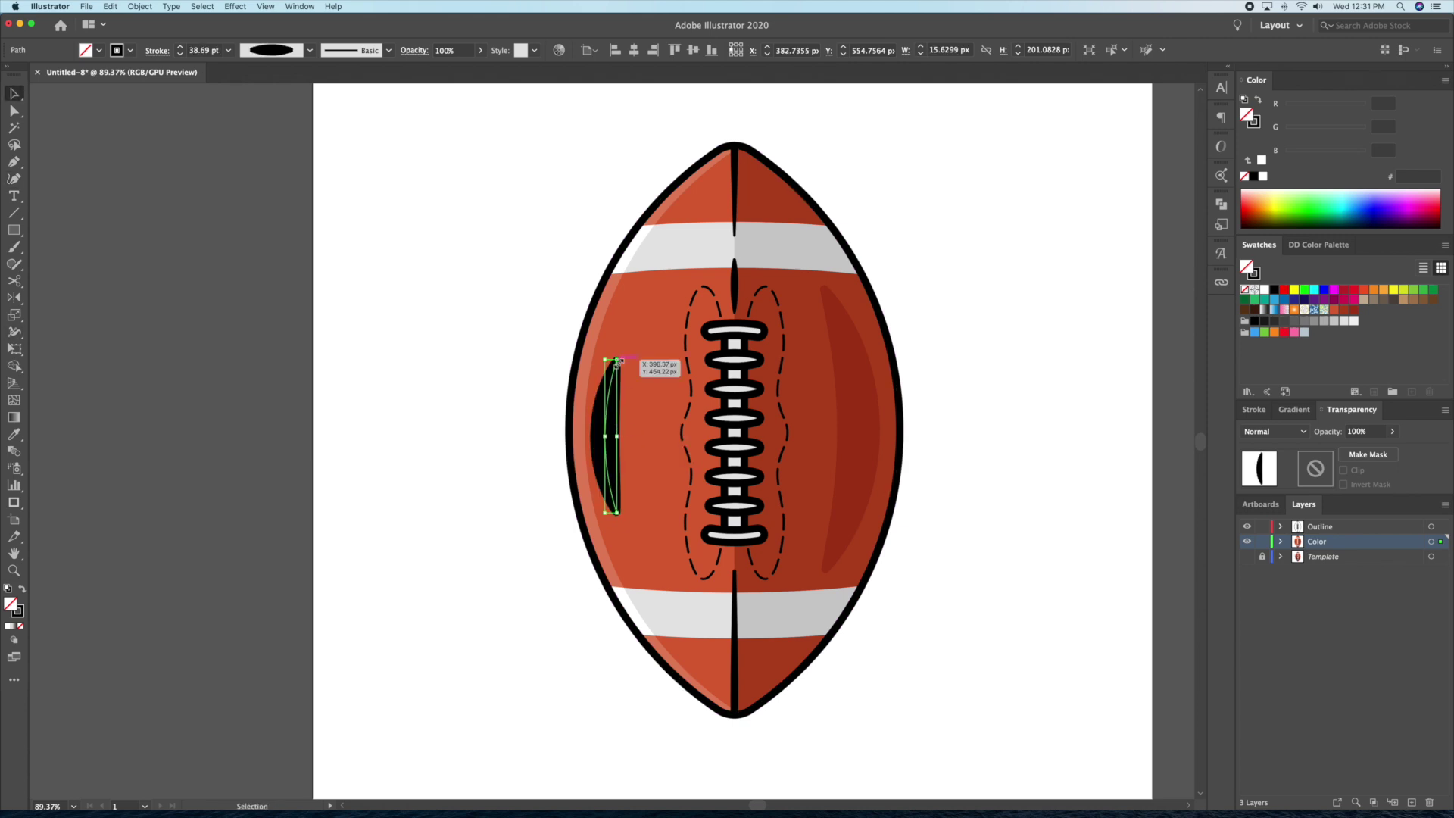
{"action": "key", "text": "v"}
Outline the left arc's stroke and give it the crescent highlight's translucent white with the Eyedropper.
{"action": "left_click", "coordinate": [139, 6]}
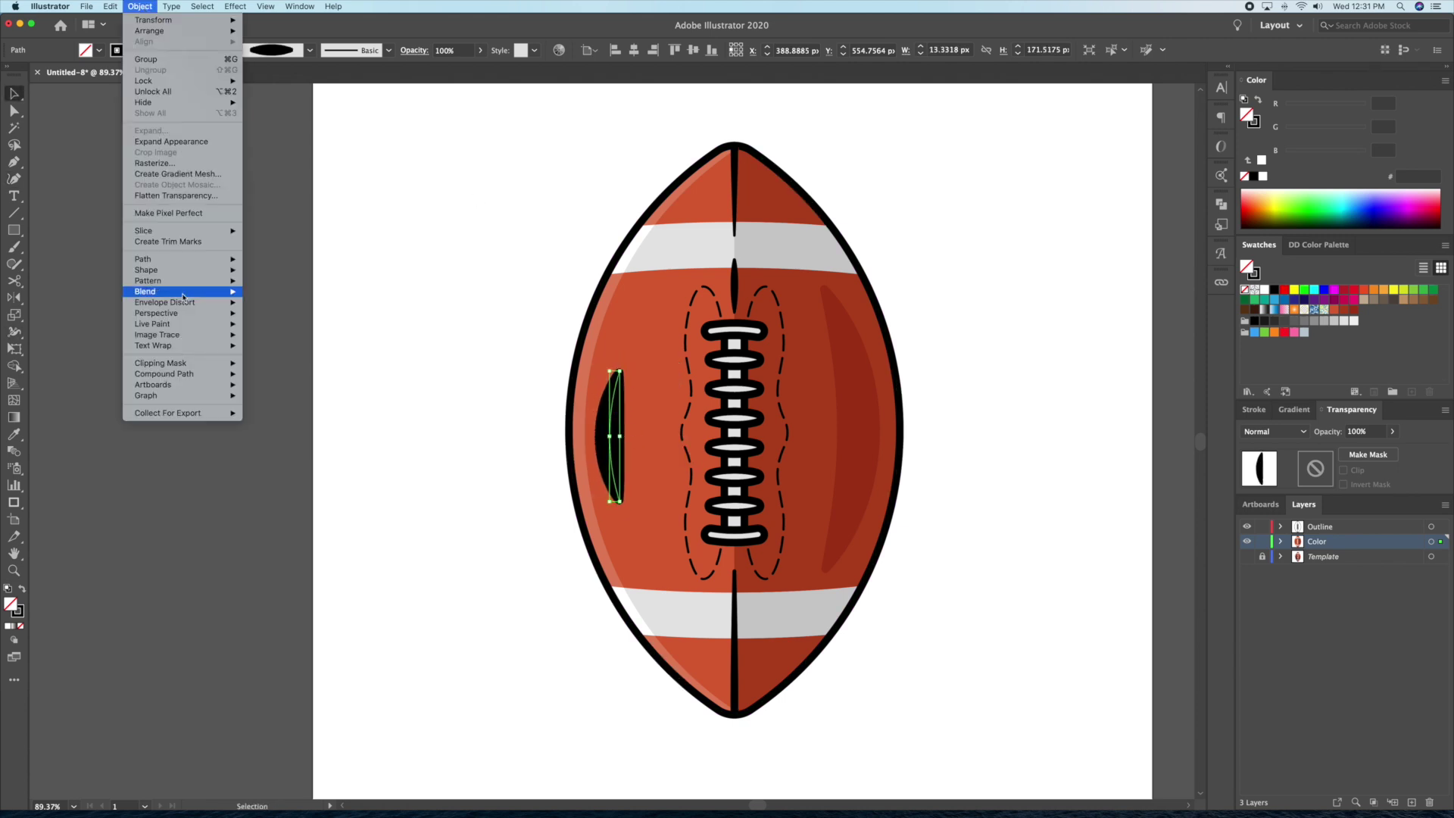
{"action": "mouse_move", "coordinate": [182, 261]}
{"action": "left_click", "coordinate": [280, 286]}
{"action": "key", "text": "i"}
{"action": "left_click", "coordinate": [583, 414]}
{"action": "key", "text": "v"}
{"action": "left_click", "coordinate": [434, 363]}
{"action": "key", "text": "z"}
{"action": "left_click_drag", "start_coordinate": [738, 400], "coordinate": [802, 400]}
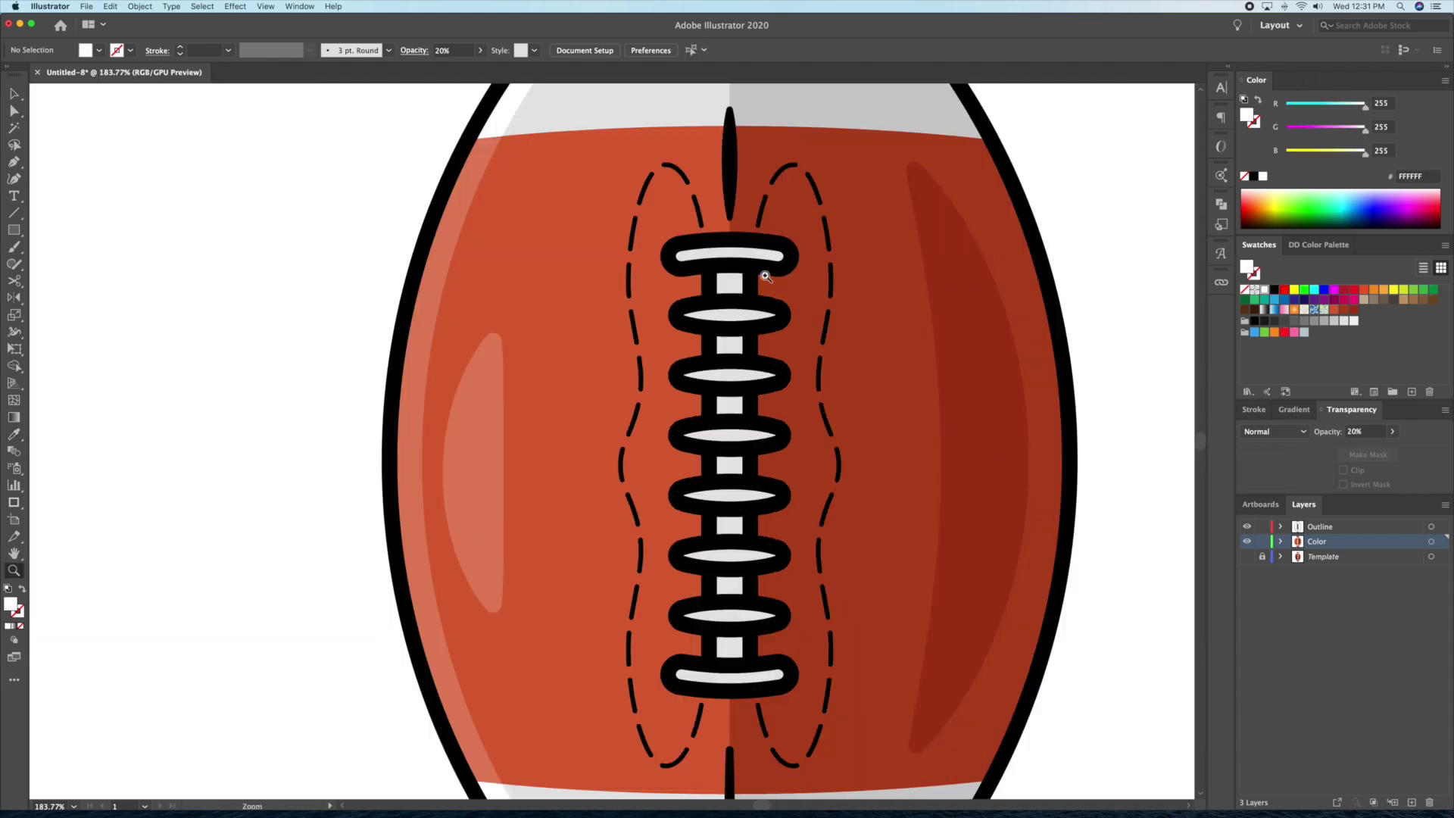
Draw a light grey E6E6E6 rectangle about 324 px tall over the right half of the laces.
{"action": "key", "text": "v"}
{"action": "left_click", "coordinate": [741, 279]}
{"action": "left_click", "coordinate": [288, 244]}
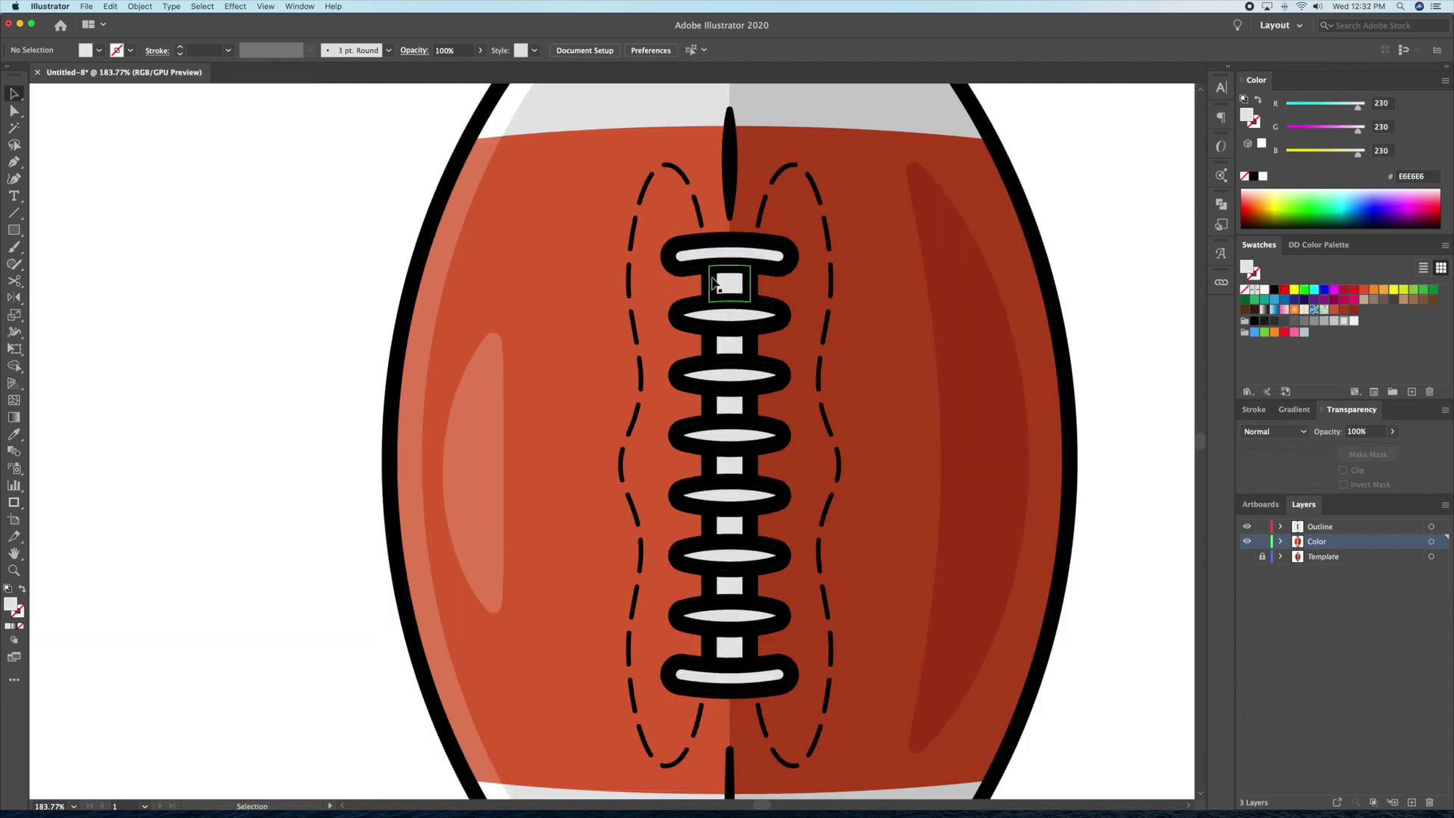
{"action": "mouse_move", "coordinate": [829, 212]}
{"action": "left_mouse_down"}
{"action": "mouse_move", "coordinate": [770, 730]}
{"action": "mouse_move", "coordinate": [729, 719]}
{"action": "left_mouse_up"}
Cut the rectangle to the laces' shape with Shape Builder, removing the part outside the laces.
{"action": "key", "text": "v"}
{"action": "left_click", "coordinate": [723, 534], "text": "shift"}
{"action": "key", "text": "shift+m"}
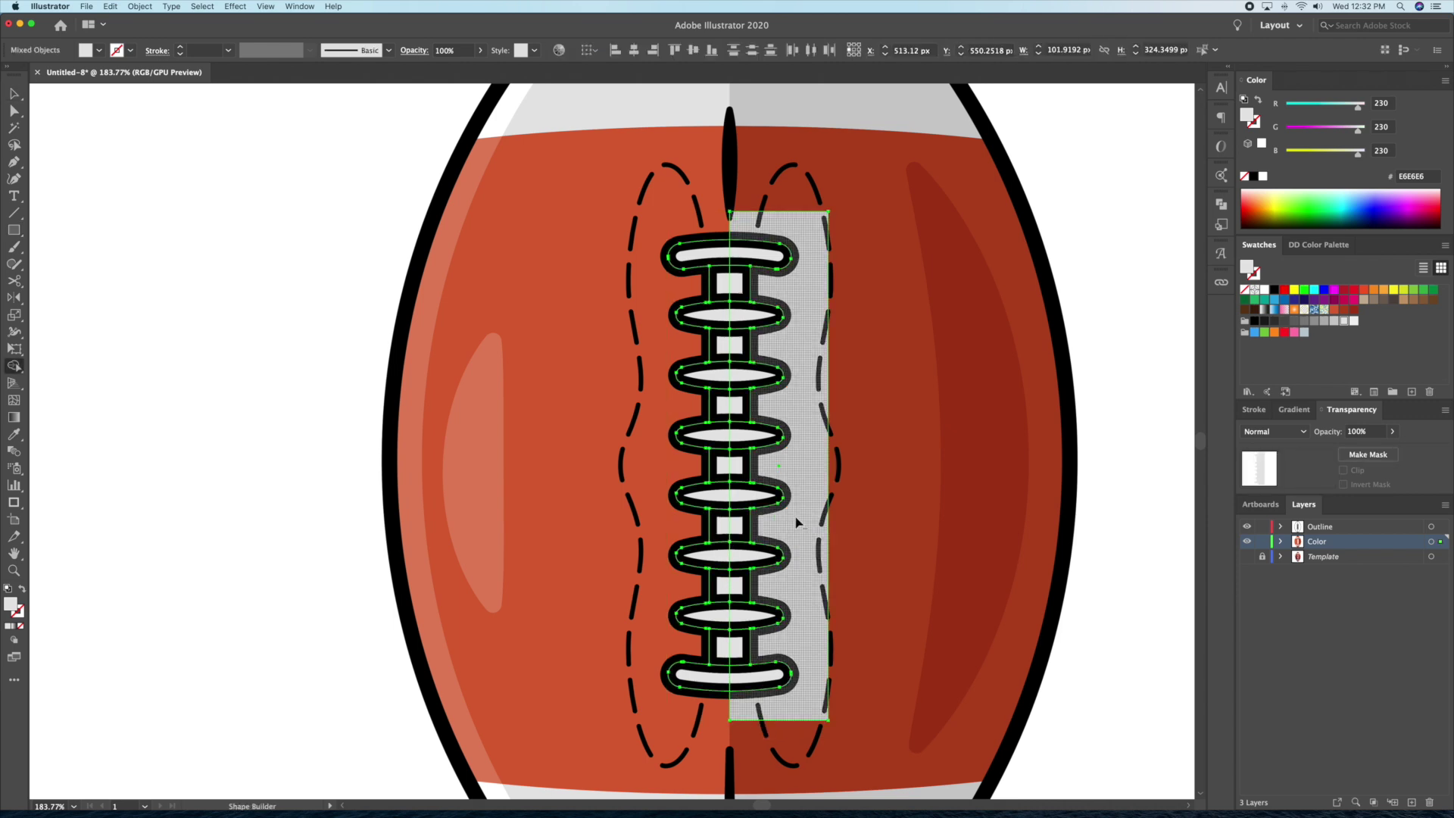
{"action": "left_click", "coordinate": [812, 523], "text": "alt"}
{"action": "key", "text": "v"}
{"action": "left_click", "coordinate": [1102, 411]}
Fill the right half of the laces' colour shape with a darker grey swatch and deselect it.
{"action": "left_click", "coordinate": [742, 528]}
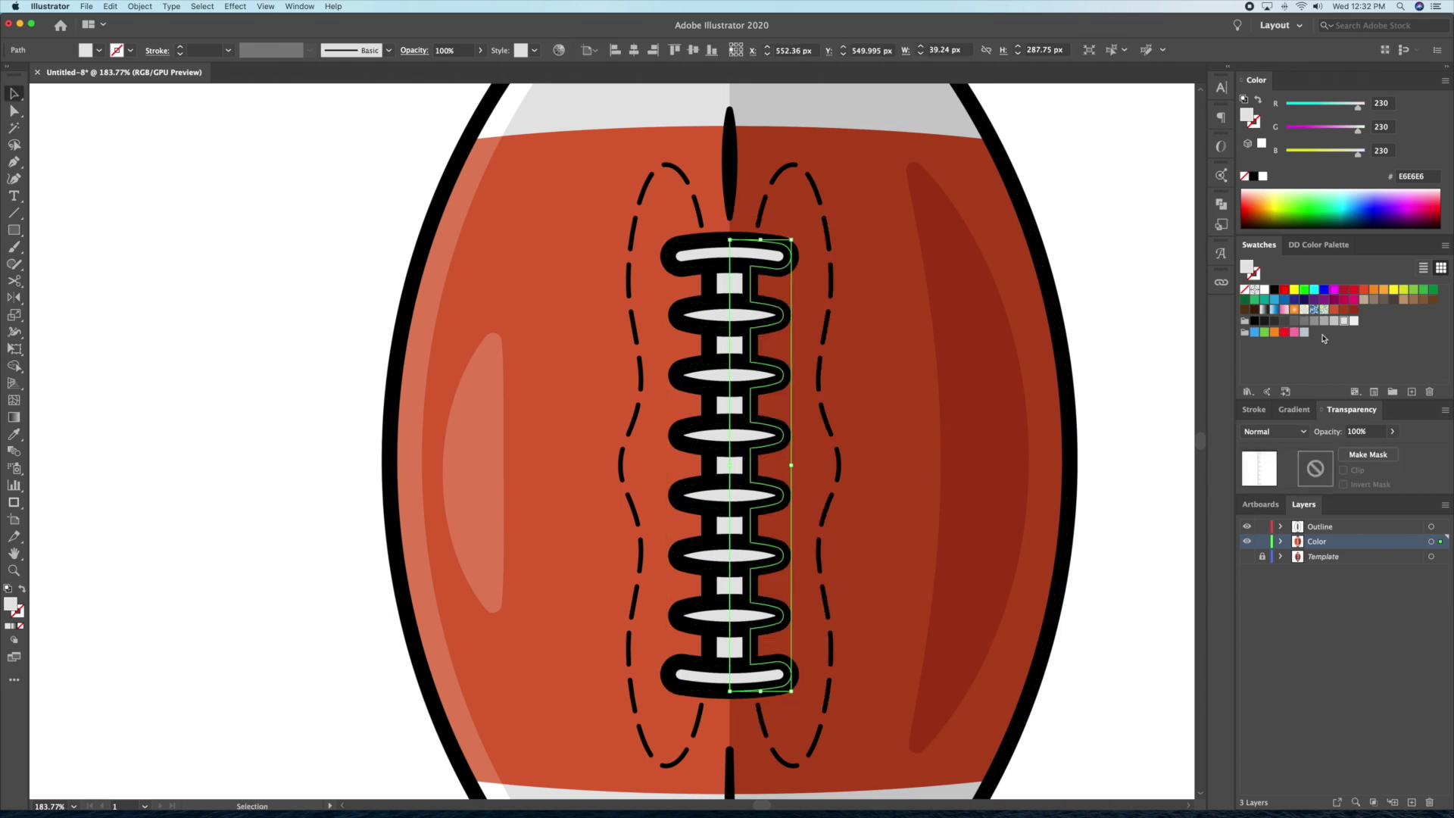
{"action": "left_click", "coordinate": [1324, 321]}
{"action": "left_click", "coordinate": [1334, 321]}
{"action": "left_click", "coordinate": [1324, 321]}
{"action": "left_click", "coordinate": [1123, 344]}
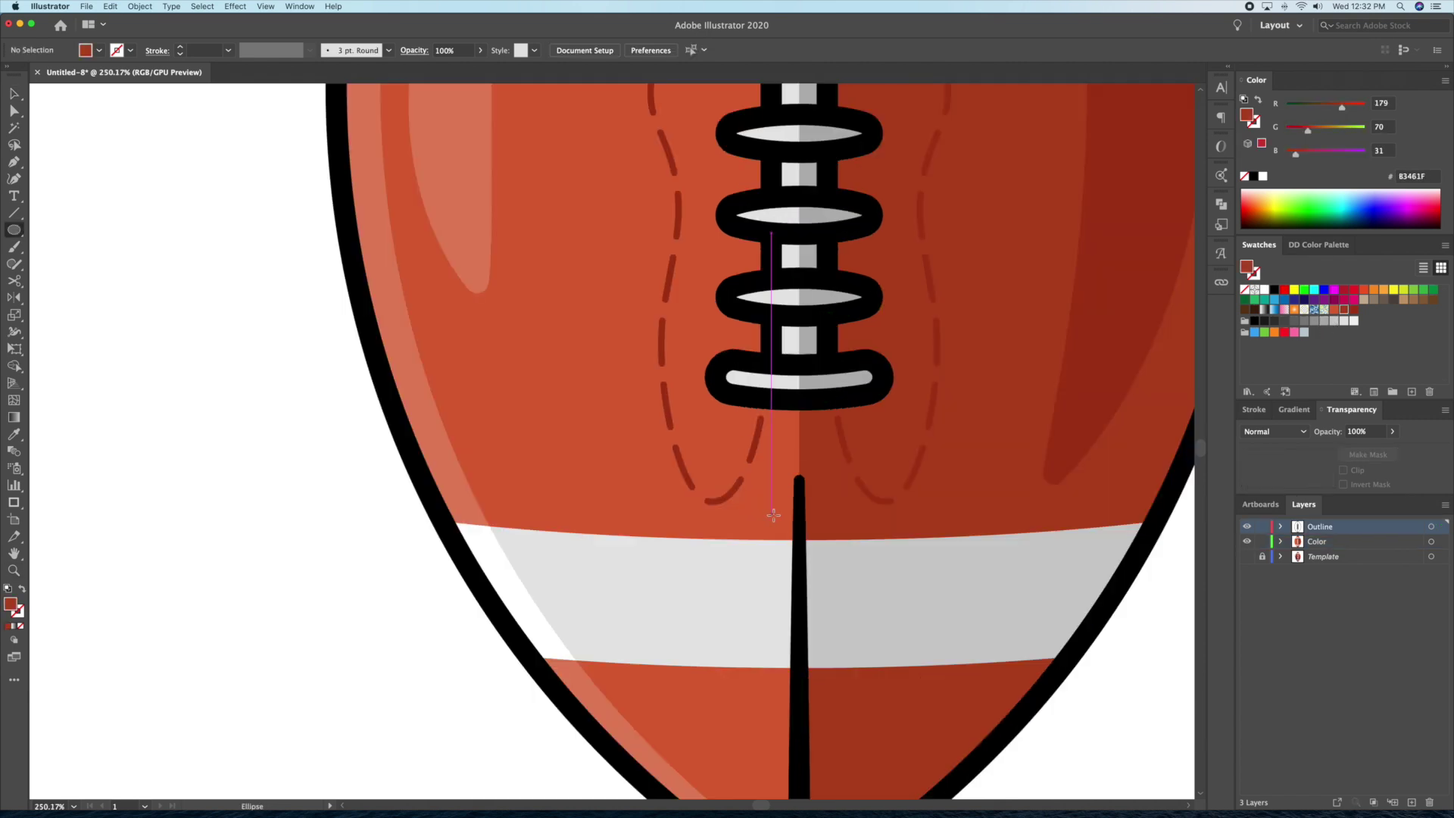
Draw a dark red B3461F dot about 6.4 px across on the lower part of the ball, left of the seam.
{"action": "scroll", "coordinate": [772, 512], "scroll_direction": "down", "scroll_amount": 3}
{"action": "mouse_move", "coordinate": [742, 584]}
{"action": "left_mouse_down"}
{"action": "mouse_move", "coordinate": [744, 636]}
{"action": "mouse_move", "coordinate": [725, 594]}
{"action": "mouse_move", "coordinate": [727, 619]}
{"action": "left_mouse_up"}
{"action": "key", "text": "v"}
{"action": "left_click", "coordinate": [745, 590], "text": "shift"}
{"action": "key", "text": "super+shift+a"}
Duplicate the dark red dot into small texture clusters around the lower white stripe on the ball's left half.
{"action": "left_click_drag", "start_coordinate": [728, 593], "coordinate": [675, 603]}
{"action": "key", "text": "super+shift+a"}
{"action": "left_click_drag", "start_coordinate": [676, 604], "coordinate": [613, 558]}
{"action": "left_click_drag", "start_coordinate": [525, 605], "coordinate": [757, 599]}
{"action": "left_click_drag", "start_coordinate": [745, 482], "coordinate": [780, 479]}
{"action": "key", "text": "super+shift+a"}
{"action": "left_click_drag", "start_coordinate": [708, 446], "coordinate": [424, 479]}
Place copies of the dark red dot in the ball's upper orange tip, just left of the seam.
{"action": "left_click_drag", "start_coordinate": [746, 428], "coordinate": [761, 160]}
{"action": "left_click_drag", "start_coordinate": [764, 91], "coordinate": [992, 91]}
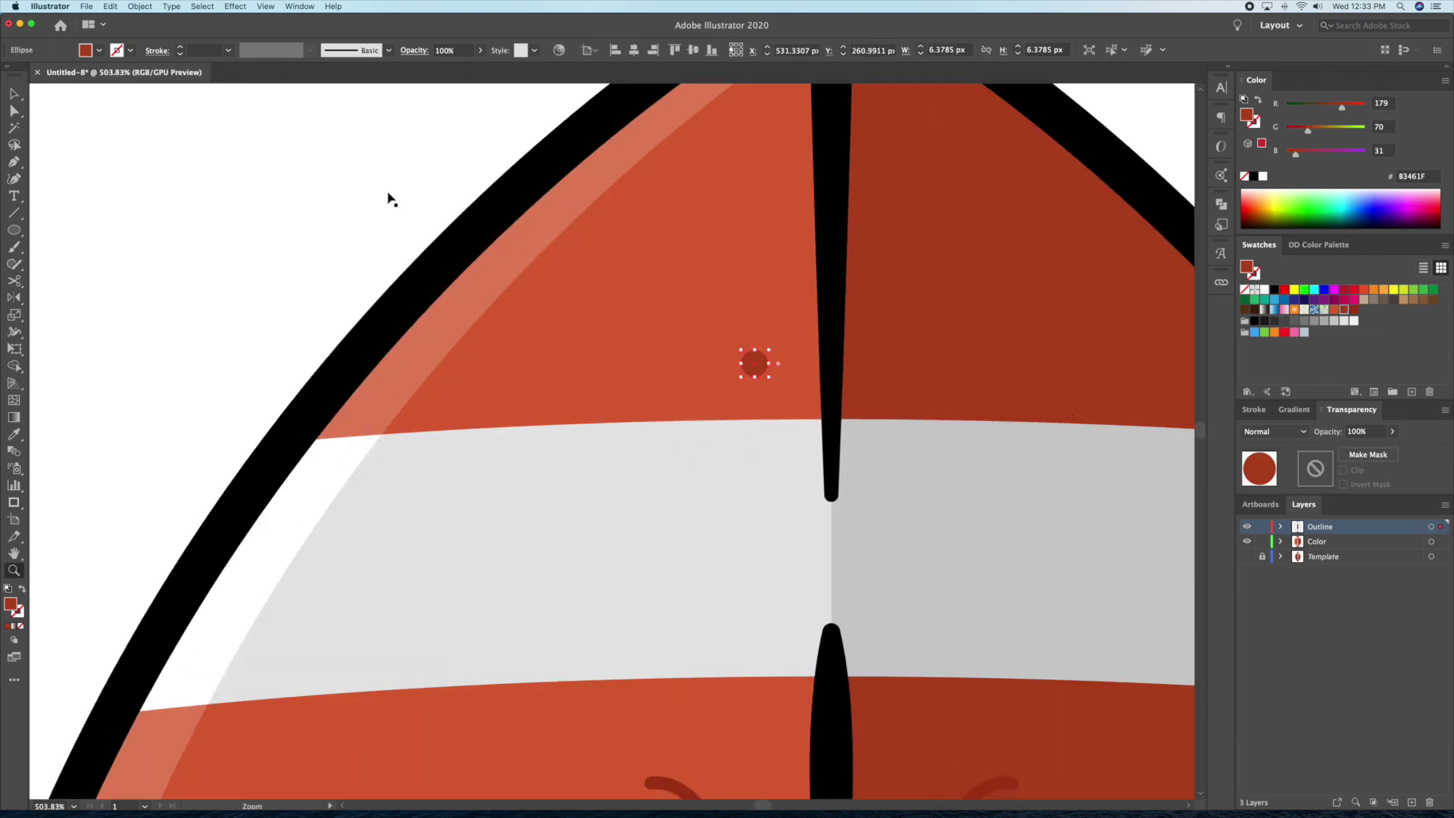
{"action": "left_click_drag", "start_coordinate": [761, 370], "coordinate": [937, 362]}
{"action": "key", "text": "super+shift+a"}
{"action": "left_click", "coordinate": [755, 311], "text": "shift"}
{"action": "left_click", "coordinate": [754, 363], "text": "shift"}
Duplicate the upper texture dots to extend the pattern and recolour the selected copies with the Eyedropper.
{"action": "left_click_drag", "start_coordinate": [995, 437], "coordinate": [803, 318]}
{"action": "key", "text": "i"}
{"action": "left_click", "coordinate": [1113, 617]}
{"action": "left_click_drag", "start_coordinate": [821, 202], "coordinate": [785, 264]}
{"action": "key", "text": "super+shift+a"}
{"action": "left_click_drag", "start_coordinate": [437, 212], "coordinate": [399, 227]}
Copy the three-dot cluster above the lower white stripe from the ball's left side straight across to its right side.
{"action": "scroll", "coordinate": [424, 355], "scroll_direction": "down", "scroll_amount": 6}
{"action": "left_click", "coordinate": [412, 506]}
{"action": "left_click", "coordinate": [423, 519], "text": "shift"}
{"action": "left_click", "coordinate": [429, 503], "text": "shift"}
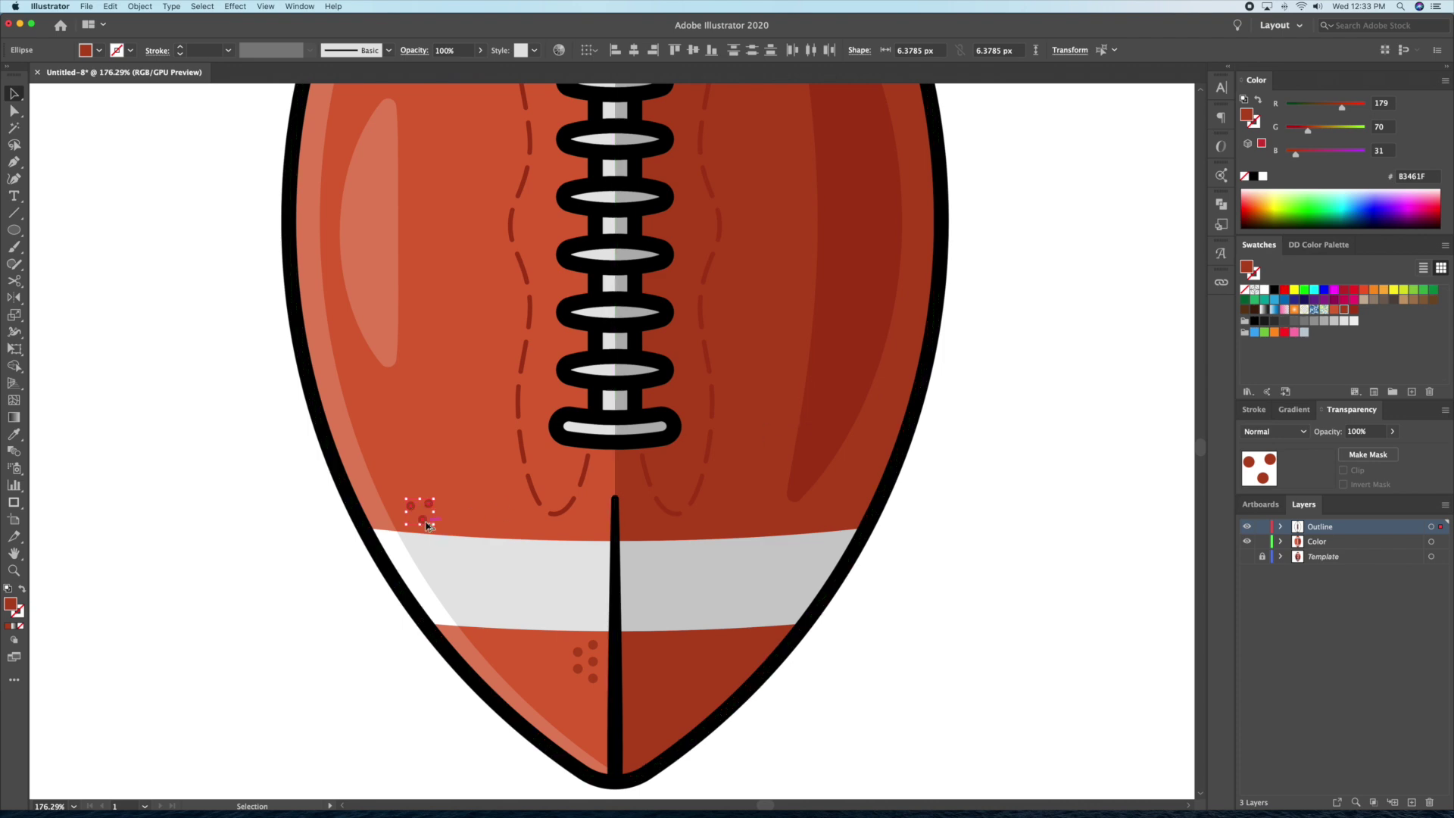
{"action": "left_click_drag", "start_coordinate": [425, 526], "coordinate": [839, 526]}
{"action": "key", "text": "super+shift+a"}
Copy two dots beside the seam below the lower white stripe straight across to the seam's right side.
{"action": "left_click", "coordinate": [594, 646]}
{"action": "left_click", "coordinate": [596, 664], "text": "shift"}
{"action": "left_click_drag", "start_coordinate": [597, 665], "coordinate": [634, 670]}
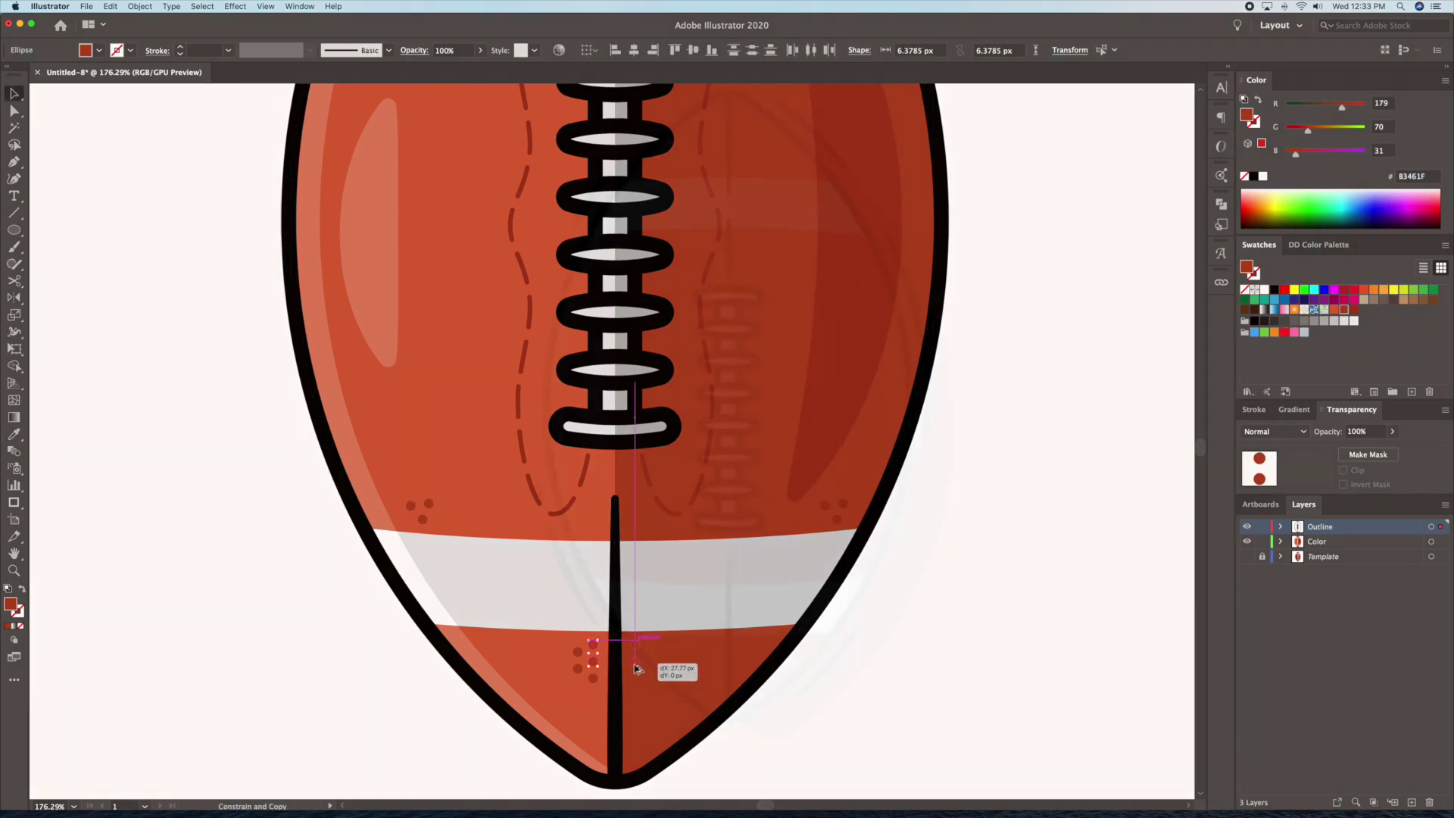